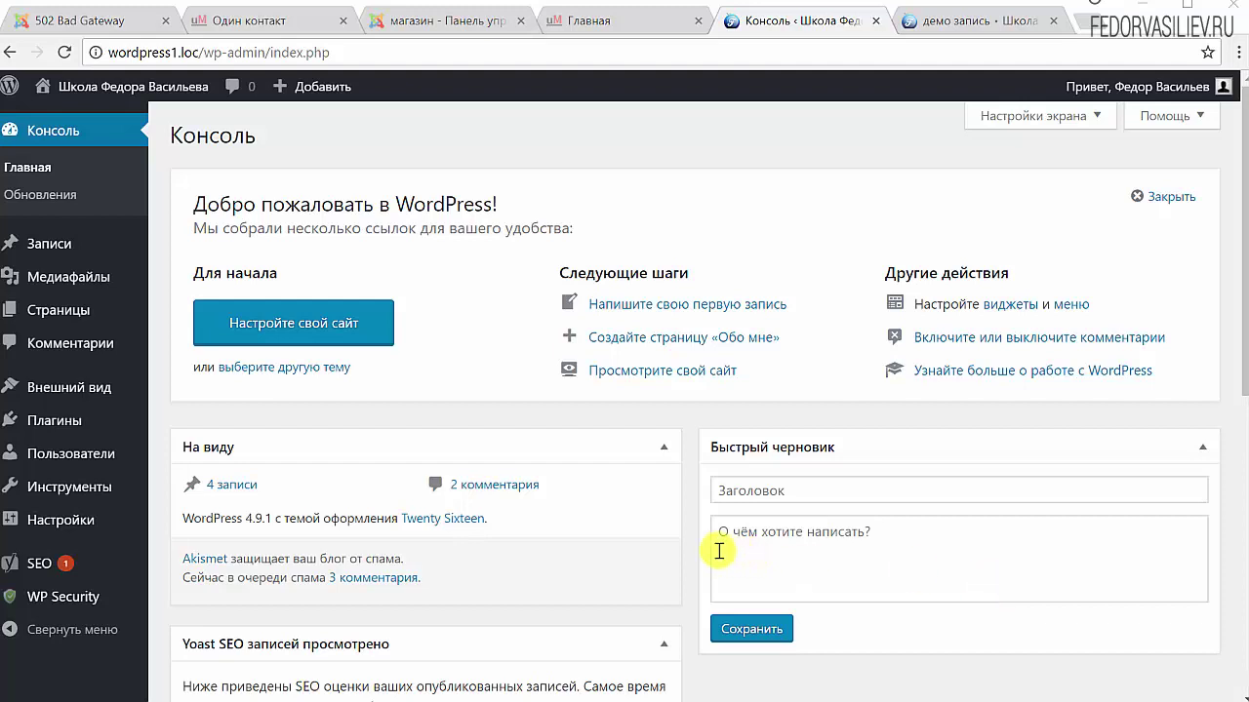
# Open the WP Security dashboard and review the critical features status panel
pyautogui.click(88, 596)
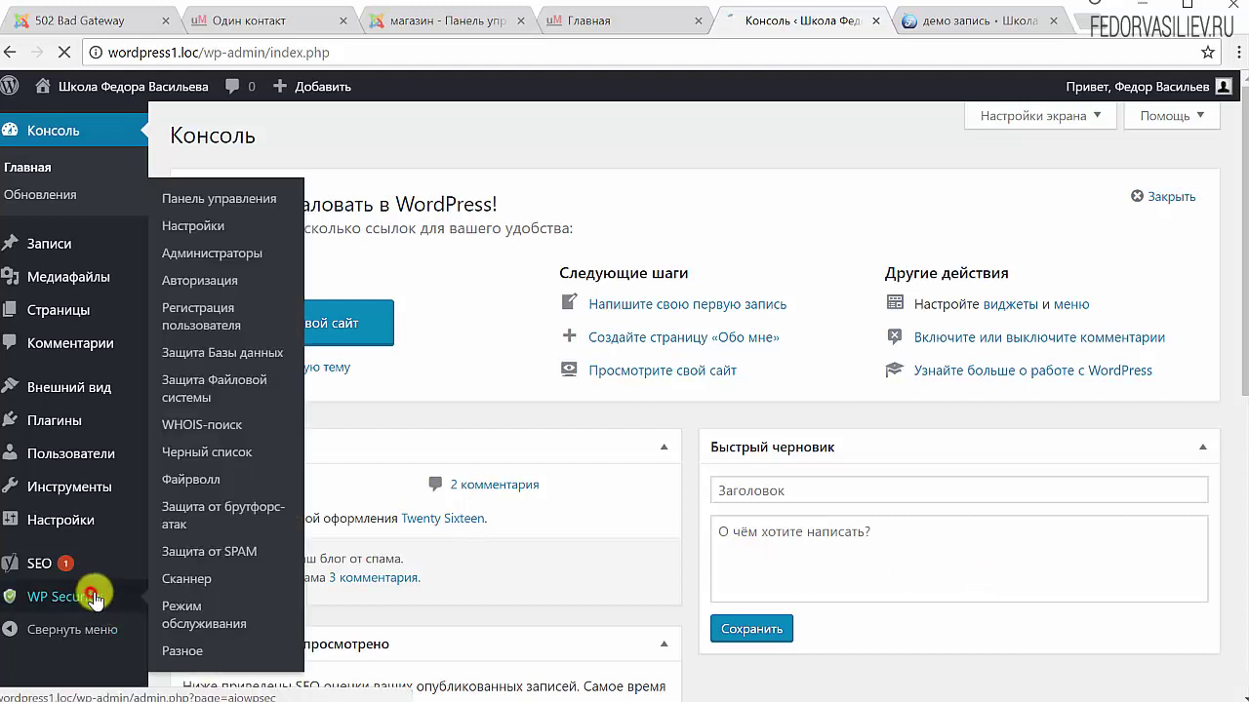
pyautogui.scroll(-8, 491, 377)
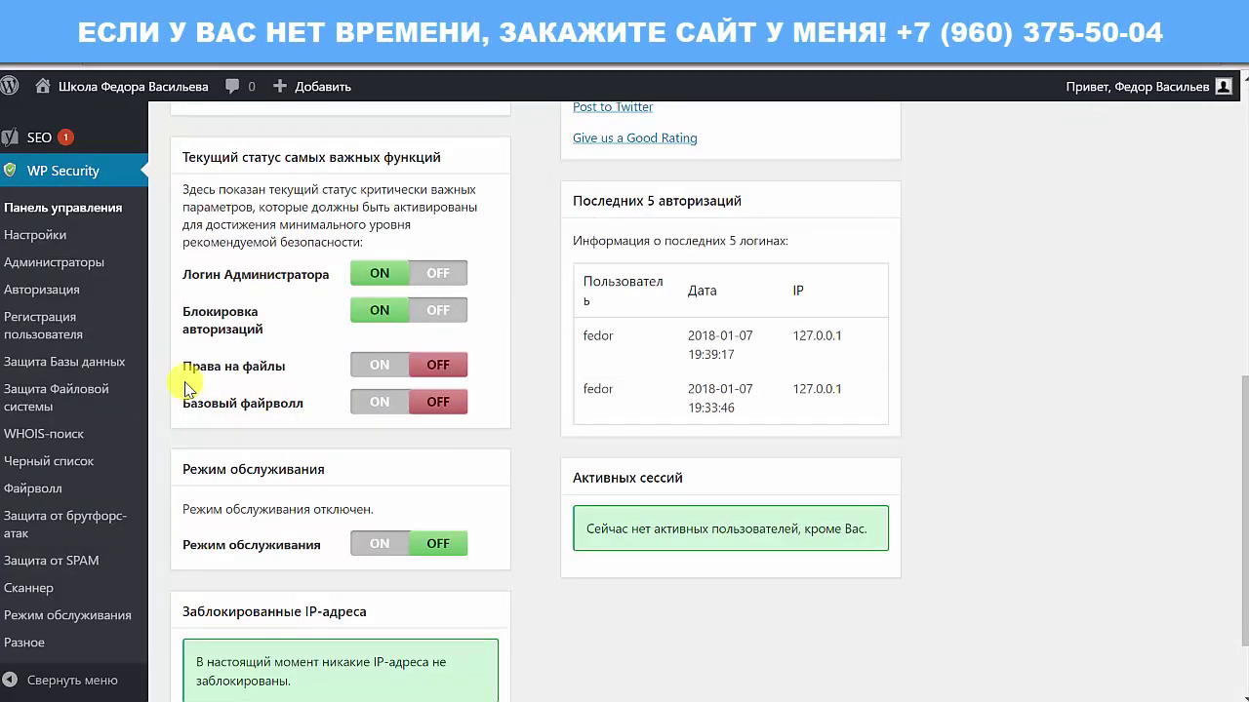
# Open File System Protection and review permissions, noting the root directory at 0777 instead of 0755
pyautogui.click(377, 366)
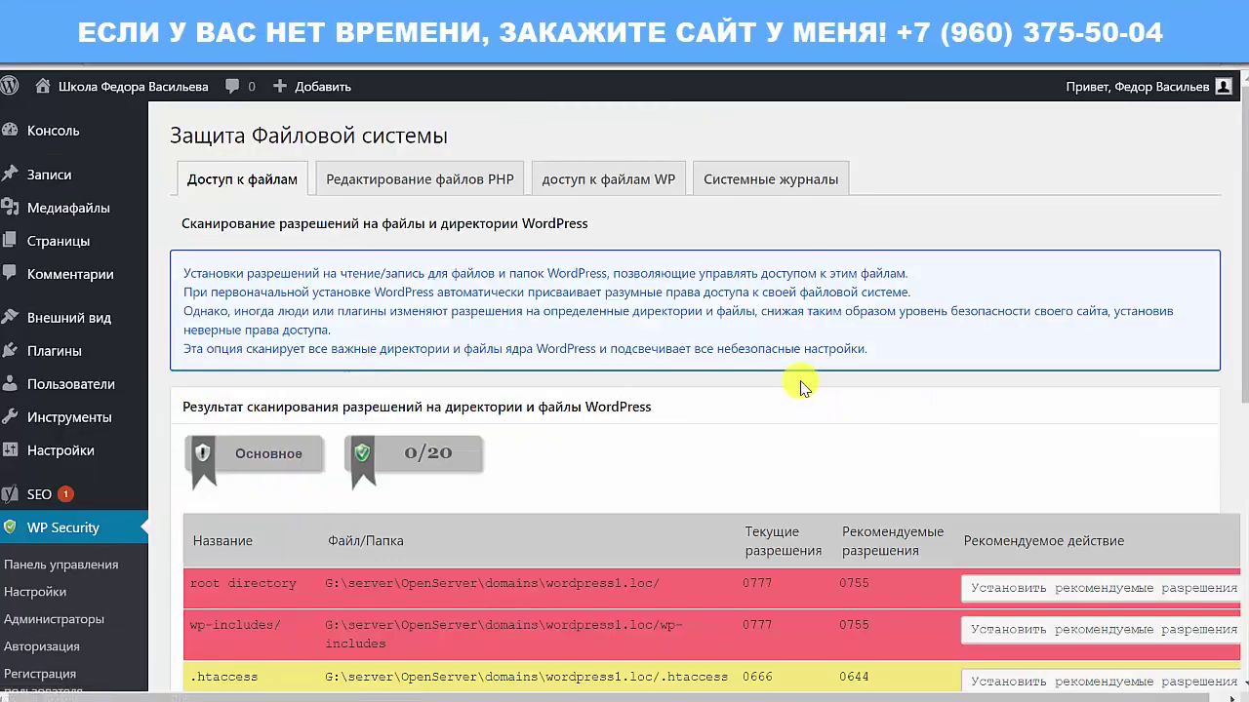
pyautogui.scroll(-3, 817, 388)
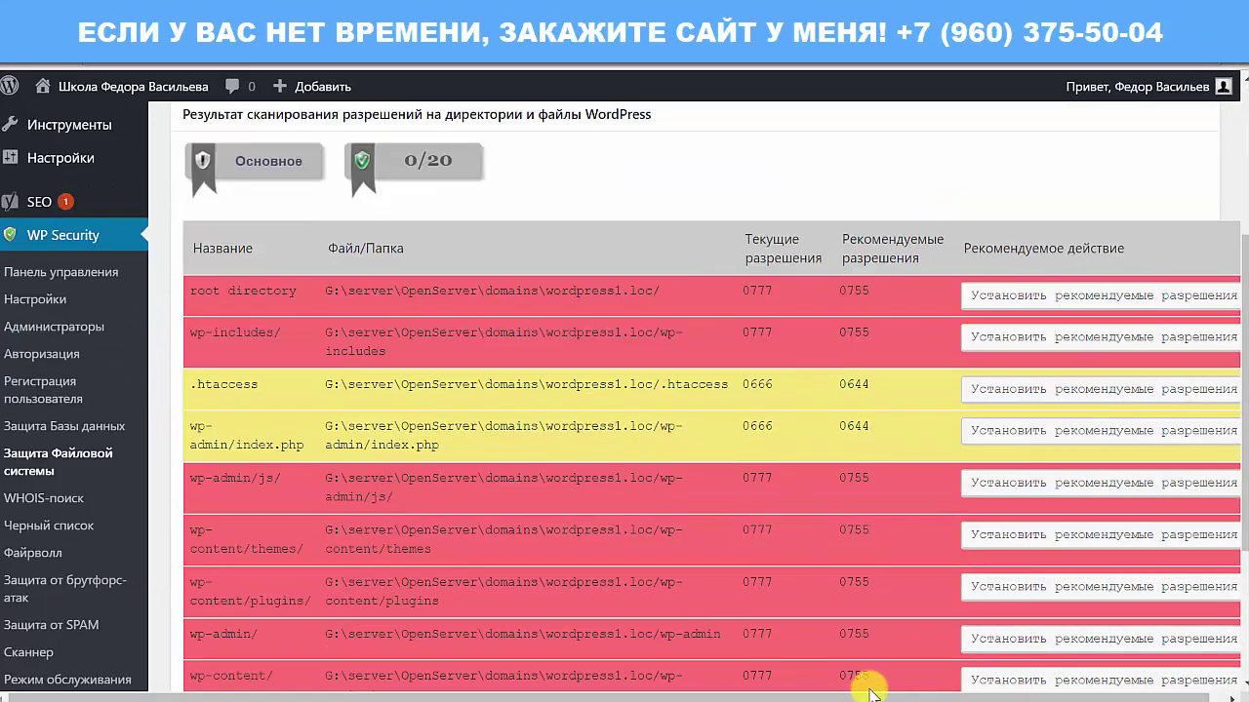
pyautogui.hscroll(1, 1198, 691)
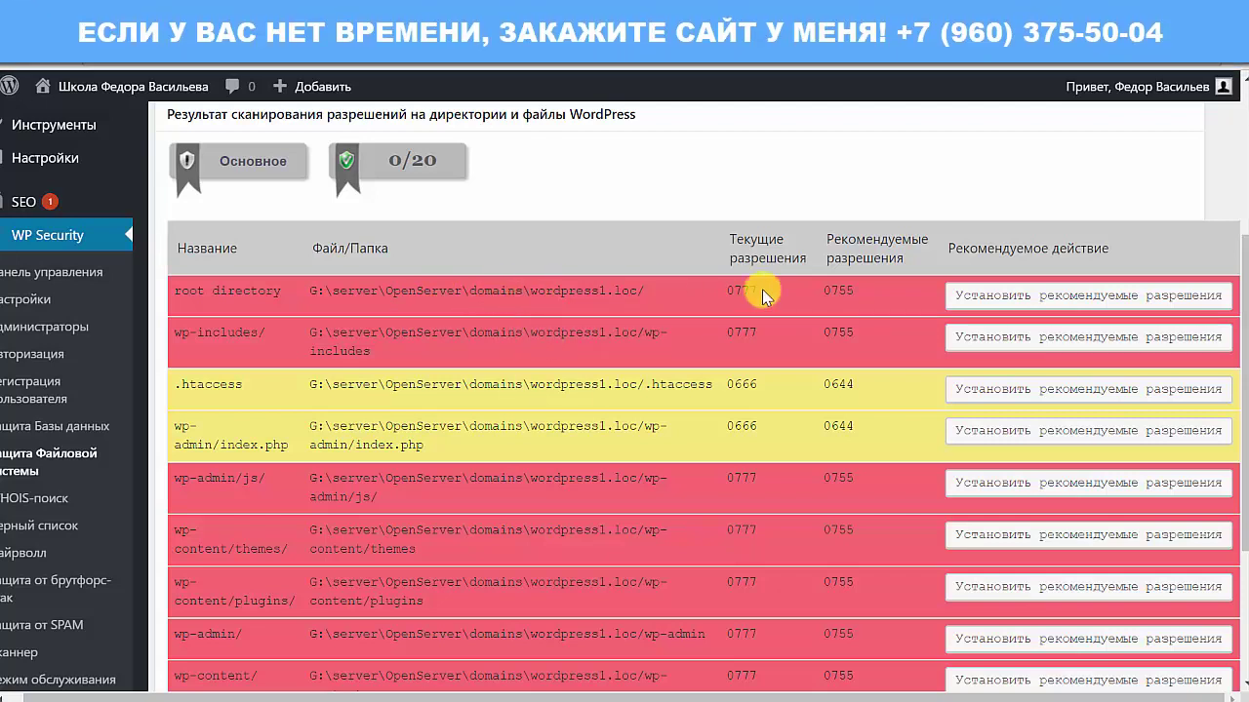
pyautogui.moveTo(731, 286); pyautogui.dragTo(741, 310)
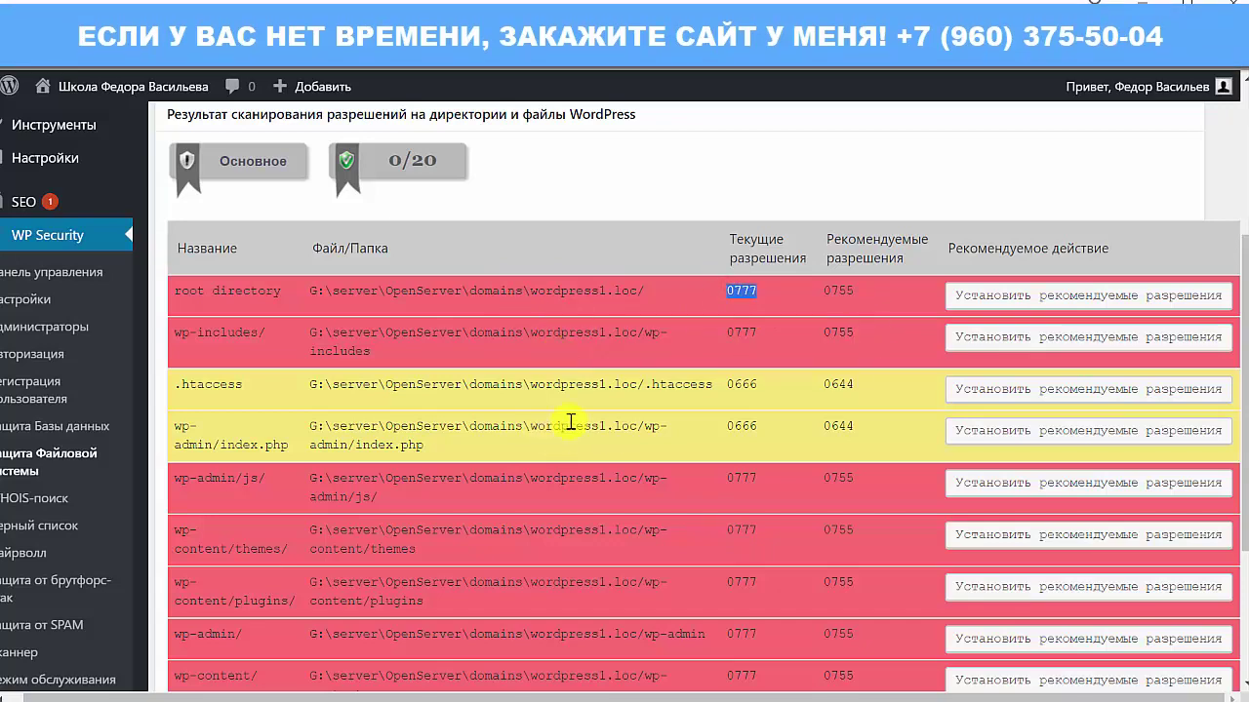
pyautogui.scroll(-2, 572, 420)
pyautogui.scroll(5, 573, 417)
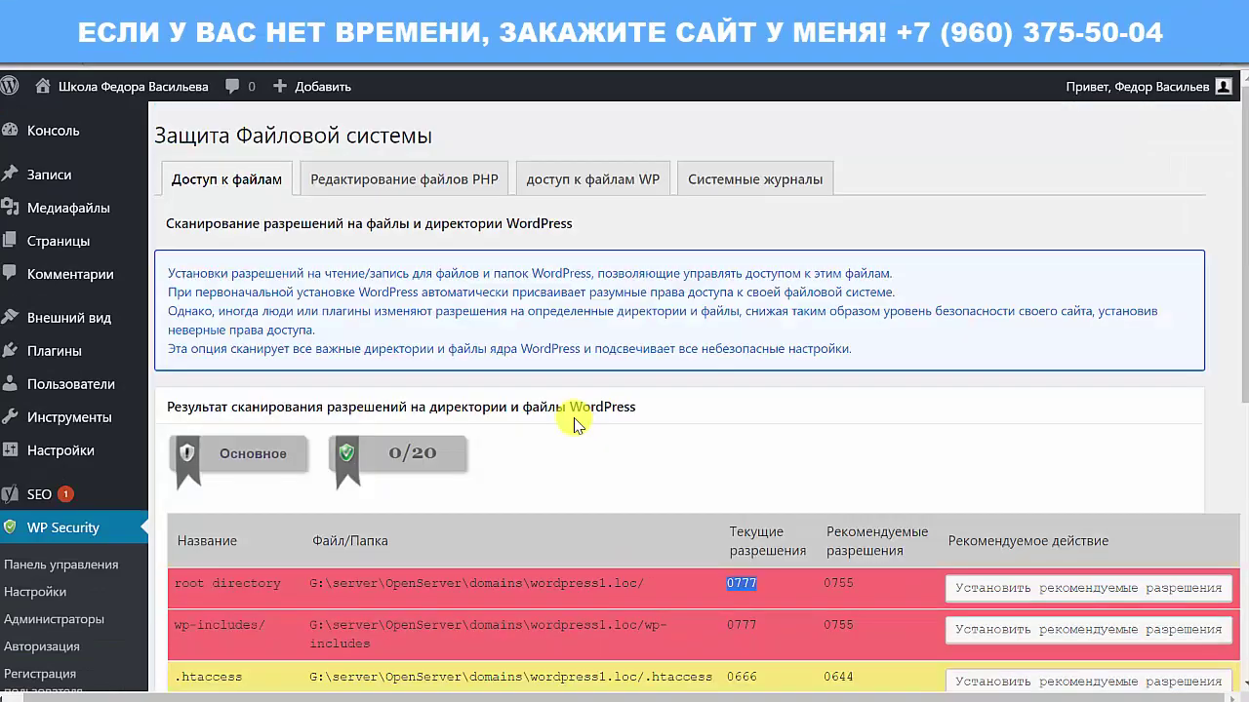
pyautogui.scroll(-2, 573, 417)
pyautogui.scroll(-1, 574, 418)
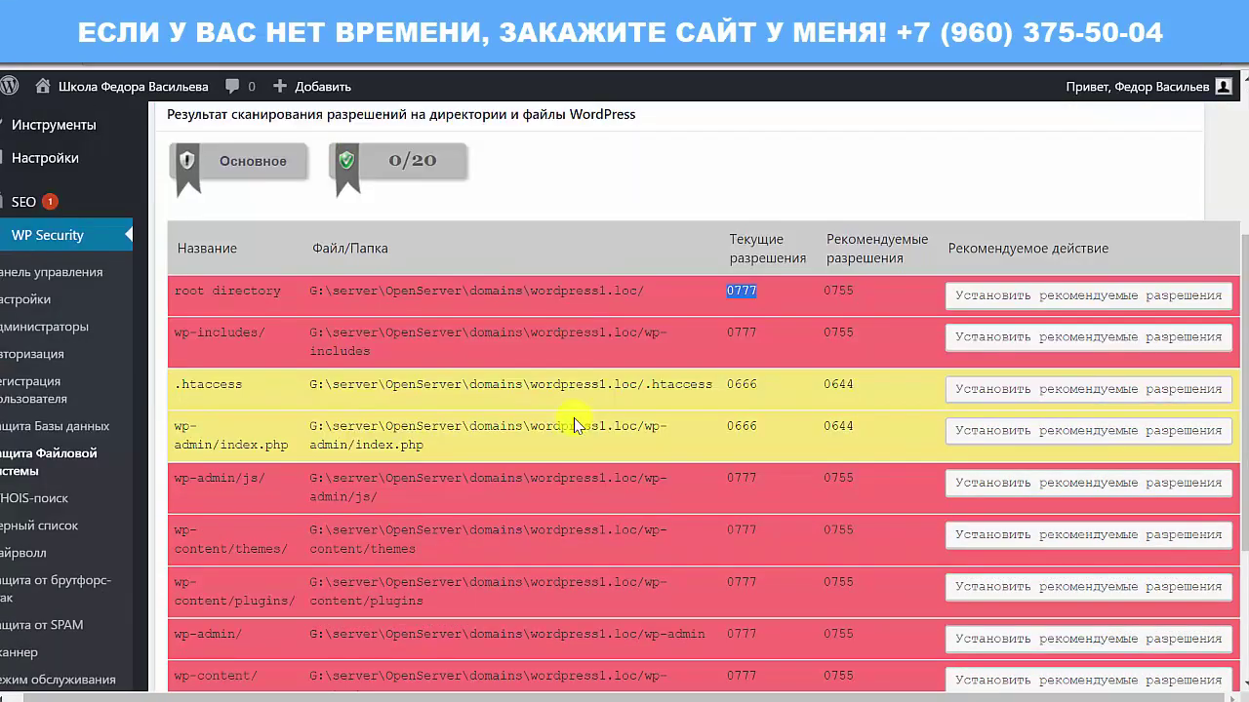
pyautogui.scroll(-1, 580, 415)
pyautogui.click(973, 209)
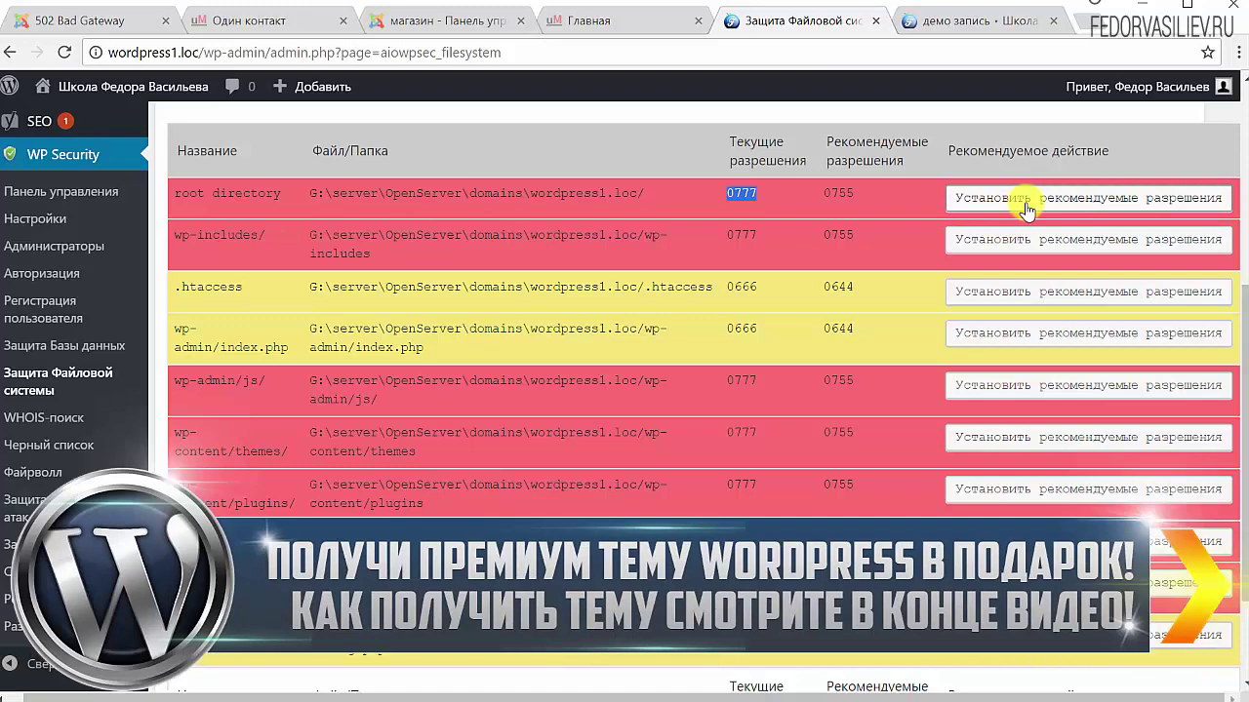
# Apply the recommended permissions from the root directory row
pyautogui.click(206, 198)
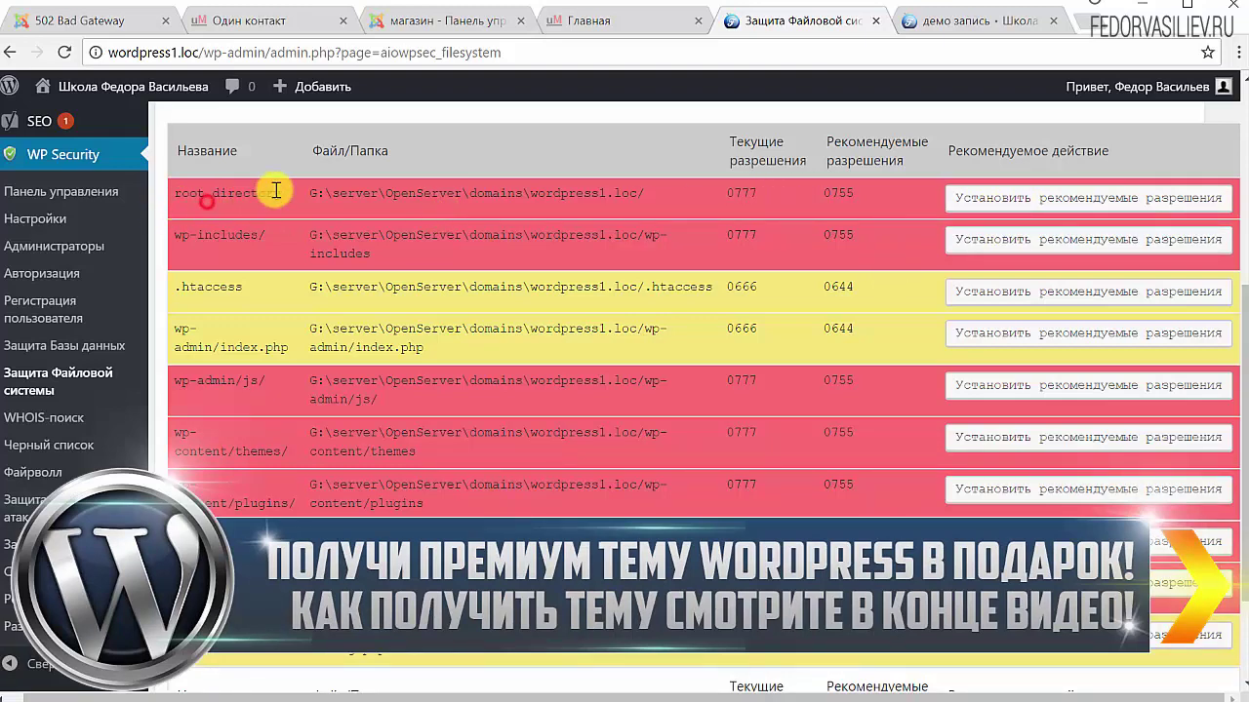
pyautogui.moveTo(311, 194); pyautogui.dragTo(641, 193)
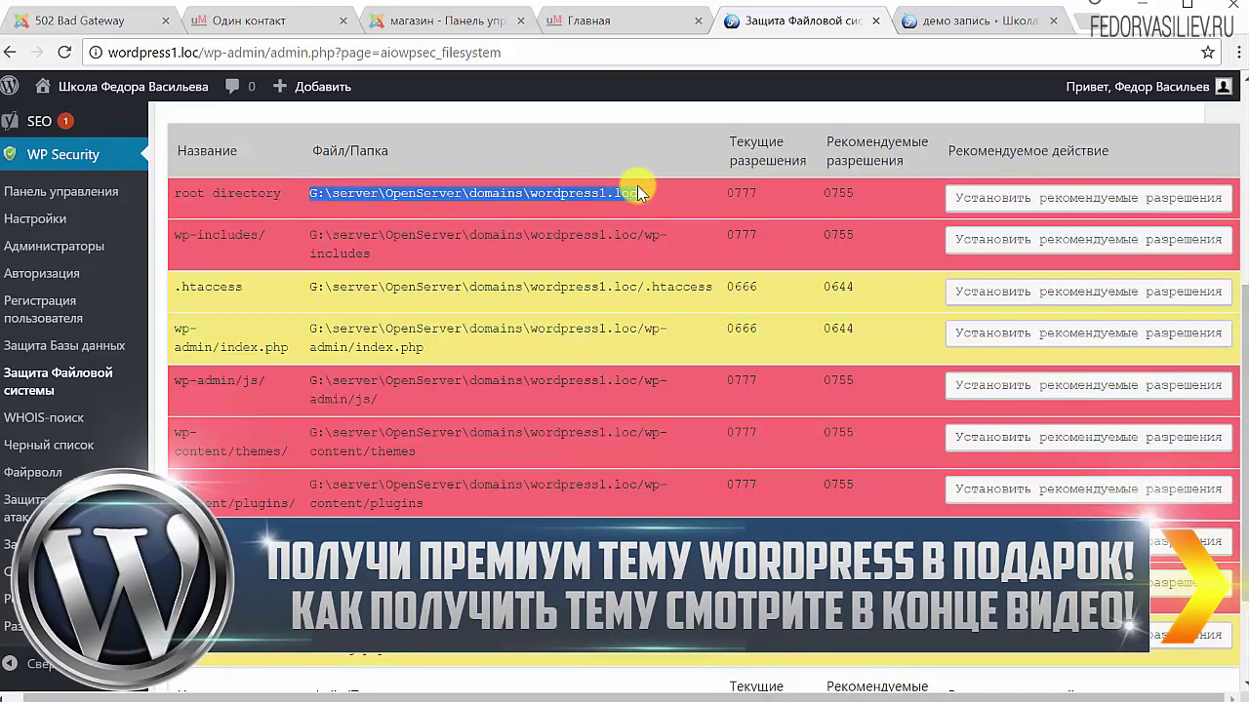
pyautogui.click(861, 205)
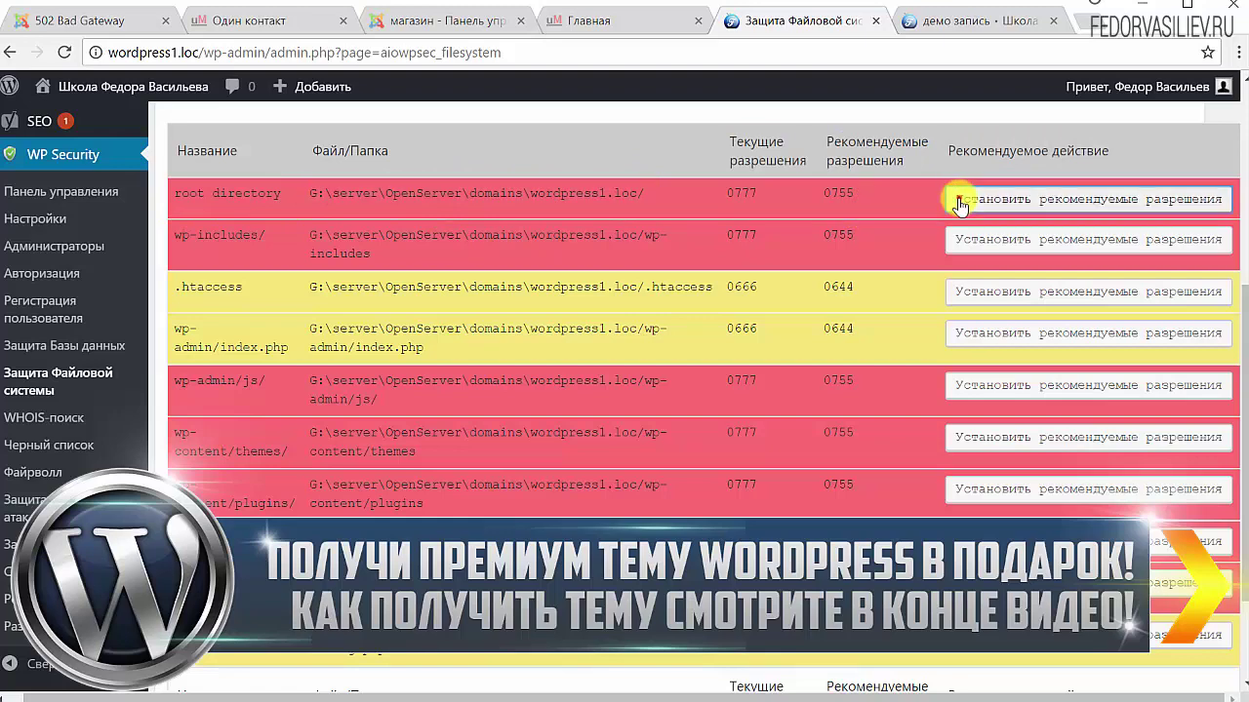
pyautogui.click(960, 201)
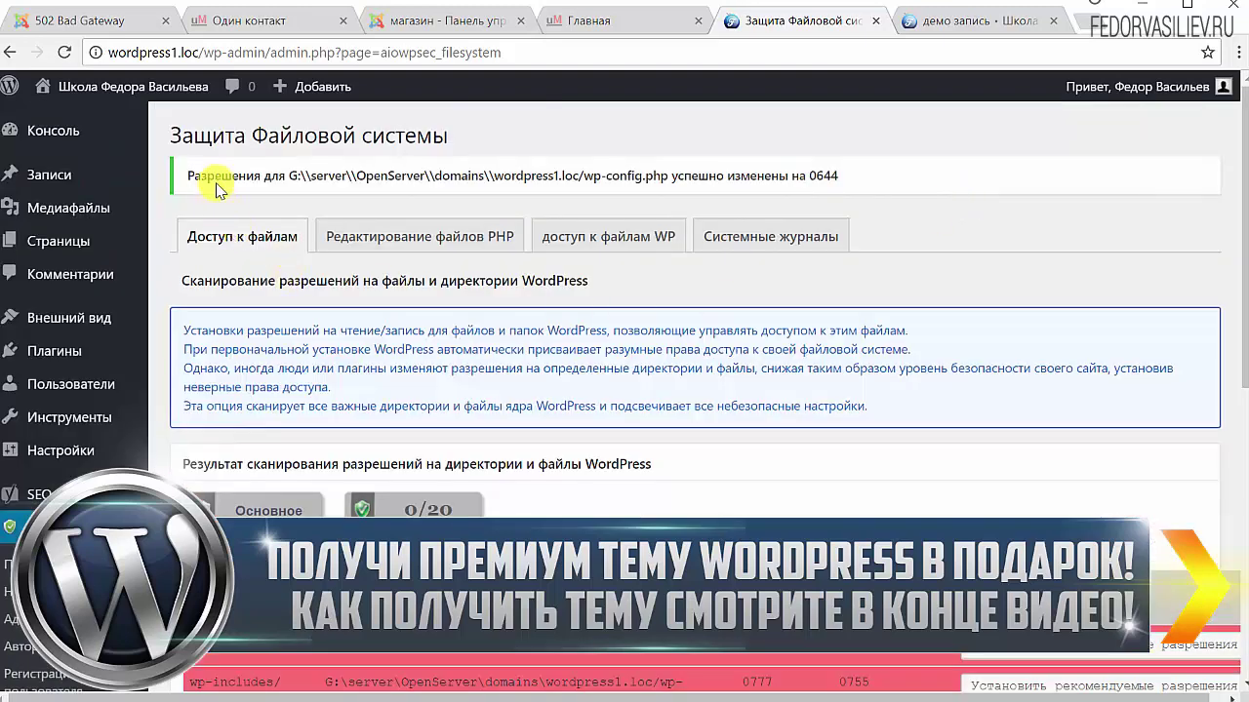
# Read the success notice confirming wp-config.php was changed to 0644
pyautogui.moveTo(188, 176); pyautogui.dragTo(402, 178)
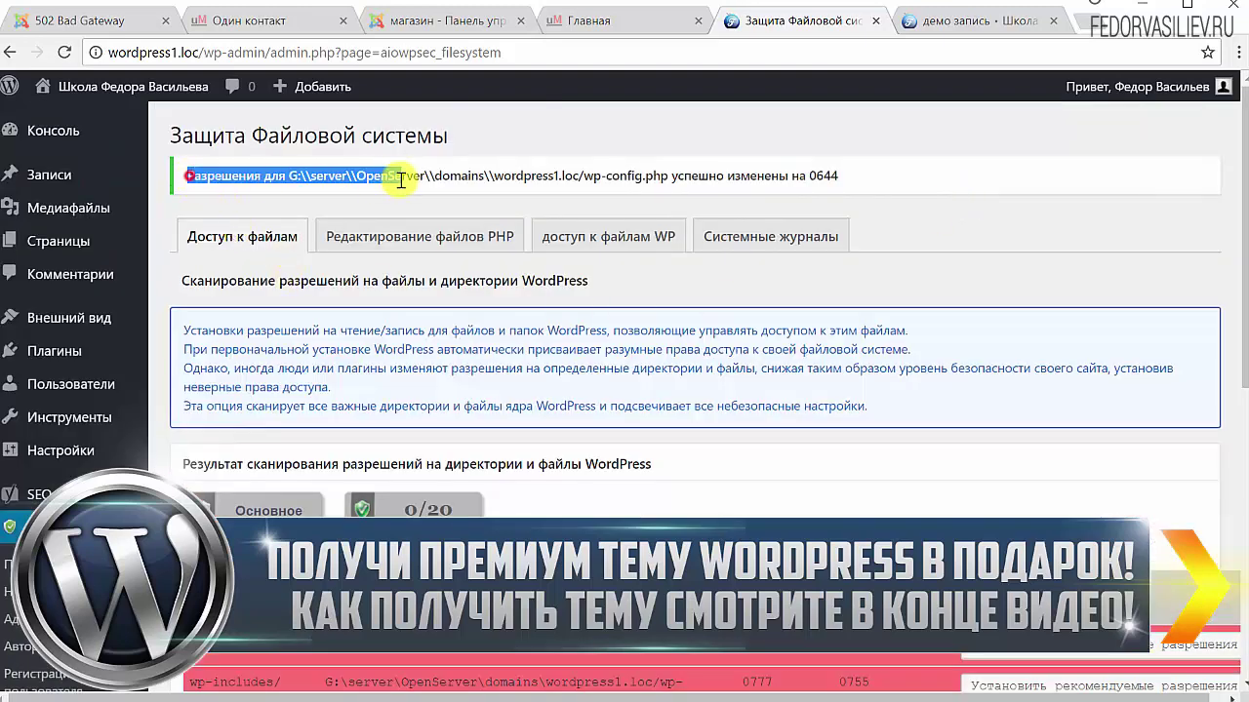
pyautogui.click(957, 181)
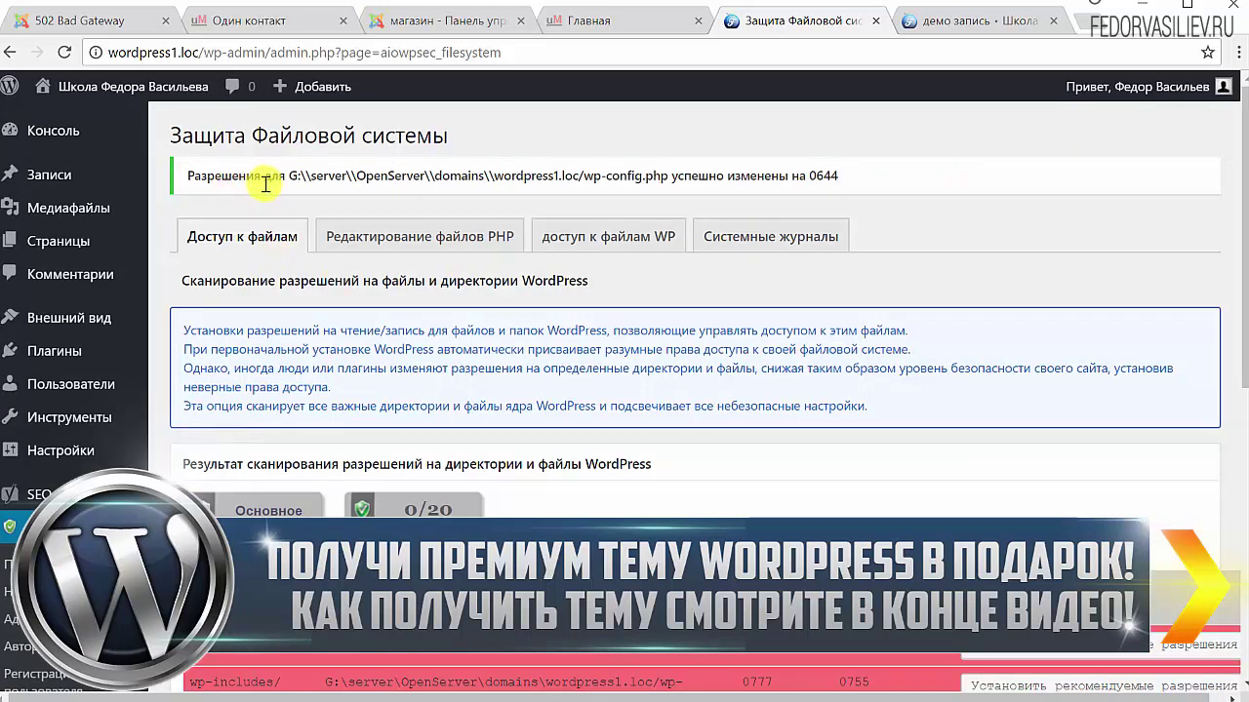
pyautogui.moveTo(340, 178); pyautogui.dragTo(671, 183)
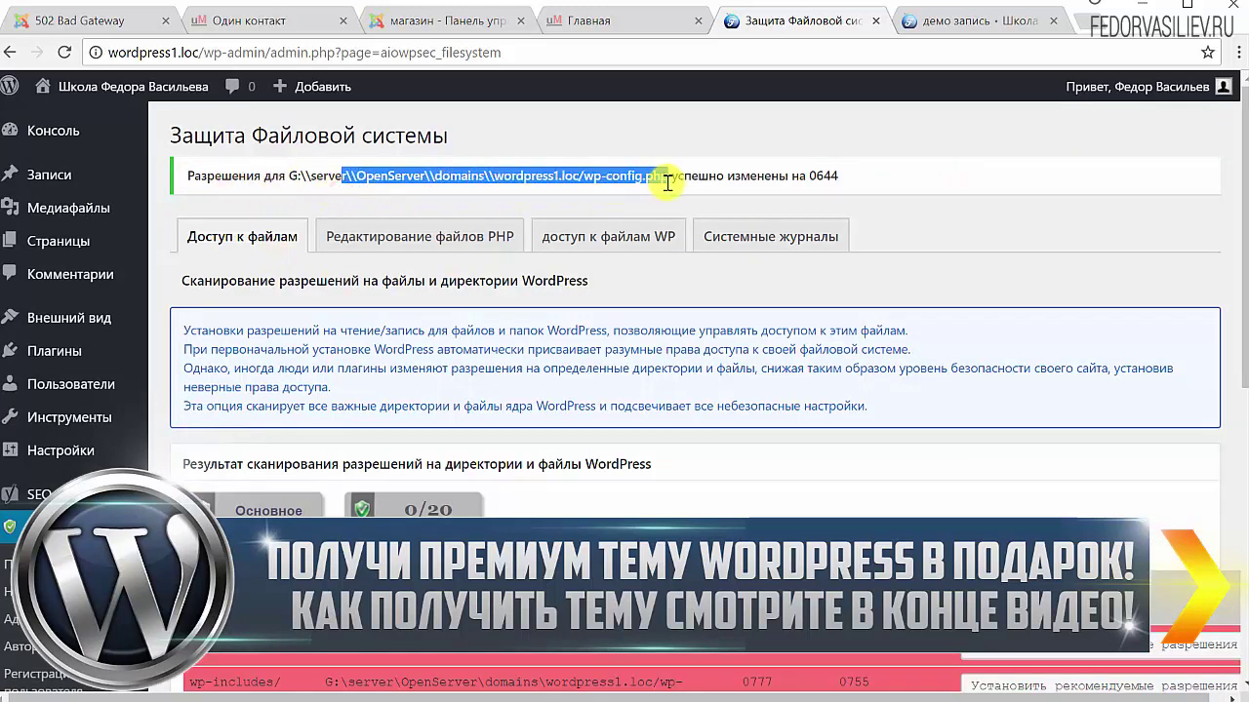
pyautogui.click(590, 181)
pyautogui.moveTo(582, 176); pyautogui.dragTo(647, 174)
pyautogui.click(641, 174)
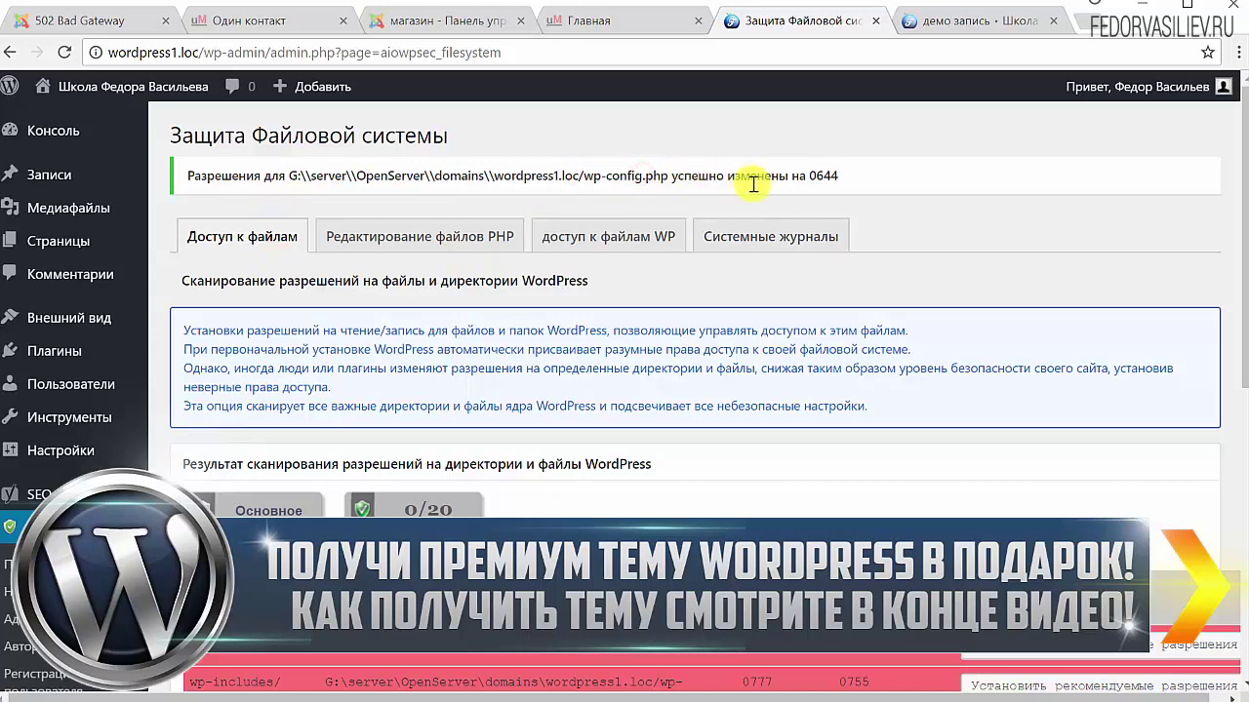
pyautogui.moveTo(843, 174); pyautogui.dragTo(810, 175)
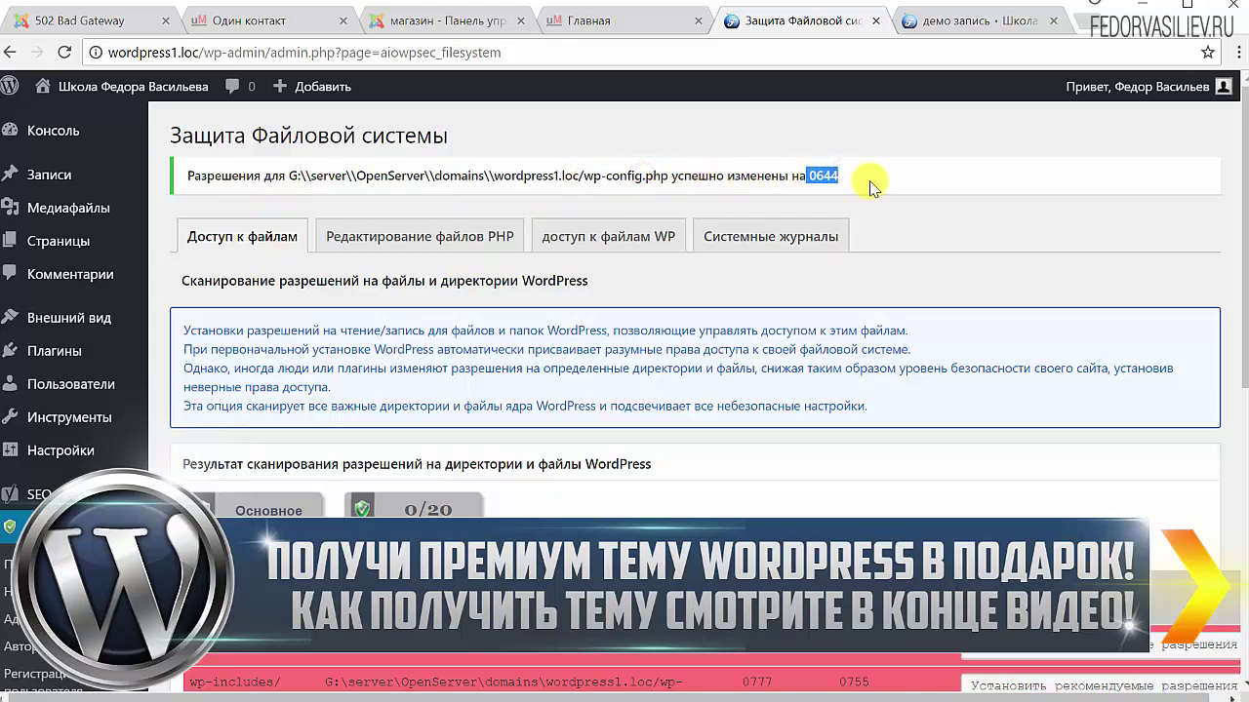
# Review the permissions scan, showing .htaccess and wp-config.php at 0666 instead of 0644
pyautogui.scroll(-3, 883, 179)
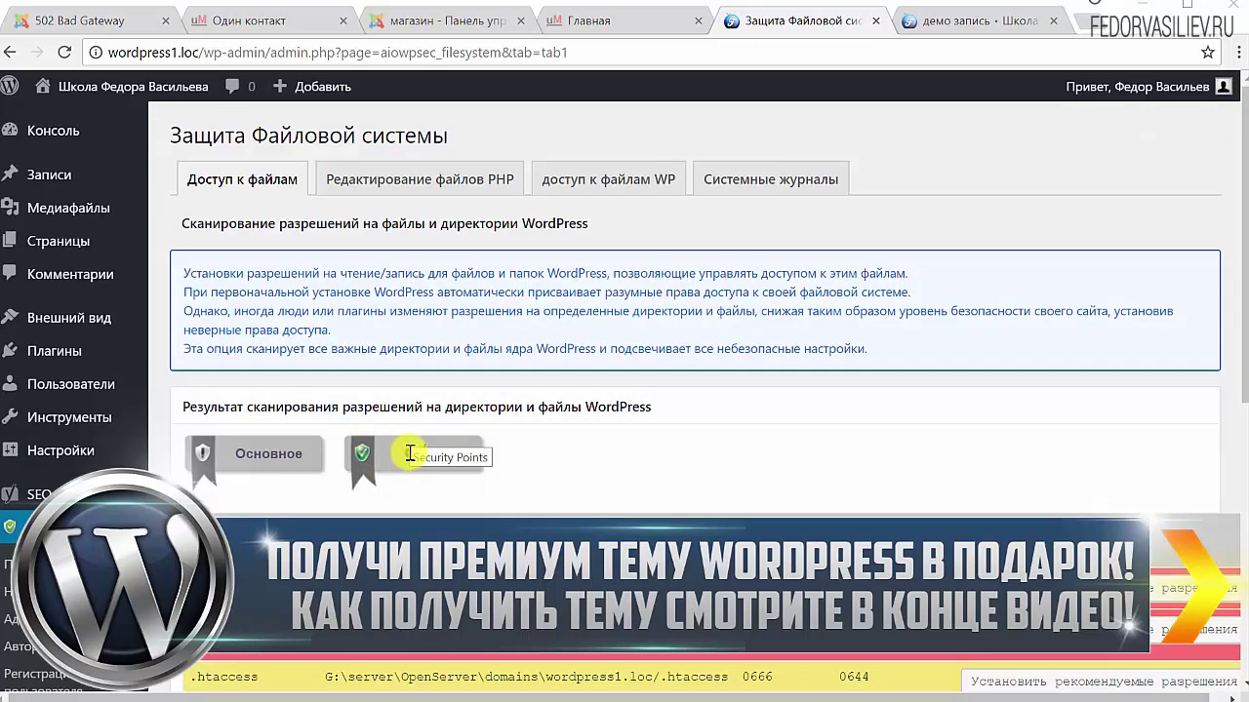
pyautogui.moveTo(409, 454); pyautogui.dragTo(459, 454)
pyautogui.scroll(-5, 635, 365)
pyautogui.scroll(5, 584, 211)
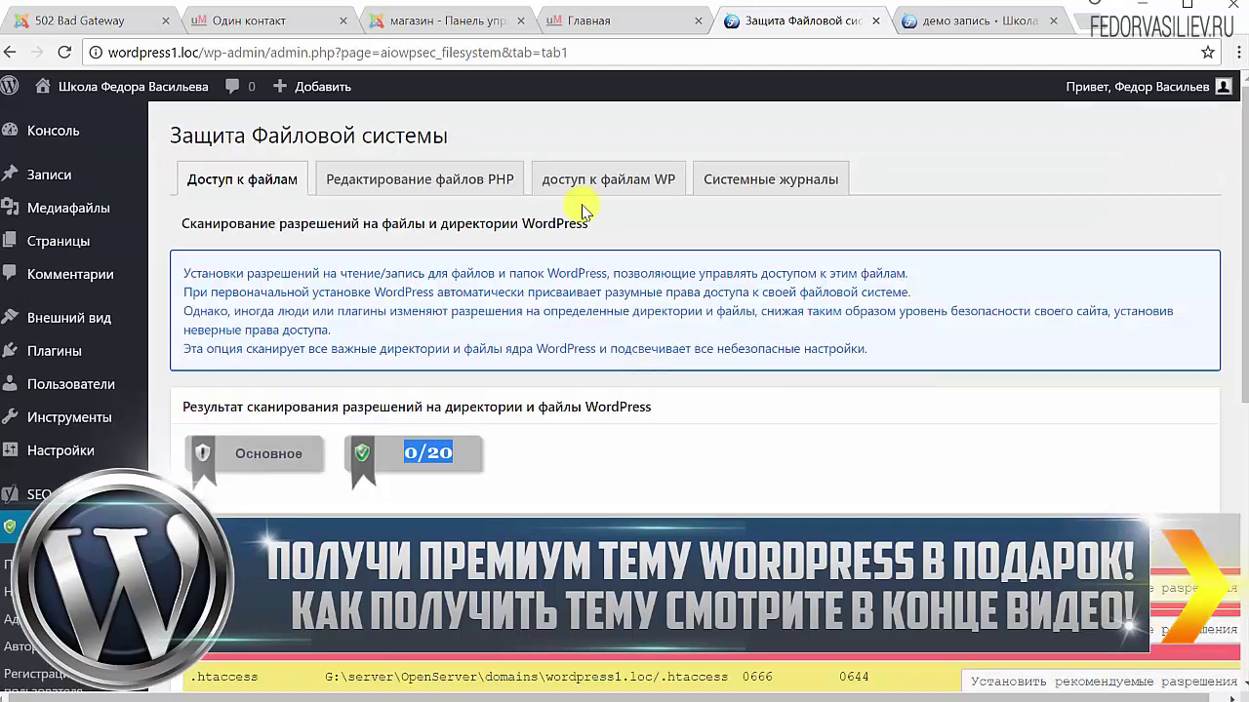
pyautogui.scroll(-5, 741, 237)
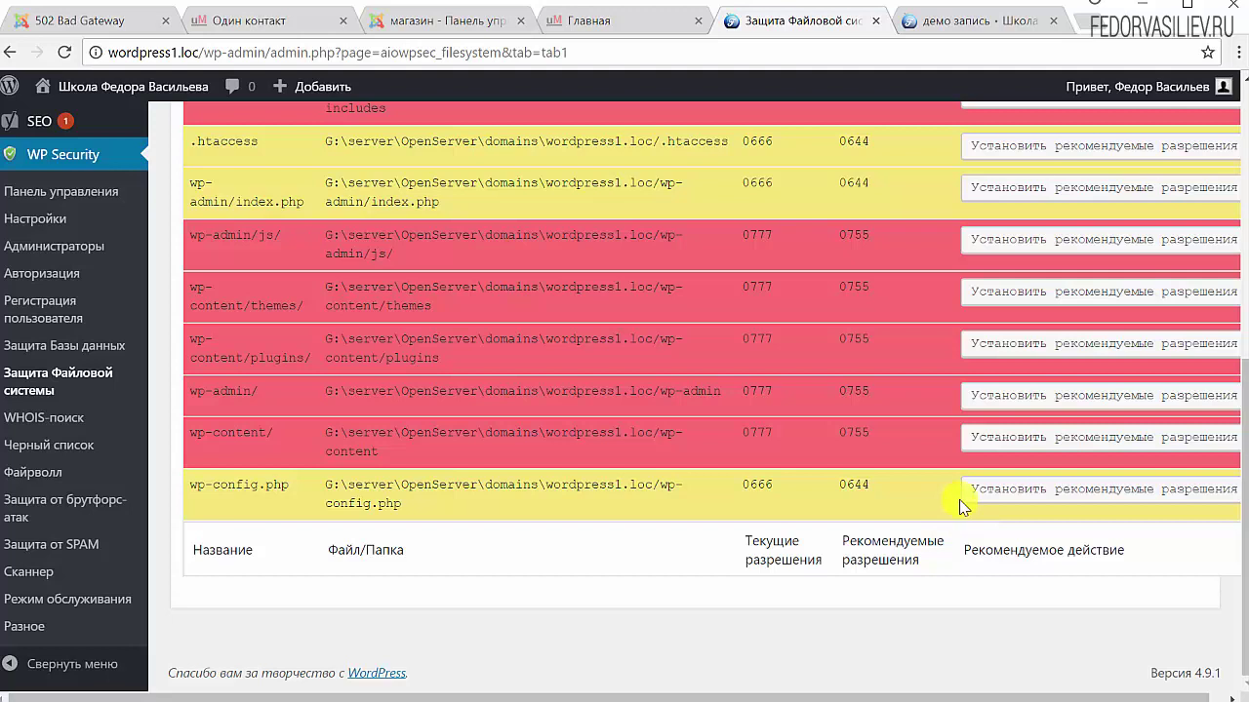
pyautogui.hscroll(1, 989, 697)
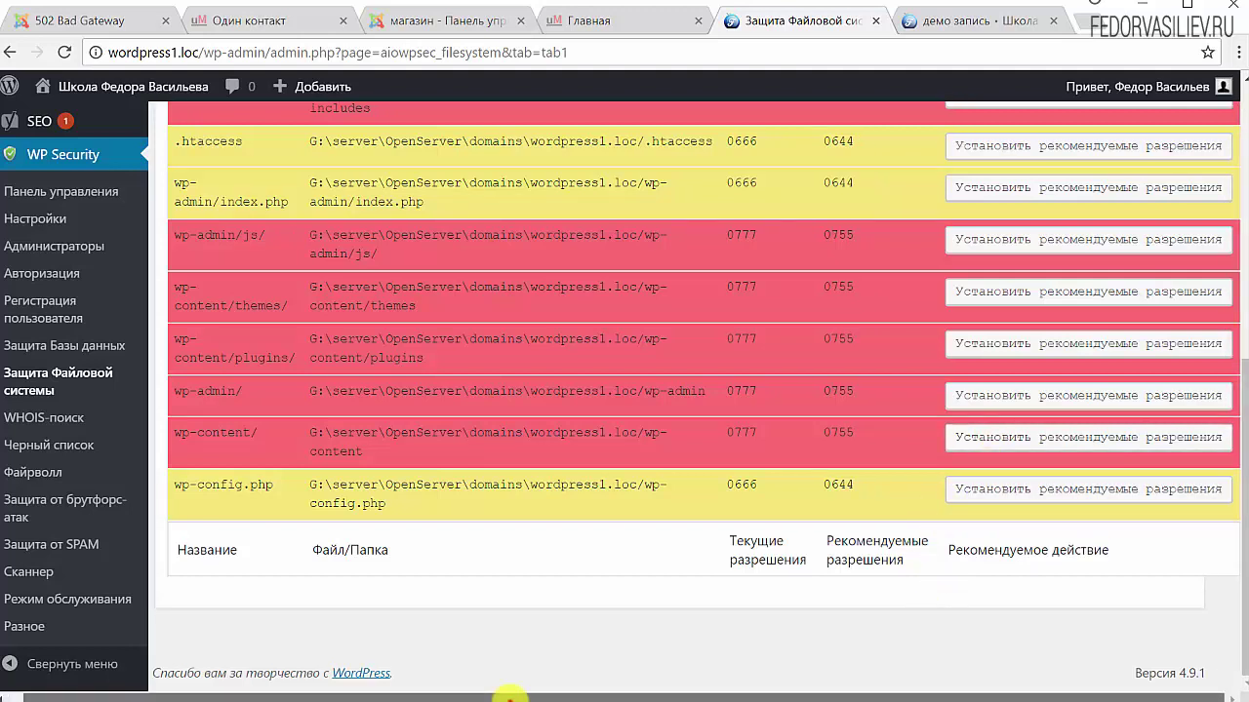
pyautogui.hscroll(-1, 501, 696)
pyautogui.hscroll(1, 510, 696)
pyautogui.scroll(5, 591, 337)
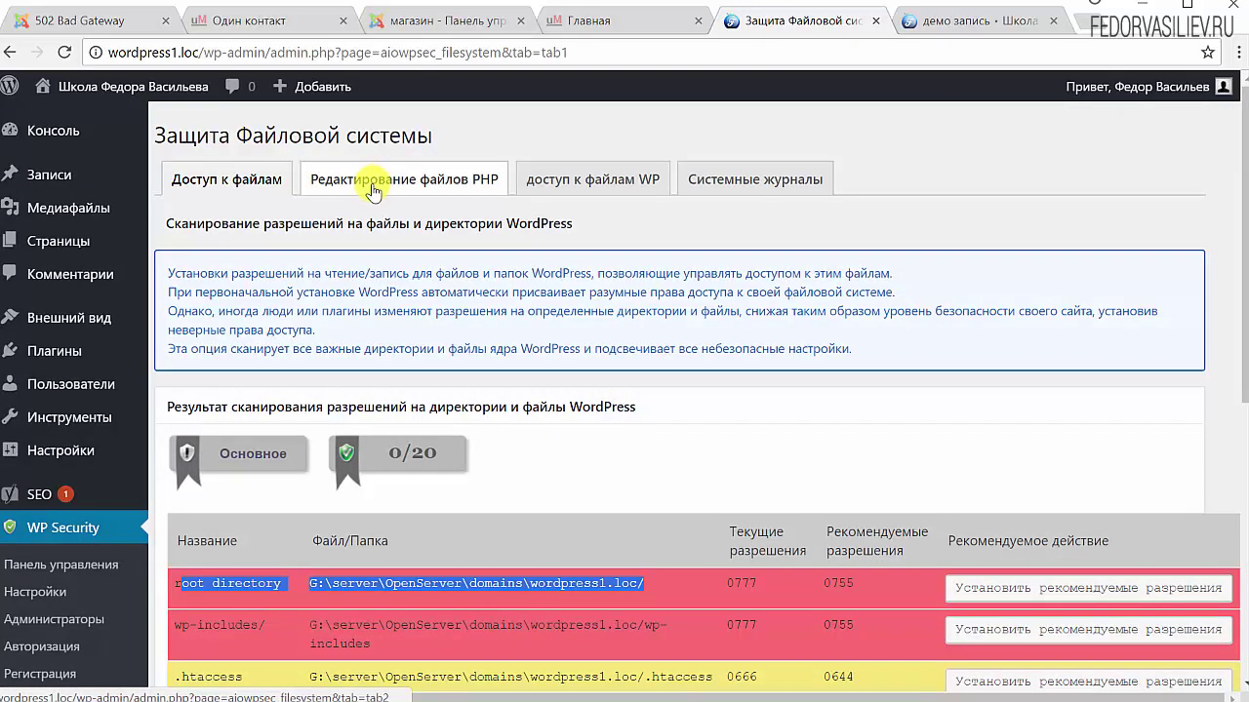
# Disable PHP file editing and save it, then go to the WP info files access tab
pyautogui.click(417, 187)
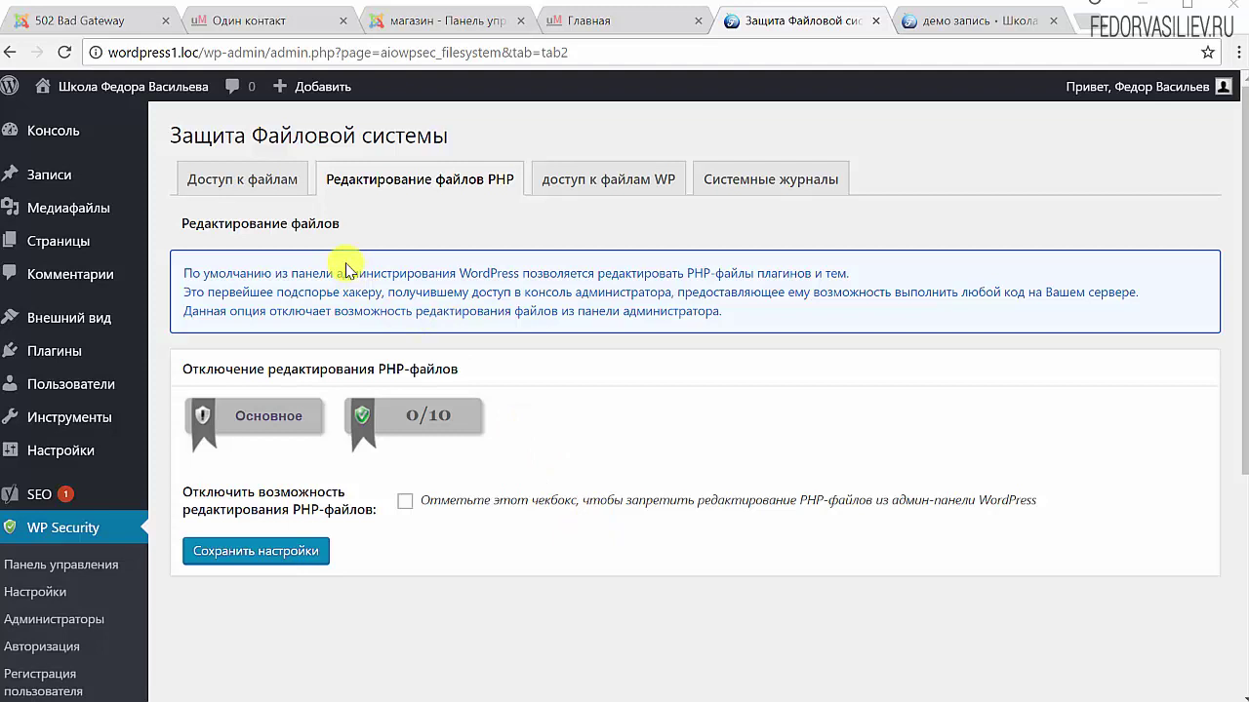
pyautogui.moveTo(191, 270); pyautogui.dragTo(721, 310)
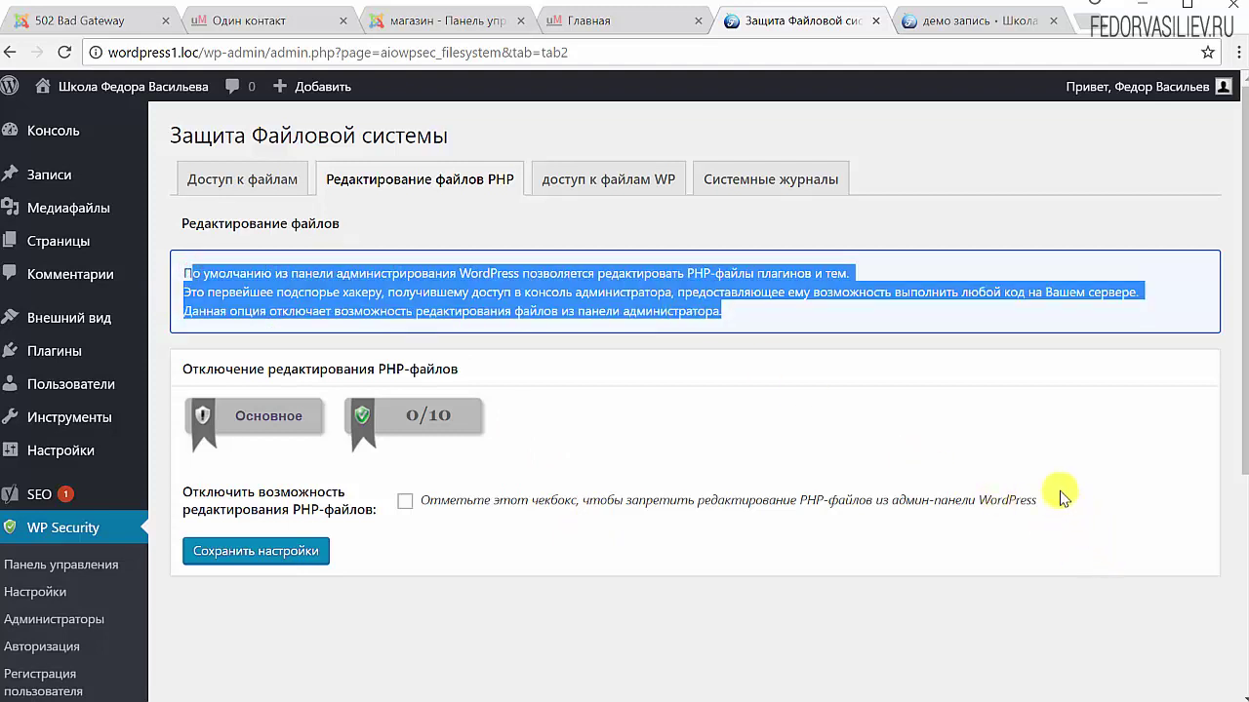
pyautogui.moveTo(1056, 497); pyautogui.dragTo(485, 505)
pyautogui.click(532, 542)
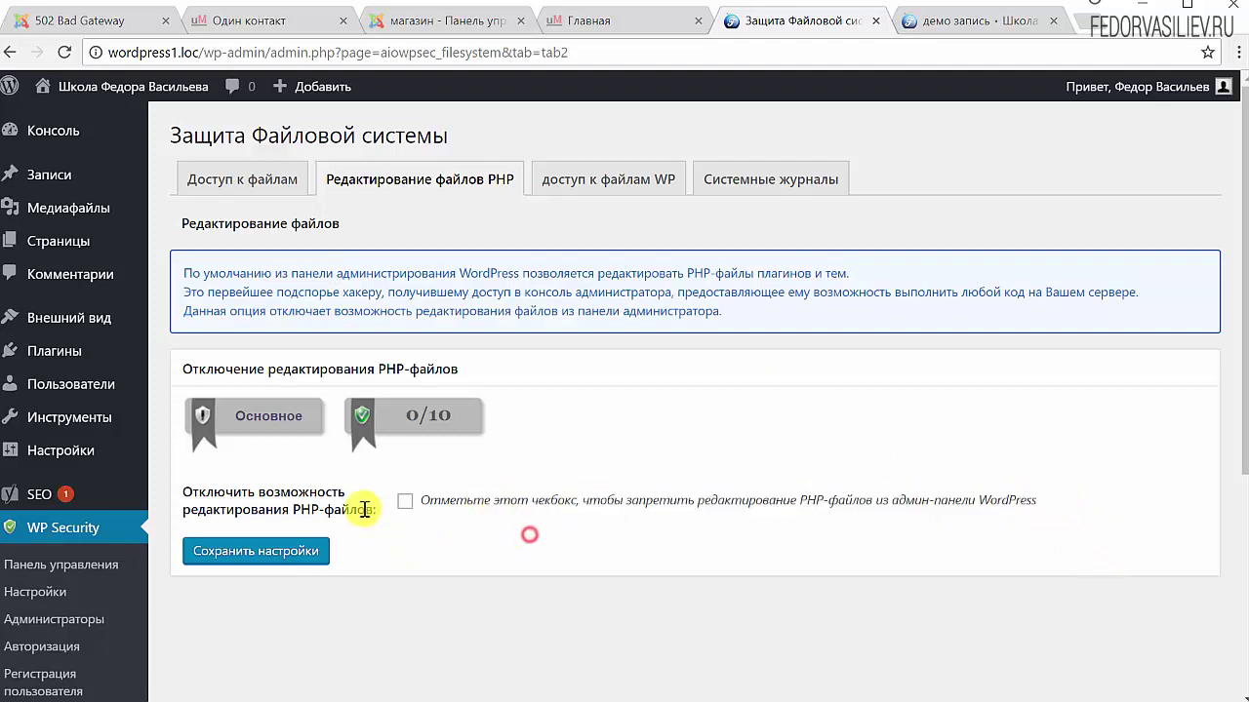
pyautogui.click(404, 501)
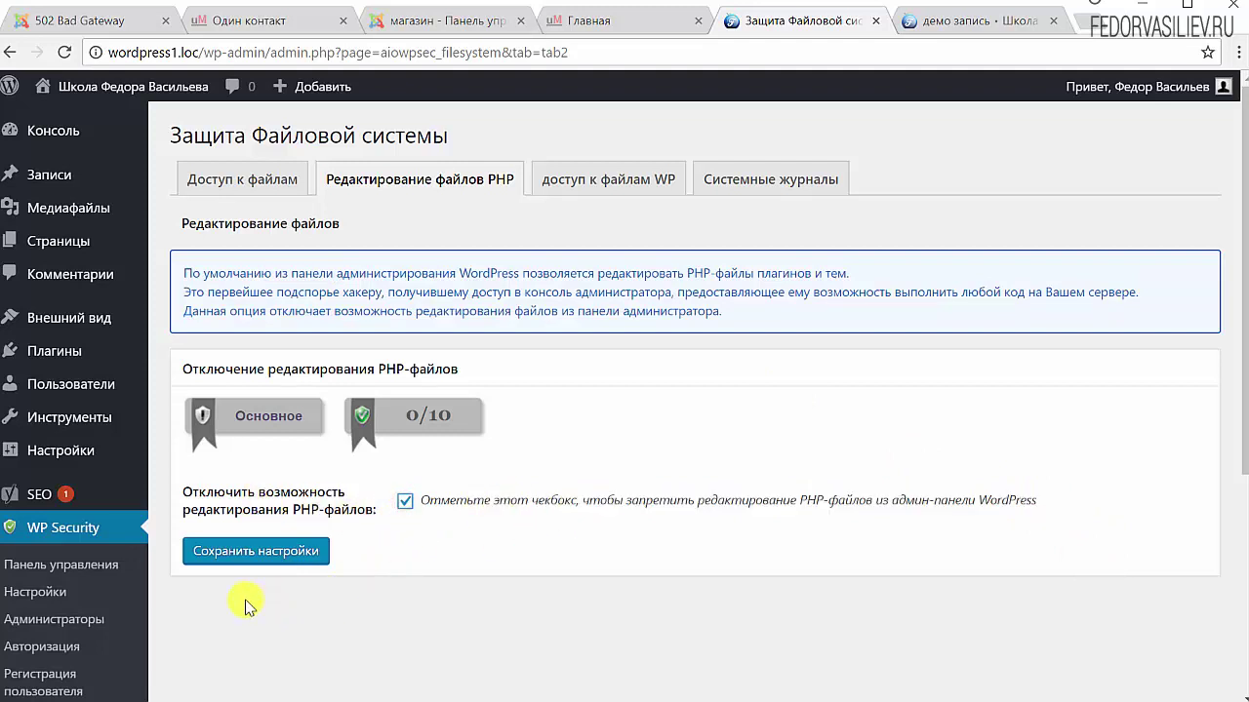
pyautogui.click(253, 553)
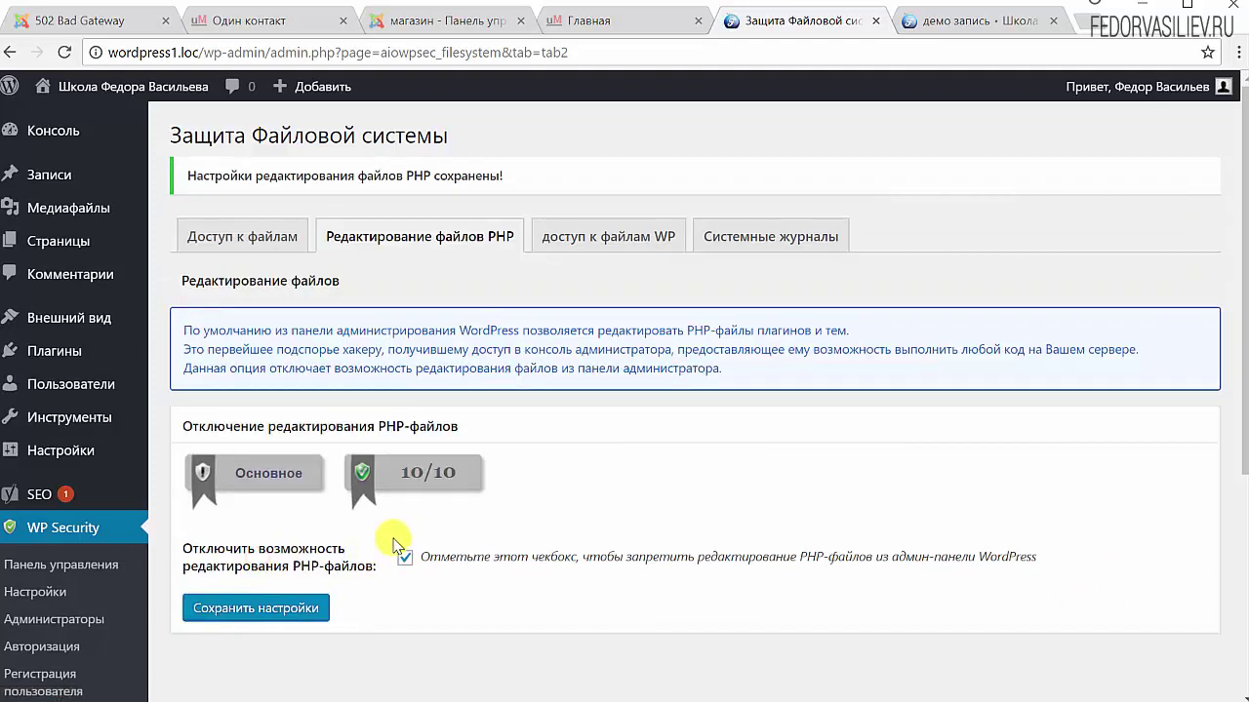
pyautogui.click(619, 244)
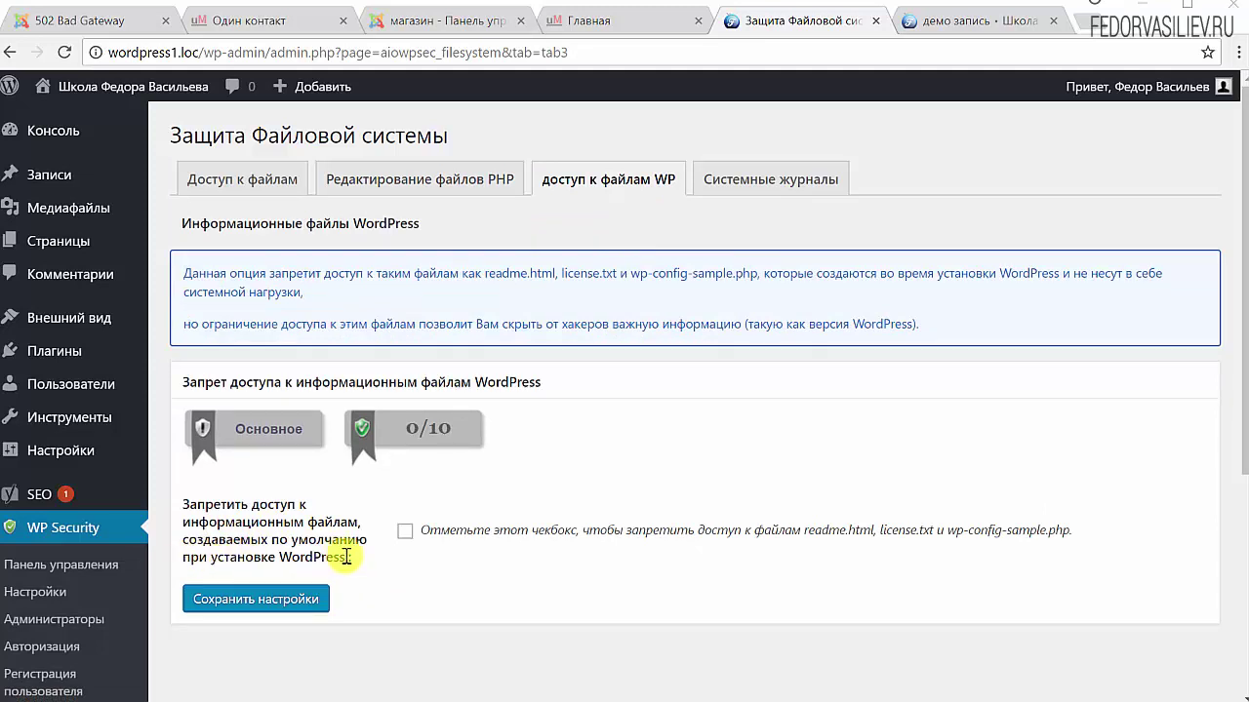
# Block default WP info files, save, and view latest error_log entries, which show none
pyautogui.click(408, 537)
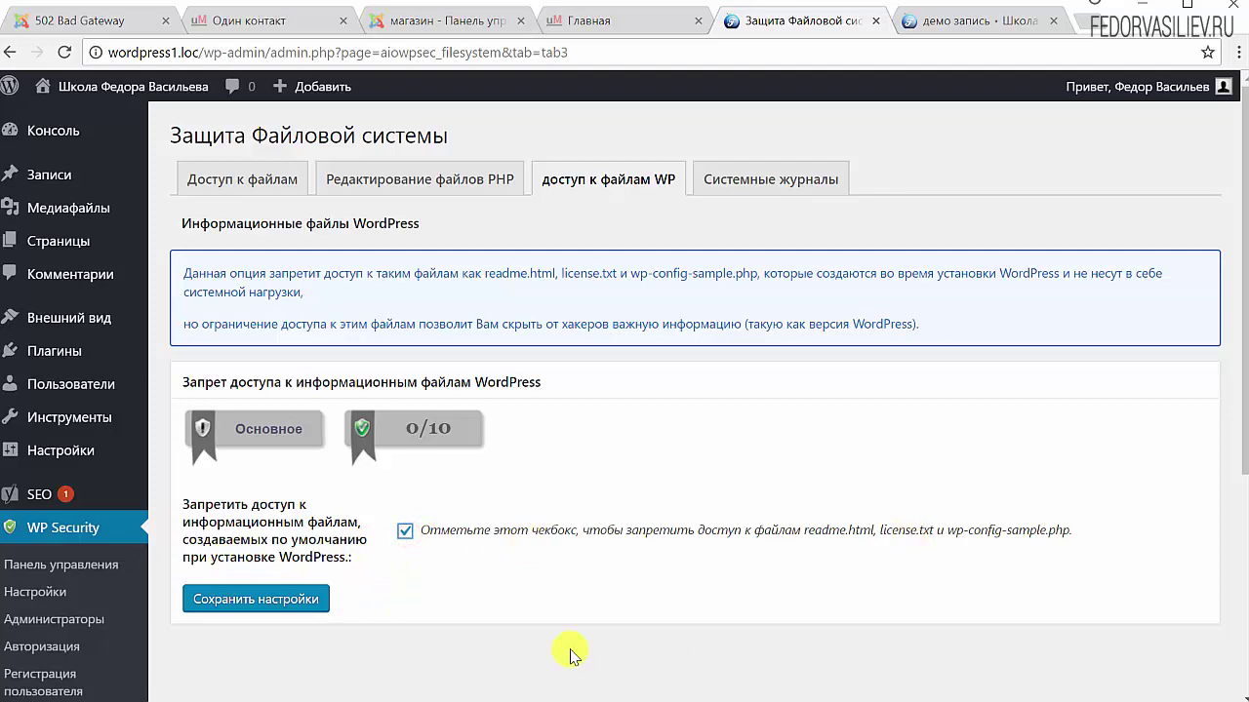
pyautogui.click(311, 603)
pyautogui.click(743, 185)
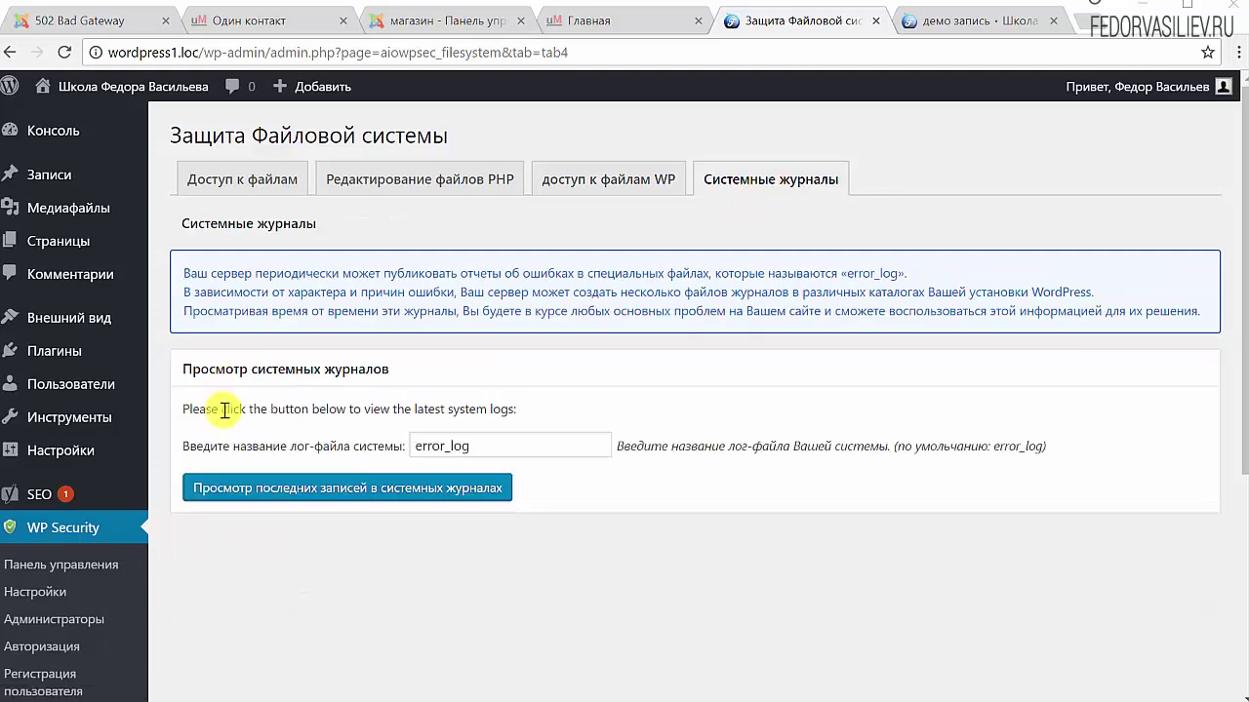
pyautogui.click(275, 491)
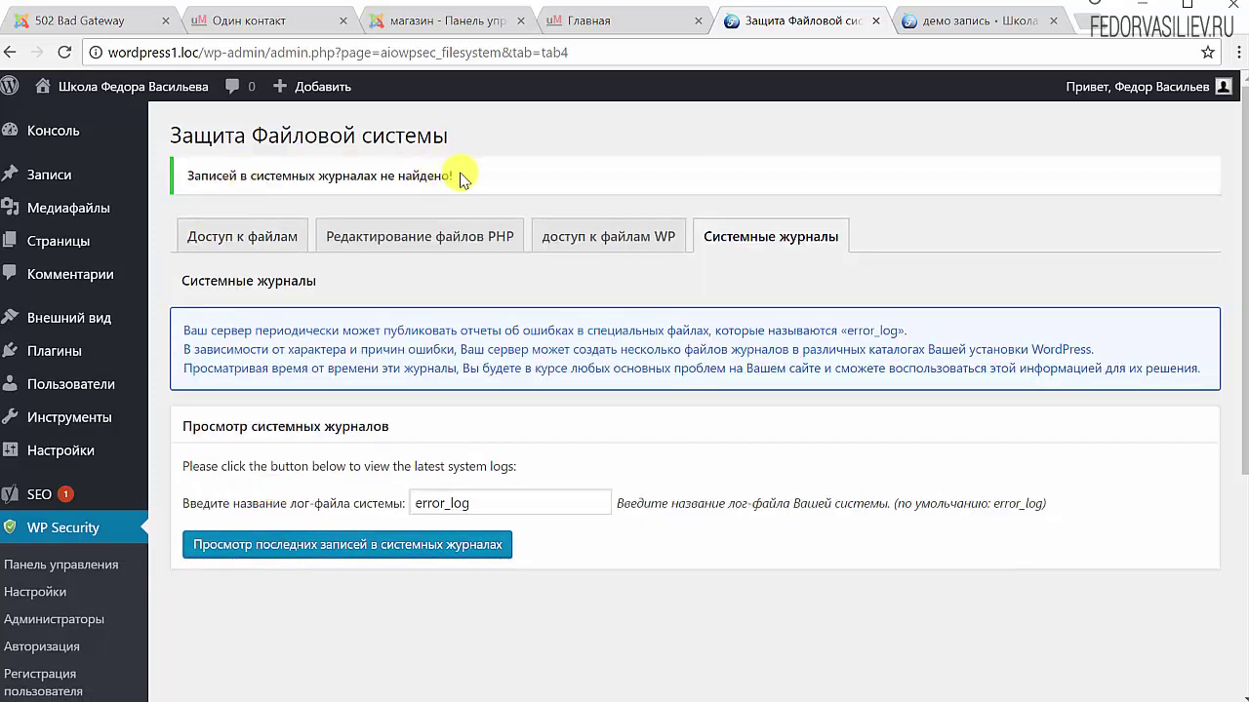
pyautogui.moveTo(466, 176); pyautogui.dragTo(363, 176)
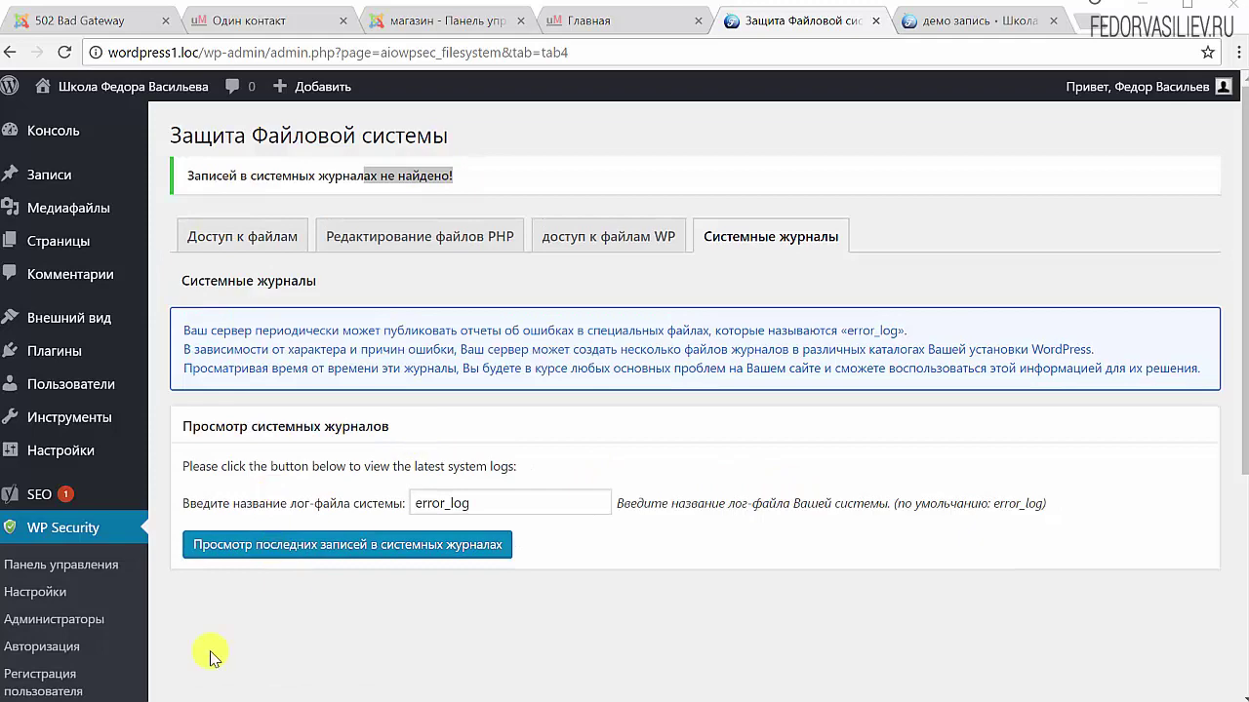
# Check the WP Security dashboard's strength meter at 60 of 500 and feature statuses
pyautogui.click(69, 565)
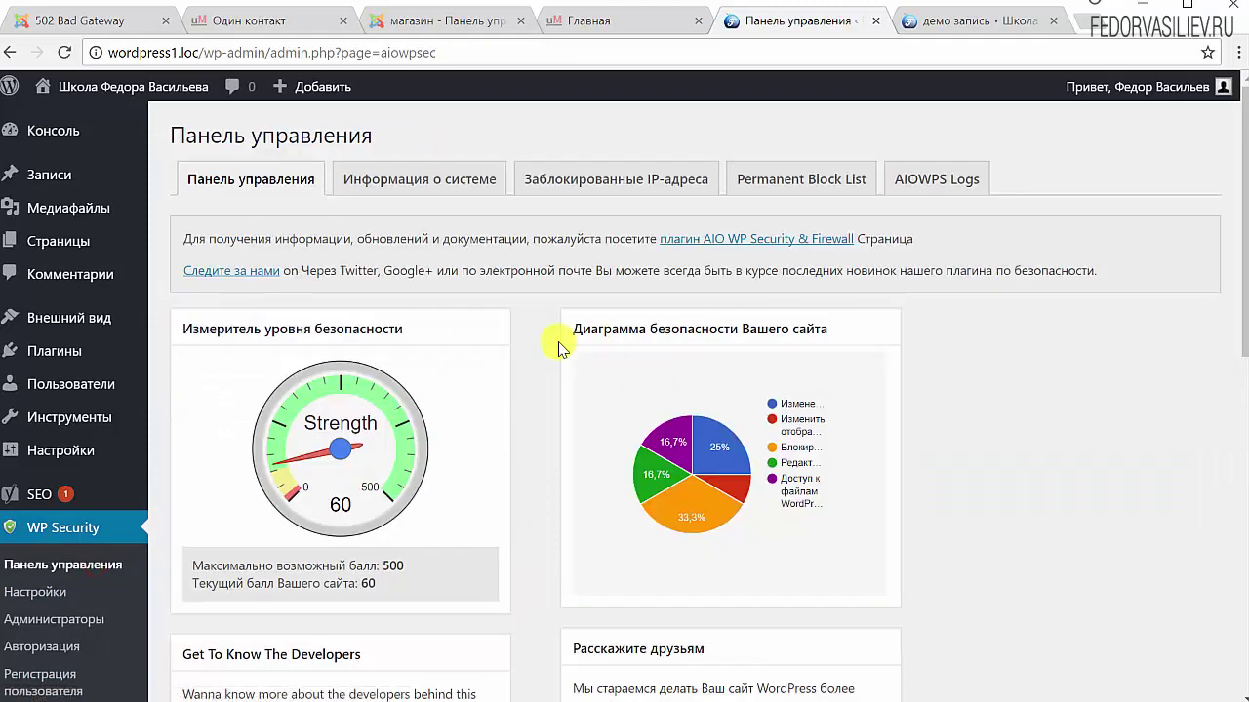
pyautogui.scroll(-3, 502, 334)
pyautogui.scroll(2, 501, 335)
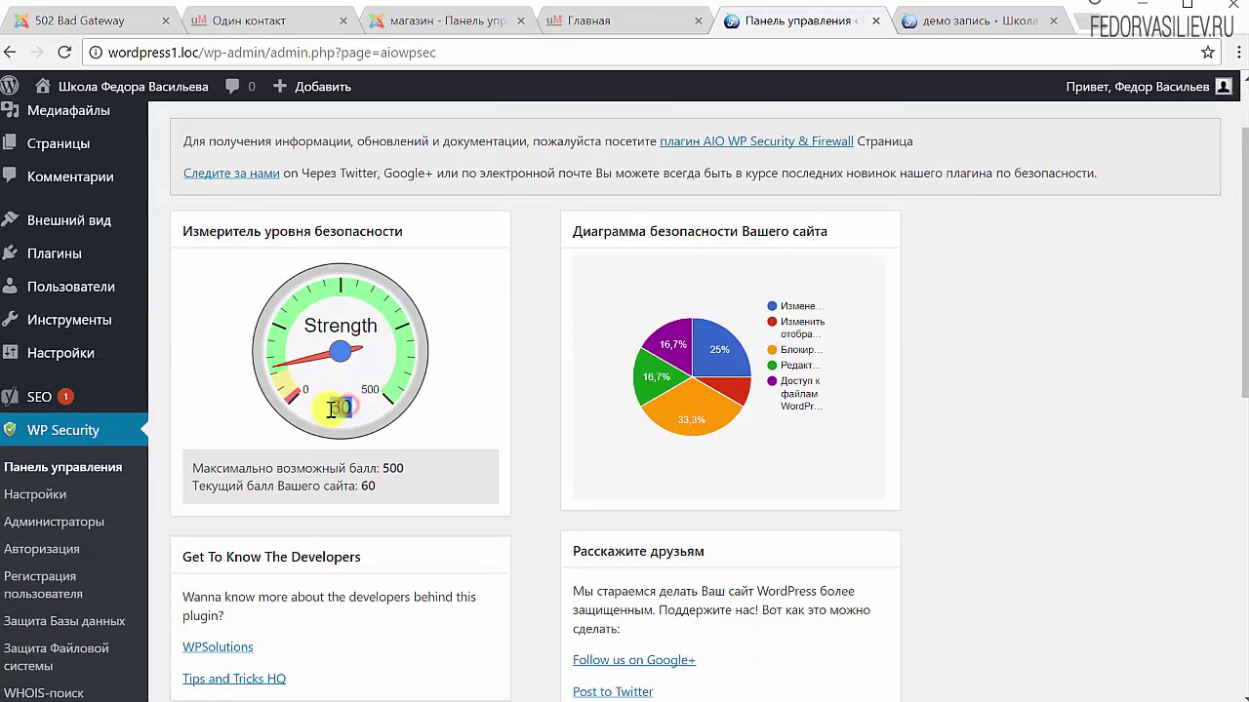
pyautogui.scroll(-6, 419, 430)
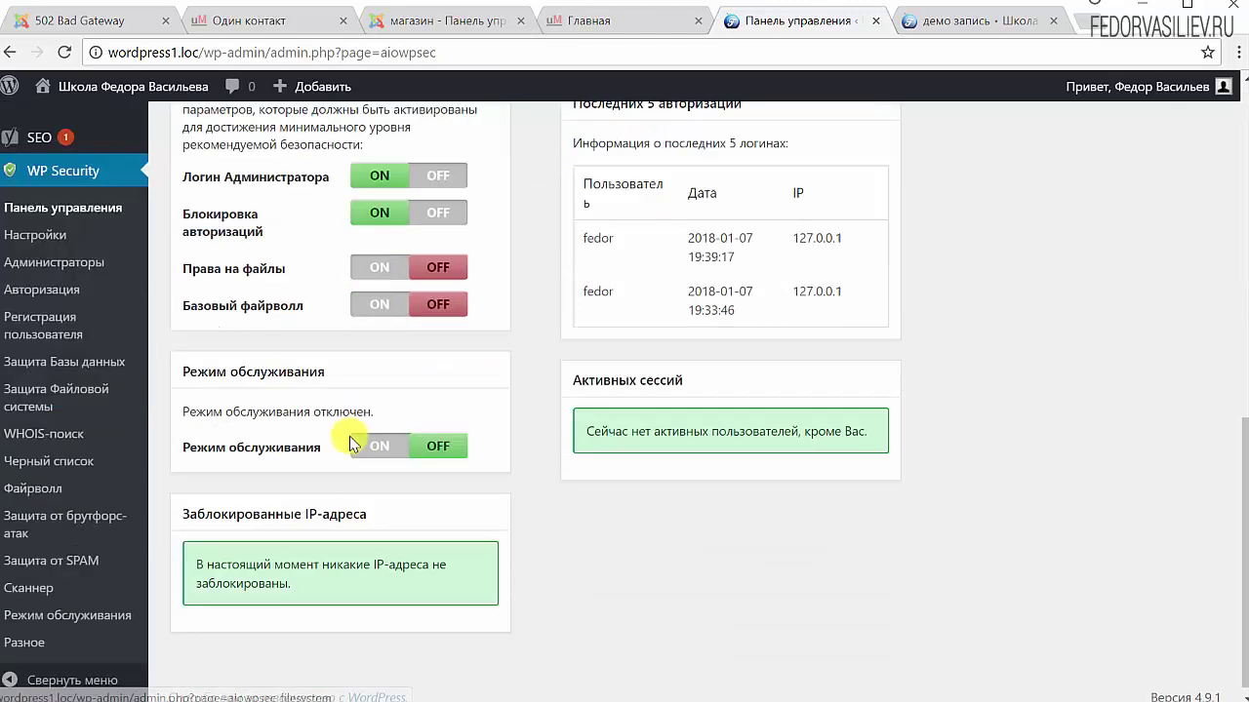
pyautogui.scroll(2, 370, 272)
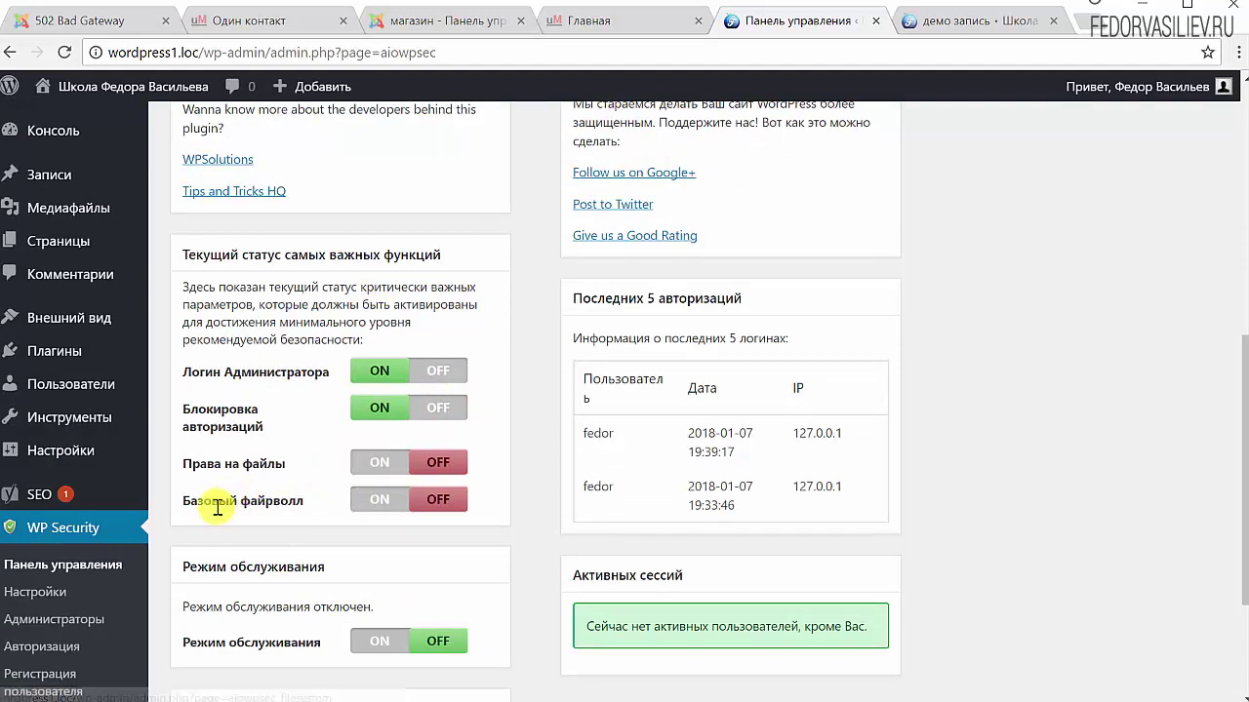
# In the firewall settings, read the basic firewall details and enable the basic firewall features
pyautogui.click(379, 500)
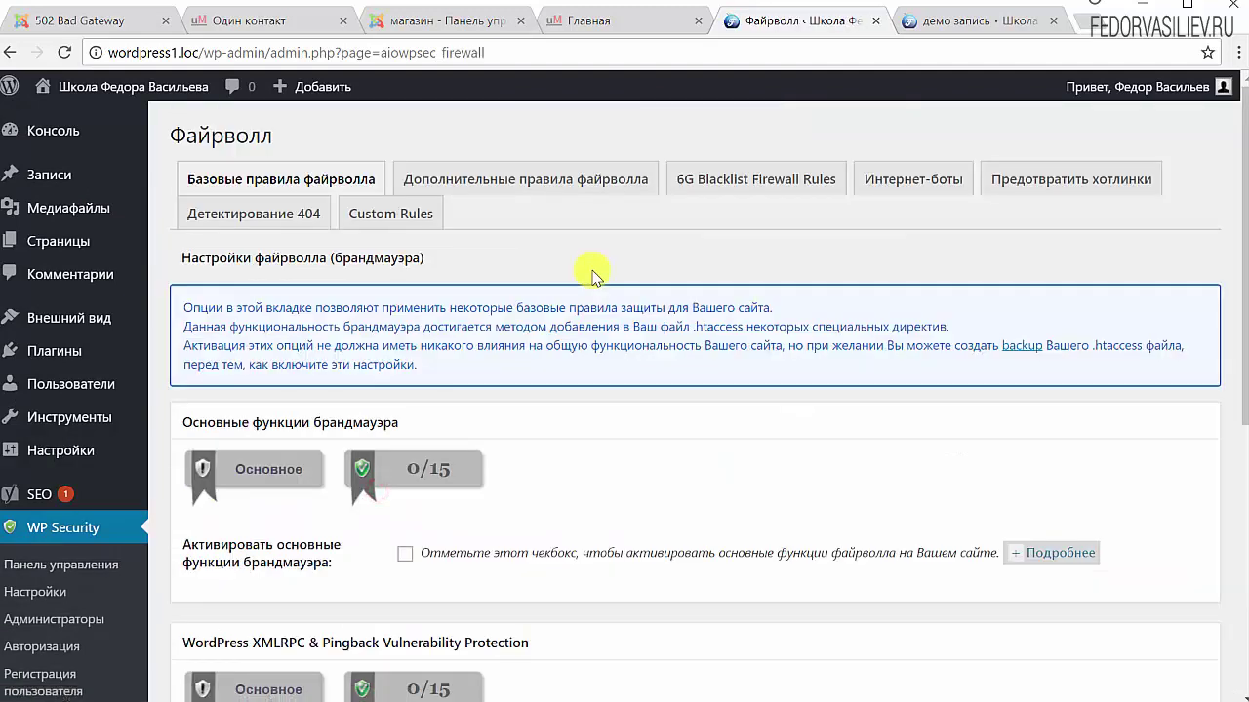
pyautogui.scroll(-3, 591, 270)
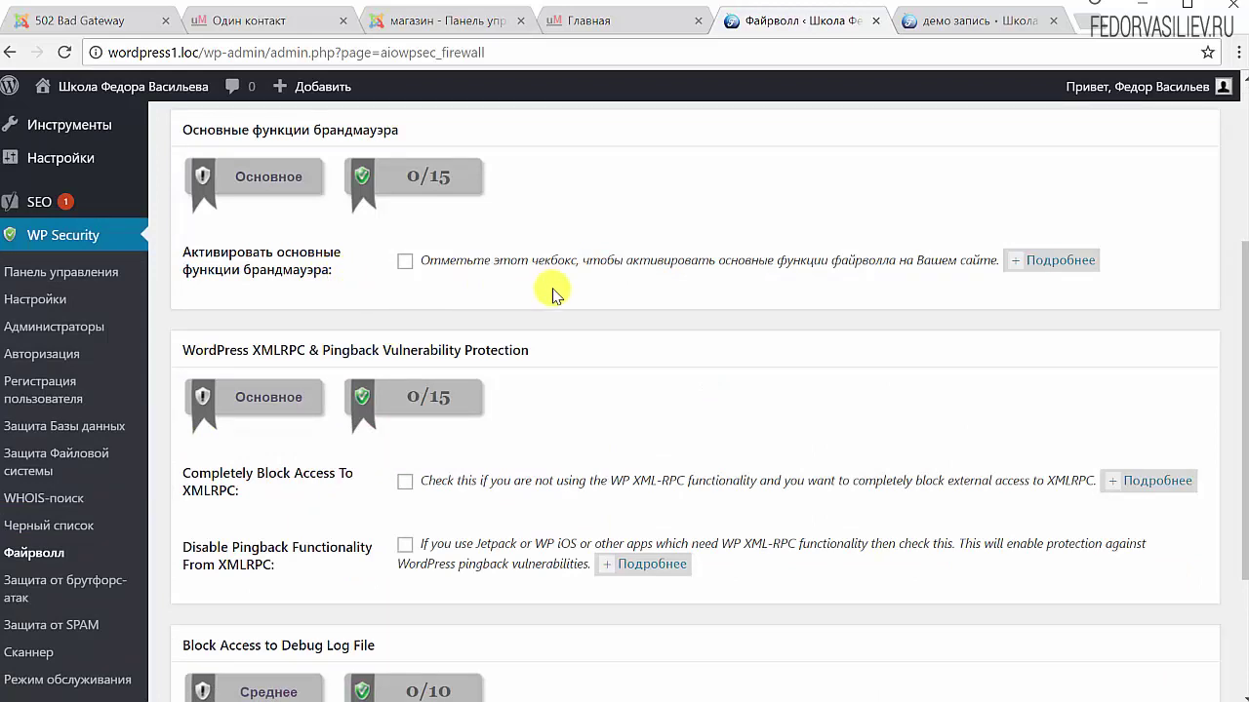
pyautogui.click(1036, 261)
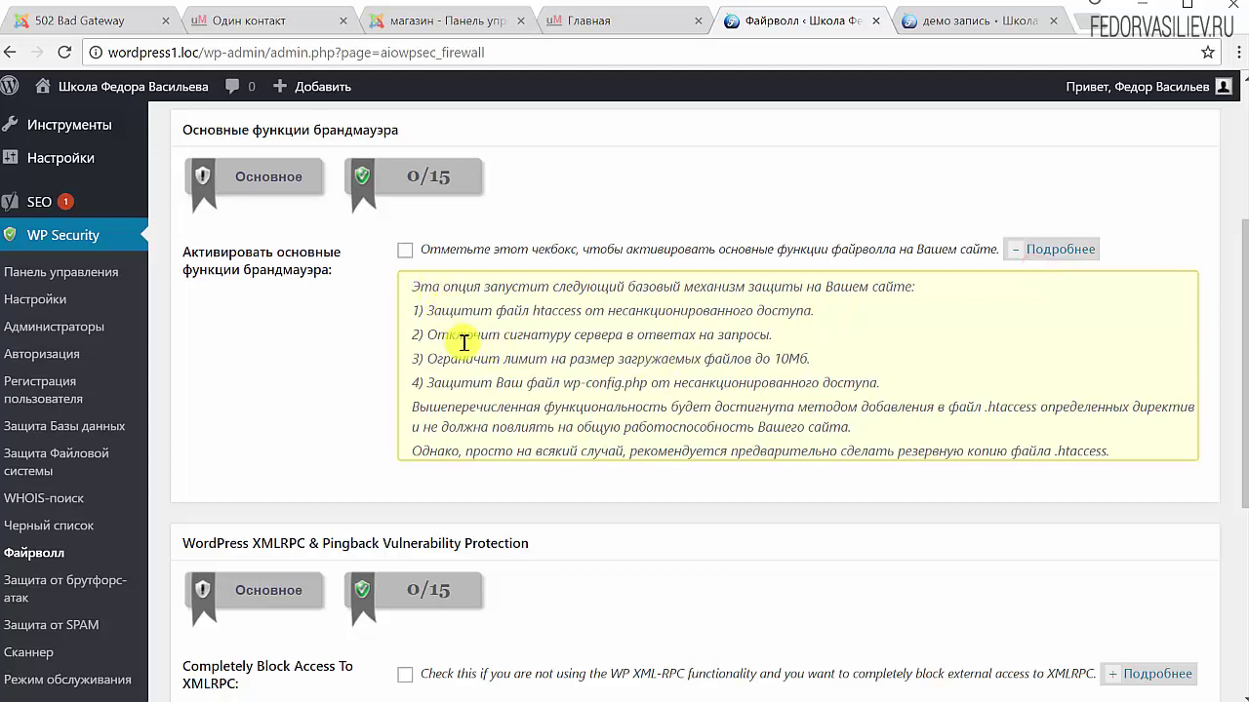
pyautogui.moveTo(476, 289); pyautogui.dragTo(578, 425)
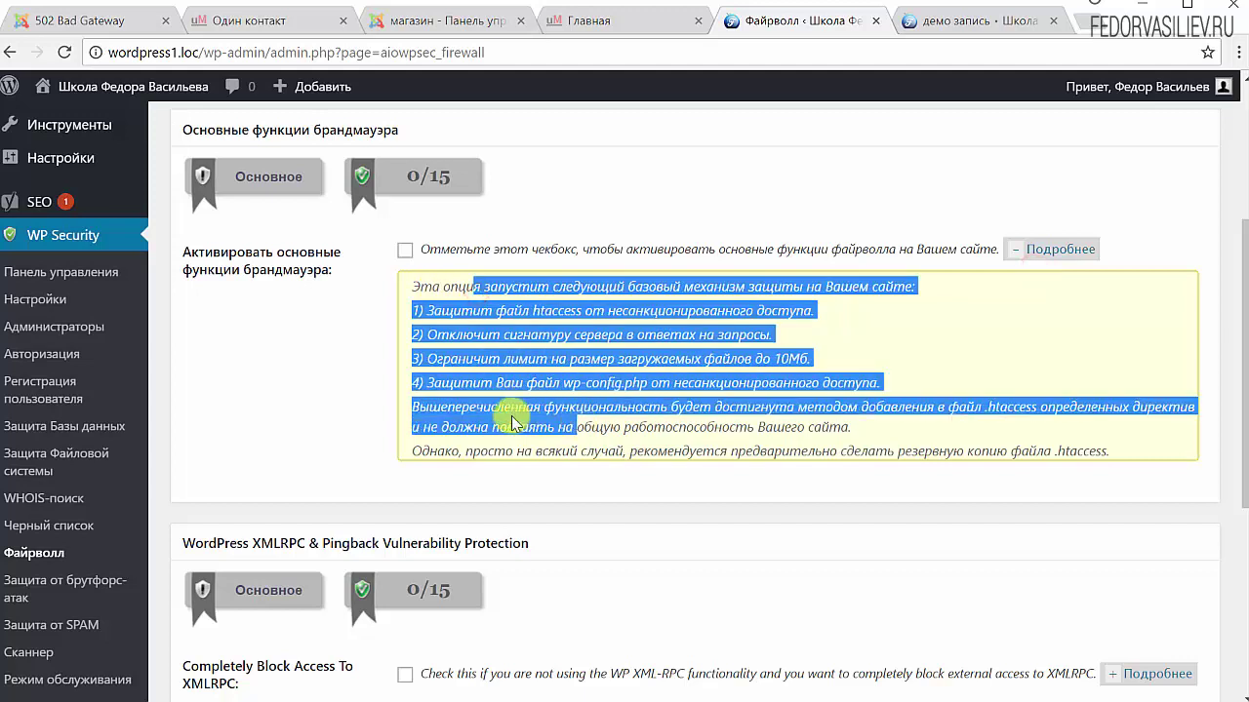
pyautogui.click(745, 357)
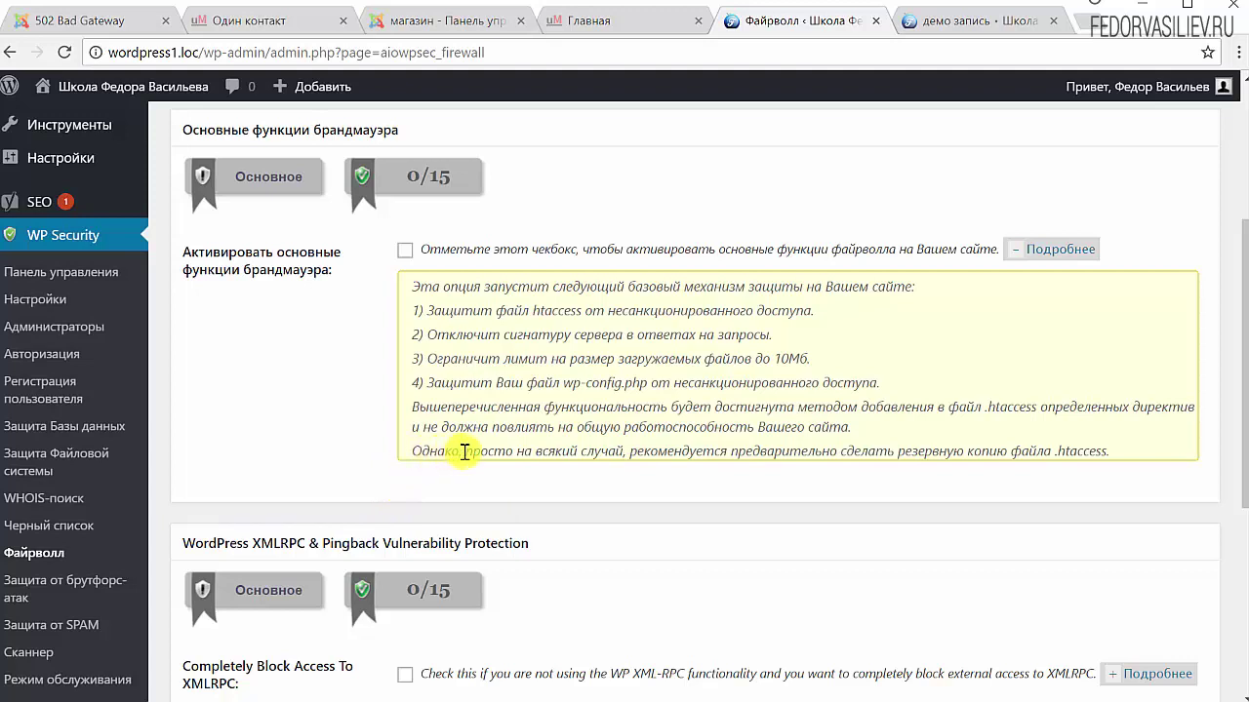
pyautogui.moveTo(464, 451); pyautogui.dragTo(1059, 449)
pyautogui.click(1075, 453)
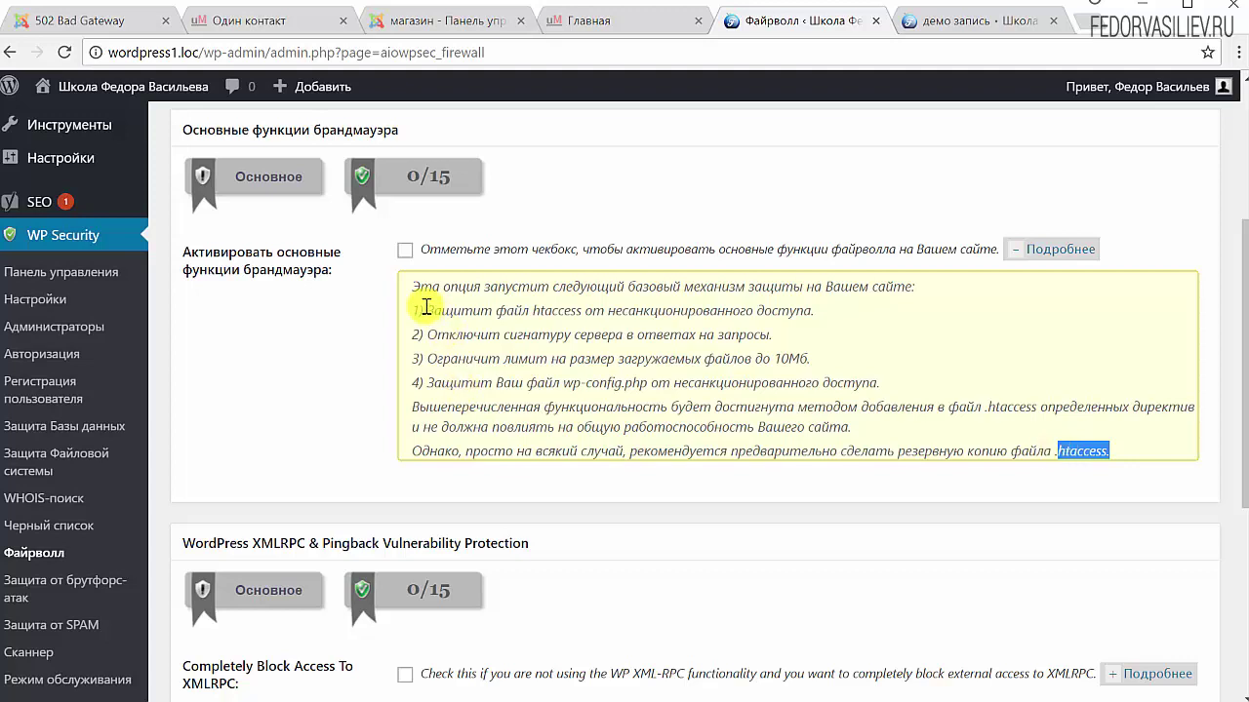
pyautogui.click(405, 250)
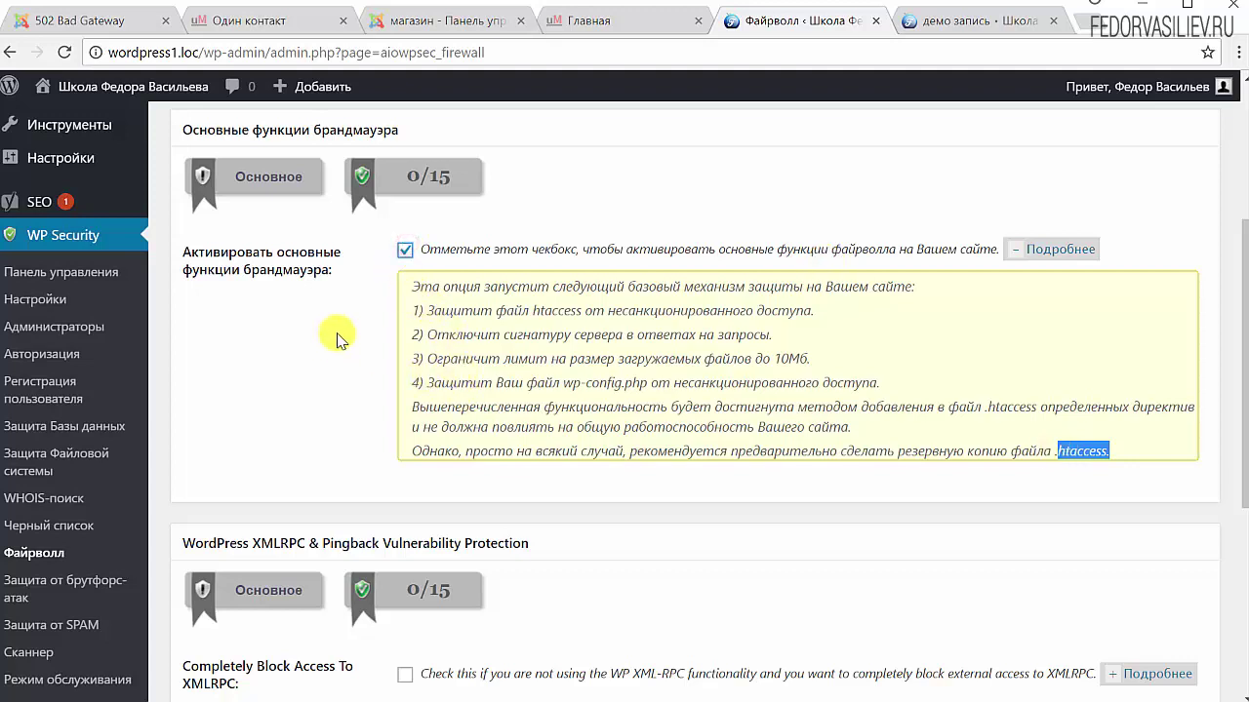
# Completely block XML-RPC access and disable XML-RPC pingback functionality
pyautogui.scroll(2, 332, 337)
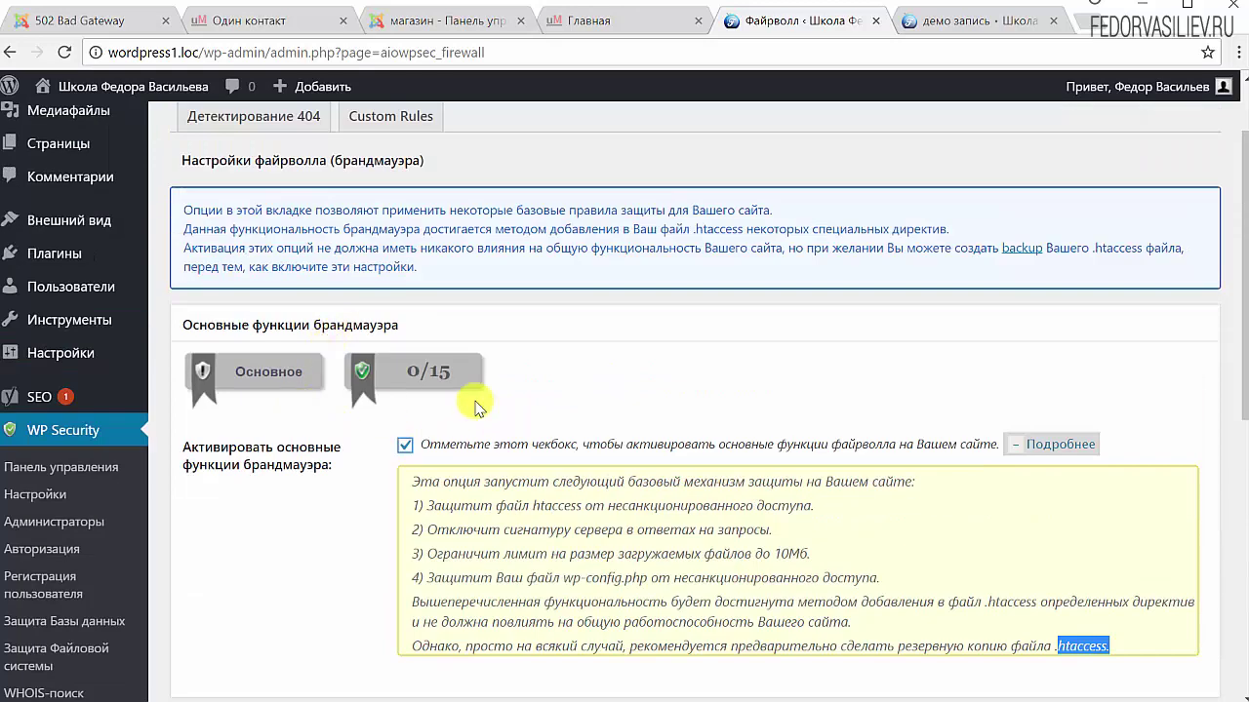
pyautogui.scroll(-2, 469, 414)
pyautogui.scroll(-3, 771, 302)
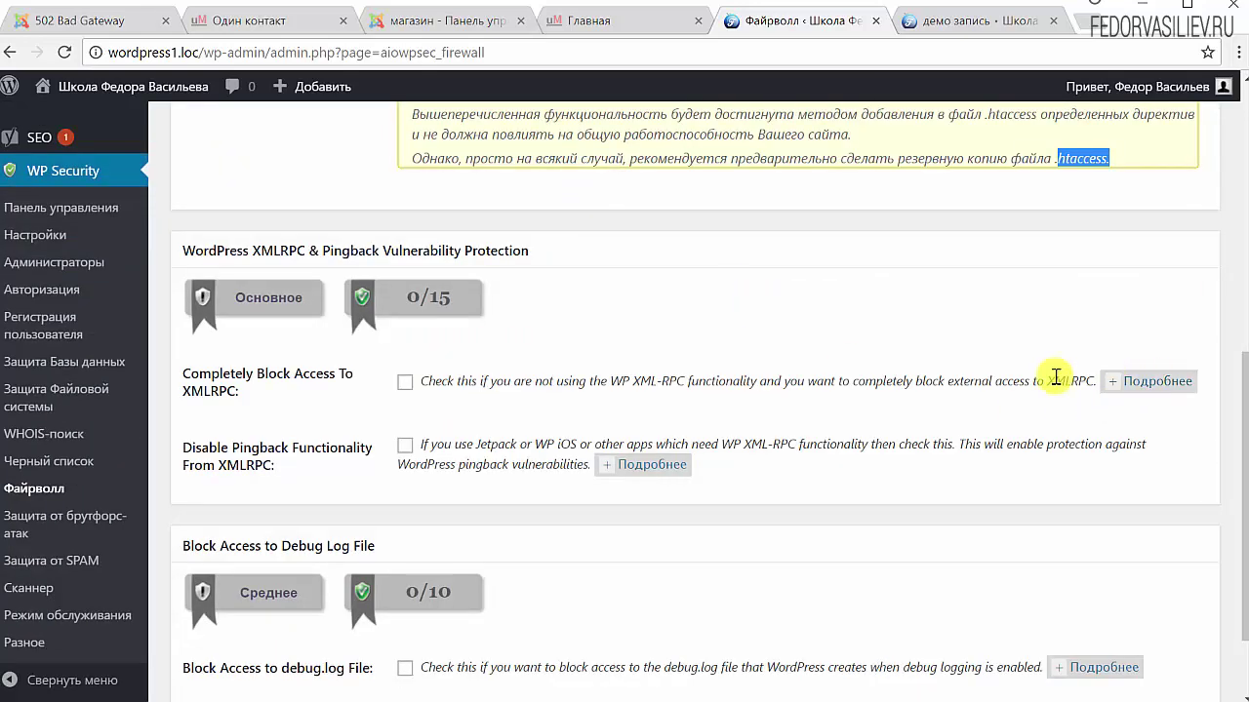
pyautogui.moveTo(1082, 382); pyautogui.dragTo(611, 381)
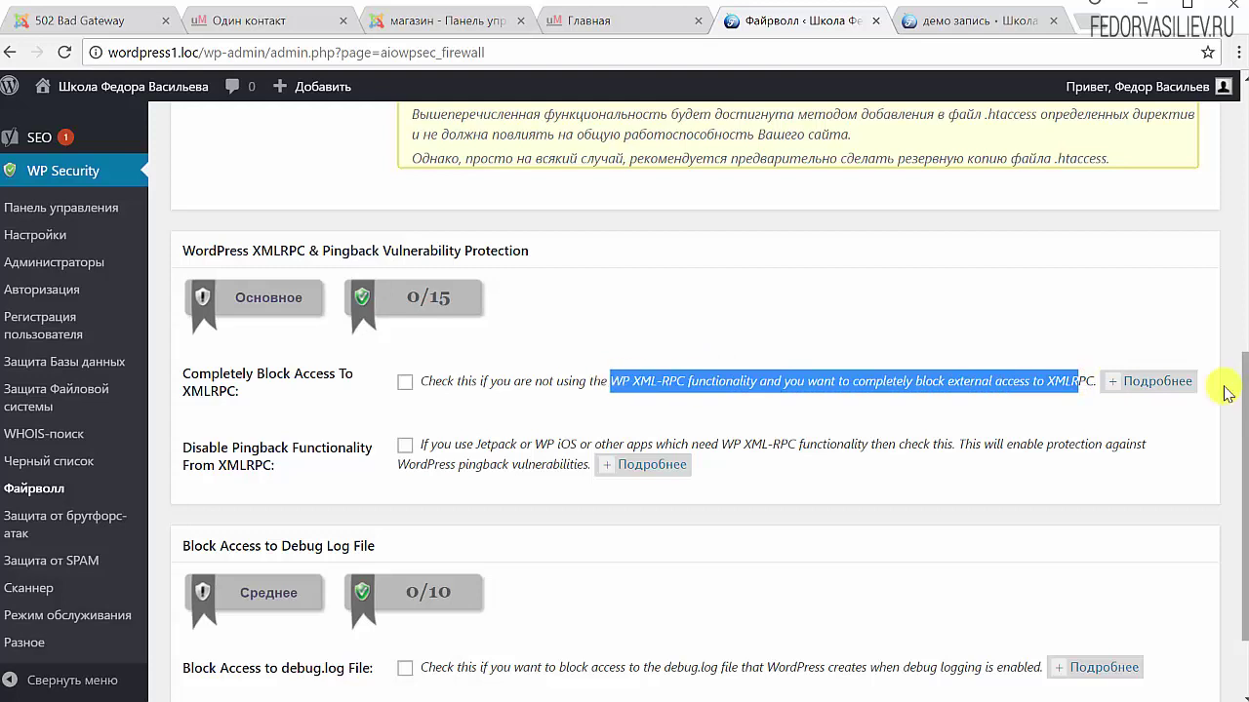
pyautogui.click(1131, 381)
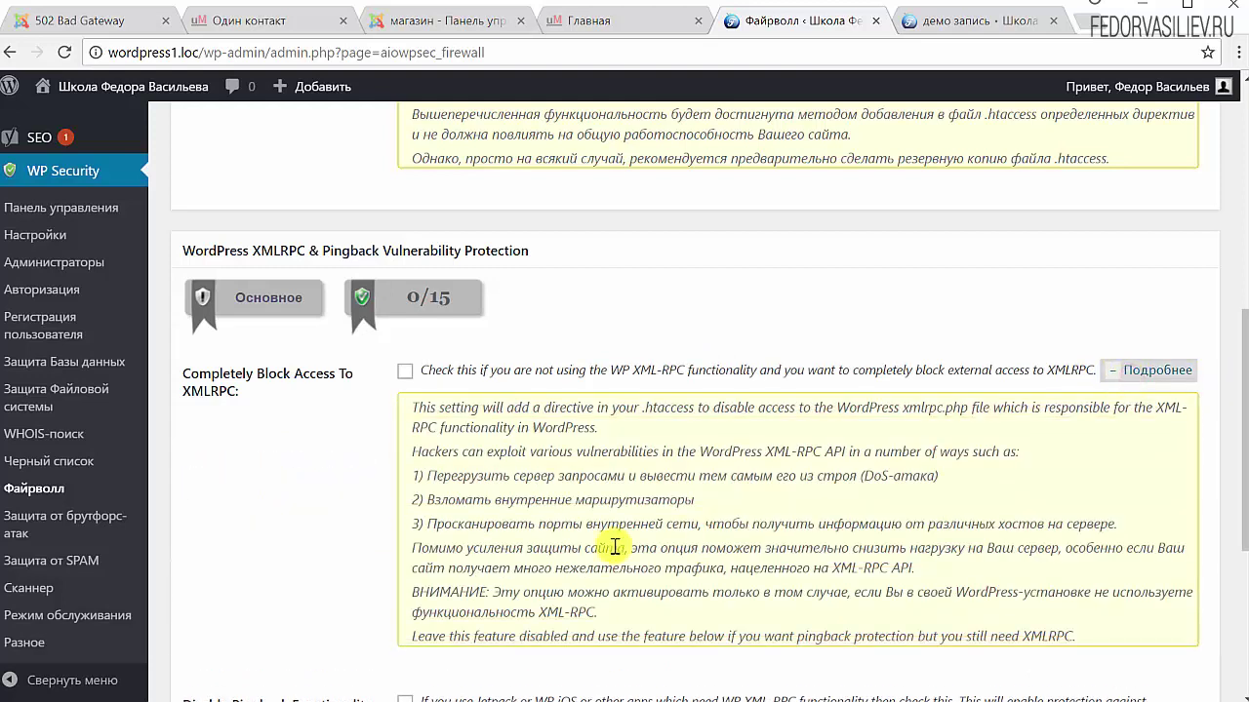
pyautogui.moveTo(669, 619); pyautogui.dragTo(410, 475)
pyautogui.click(1168, 379)
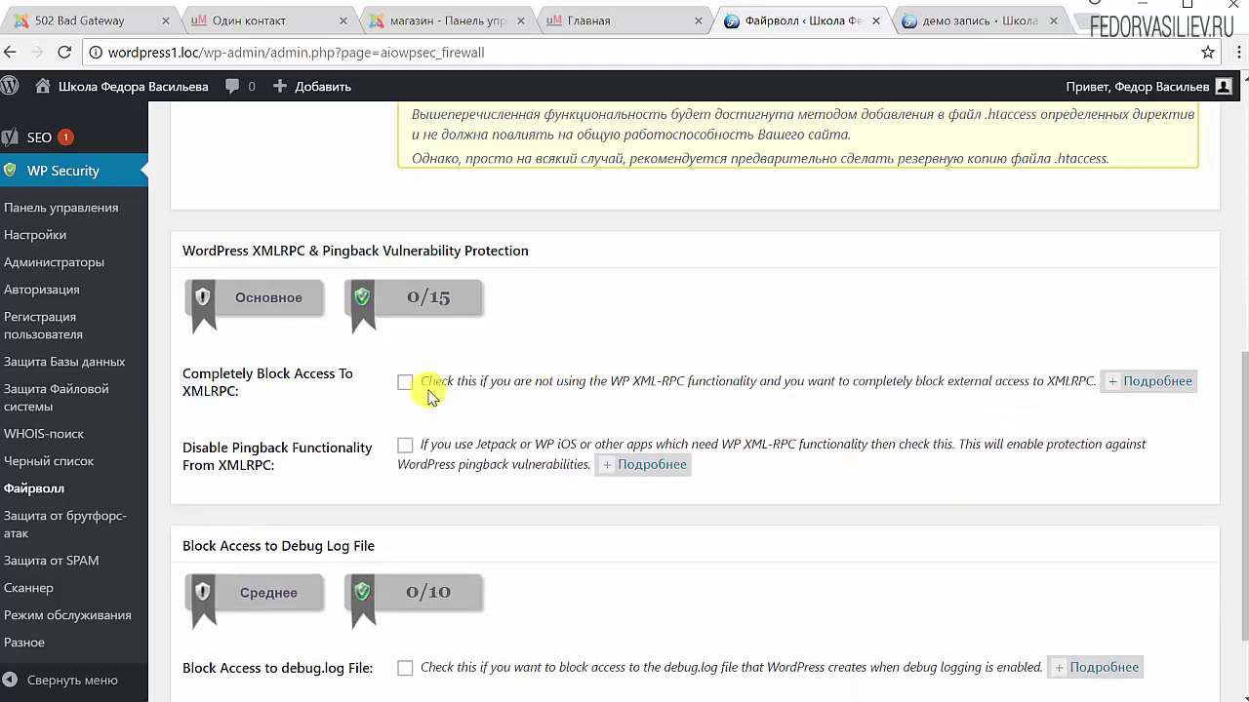
pyautogui.click(408, 384)
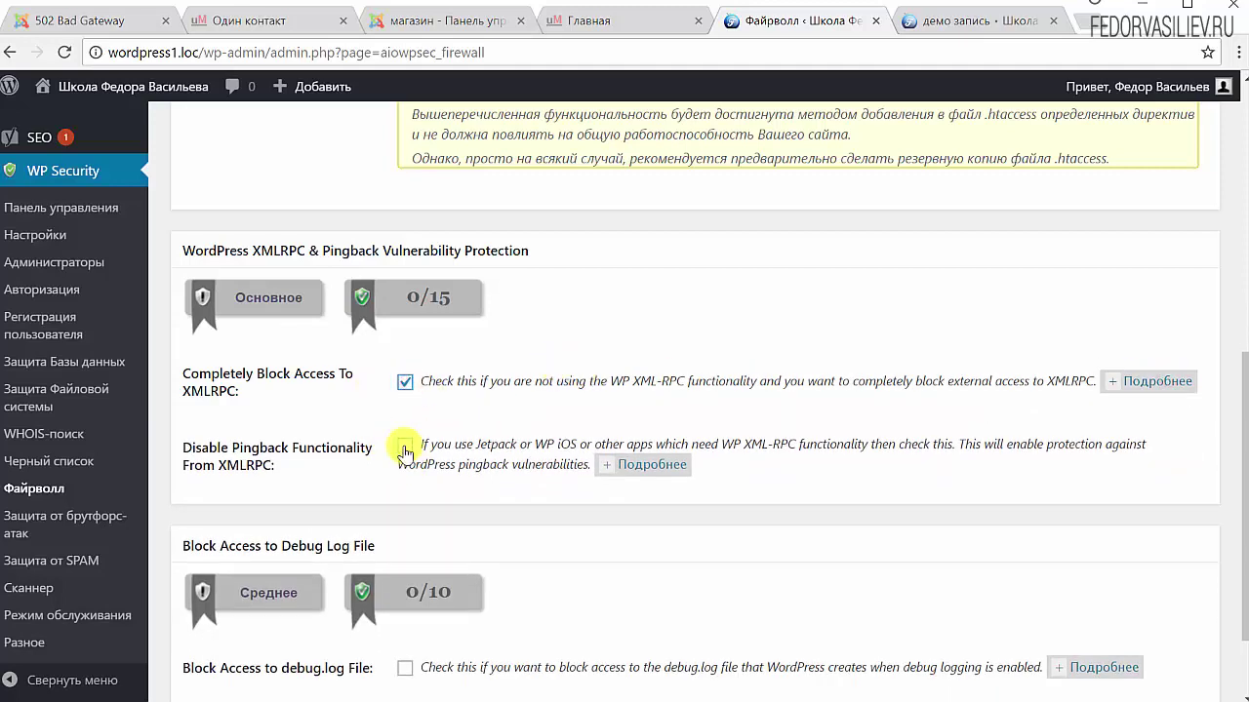
pyautogui.click(405, 449)
# Block access to the debug.log file after reading its explanation
pyautogui.scroll(-1, 575, 400)
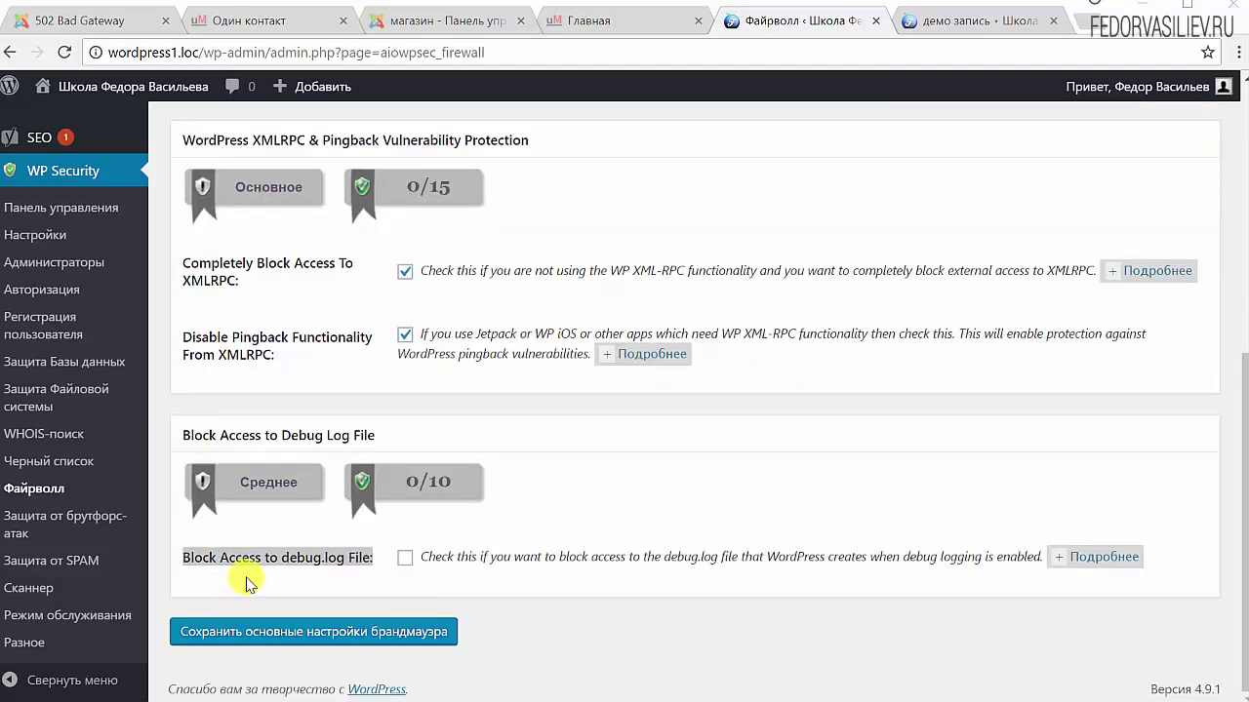
pyautogui.tripleClick(244, 557)
pyautogui.click(234, 552)
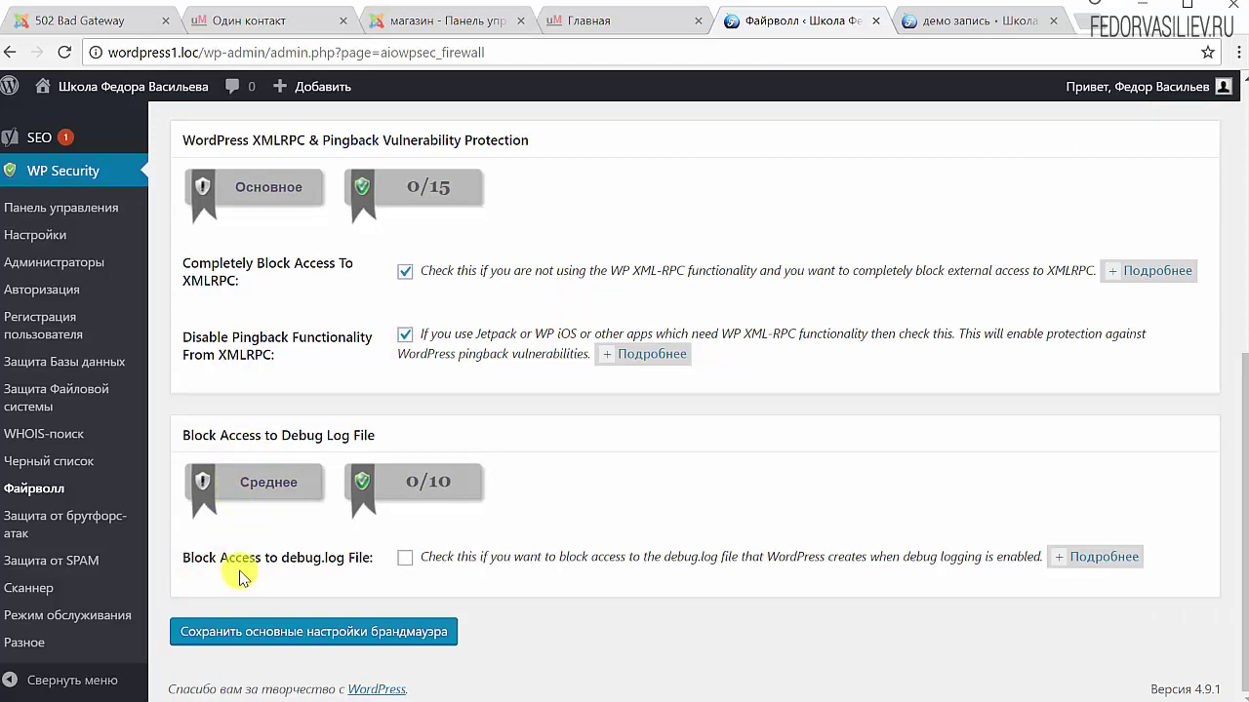
pyautogui.click(1063, 558)
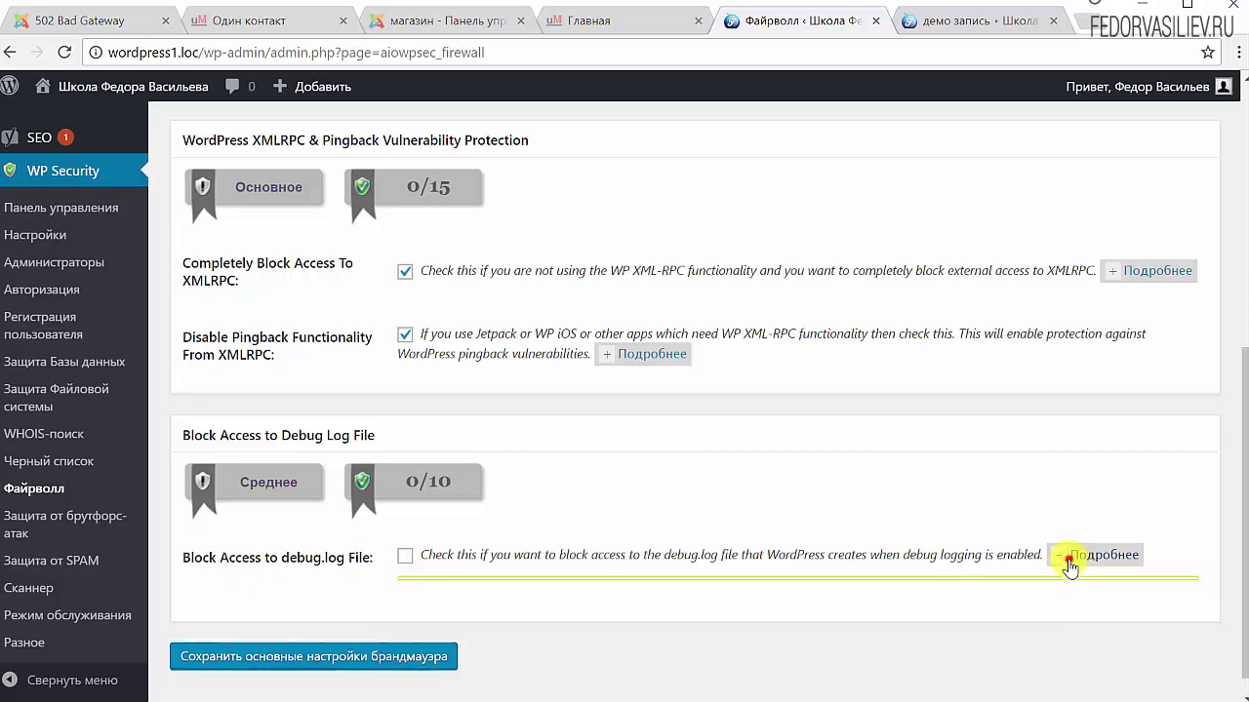
pyautogui.scroll(-1, 986, 610)
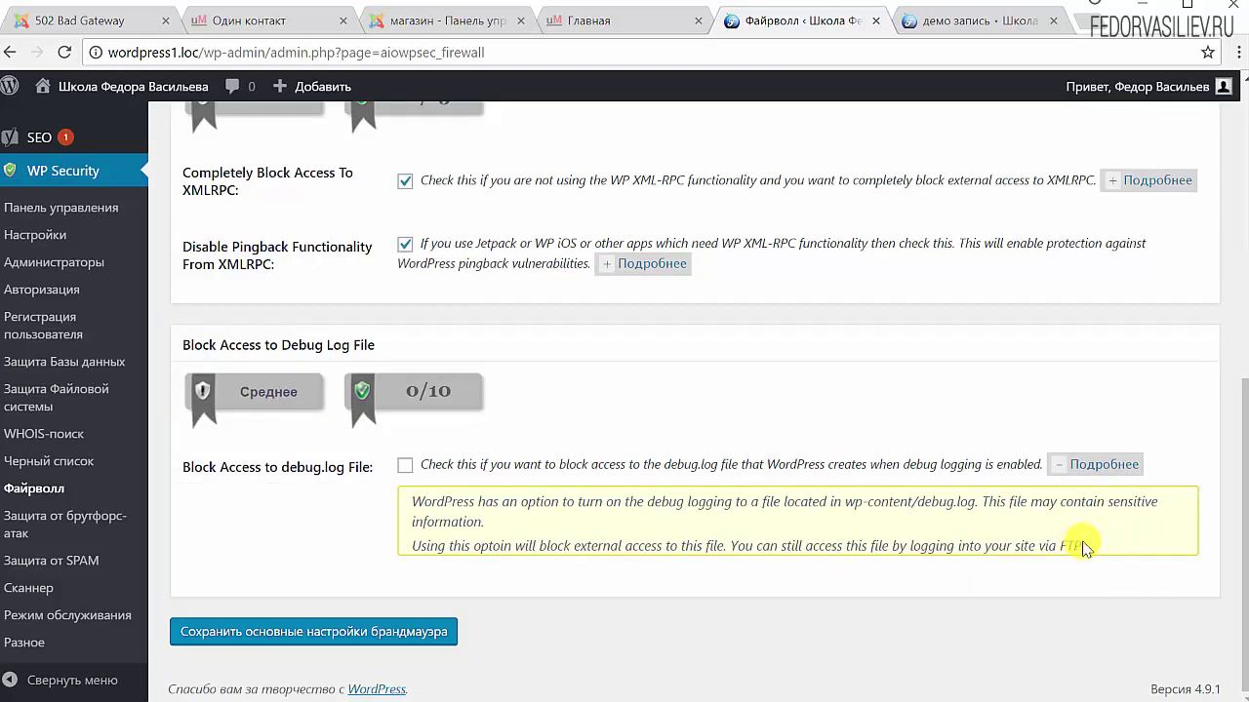
pyautogui.moveTo(1083, 546); pyautogui.dragTo(410, 504)
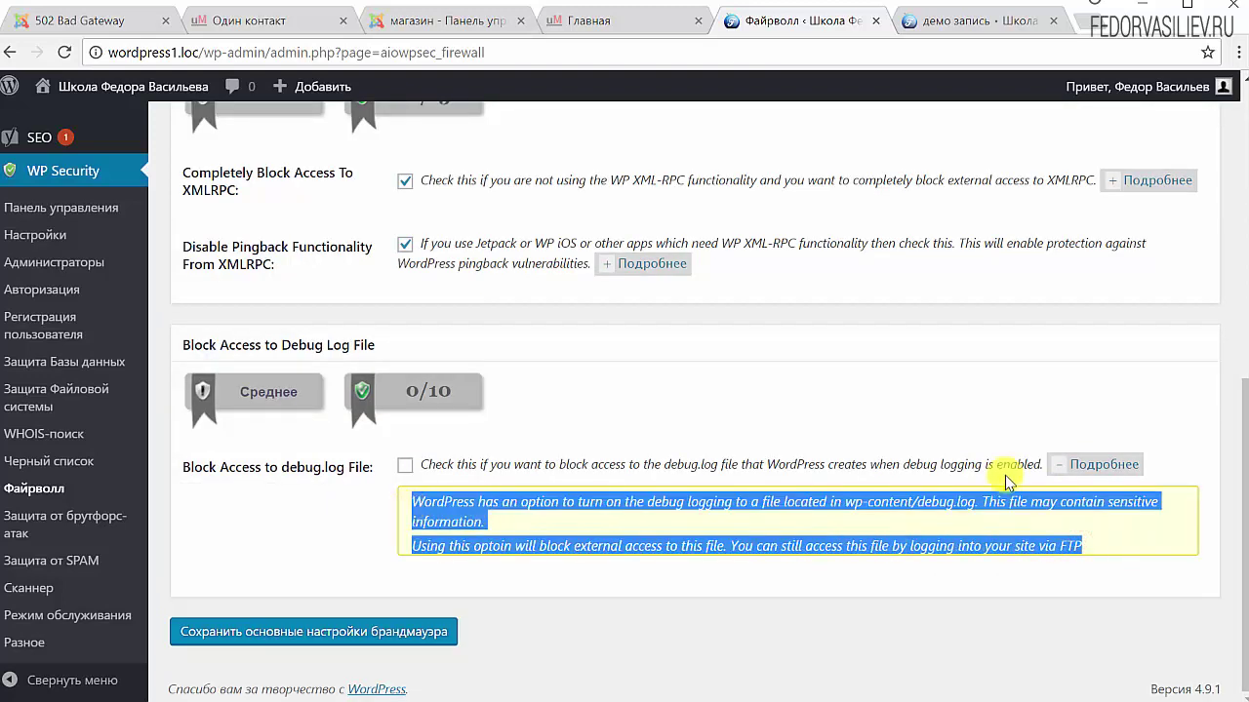
pyautogui.click(1068, 466)
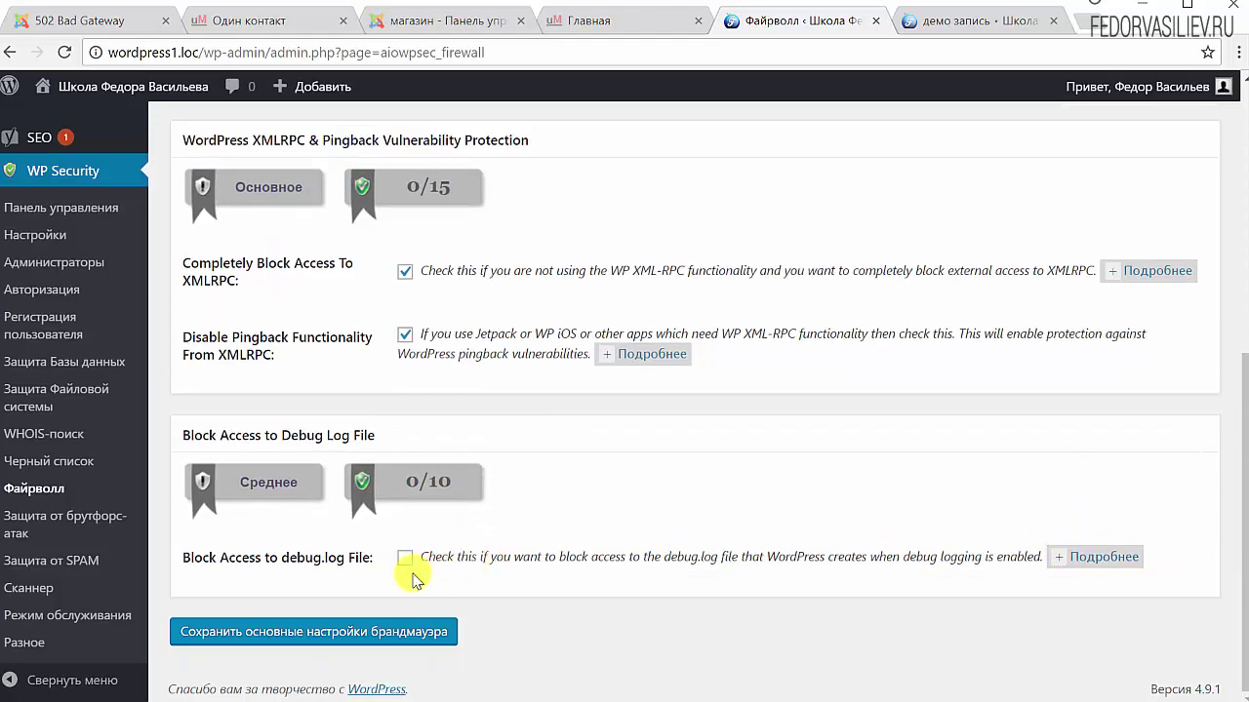
pyautogui.click(404, 561)
pyautogui.scroll(5, 641, 455)
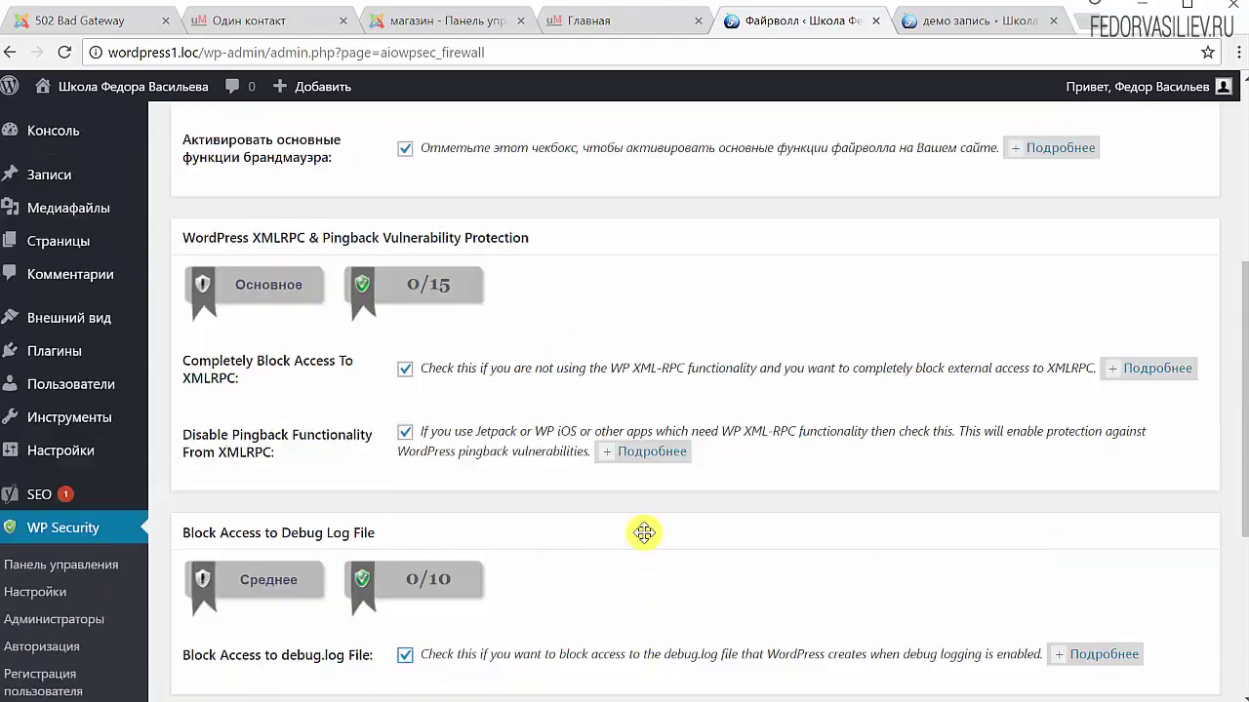
pyautogui.scroll(-6, 643, 533)
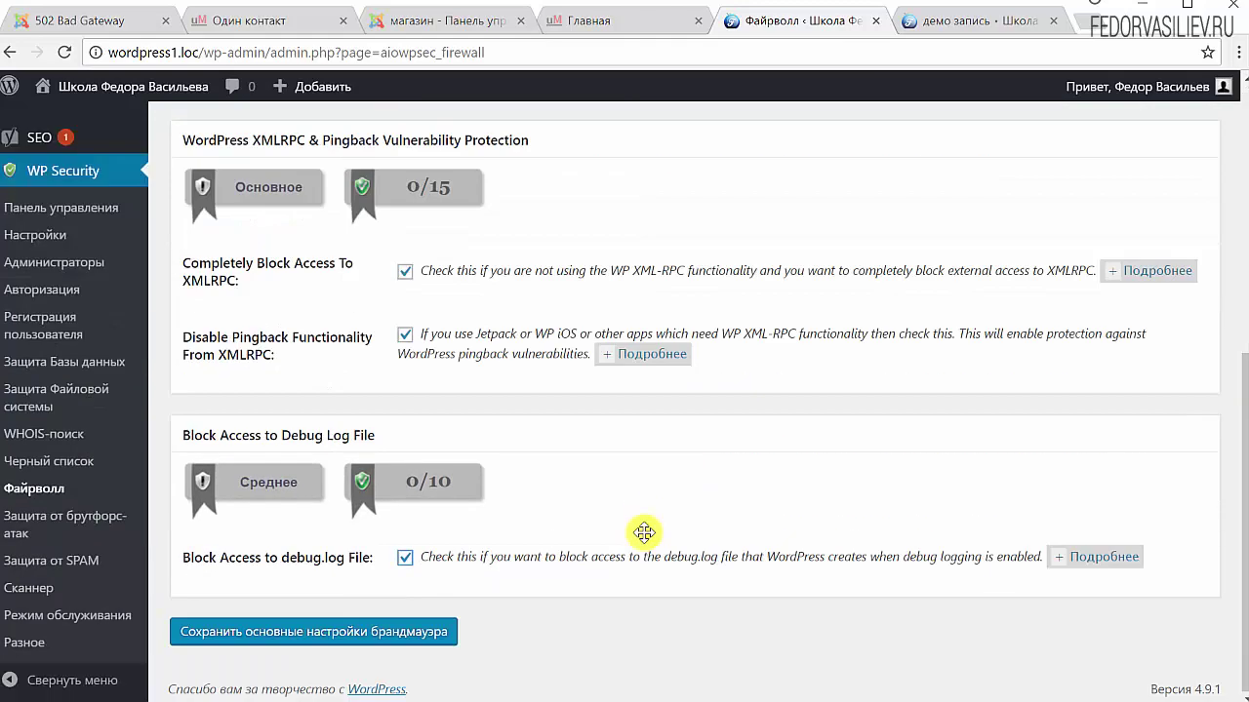
# Save the basic firewall settings, scoring 15/15 and 10/10, then view the Wikipedia XML-RPC article
pyautogui.click(233, 646)
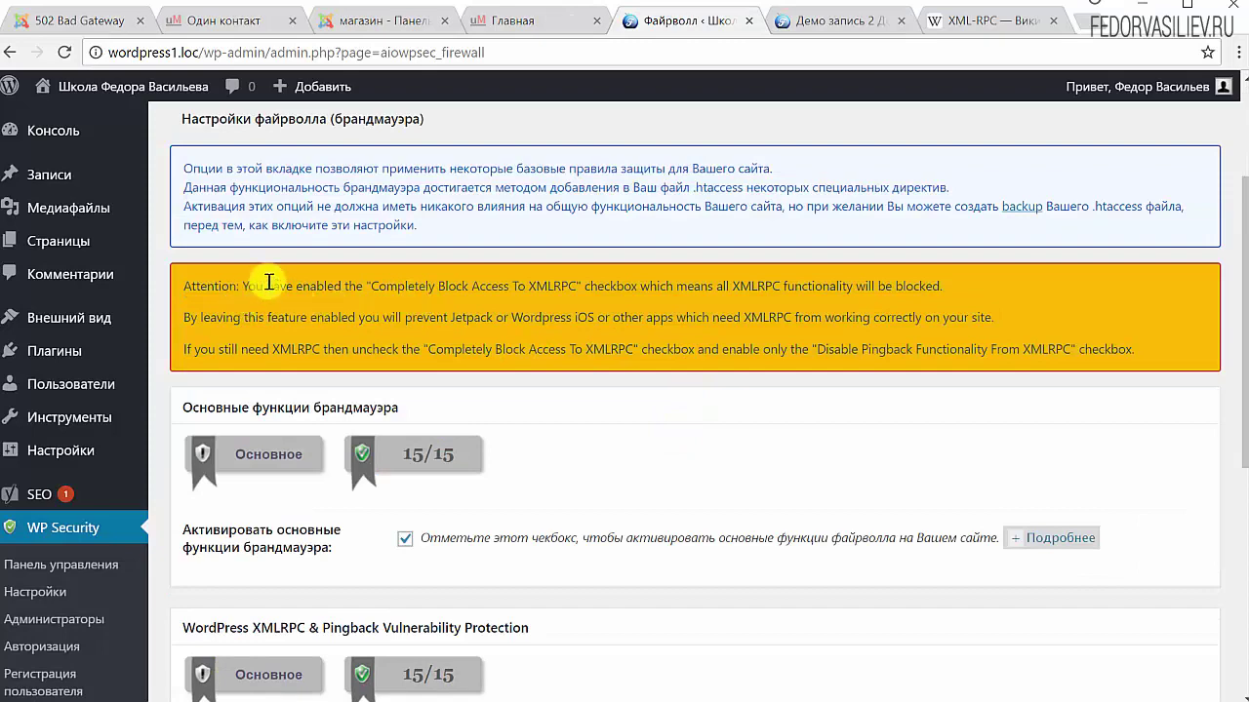
pyautogui.scroll(-5, 731, 298)
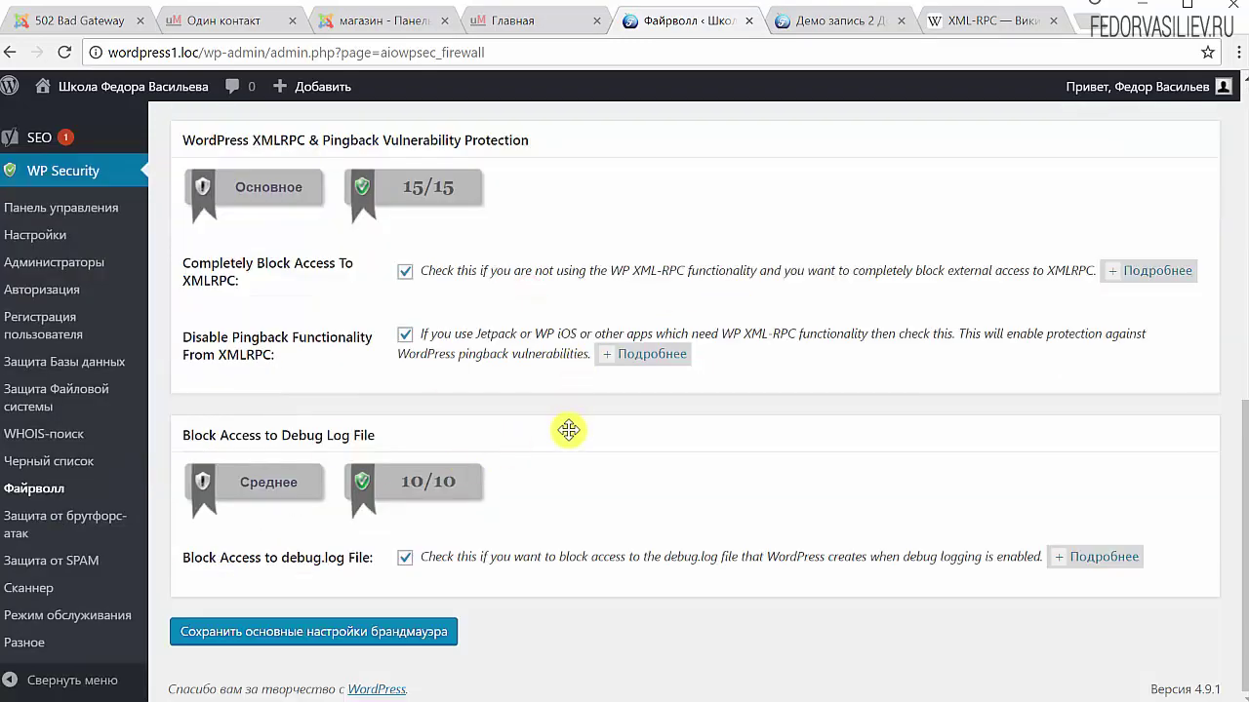
pyautogui.scroll(3, 566, 427)
pyautogui.click(987, 21)
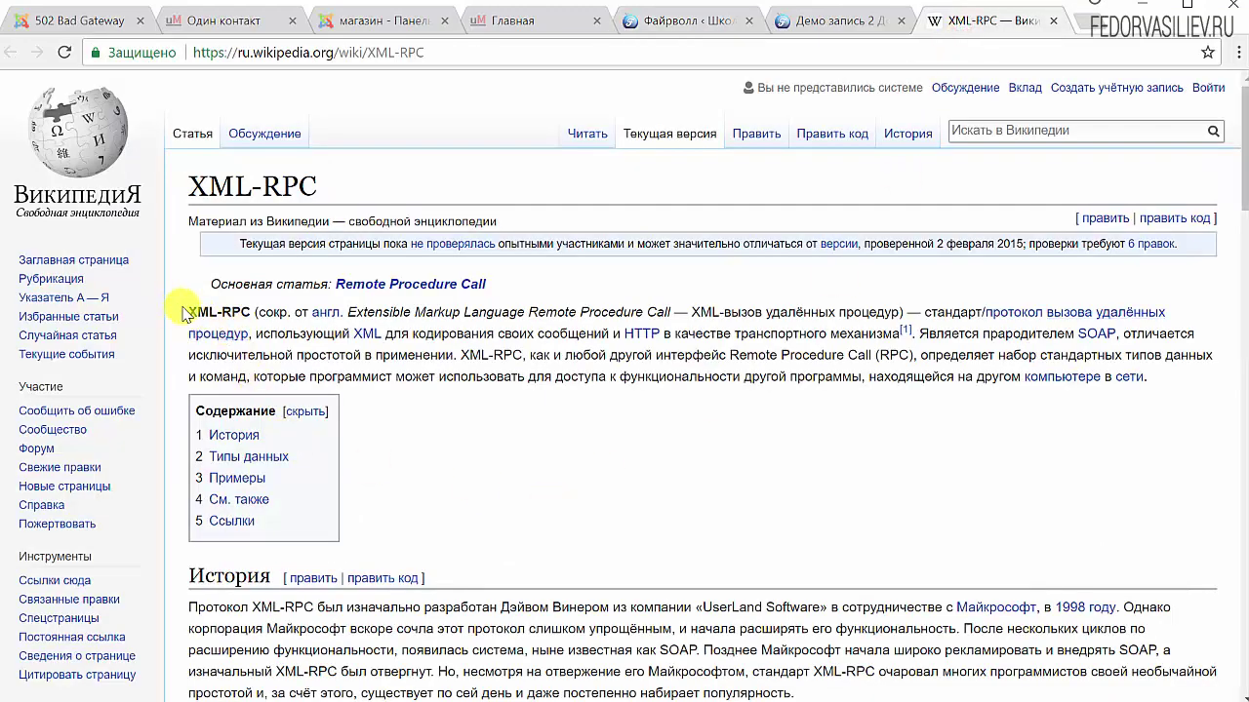
# Read the XML-RPC article's opening paragraph, then return to the firewall's XMLRPC section
pyautogui.moveTo(186, 312); pyautogui.dragTo(252, 314)
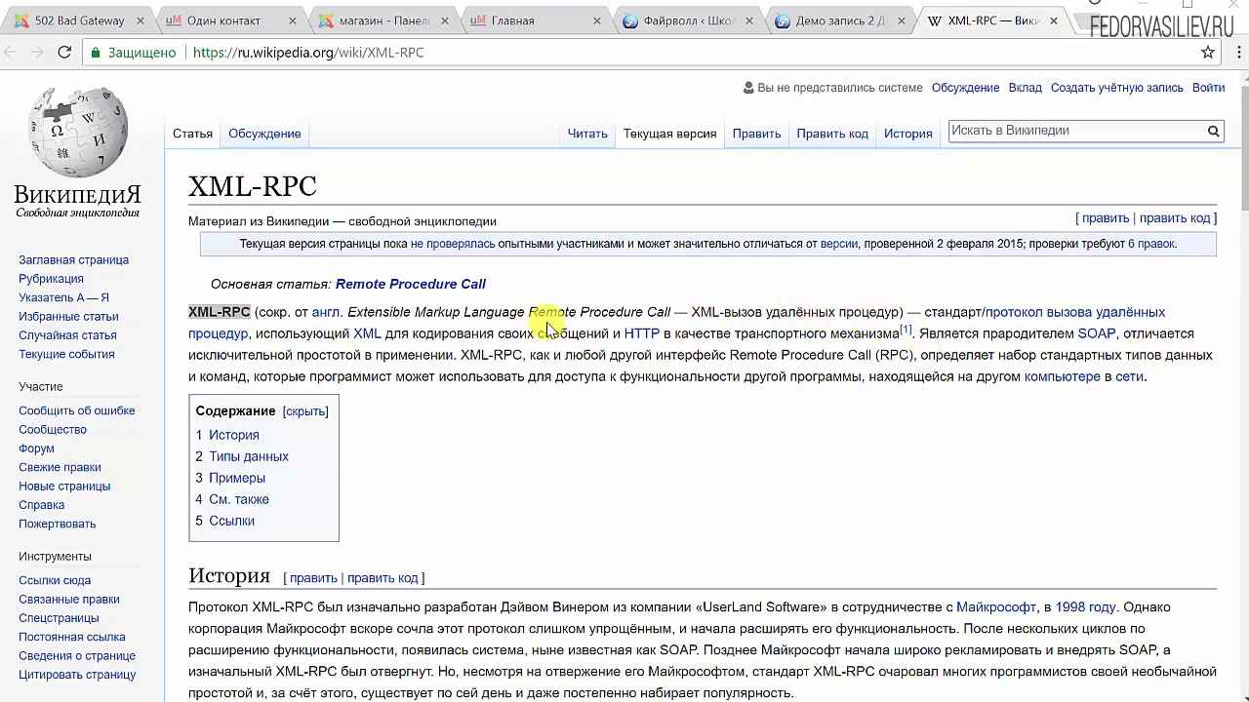
pyautogui.moveTo(1165, 386); pyautogui.dragTo(191, 330)
pyautogui.click(843, 19)
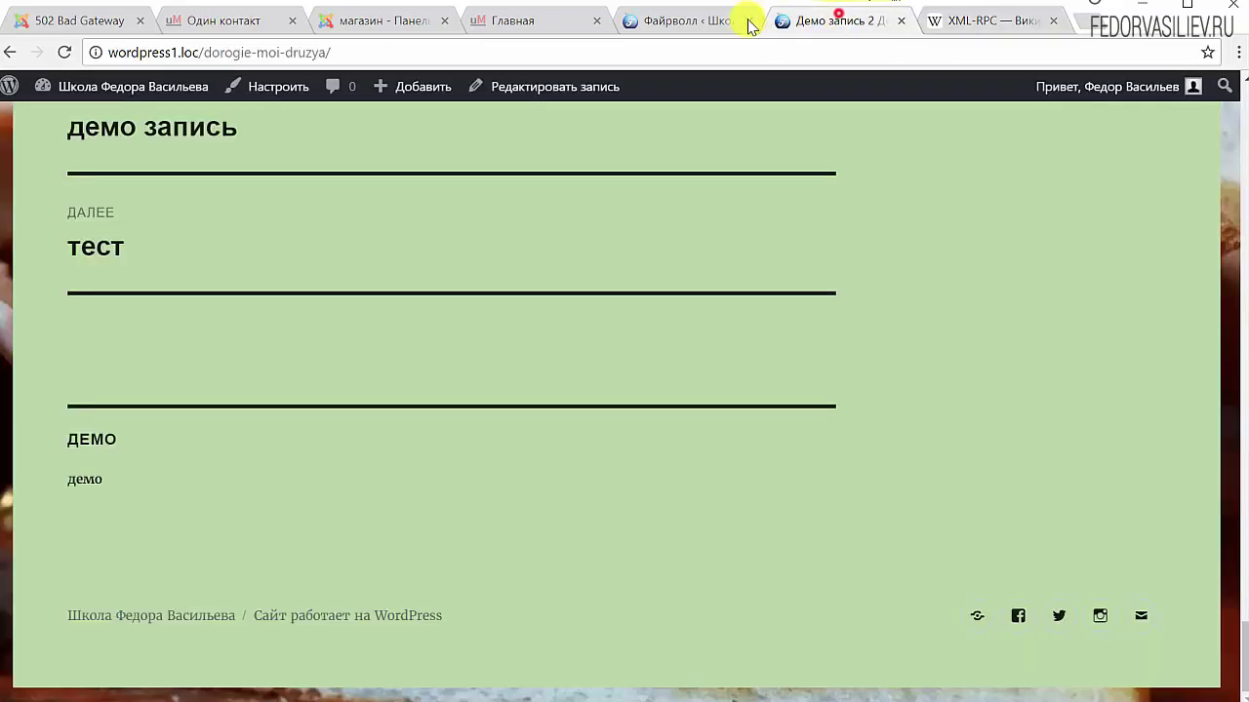
pyautogui.click(698, 20)
pyautogui.scroll(-2, 839, 307)
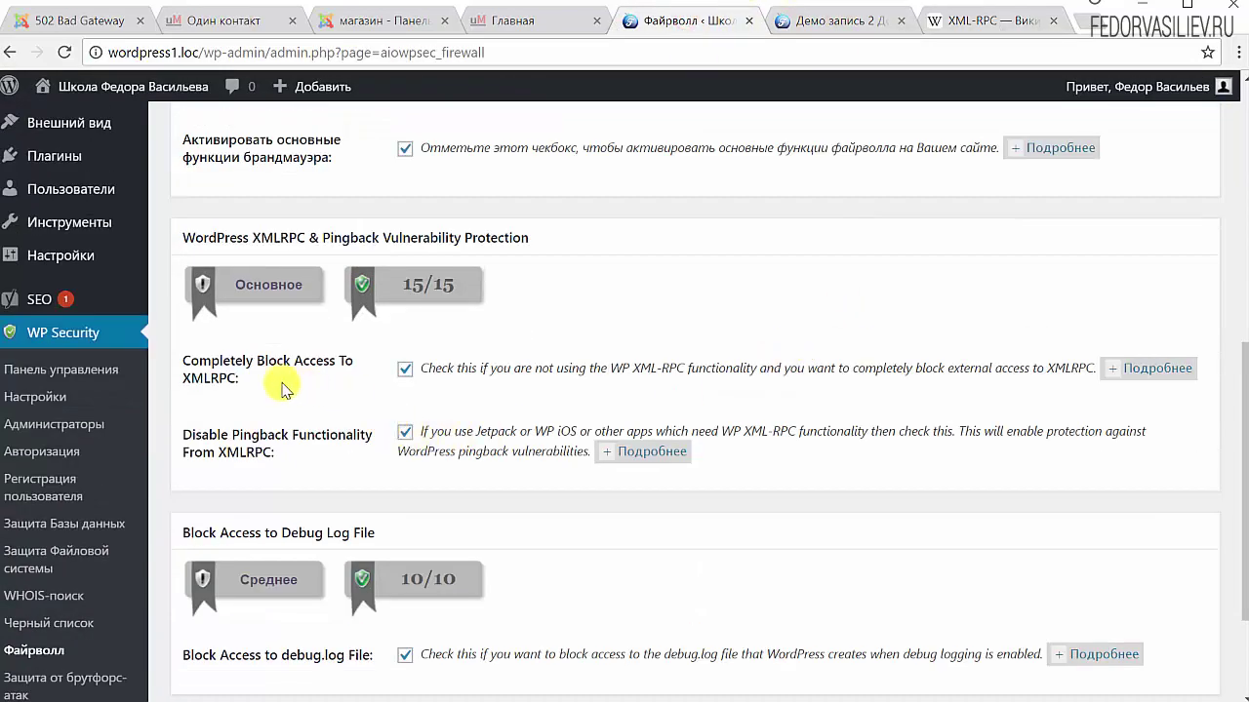
# Uncheck Completely Block Access To XMLRPC and Disable Pingback Functionality, then save the firewall settings
pyautogui.tripleClick(210, 376)
pyautogui.click(404, 369)
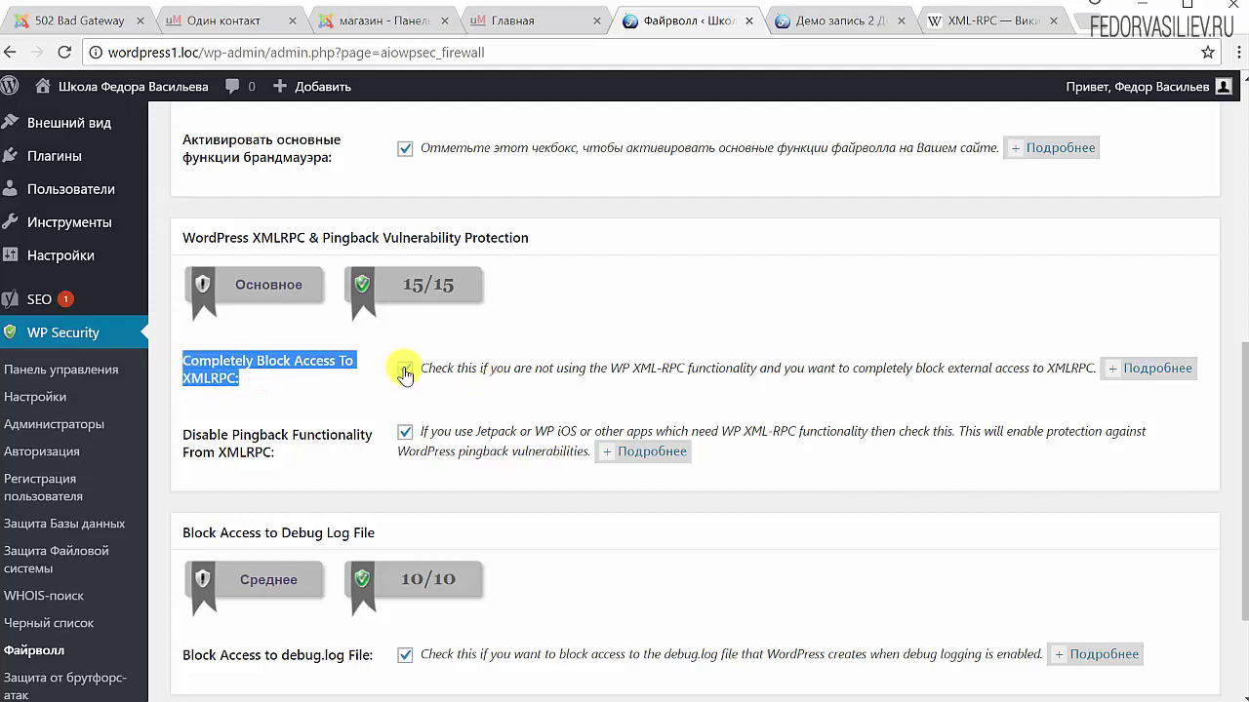
pyautogui.click(404, 432)
pyautogui.scroll(-1, 346, 375)
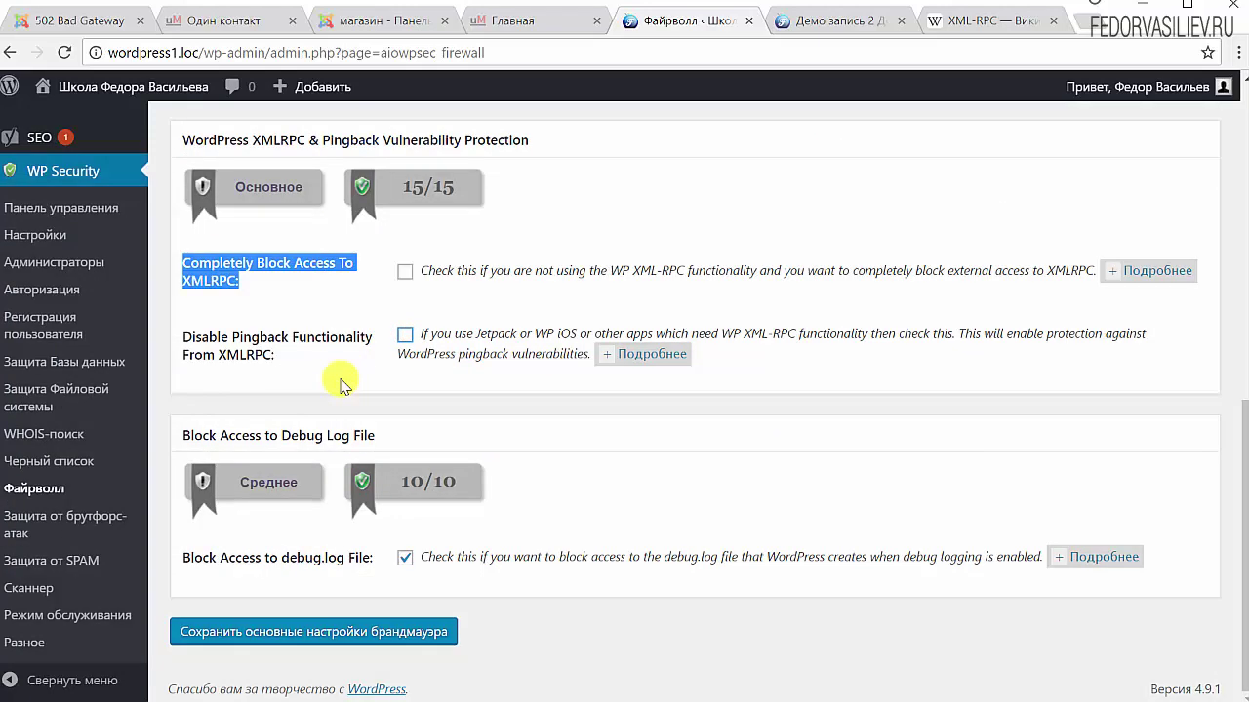
pyautogui.click(349, 631)
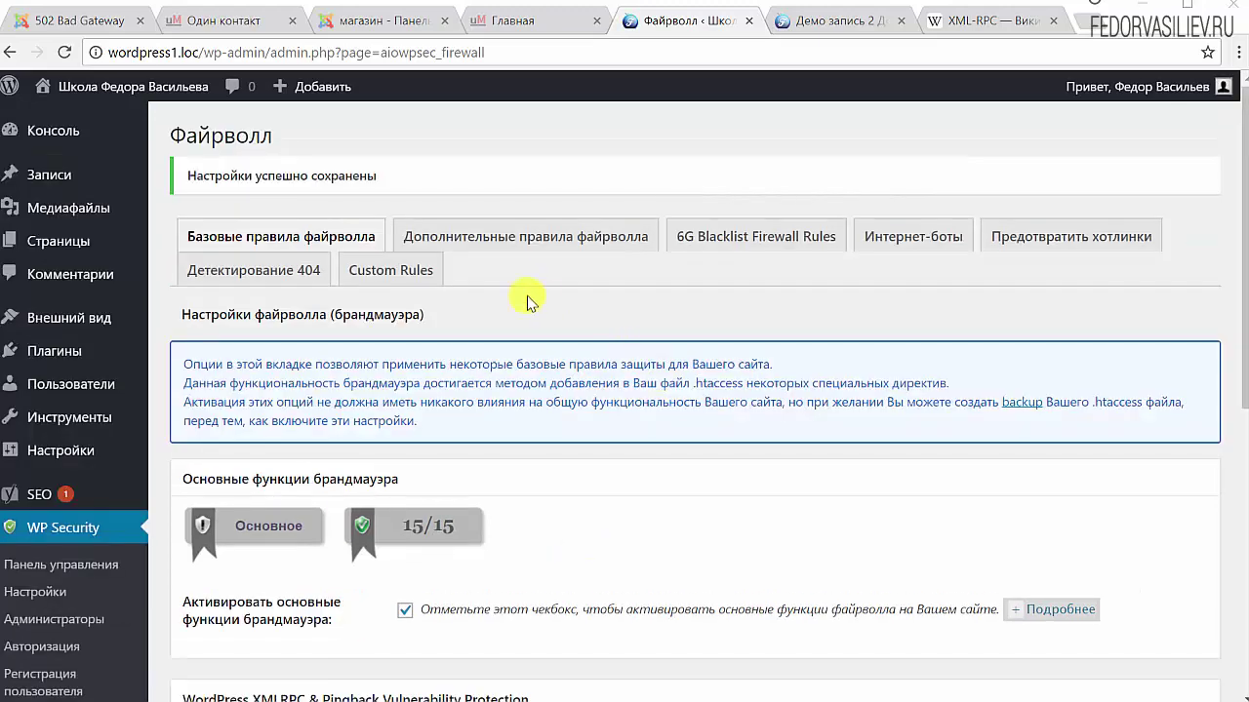
# Block directory browsing in the additional firewall rules and read the HTTP tracing explanation
pyautogui.click(534, 244)
pyautogui.scroll(-2, 441, 426)
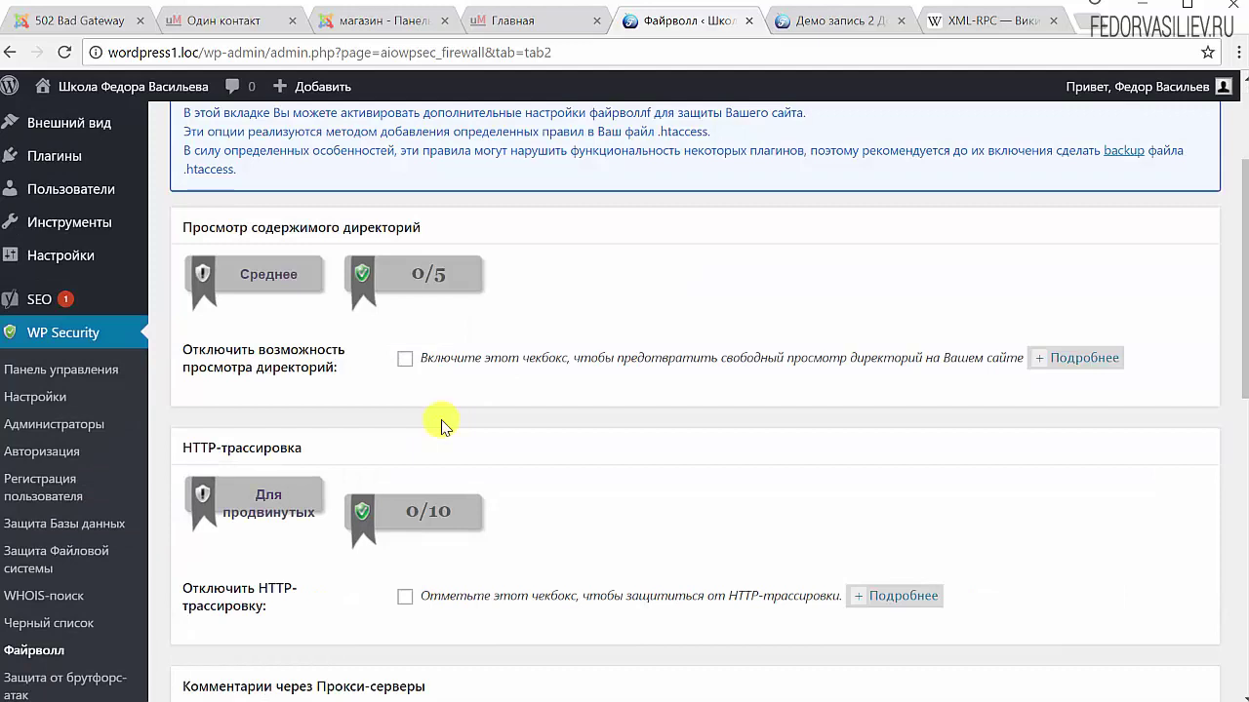
pyautogui.click(1061, 363)
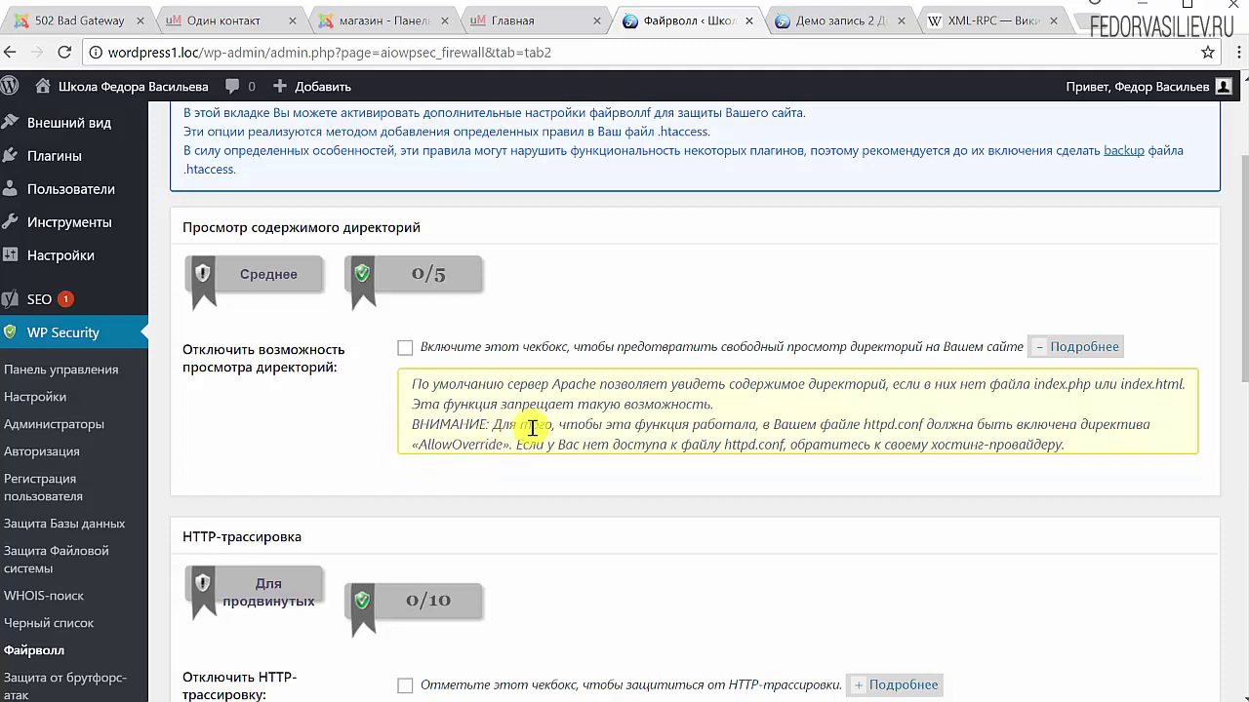
pyautogui.moveTo(1034, 384); pyautogui.dragTo(1210, 382)
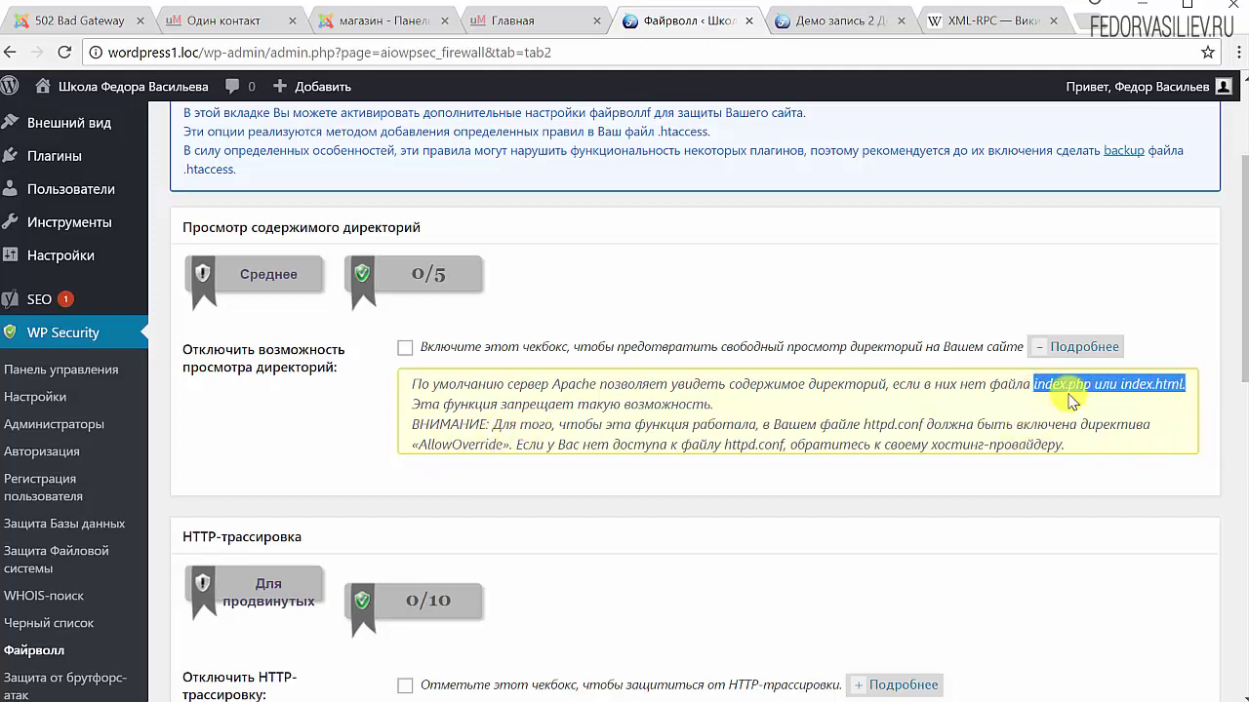
pyautogui.click(404, 347)
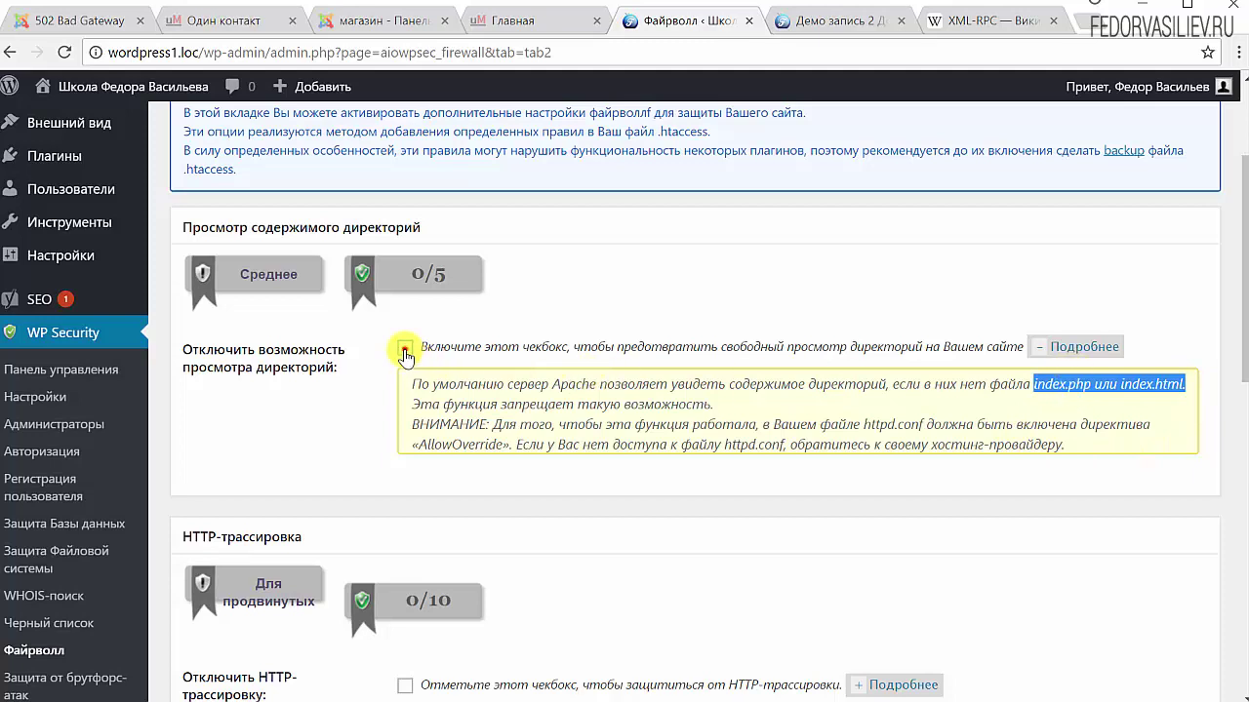
pyautogui.scroll(-3, 683, 467)
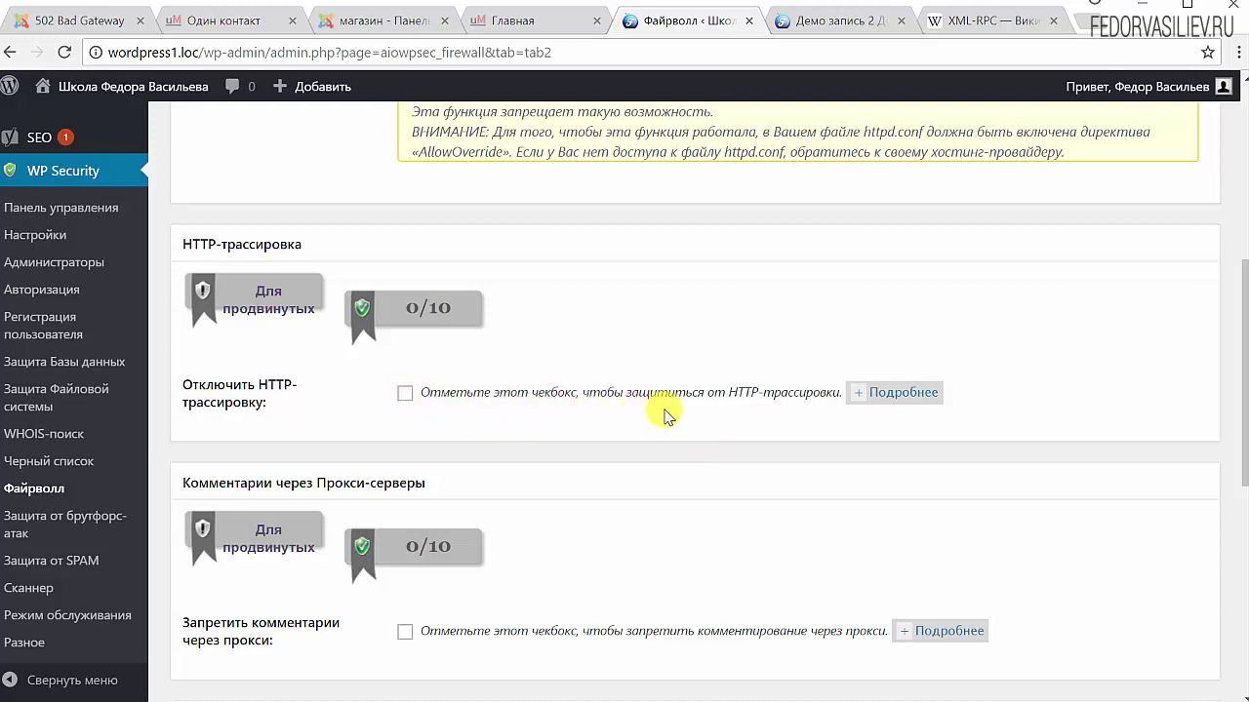
pyautogui.click(888, 393)
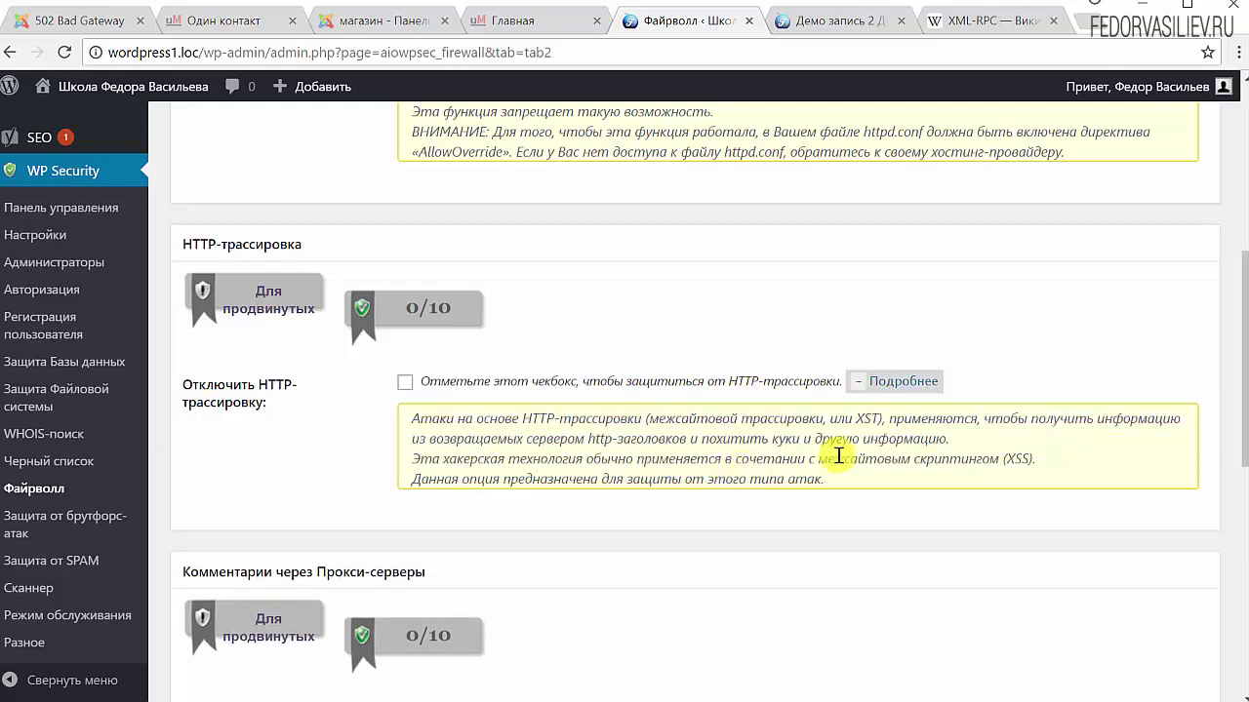
pyautogui.moveTo(852, 420); pyautogui.dragTo(896, 421)
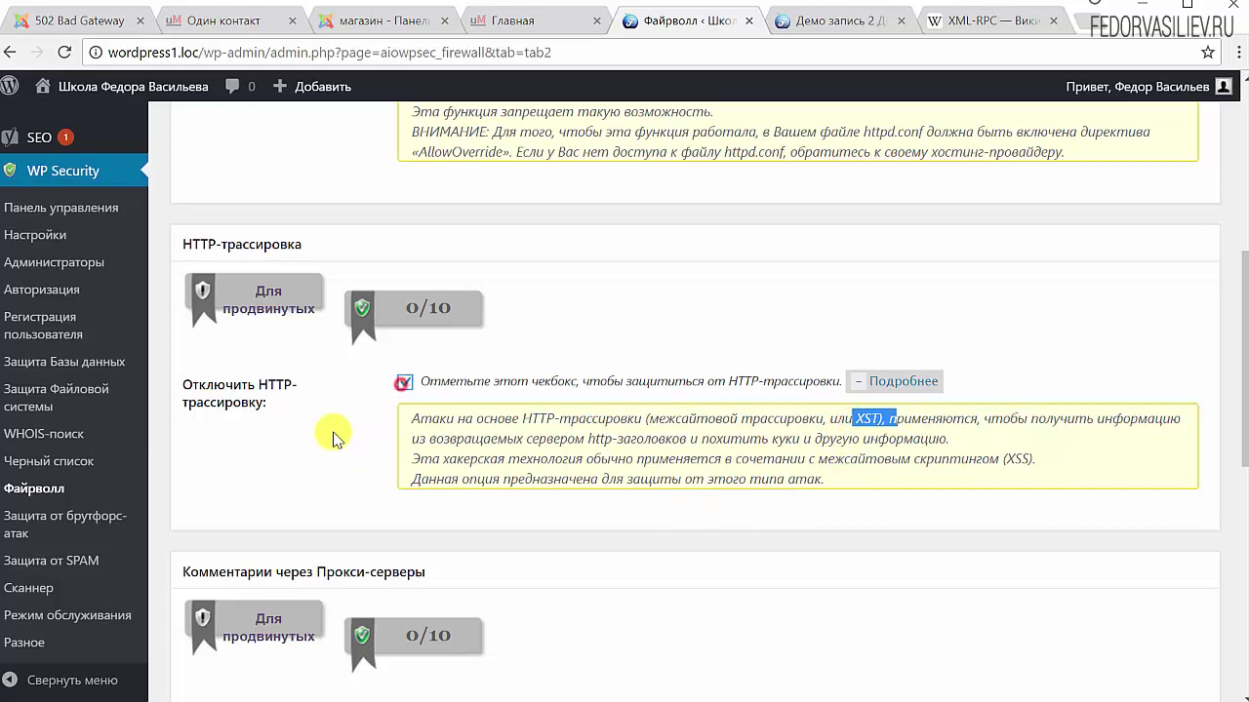
# Enable blocking of proxy comments and malicious query strings, plus advanced character filtering
pyautogui.scroll(-3, 330, 433)
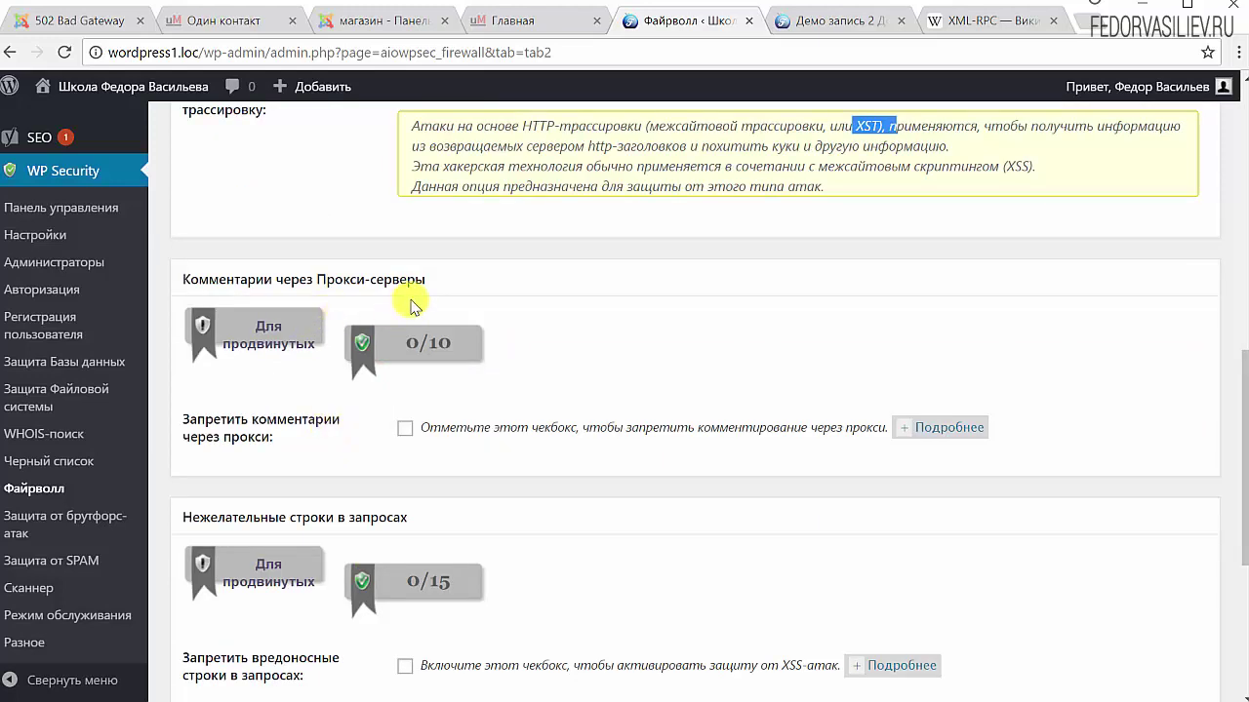
pyautogui.click(404, 428)
pyautogui.scroll(-3, 692, 476)
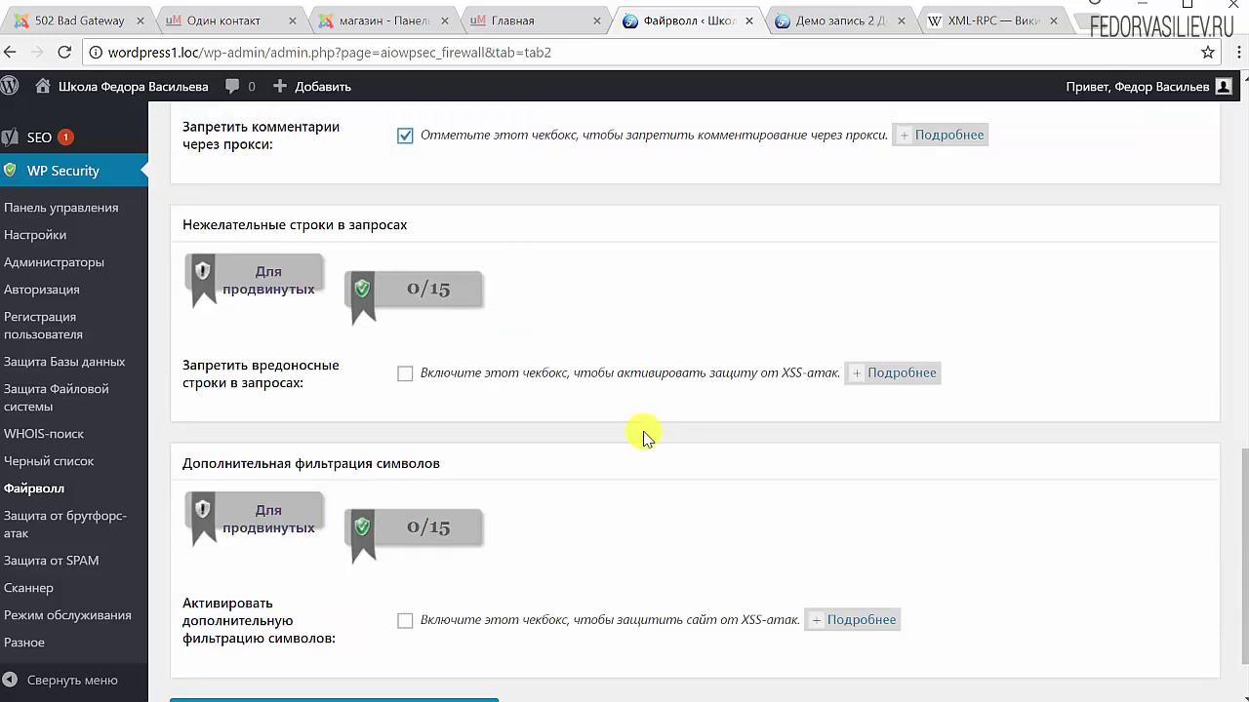
pyautogui.click(404, 374)
pyautogui.scroll(-1, 670, 408)
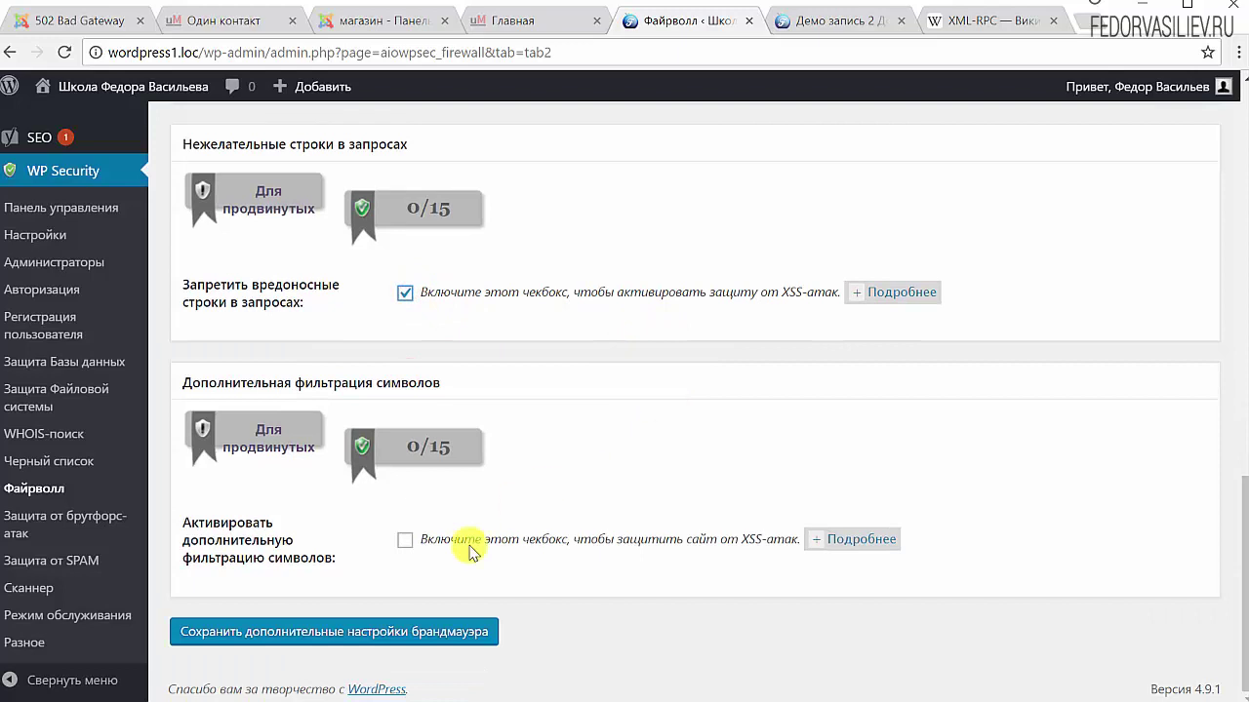
pyautogui.click(404, 540)
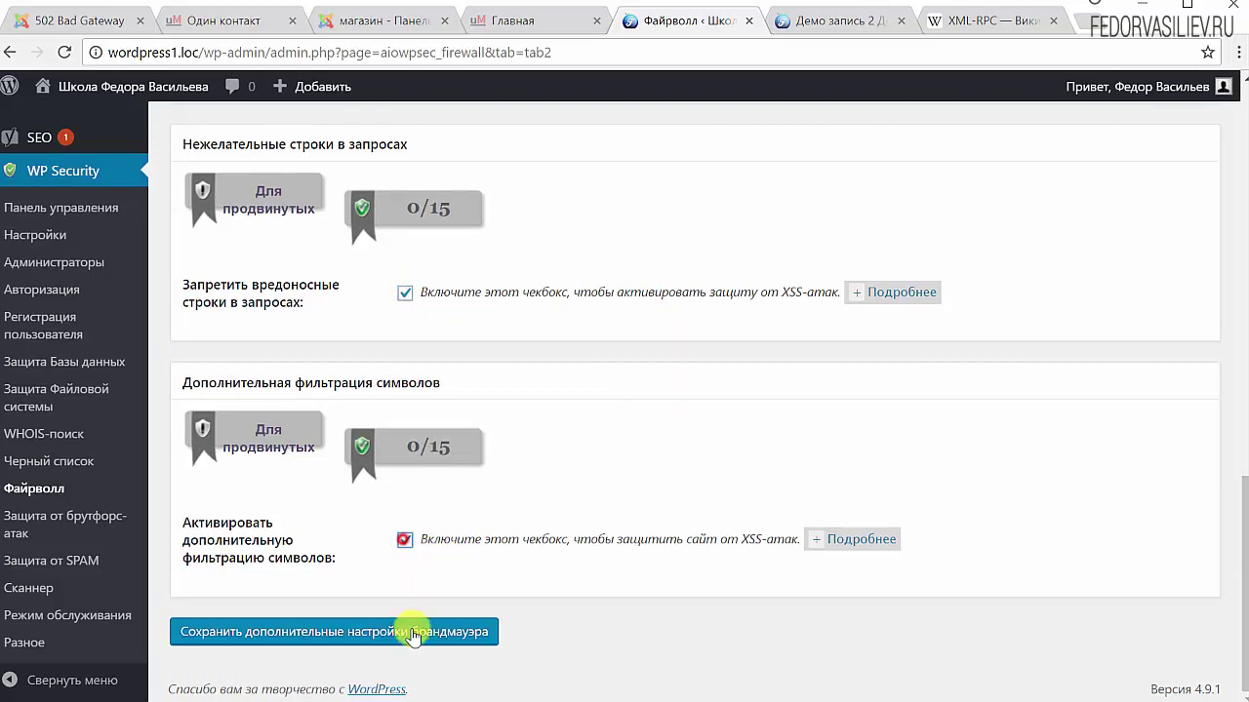
# Review the character-filtering and query-string explanations, then save the advanced firewall settings
pyautogui.click(845, 542)
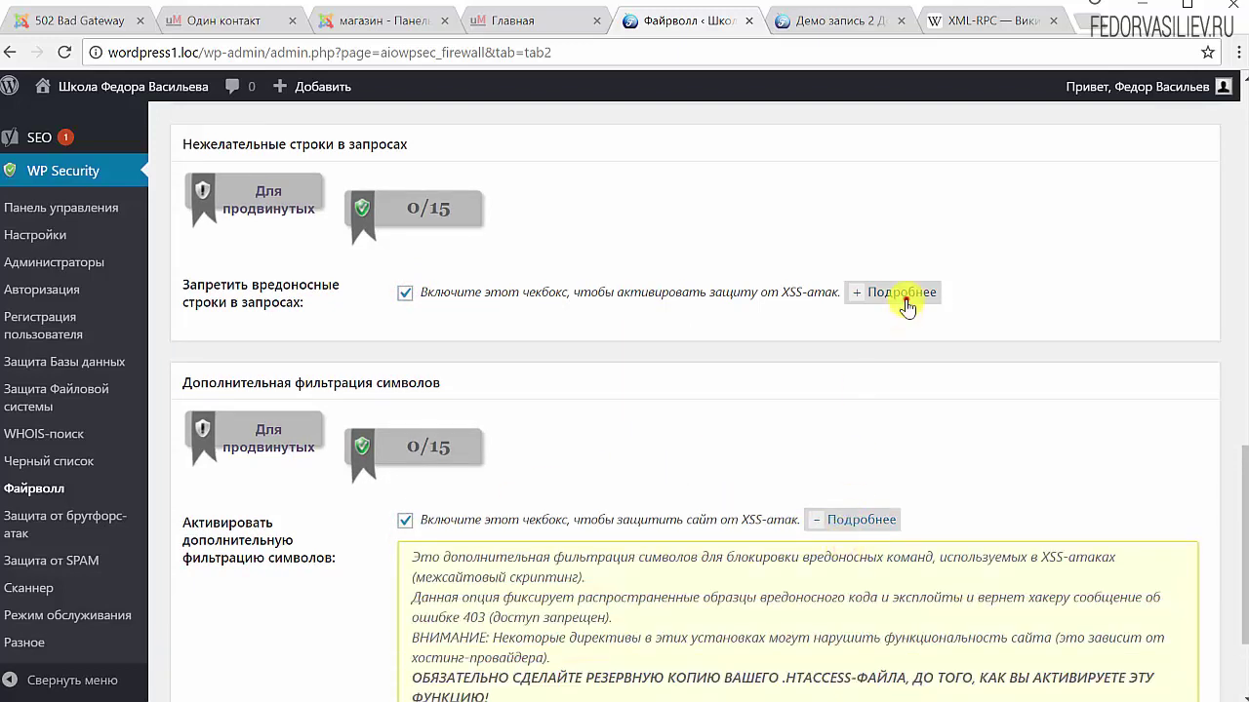
pyautogui.click(903, 297)
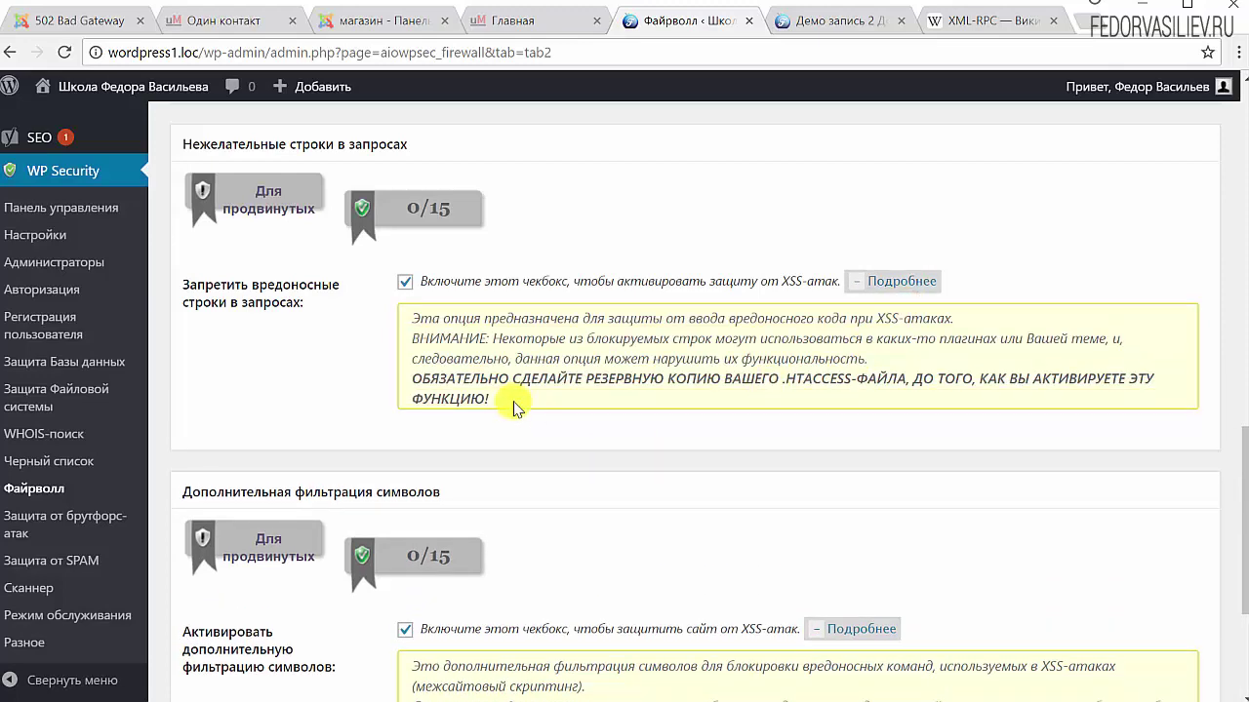
pyautogui.moveTo(491, 400); pyautogui.dragTo(412, 380)
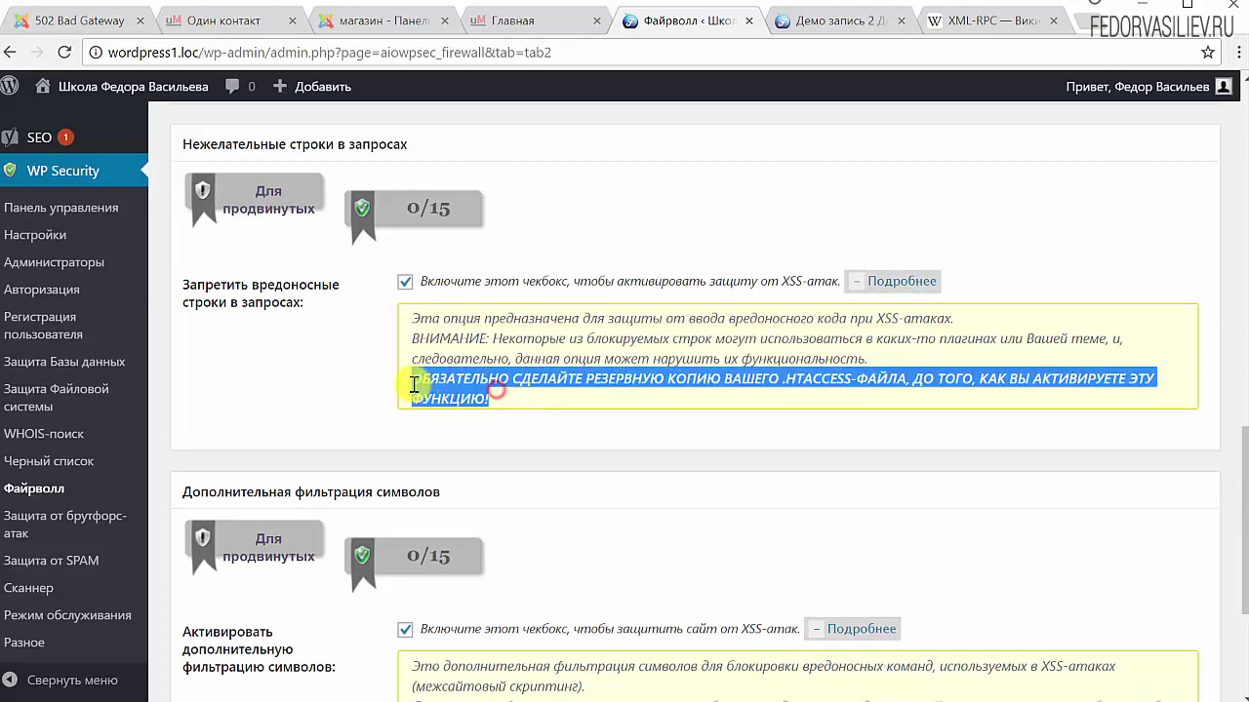
pyautogui.click(614, 393)
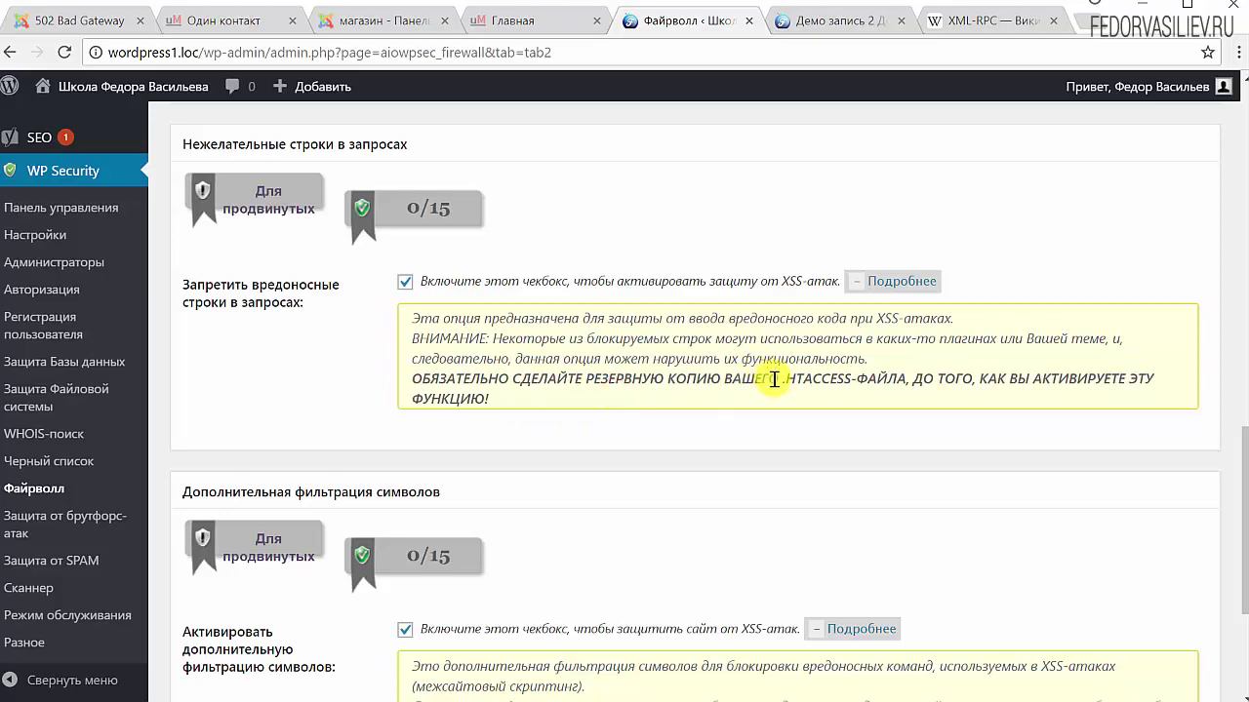
pyautogui.scroll(-3, 665, 446)
pyautogui.scroll(13, 665, 446)
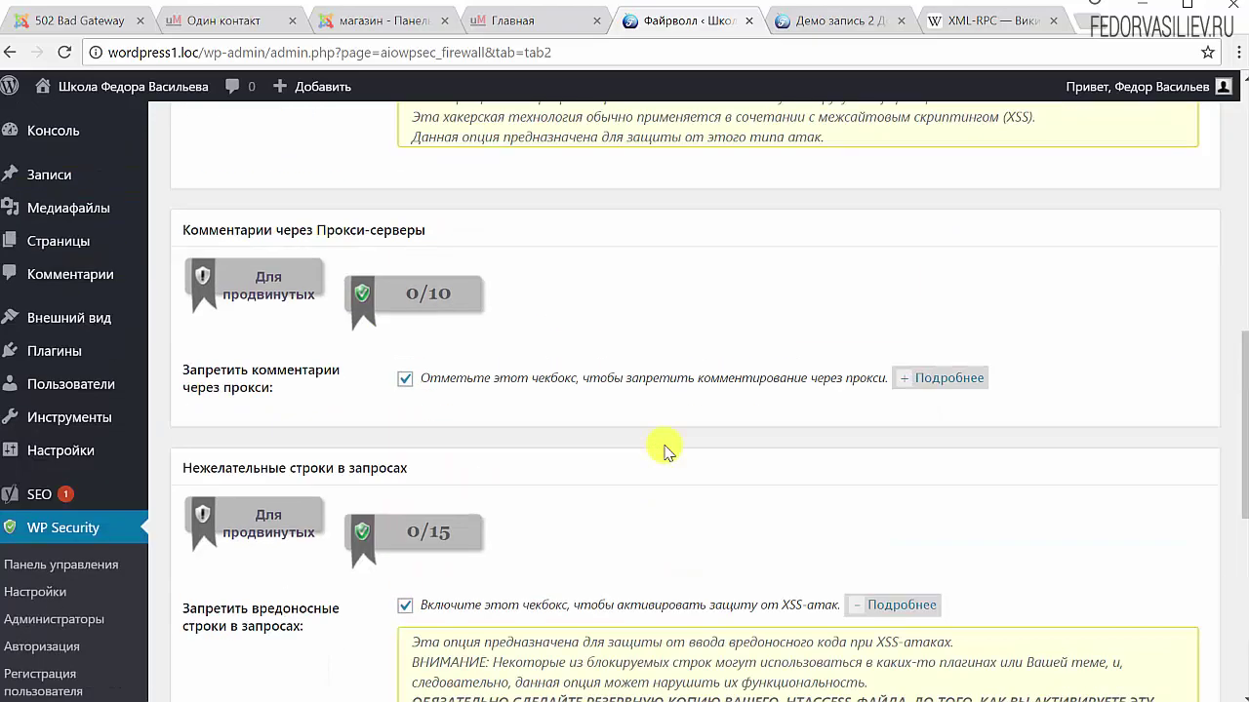
pyautogui.scroll(-3, 664, 446)
pyautogui.scroll(-14, 662, 446)
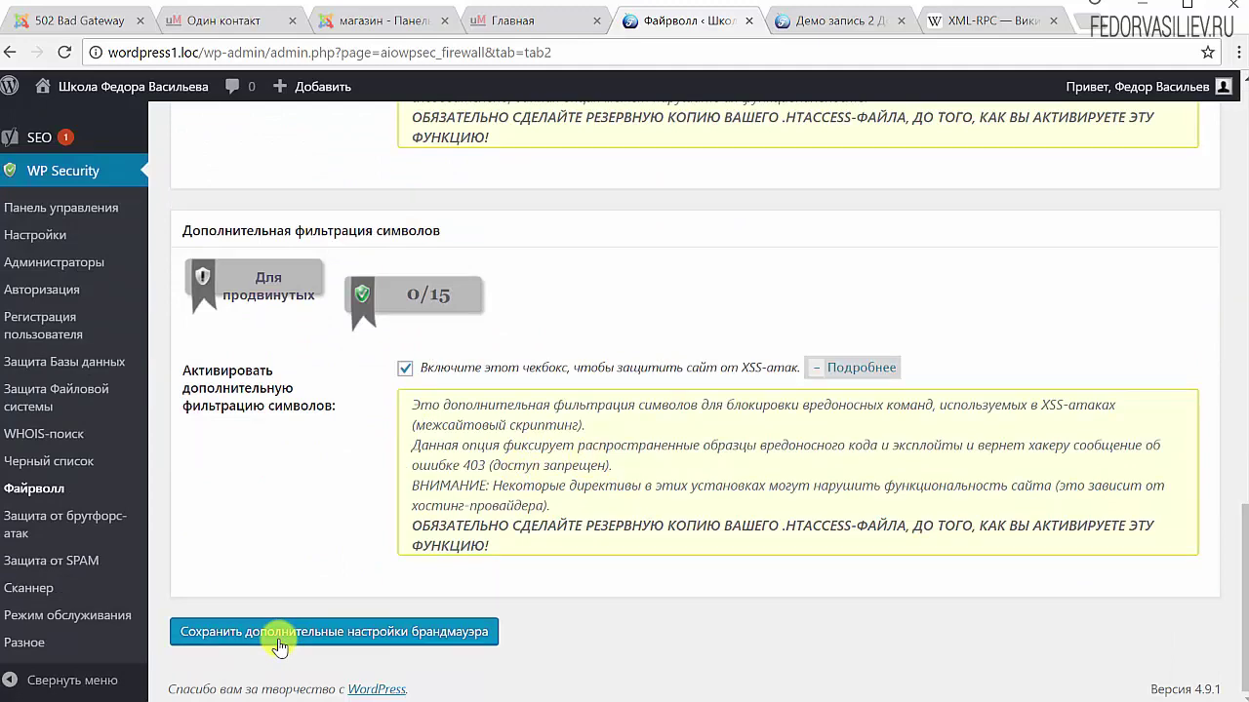
pyautogui.click(280, 635)
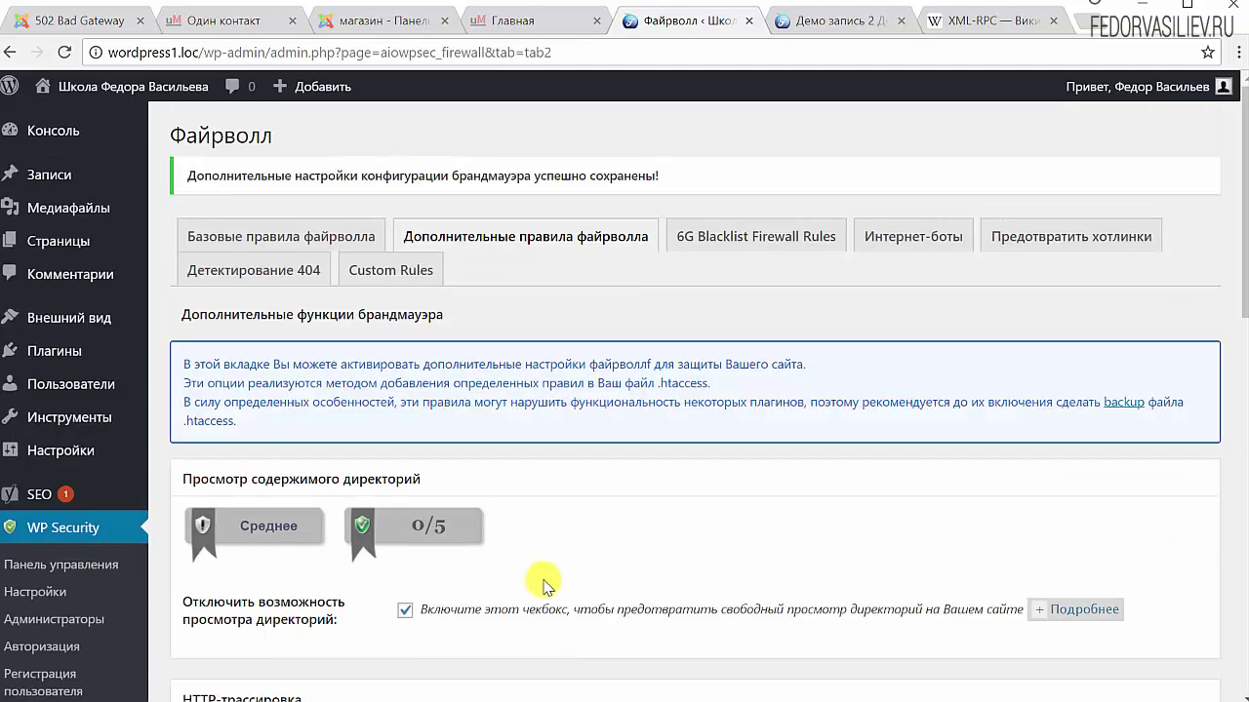
# Enable 6G blacklist firewall protection after reviewing its list of protections
pyautogui.click(738, 241)
pyautogui.scroll(-3, 789, 423)
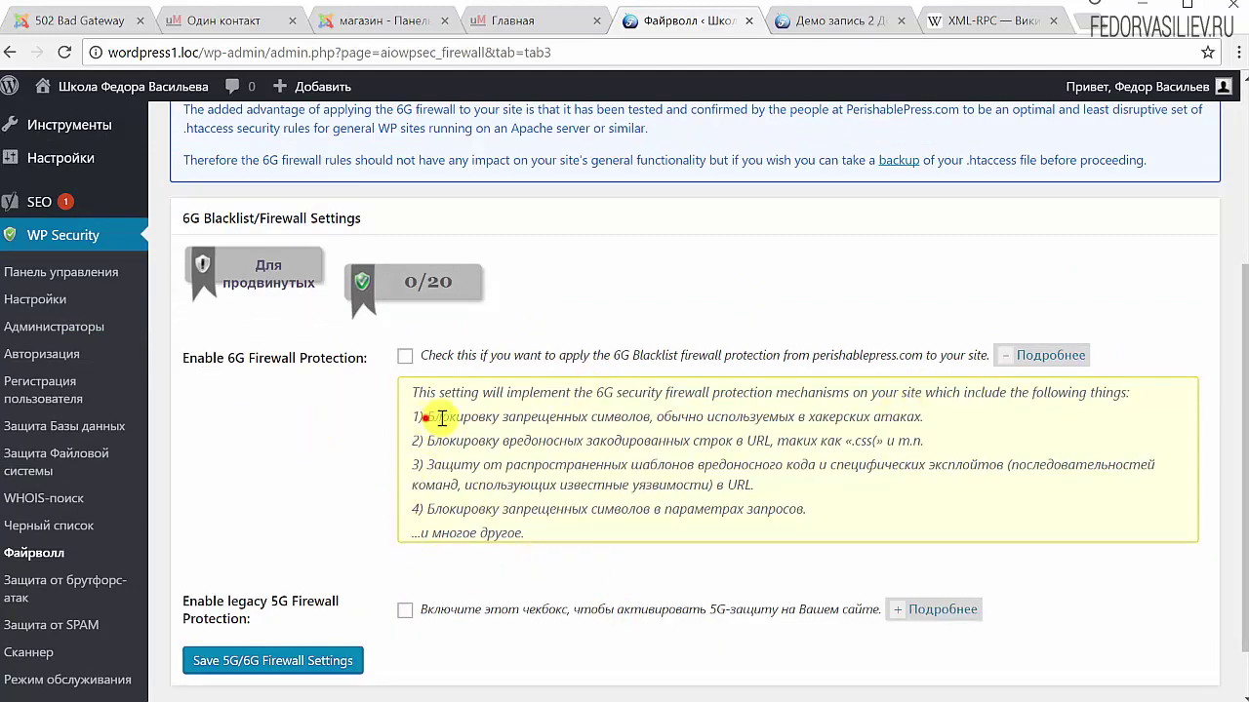
pyautogui.moveTo(442, 418); pyautogui.dragTo(893, 502)
pyautogui.click(895, 504)
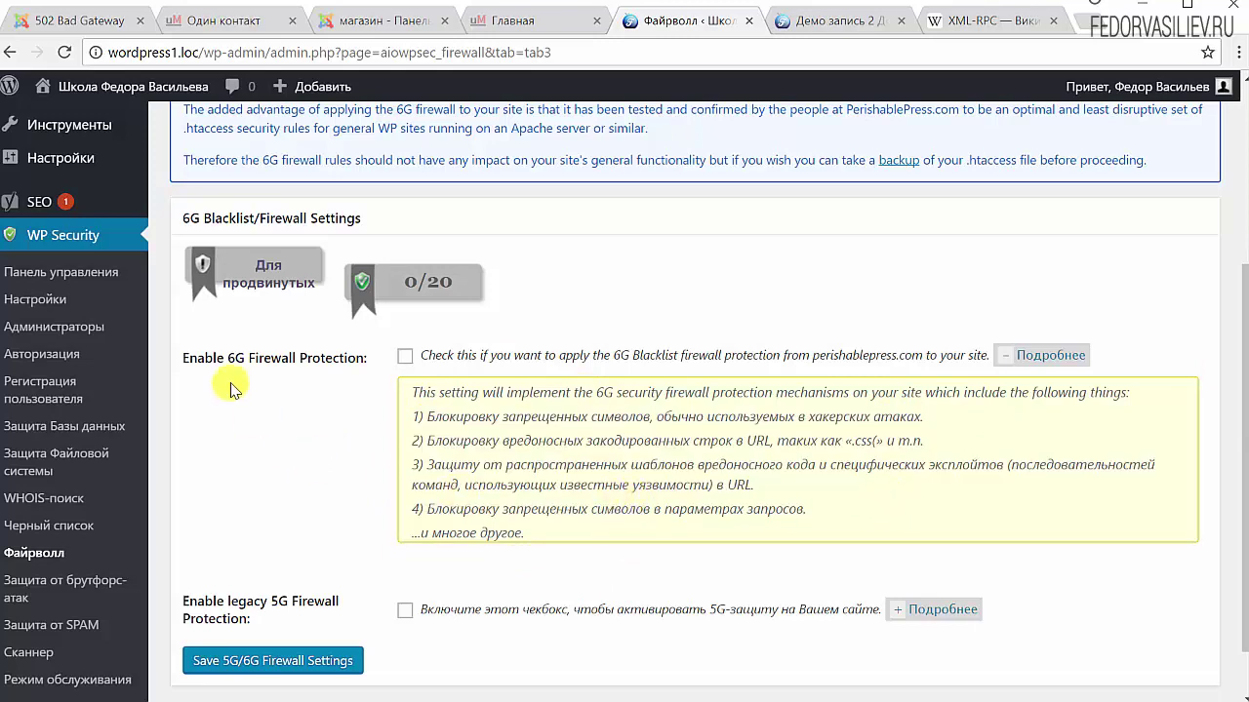
pyautogui.click(404, 356)
# Also enable legacy 5G protection and save the 5G/6G firewall settings
pyautogui.scroll(-1, 356, 433)
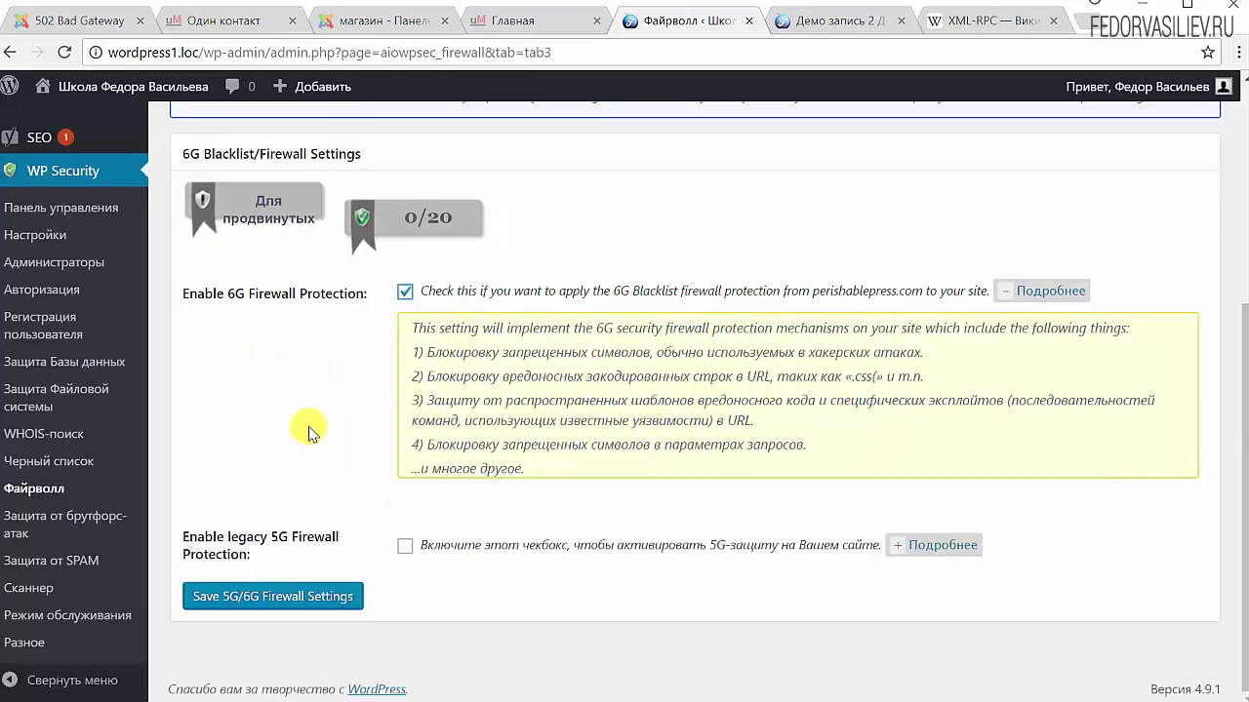
pyautogui.click(916, 543)
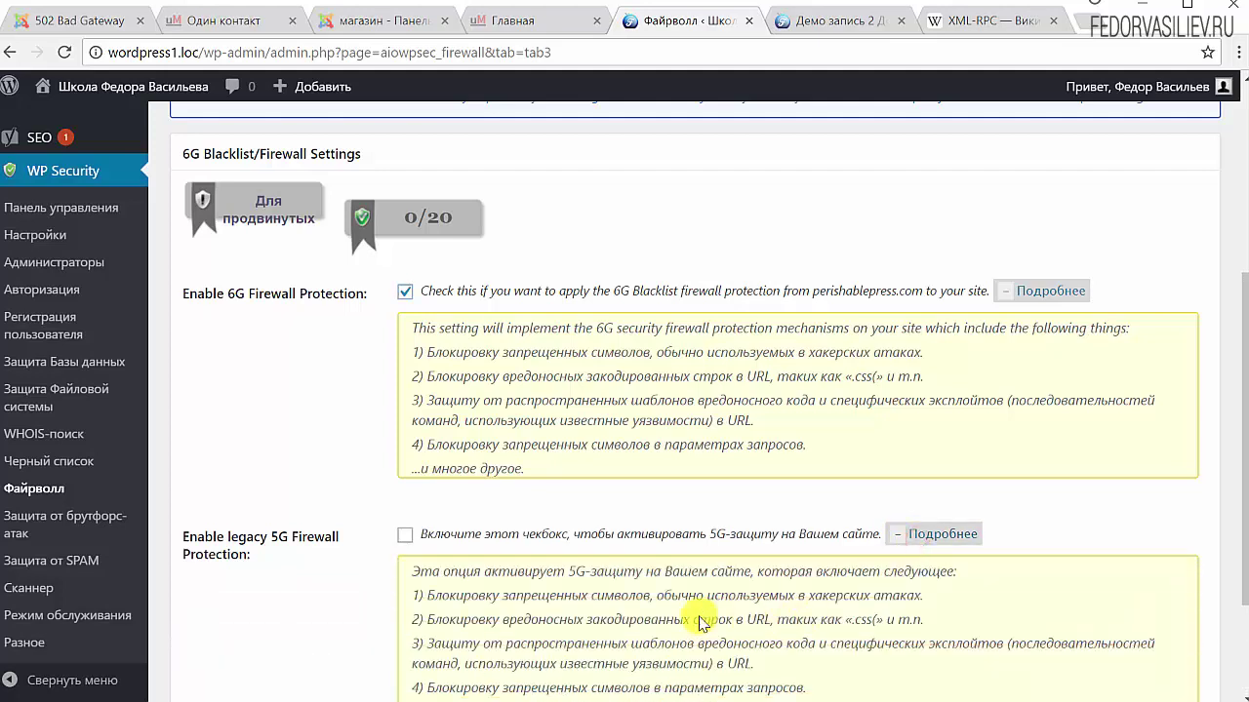
pyautogui.scroll(-3, 683, 585)
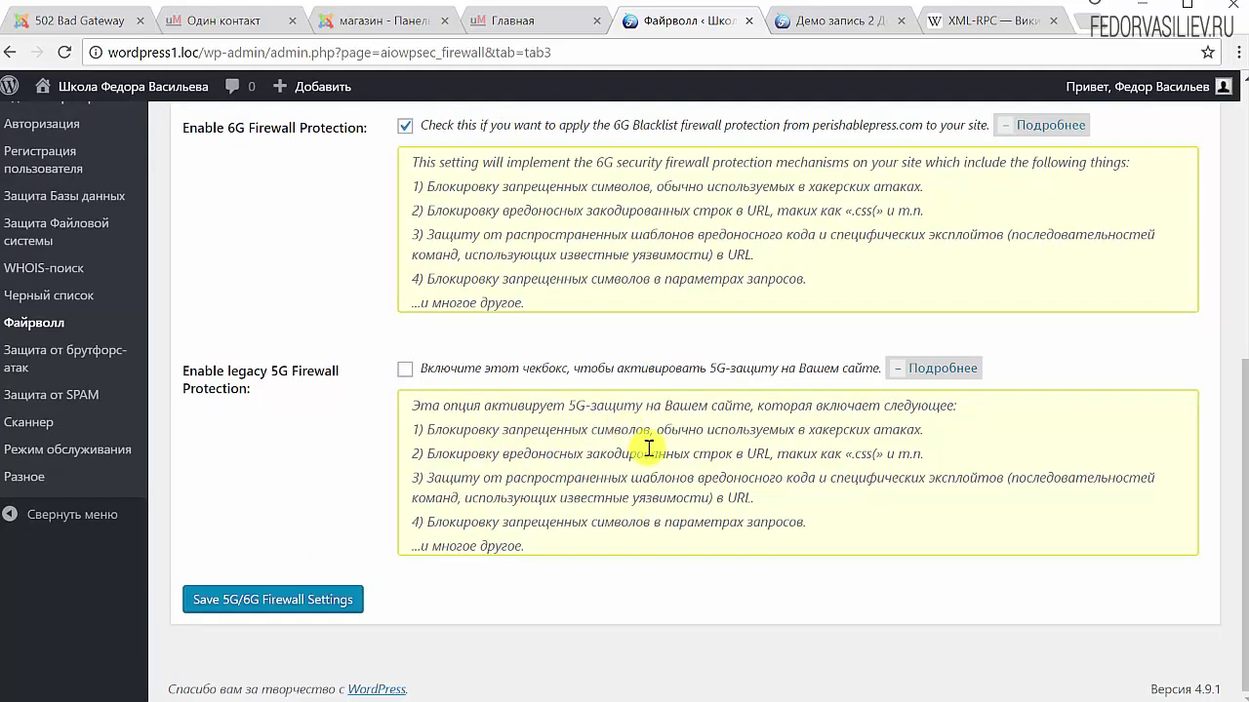
pyautogui.moveTo(688, 522); pyautogui.dragTo(485, 427)
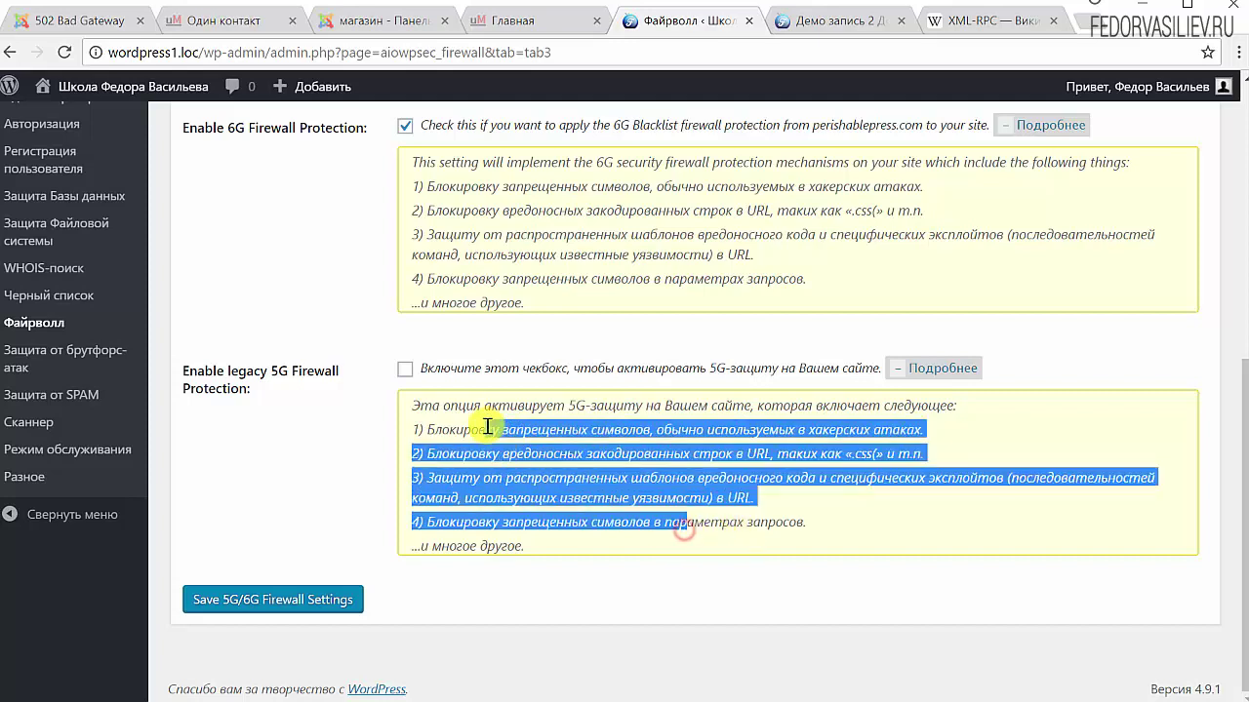
pyautogui.click(630, 408)
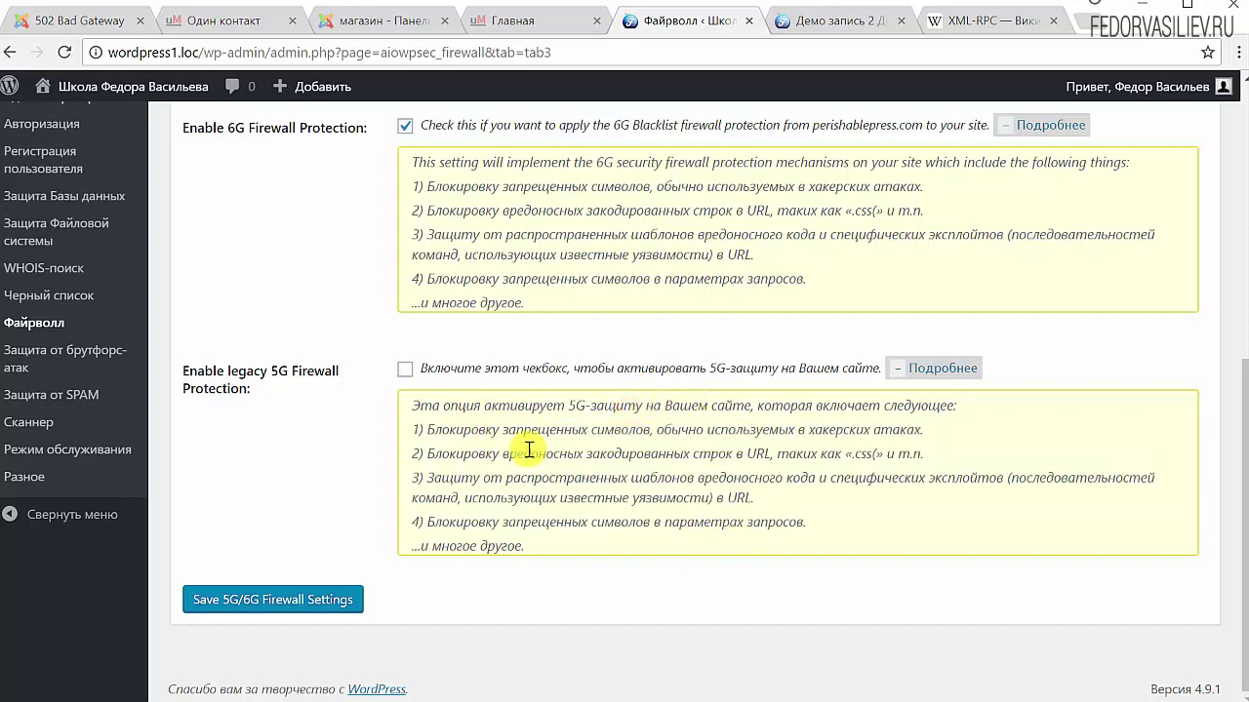
pyautogui.click(404, 369)
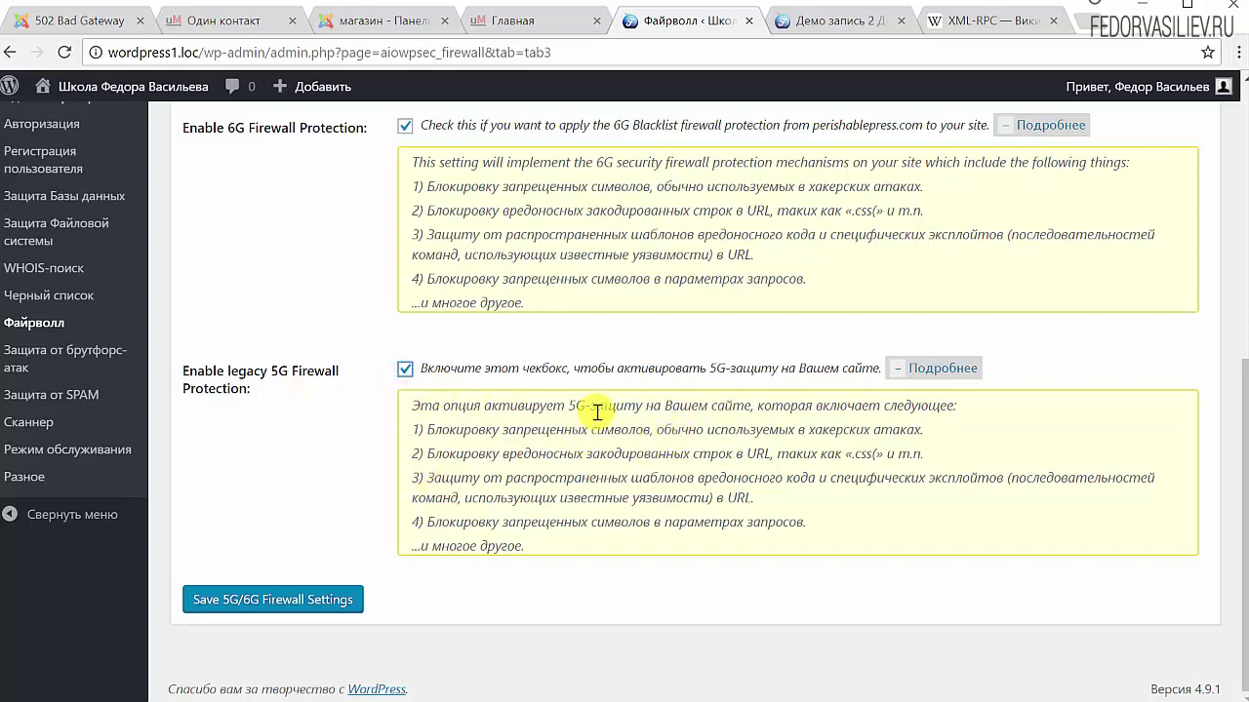
pyautogui.click(221, 615)
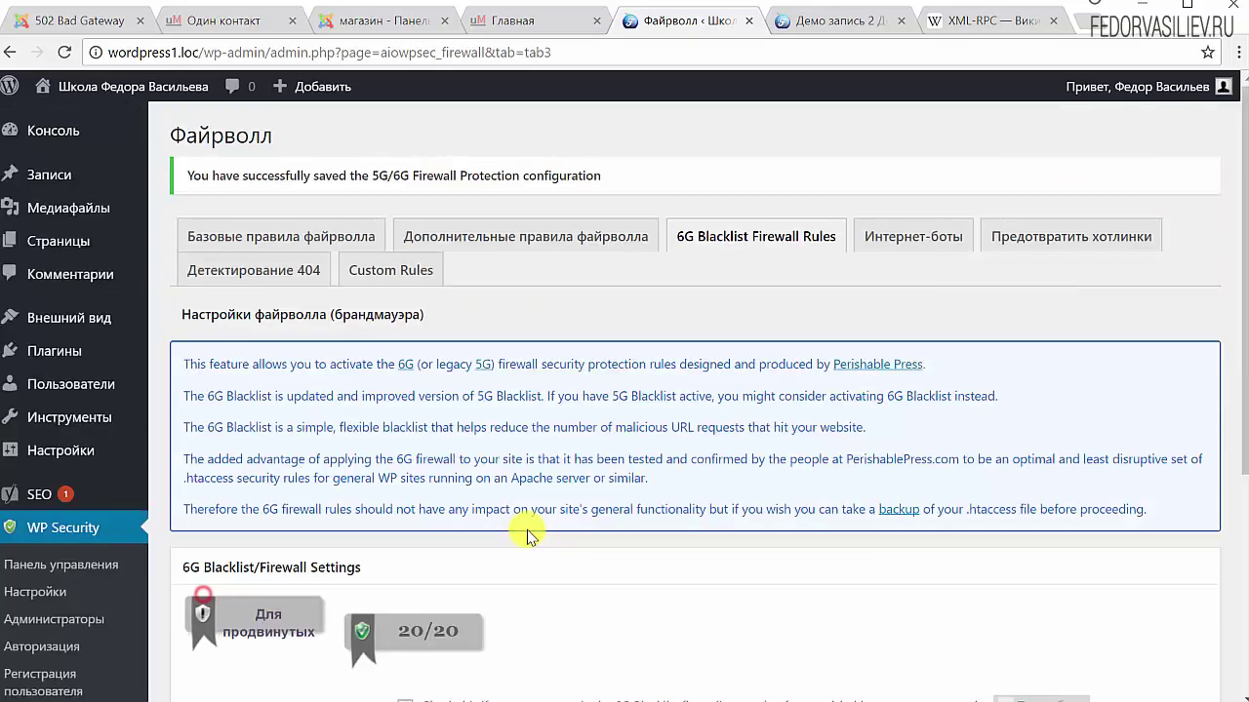
# Go to the Internet bots tab and read the details on blocking fake Googlebots
pyautogui.click(902, 244)
pyautogui.scroll(-3, 878, 497)
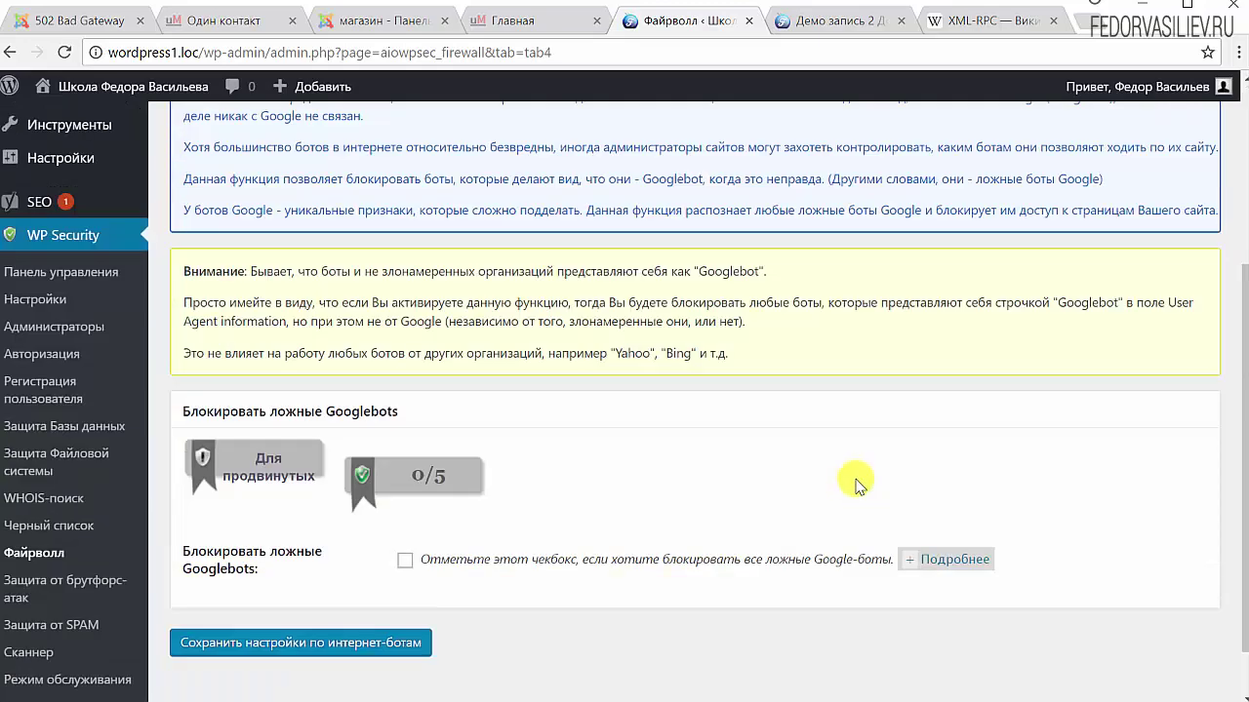
pyautogui.click(958, 558)
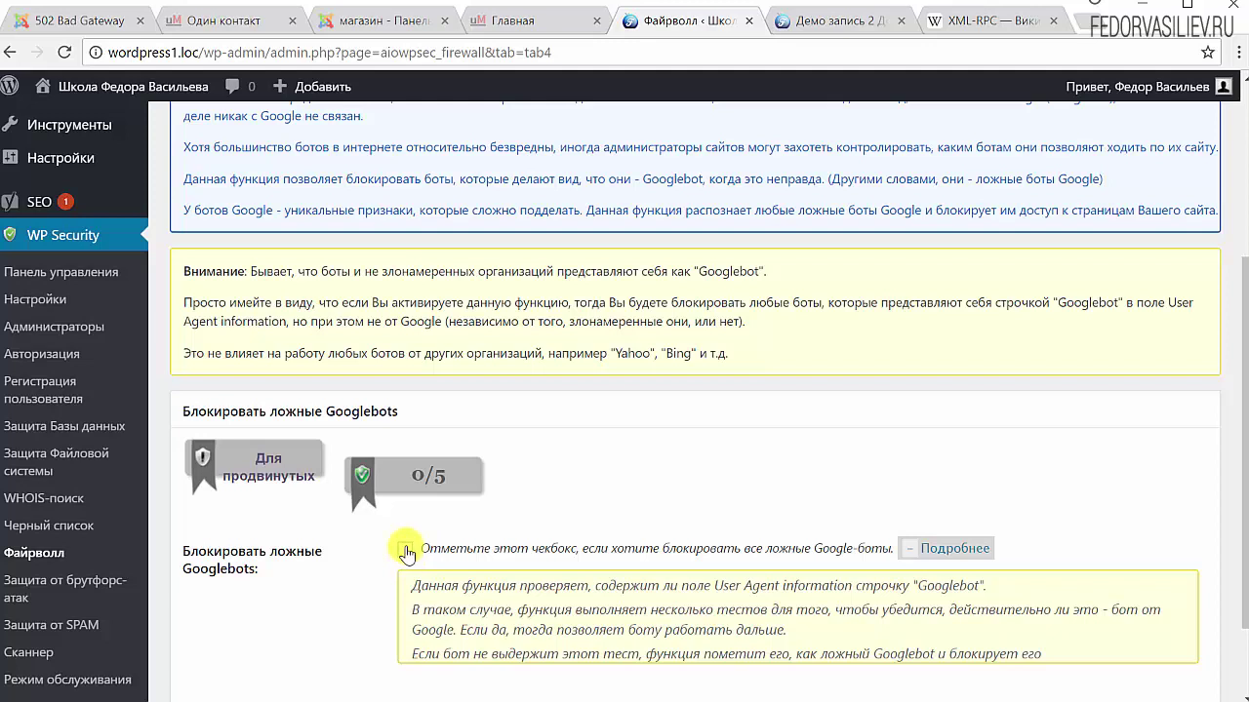
pyautogui.scroll(-2, 419, 571)
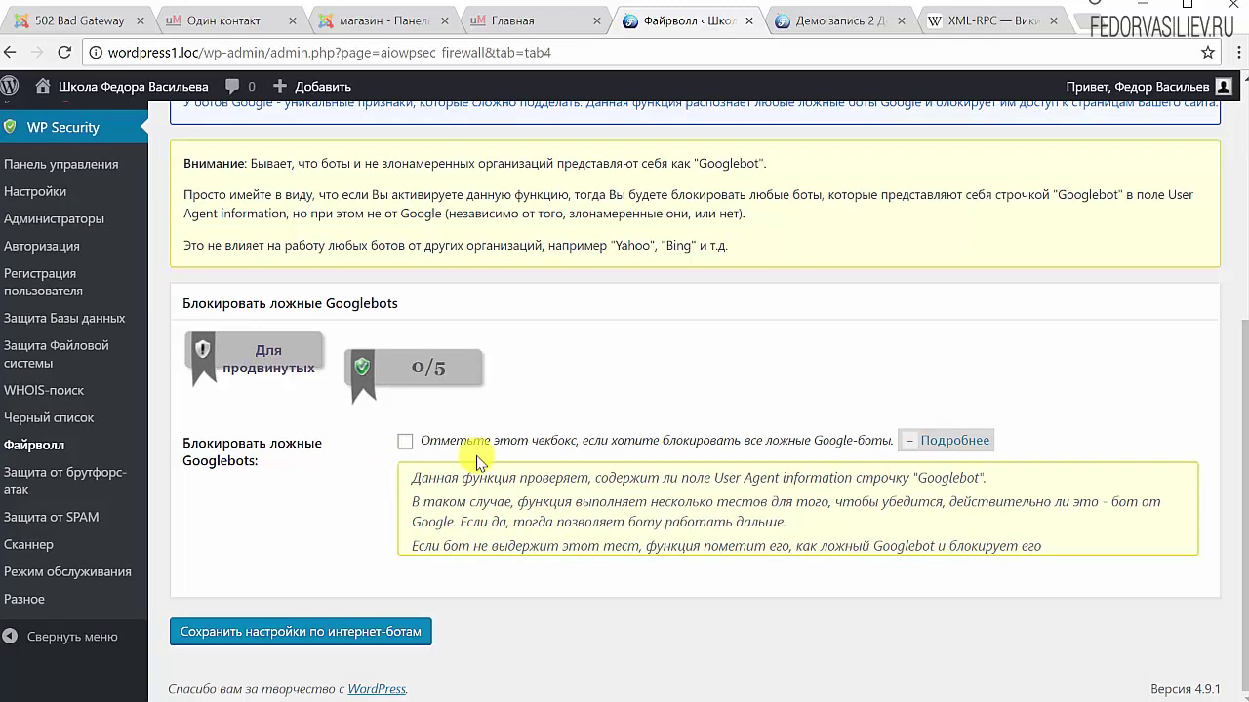
pyautogui.scroll(4, 737, 349)
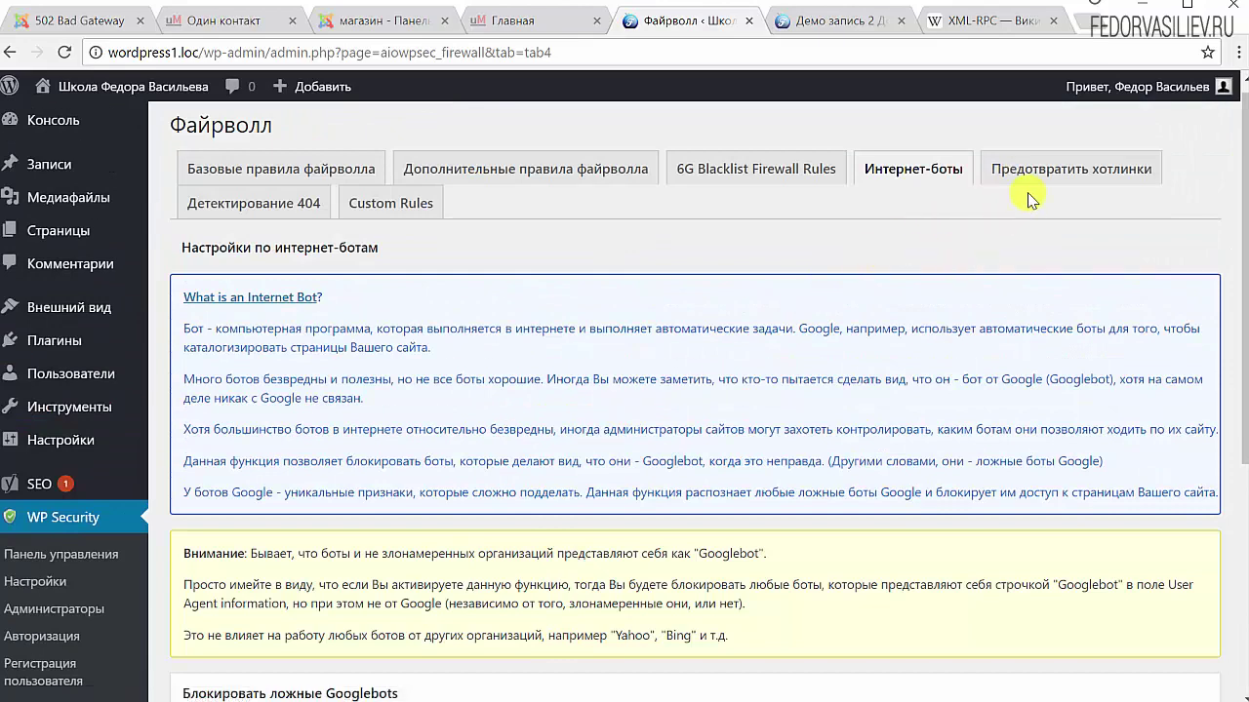
# Tick image hotlink prevention on the Prevent Hotlinks tab and save the setting
pyautogui.click(1050, 176)
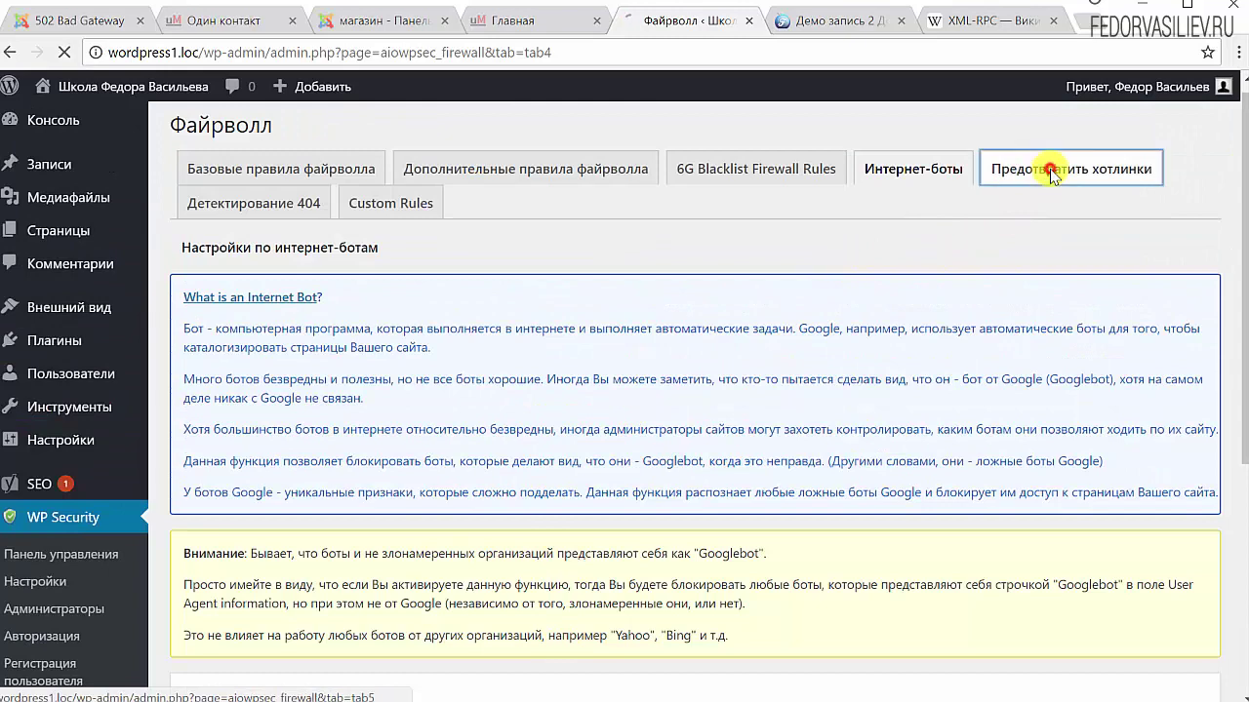
pyautogui.scroll(-1, 938, 382)
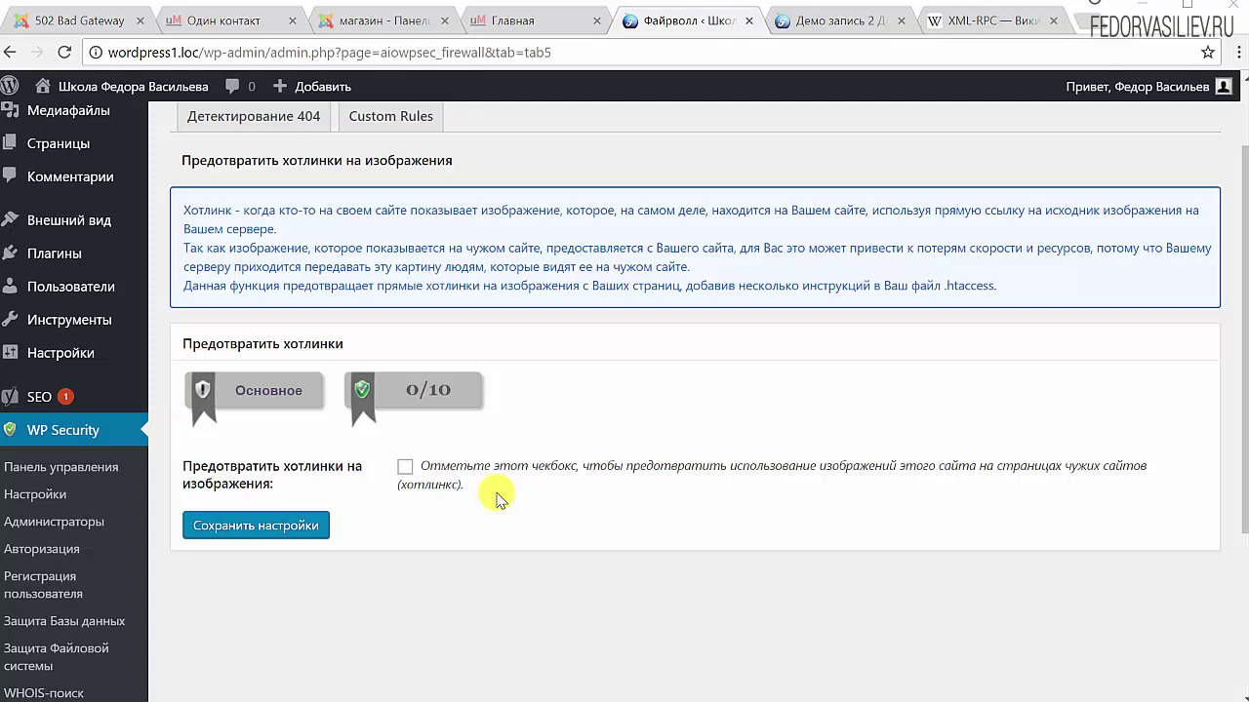
pyautogui.click(405, 467)
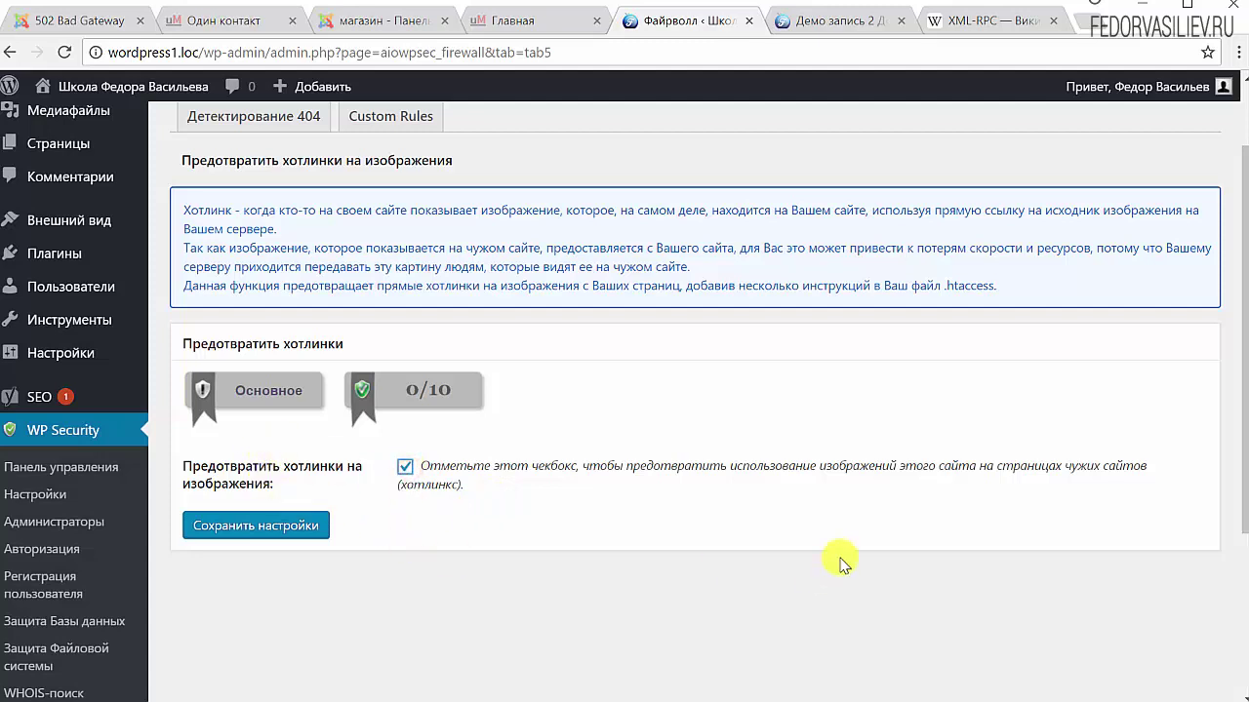
pyautogui.click(262, 527)
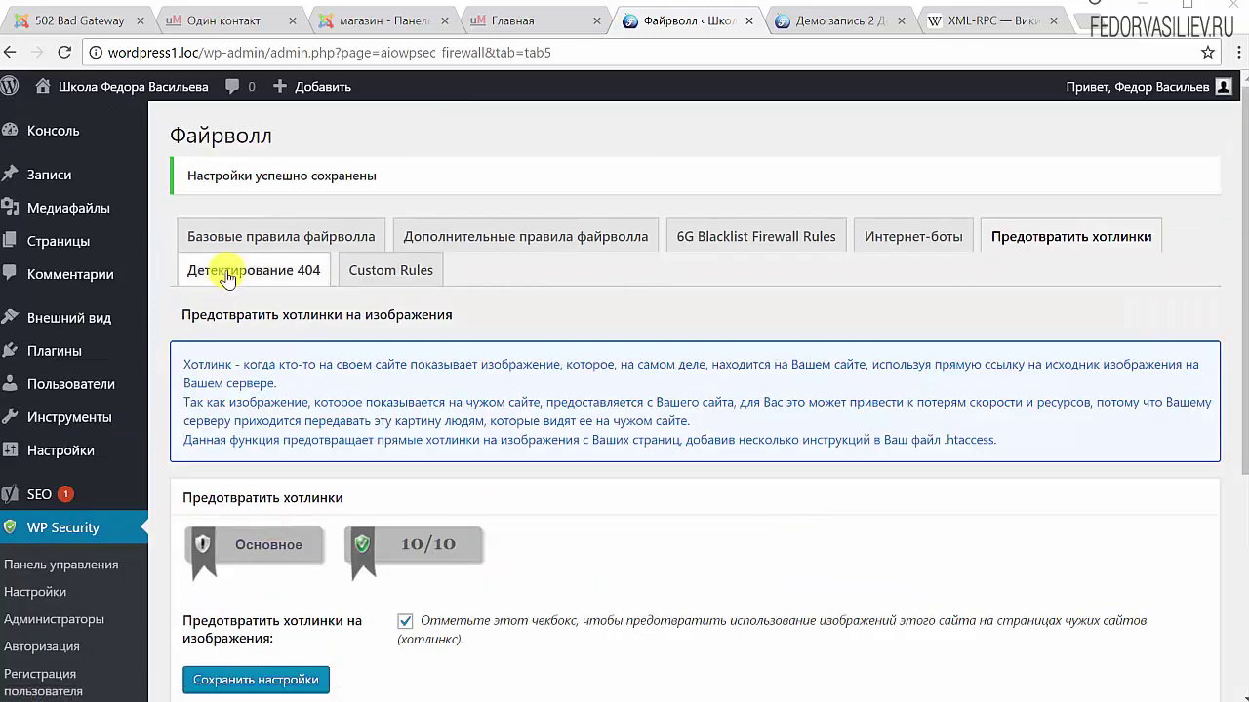
pyautogui.click(224, 271)
pyautogui.scroll(-5, 609, 384)
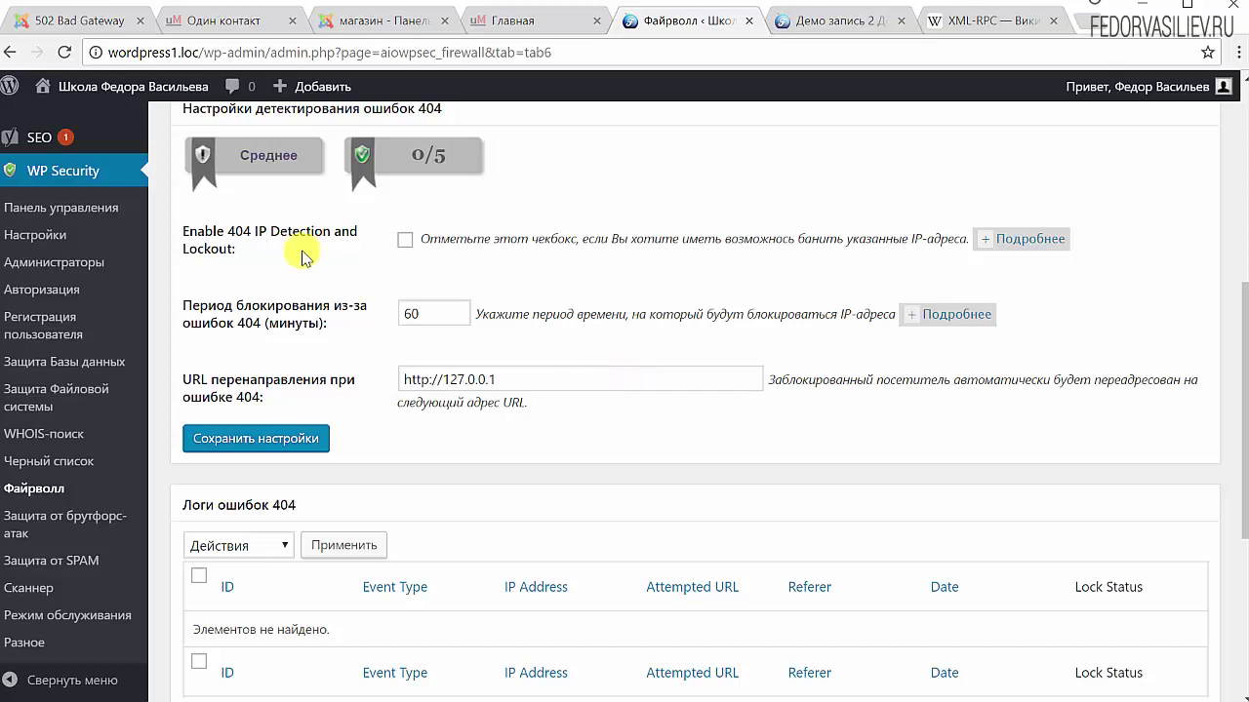
pyautogui.click(1045, 244)
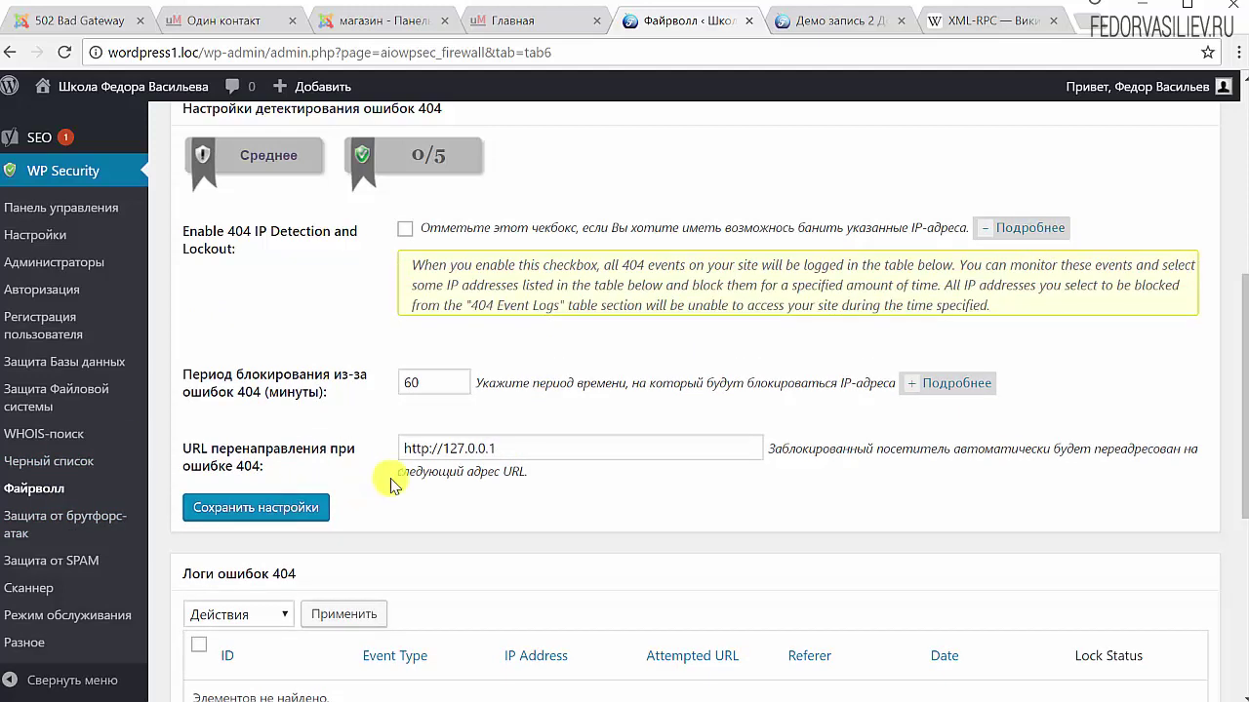
pyautogui.moveTo(572, 445); pyautogui.dragTo(349, 443)
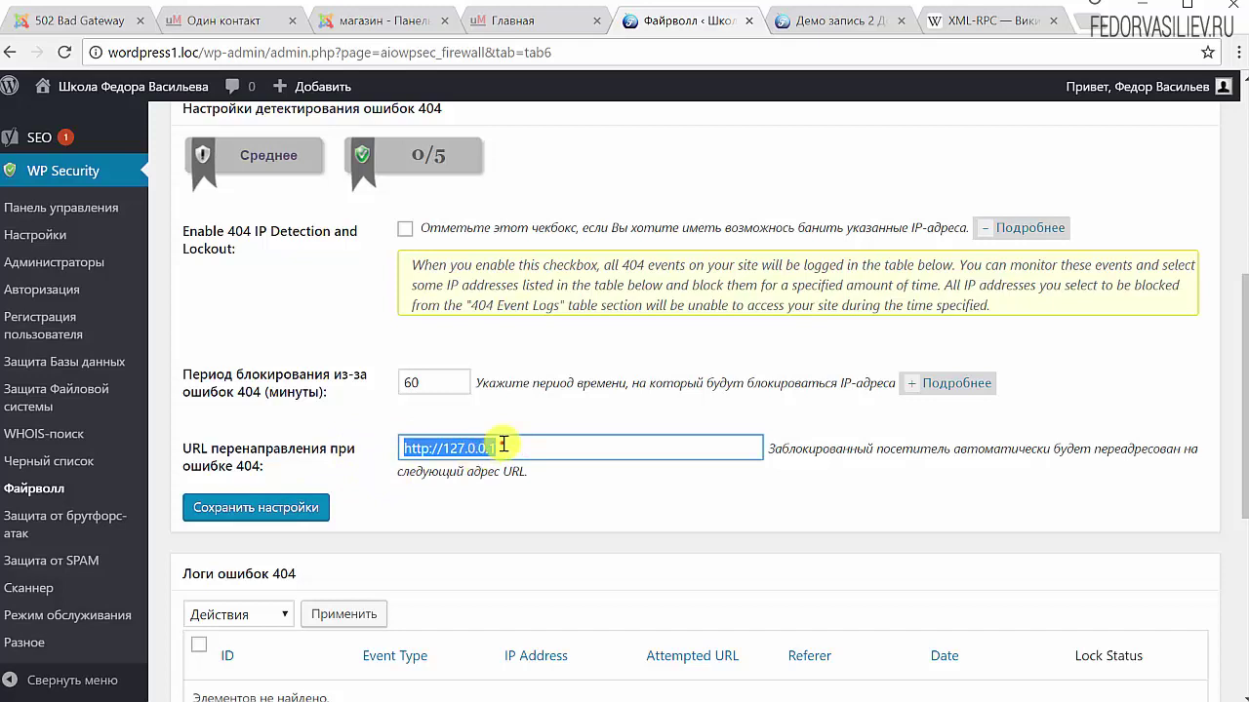
pyautogui.click(502, 445)
pyautogui.moveTo(579, 445); pyautogui.dragTo(378, 460)
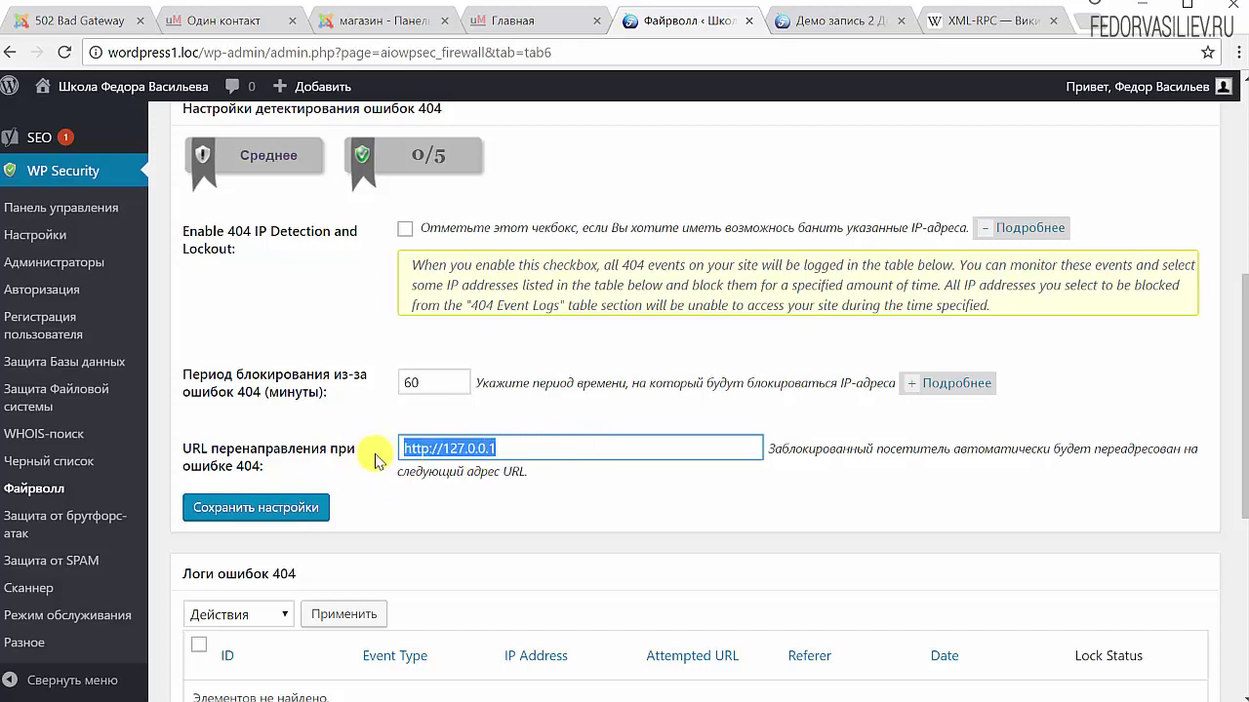
pyautogui.scroll(-2, 595, 444)
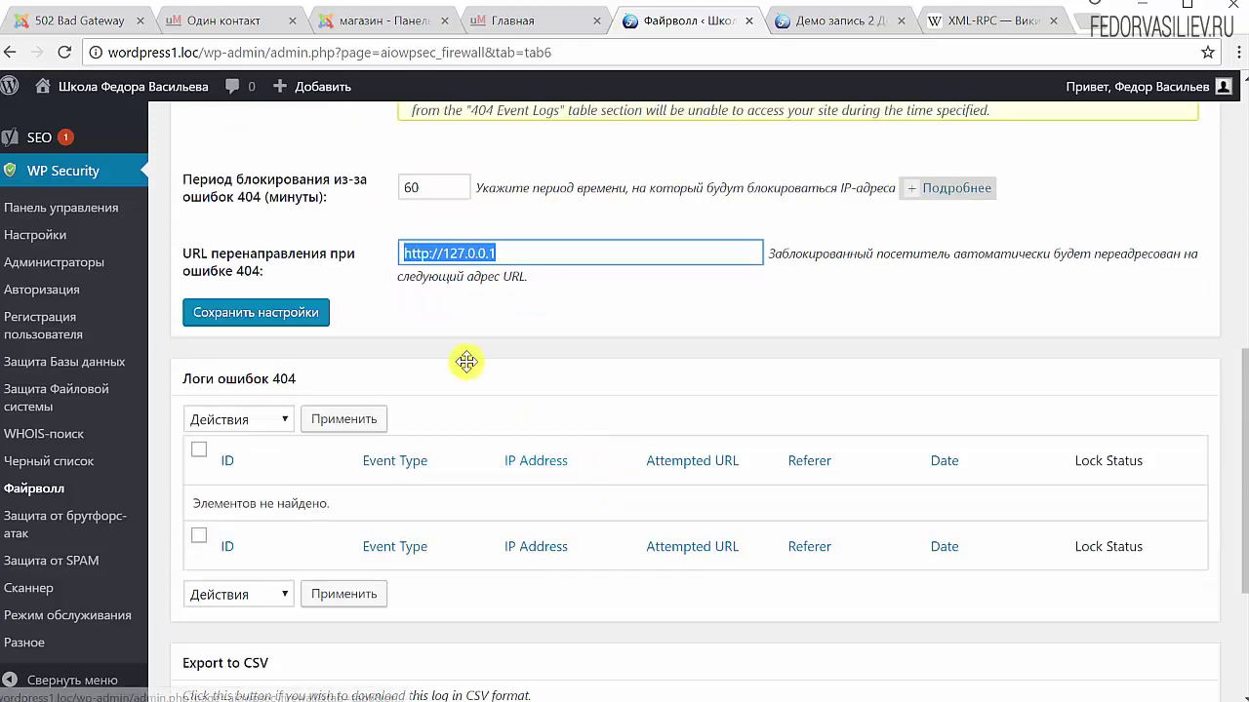
pyautogui.click(493, 256)
pyautogui.moveTo(517, 252); pyautogui.dragTo(376, 252)
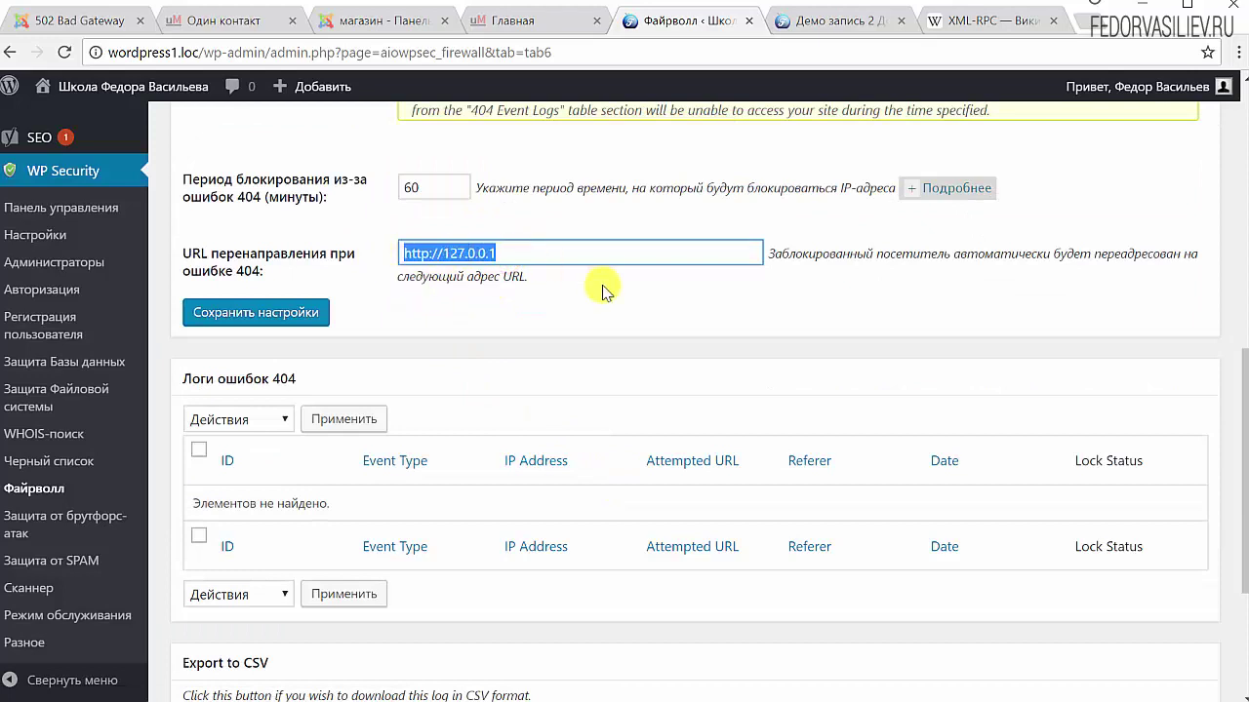
pyautogui.scroll(2, 603, 291)
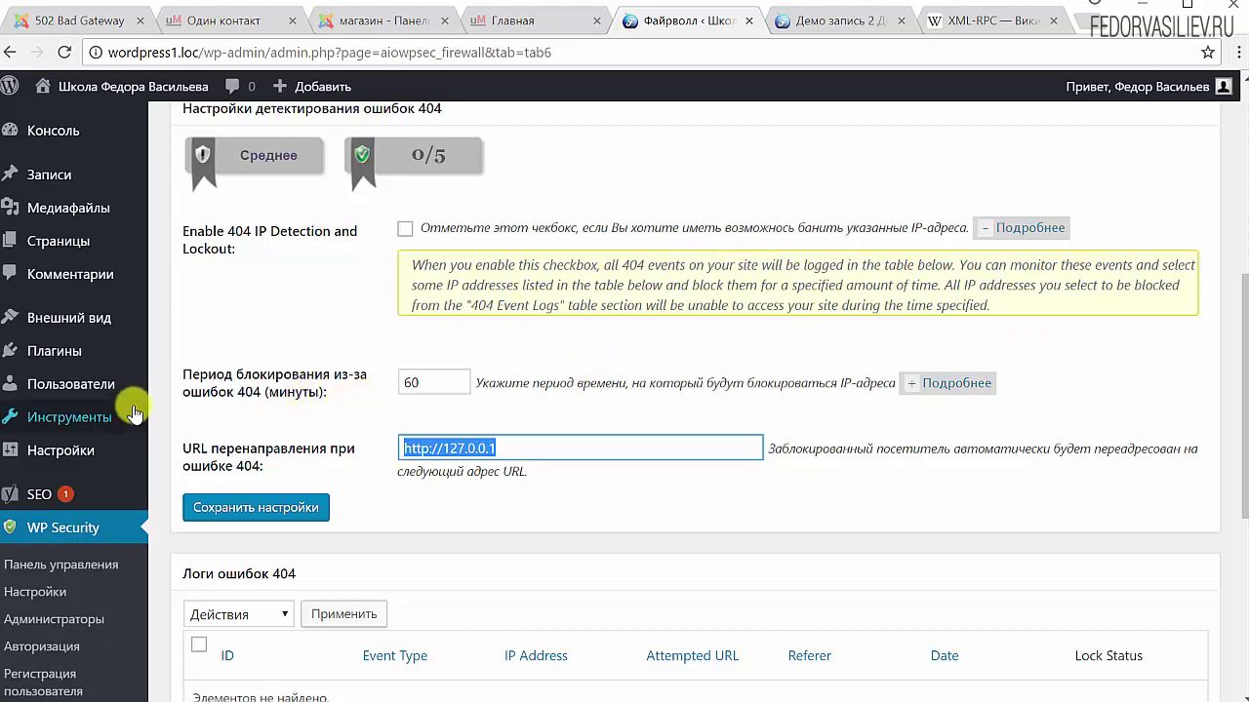
# Enable 404 IP detection and lockout after reading the lockout period help, and save
pyautogui.moveTo(130, 417)
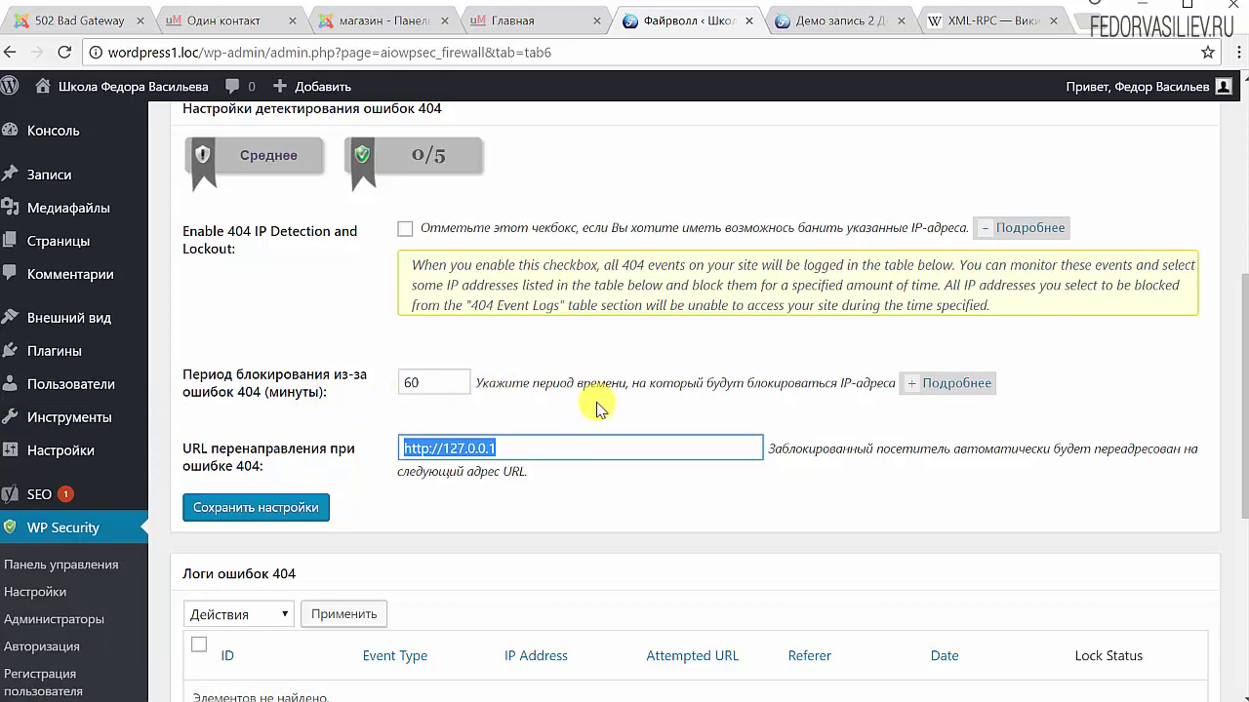
pyautogui.click(940, 393)
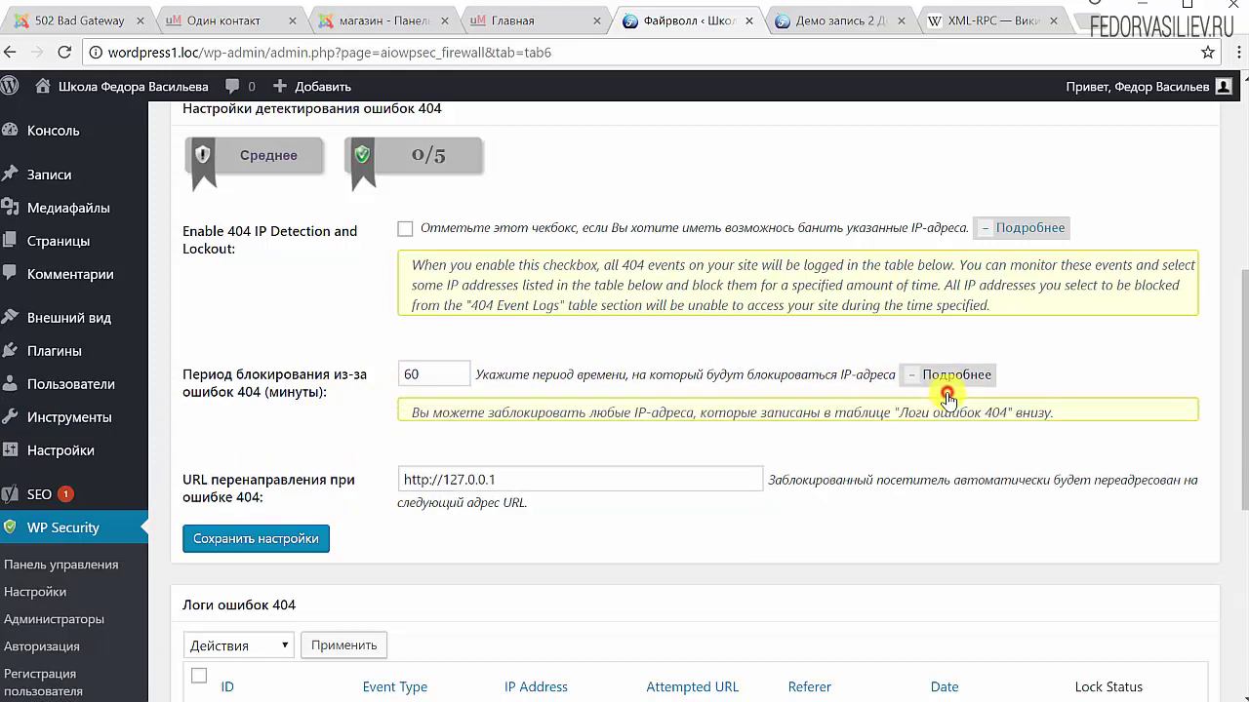
pyautogui.moveTo(405, 412); pyautogui.dragTo(616, 468)
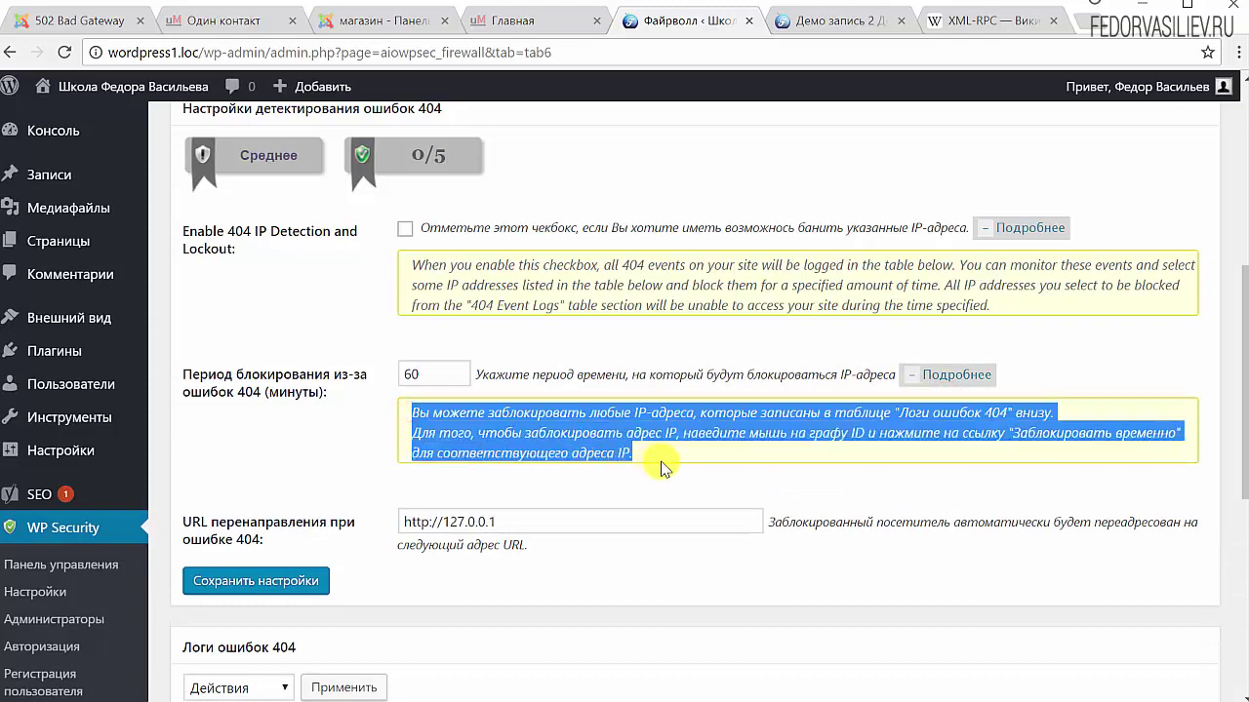
pyautogui.click(404, 229)
pyautogui.scroll(-1, 405, 229)
pyautogui.click(255, 480)
# Scroll through the empty 404 error log and the delete-all-404-records section
pyautogui.scroll(-7, 600, 487)
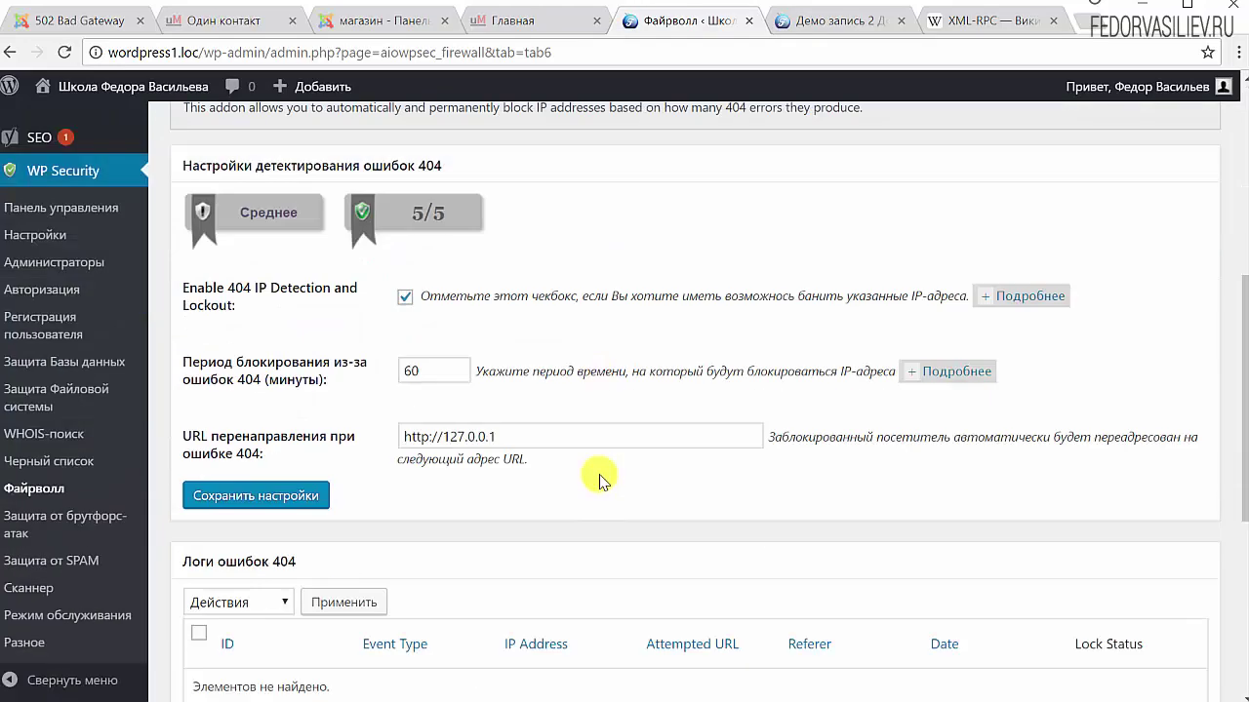
pyautogui.scroll(-2, 600, 478)
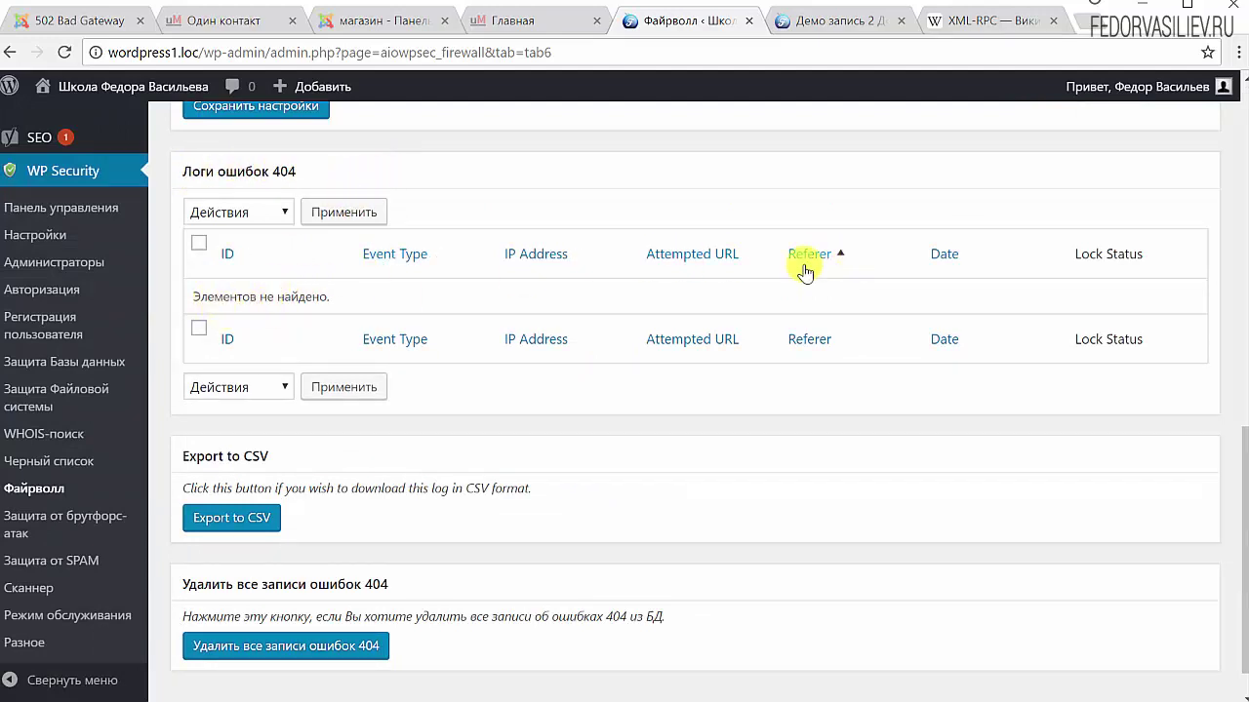
pyautogui.scroll(-1, 547, 303)
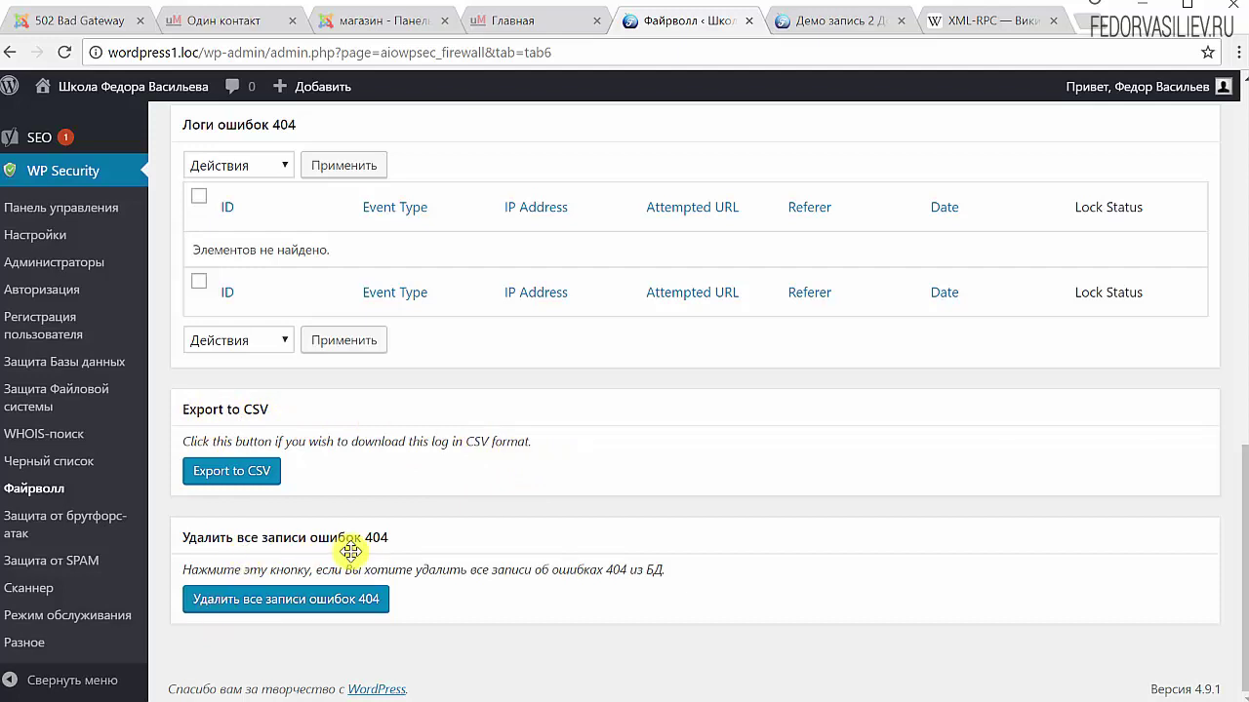
pyautogui.moveTo(674, 569); pyautogui.dragTo(597, 570)
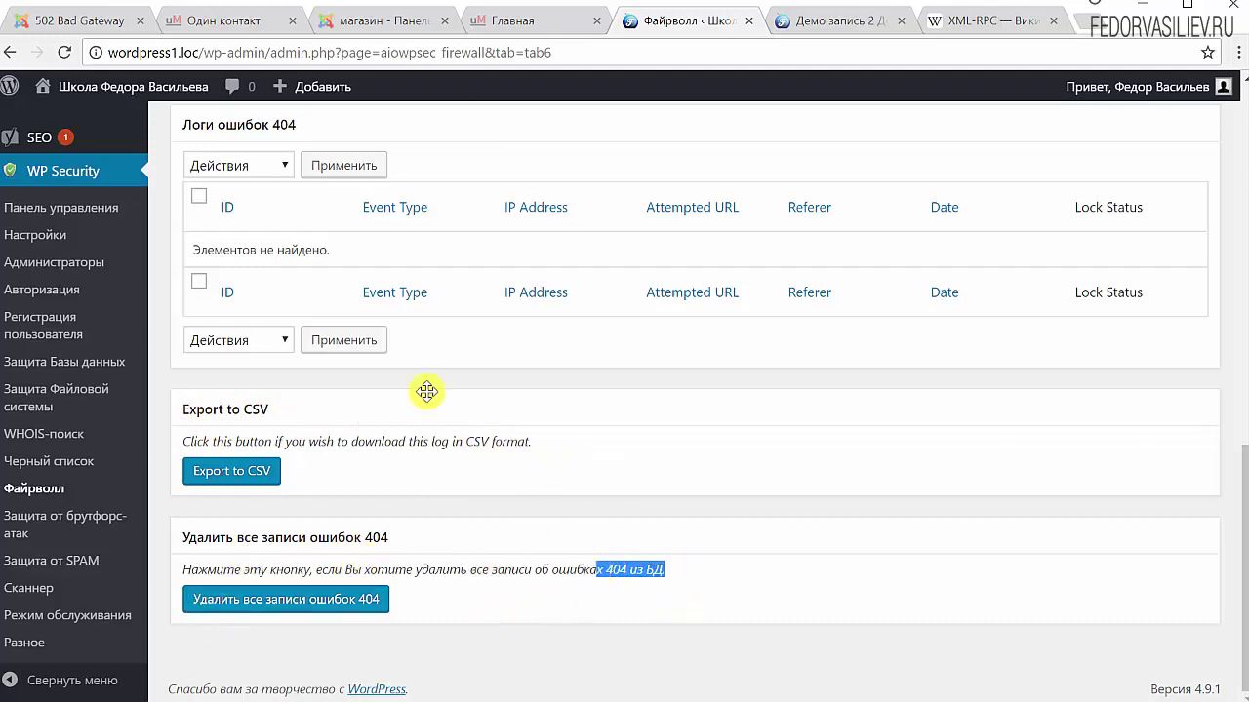
pyautogui.scroll(2, 427, 391)
pyautogui.scroll(-3, 466, 425)
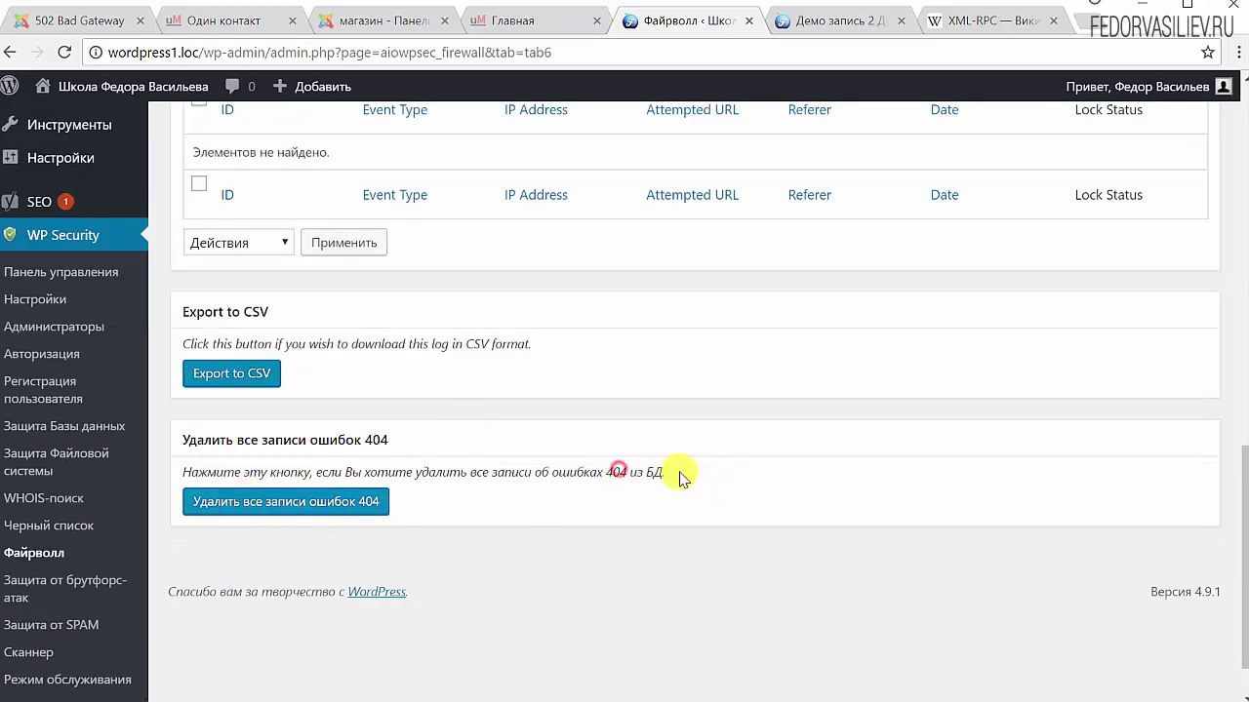
pyautogui.moveTo(677, 474); pyautogui.dragTo(550, 478)
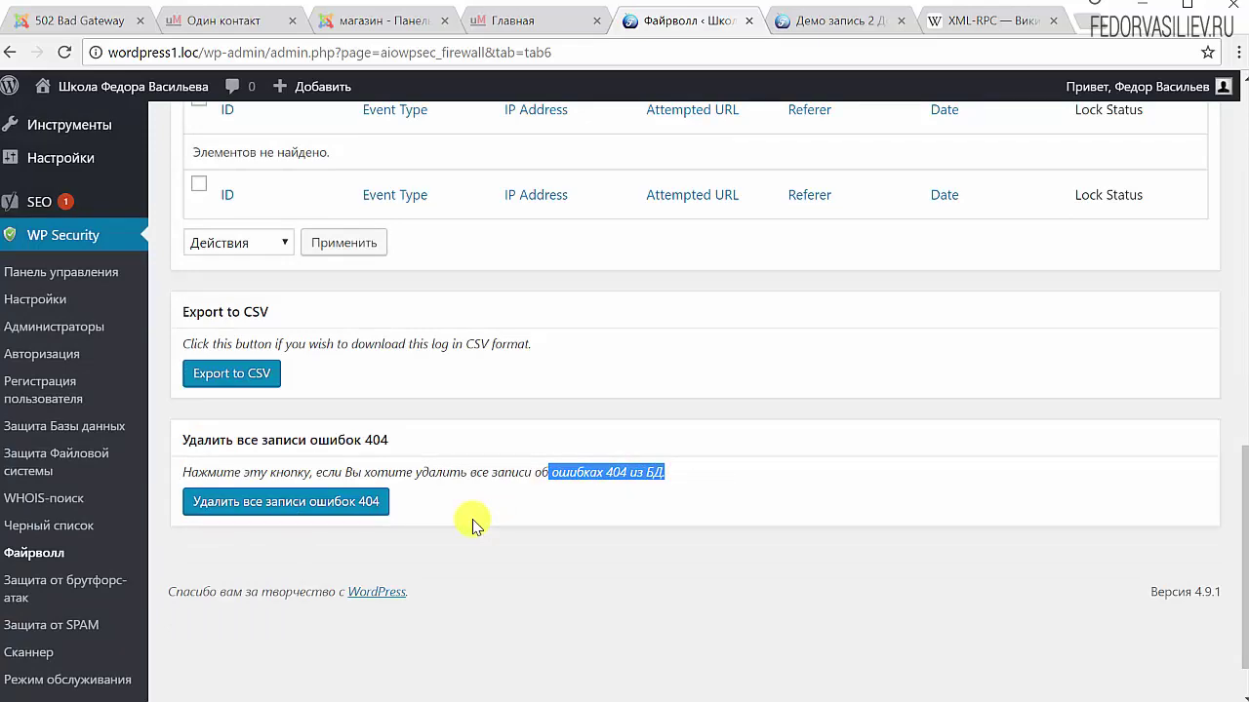
# Go to the Custom Rules tab and place the cursor in the empty .htaccess rules box
pyautogui.scroll(10, 370, 271)
pyautogui.click(371, 274)
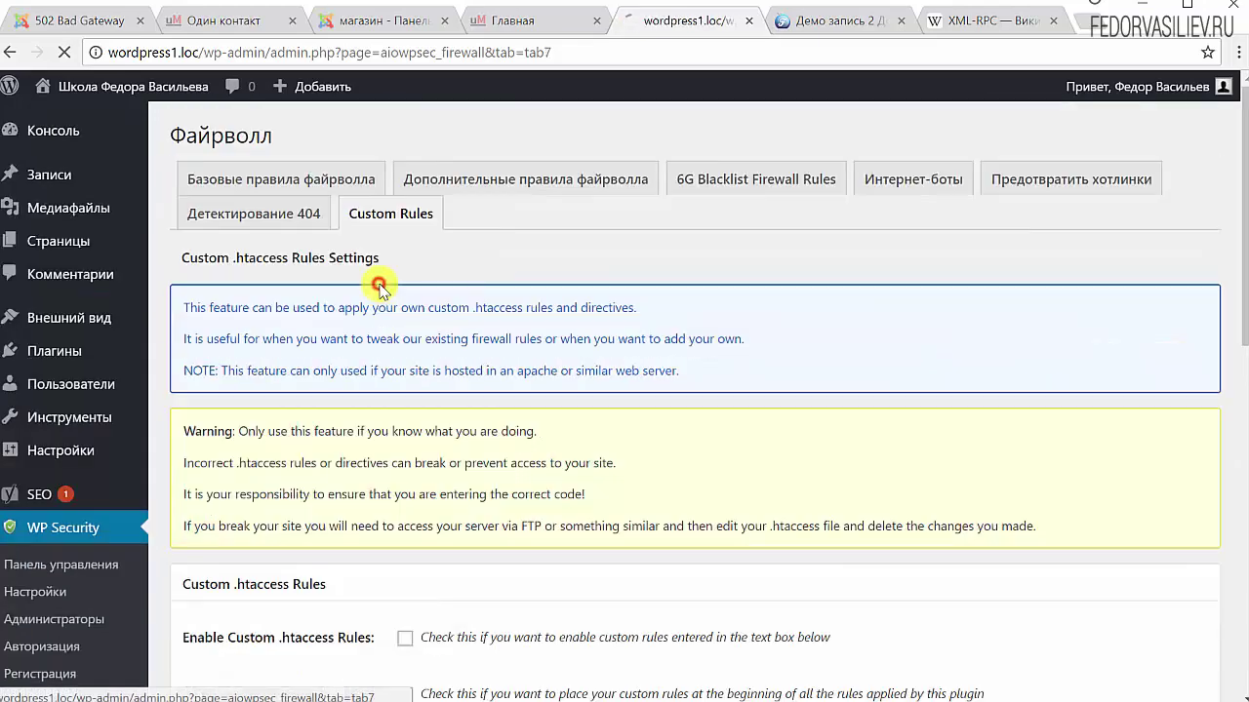
pyautogui.scroll(-4, 381, 291)
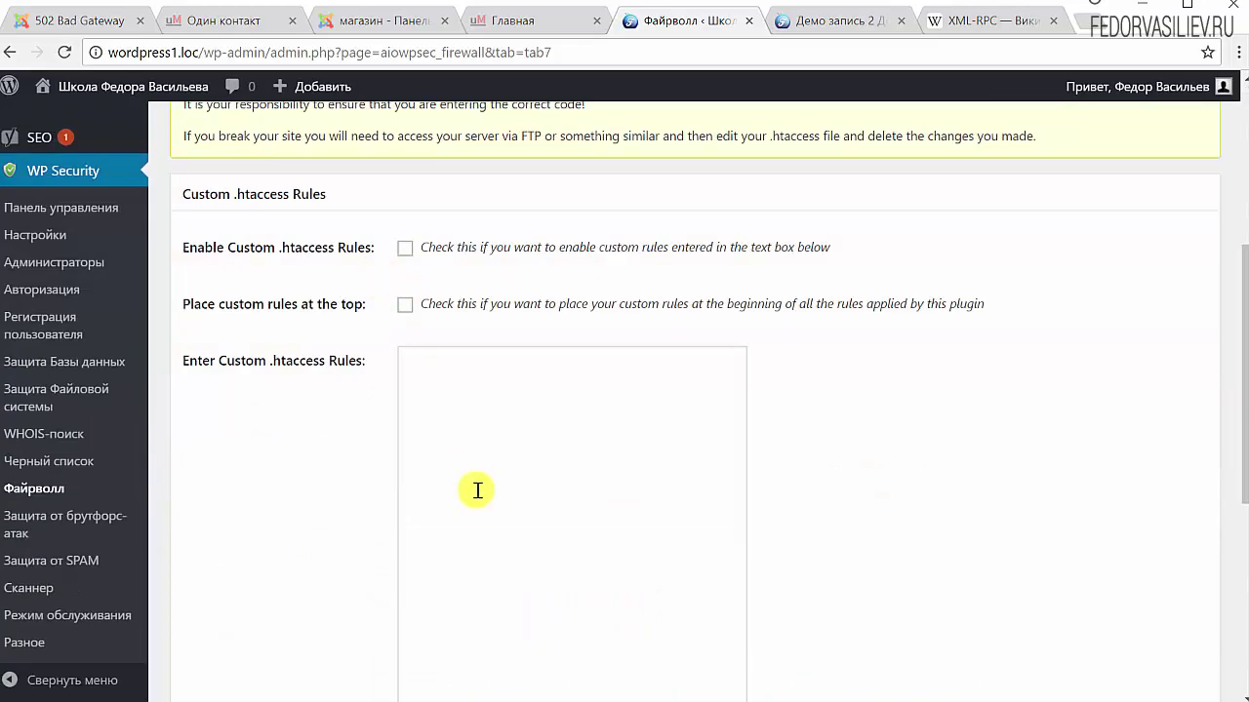
pyautogui.scroll(-3, 485, 517)
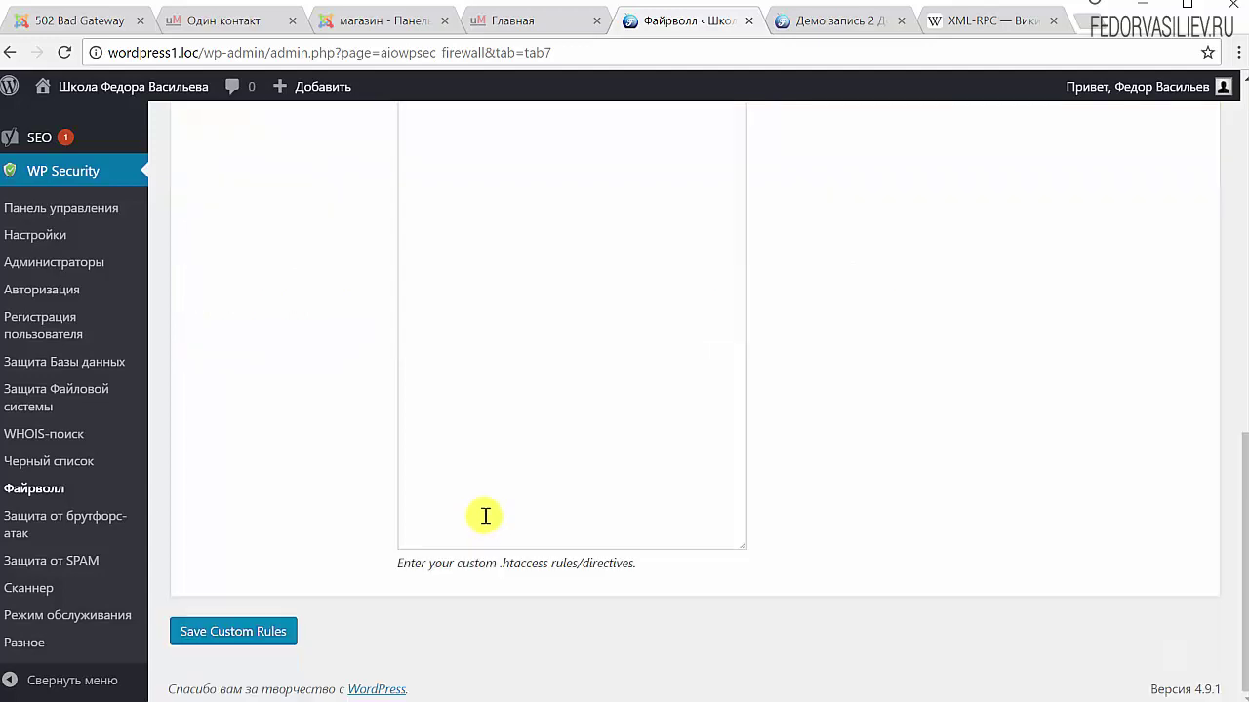
pyautogui.scroll(5, 482, 501)
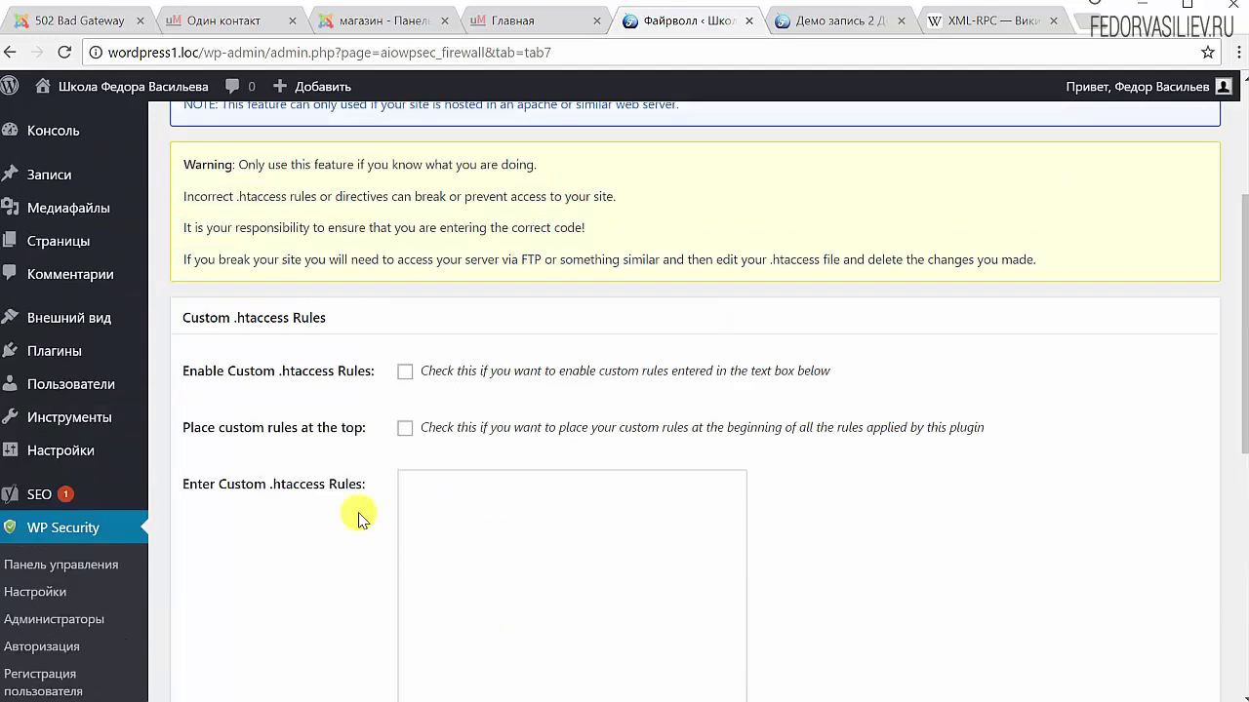
pyautogui.click(500, 513)
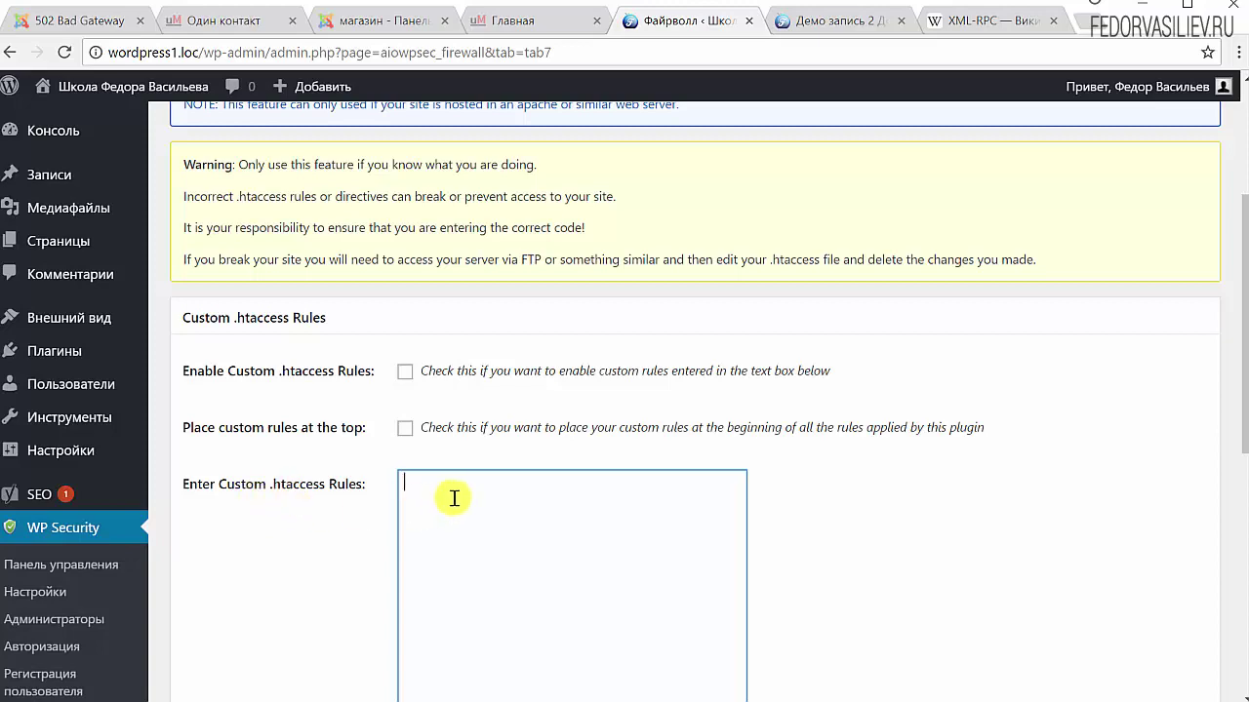
pyautogui.scroll(-4, 488, 474)
pyautogui.scroll(4, 493, 471)
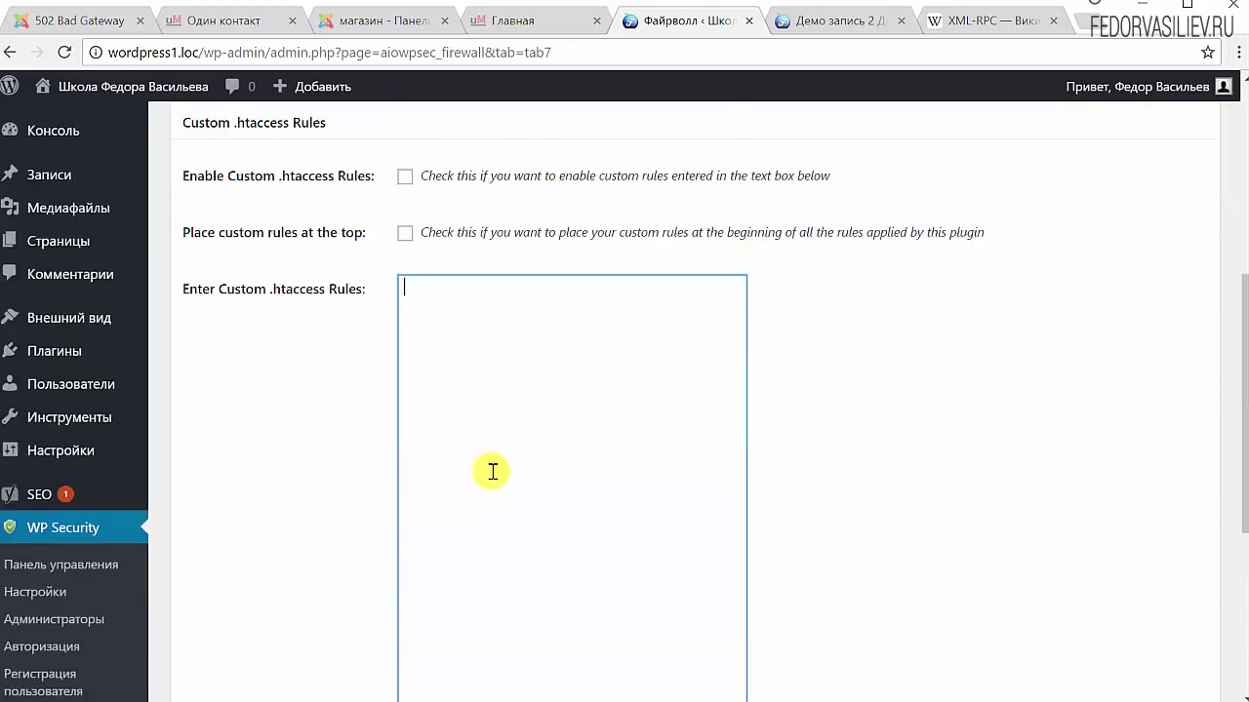
pyautogui.scroll(3, 488, 420)
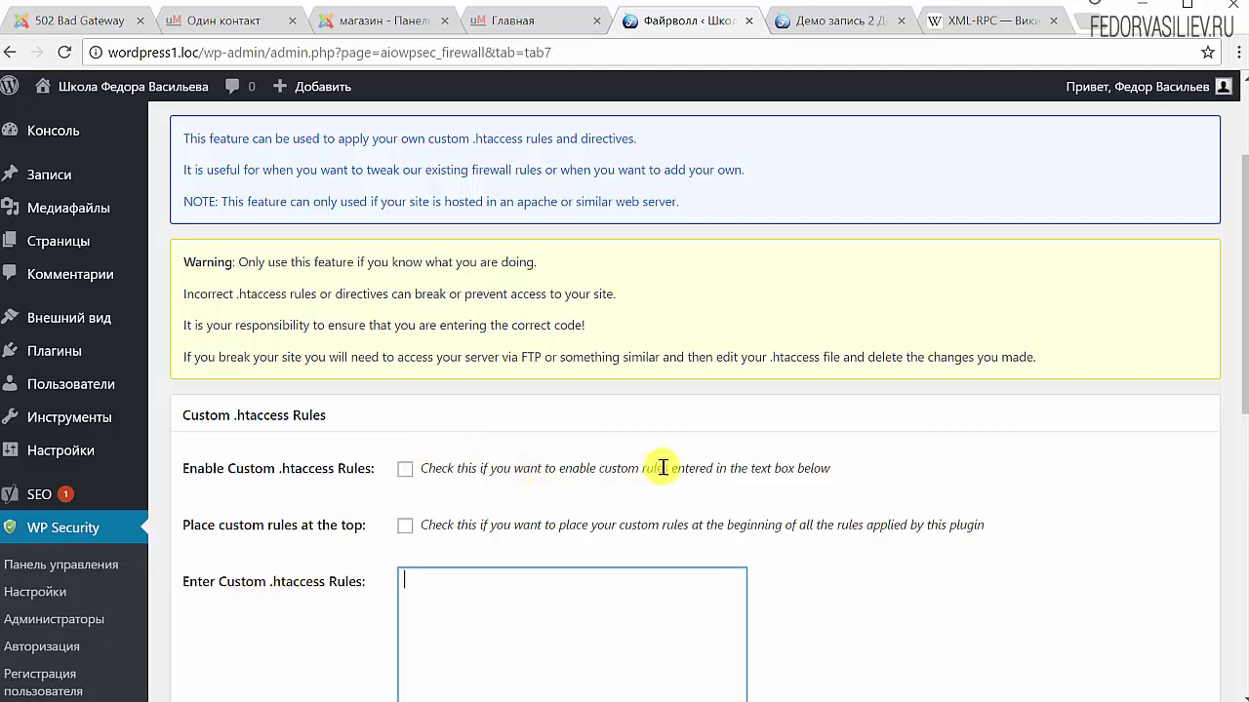
pyautogui.scroll(-3, 662, 469)
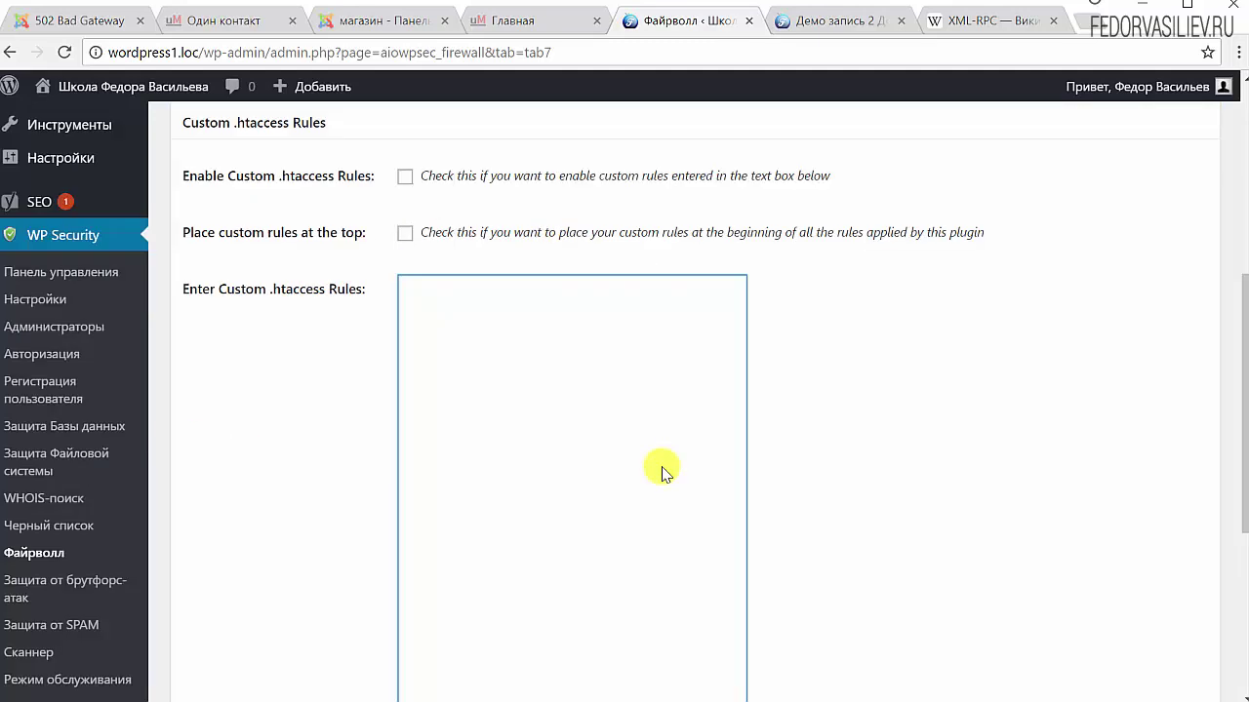
pyautogui.scroll(-3, 459, 354)
pyautogui.scroll(4, 471, 291)
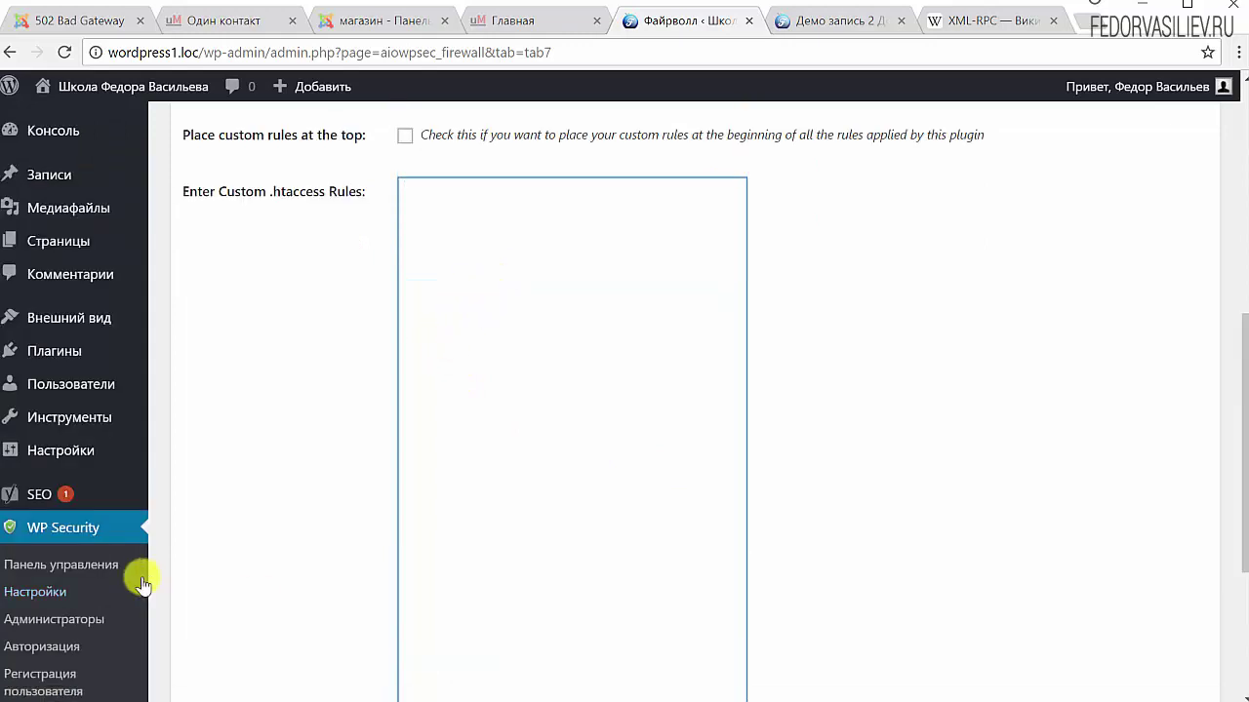
# Check the 175 strength score on the WP Security dashboard, then switch to the demo post
pyautogui.click(83, 564)
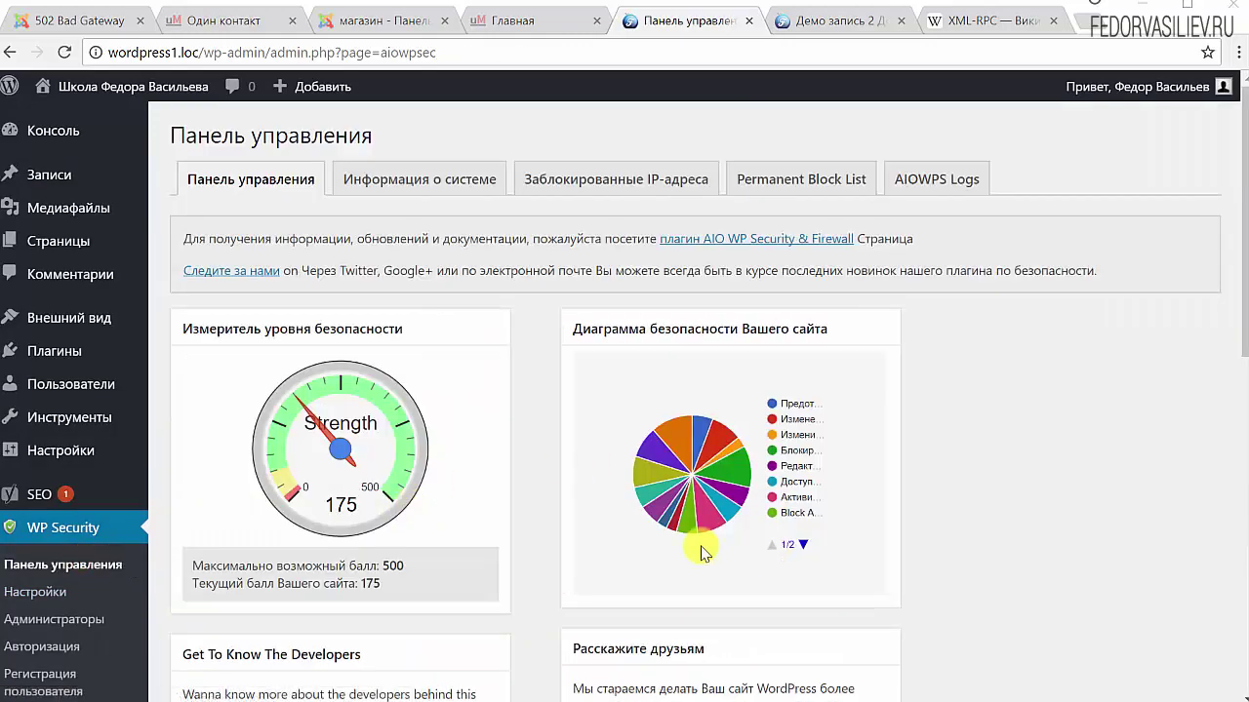
pyautogui.tripleClick(344, 505)
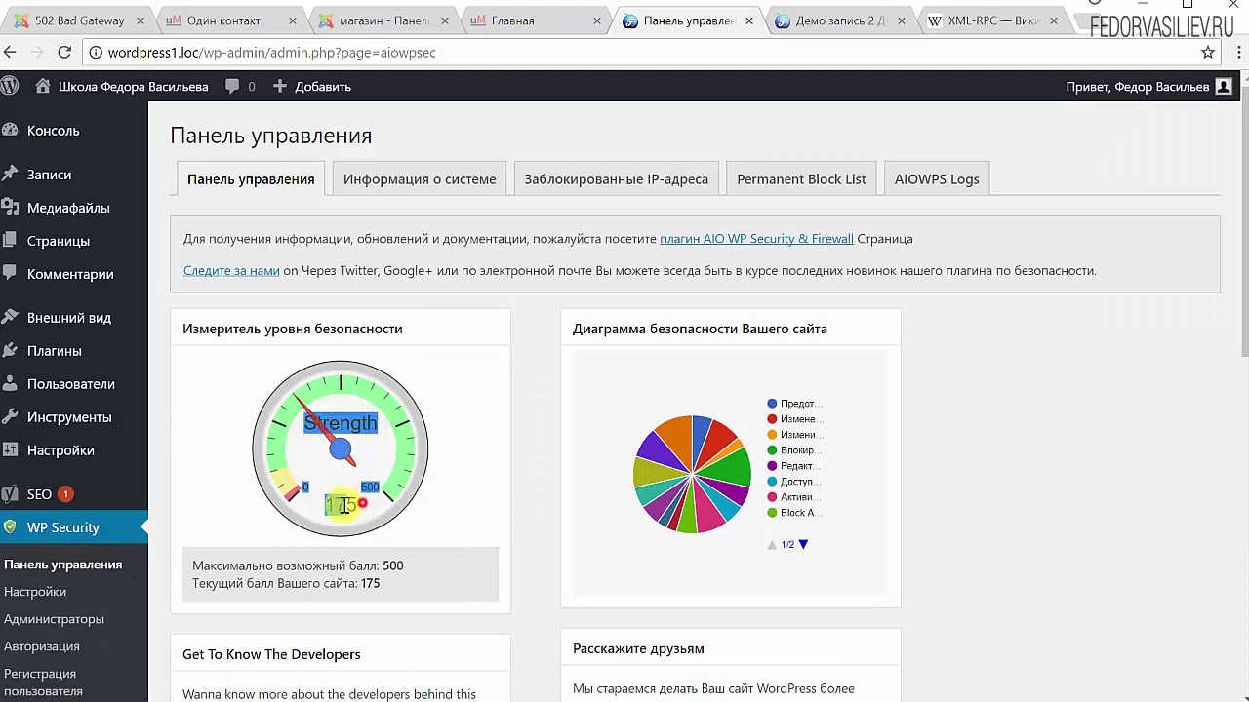
pyautogui.click(339, 504)
pyautogui.tripleClick(352, 507)
pyautogui.click(343, 506)
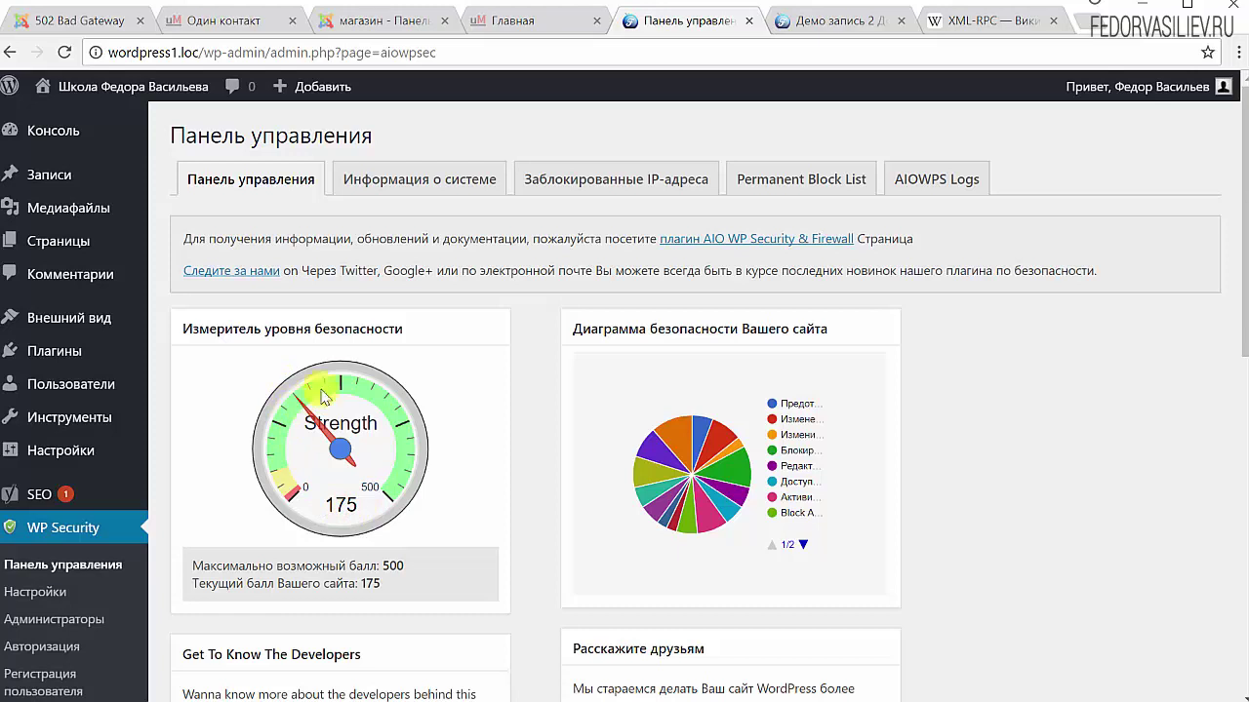
pyautogui.tripleClick(337, 503)
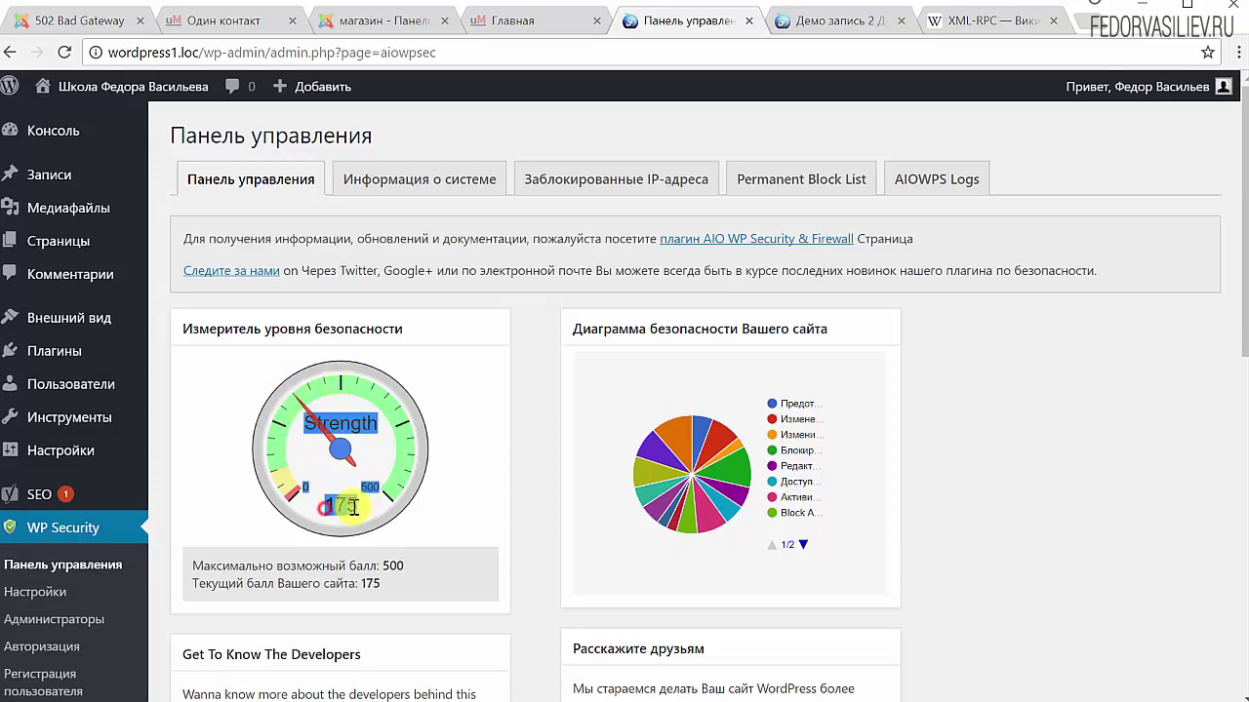
pyautogui.click(341, 504)
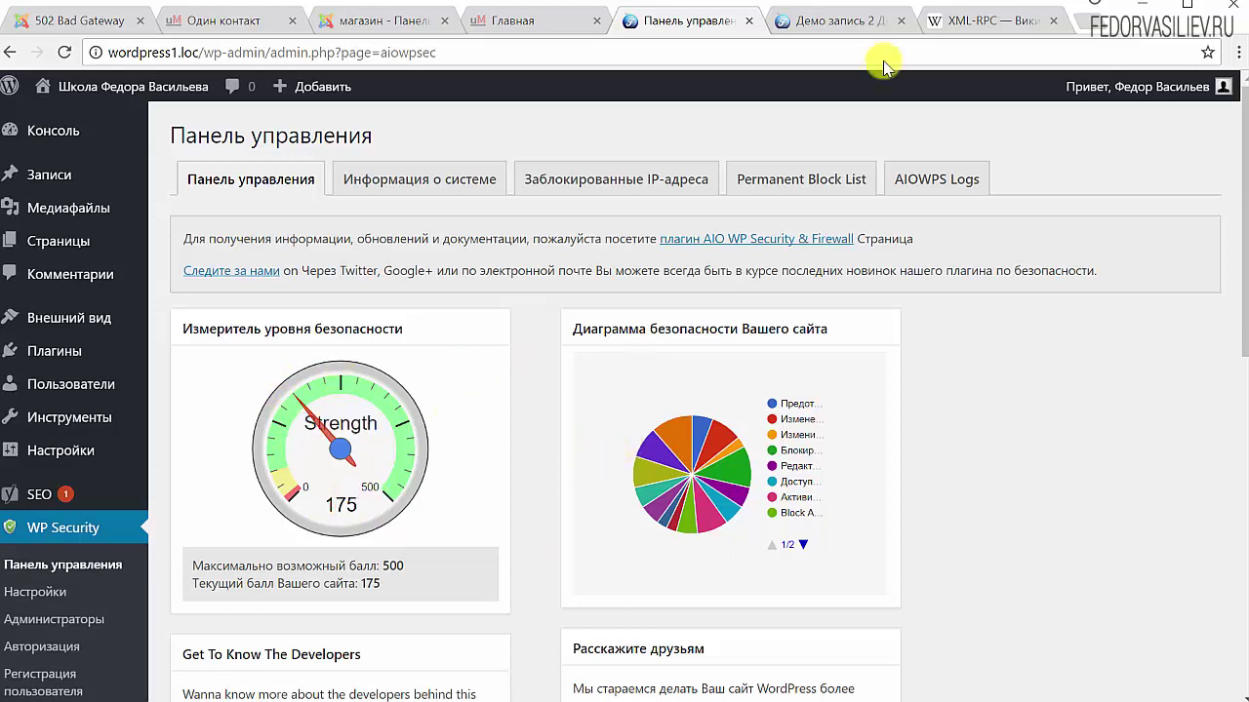
pyautogui.click(878, 17)
pyautogui.scroll(1, 181, 234)
pyautogui.scroll(15, 181, 235)
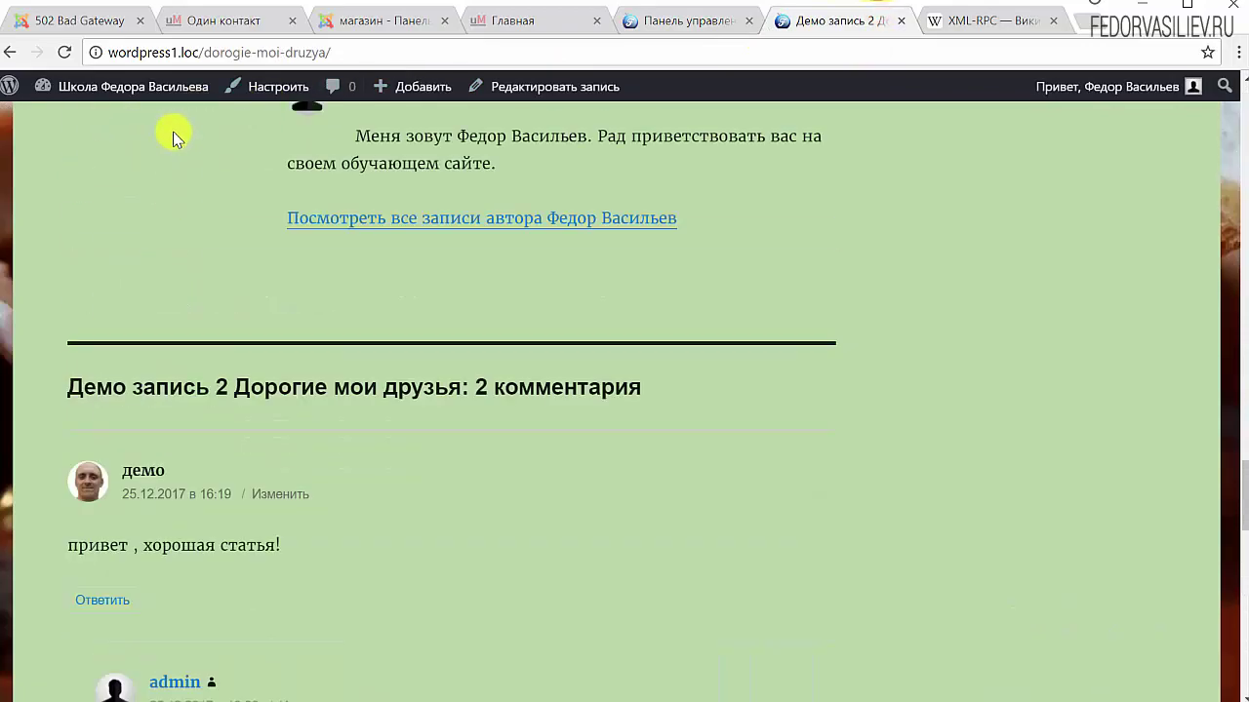
pyautogui.scroll(8, 354, 161)
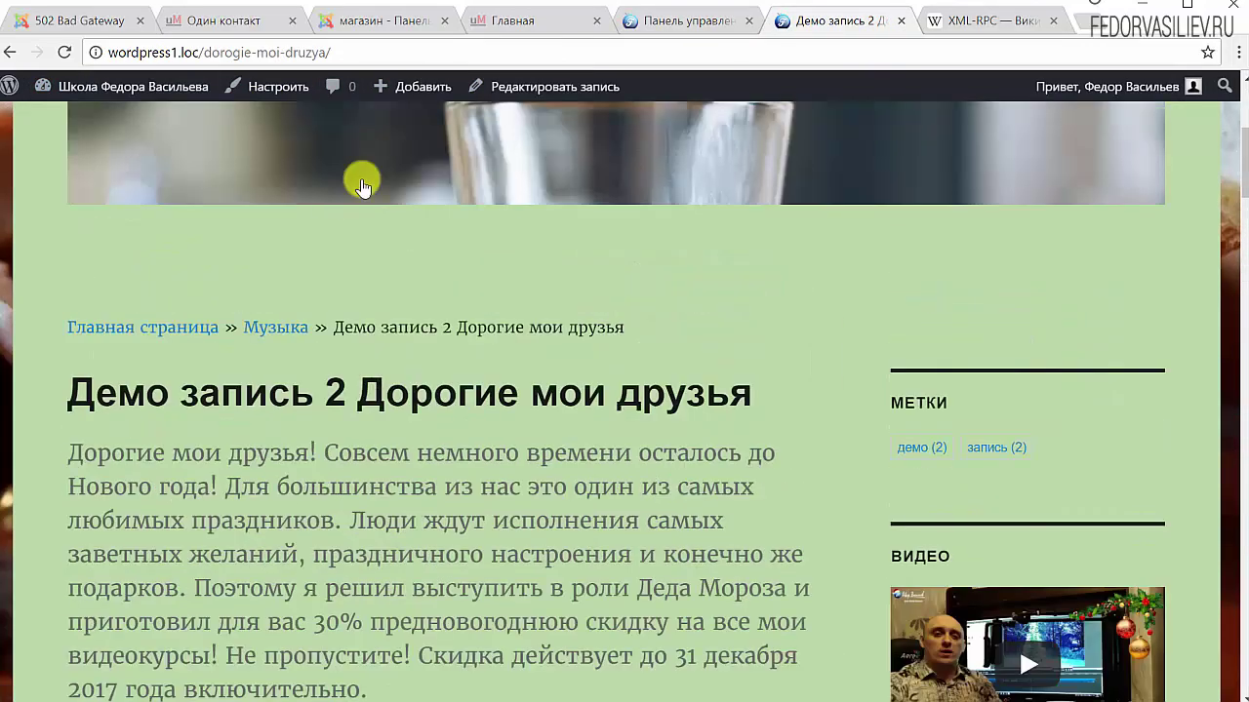
pyautogui.click(804, 251)
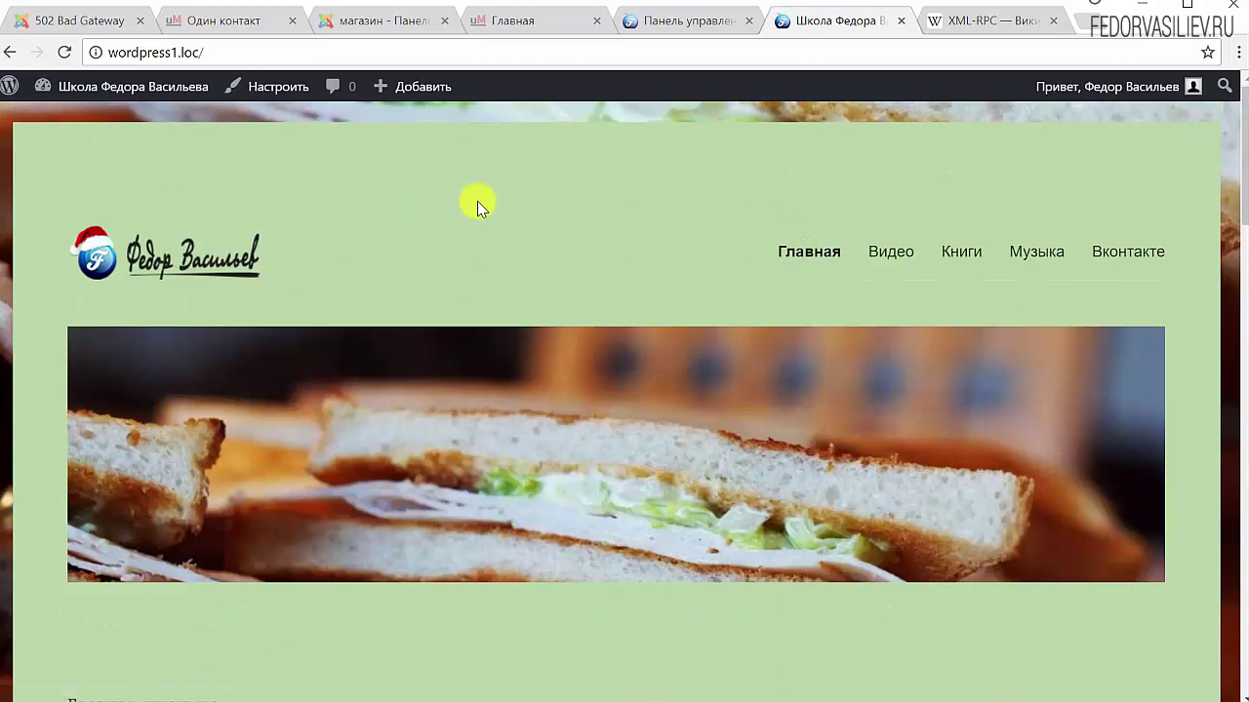
pyautogui.click(896, 262)
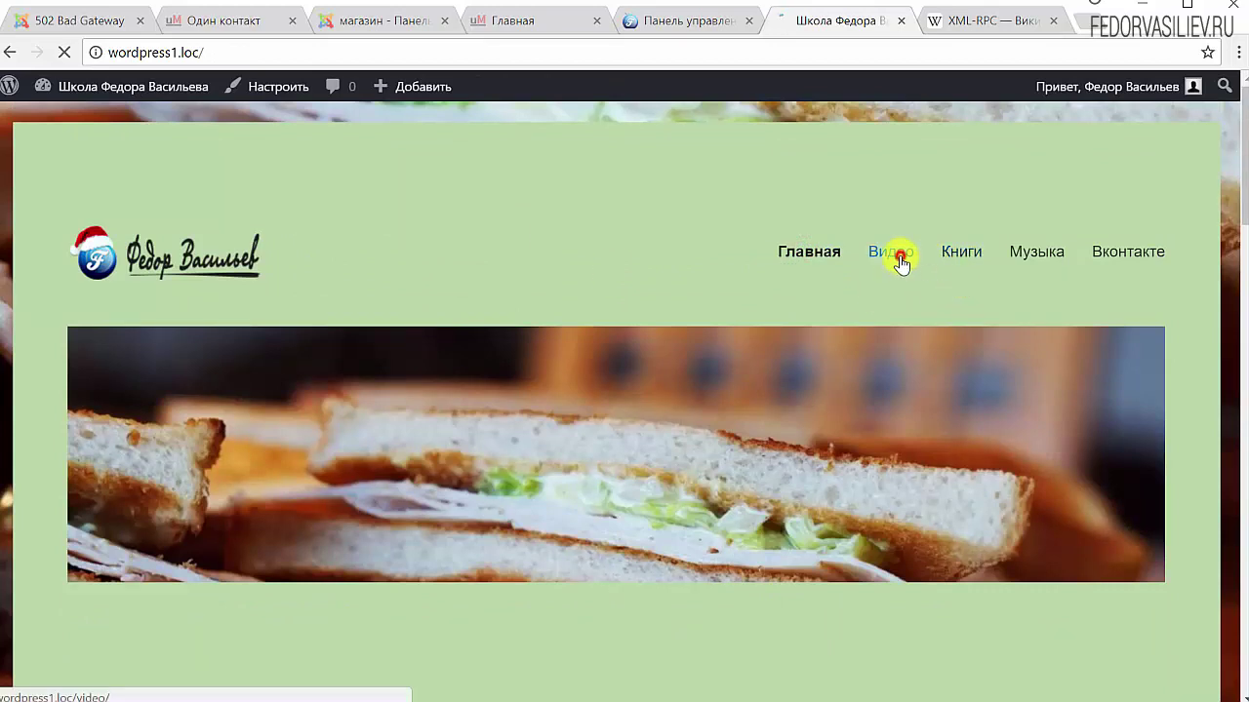
pyautogui.click(962, 256)
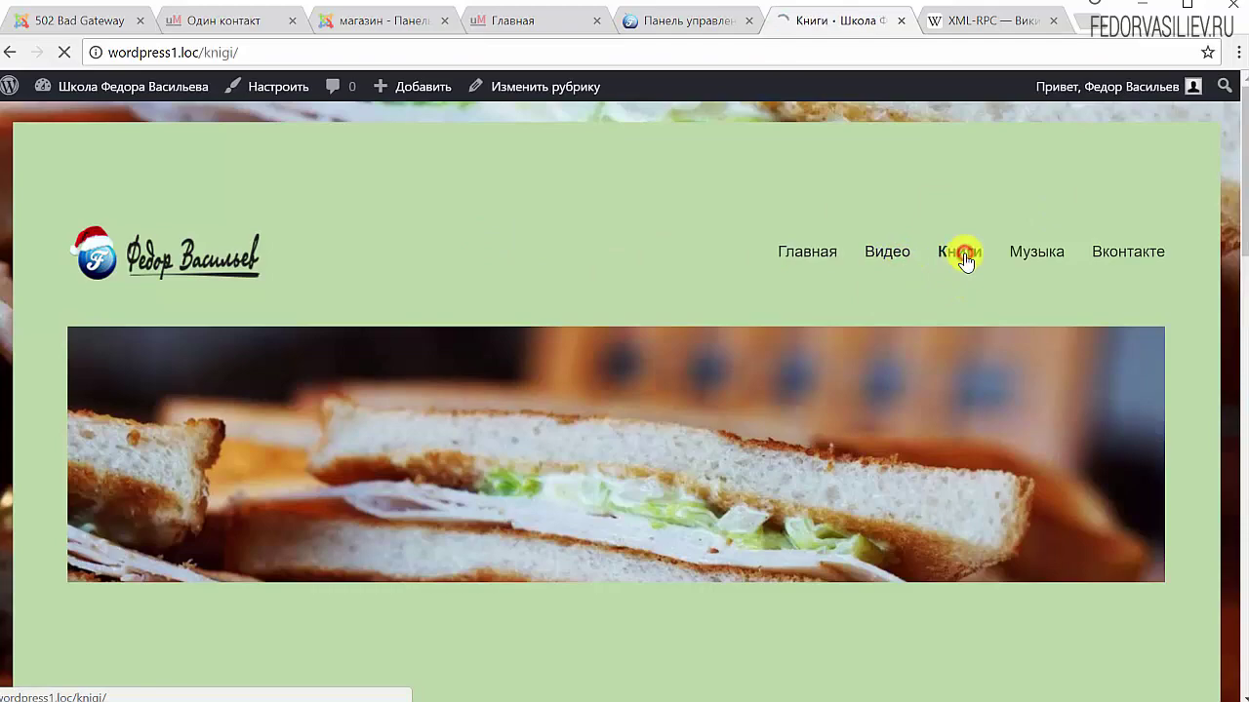
pyautogui.click(1037, 256)
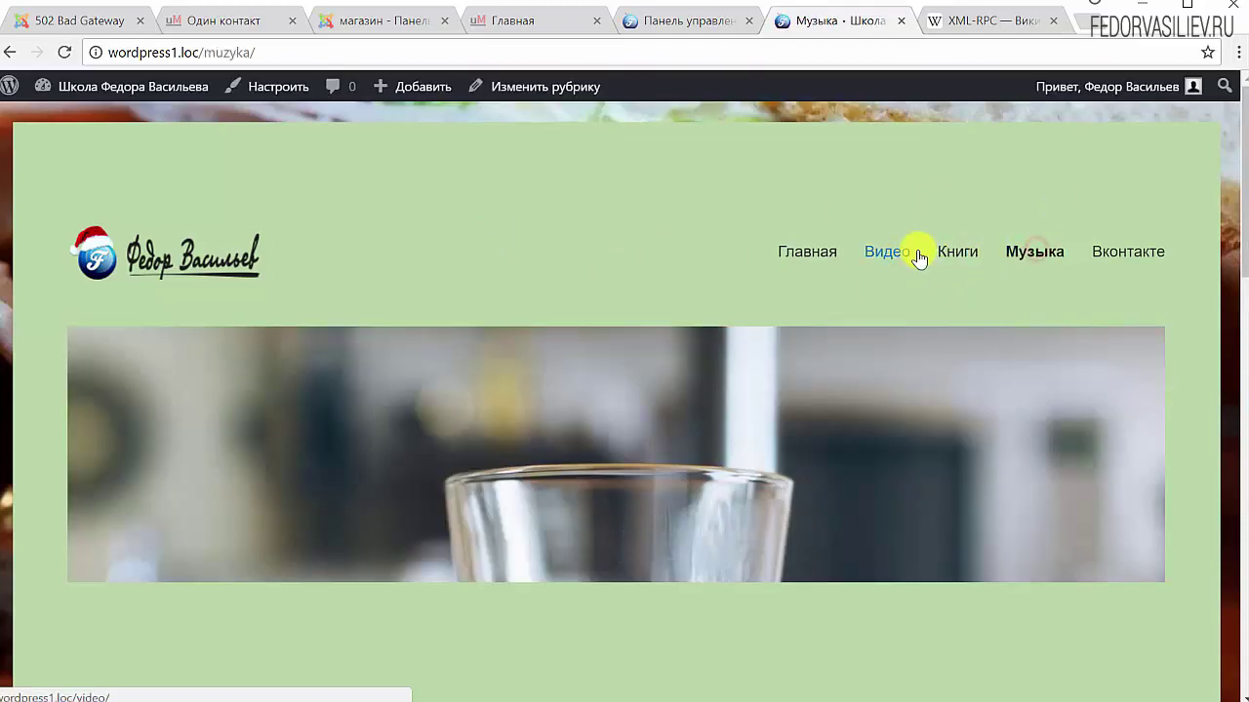
pyautogui.scroll(-10, 907, 250)
pyautogui.scroll(10, 839, 257)
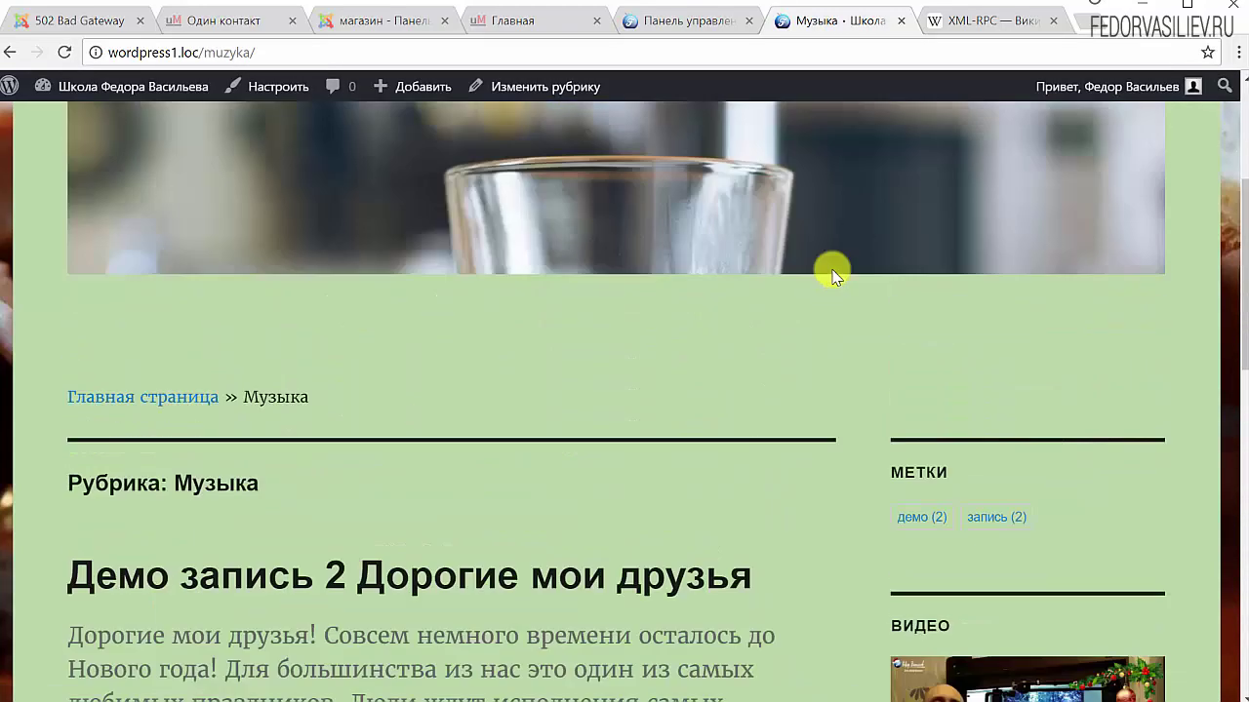
pyautogui.click(802, 259)
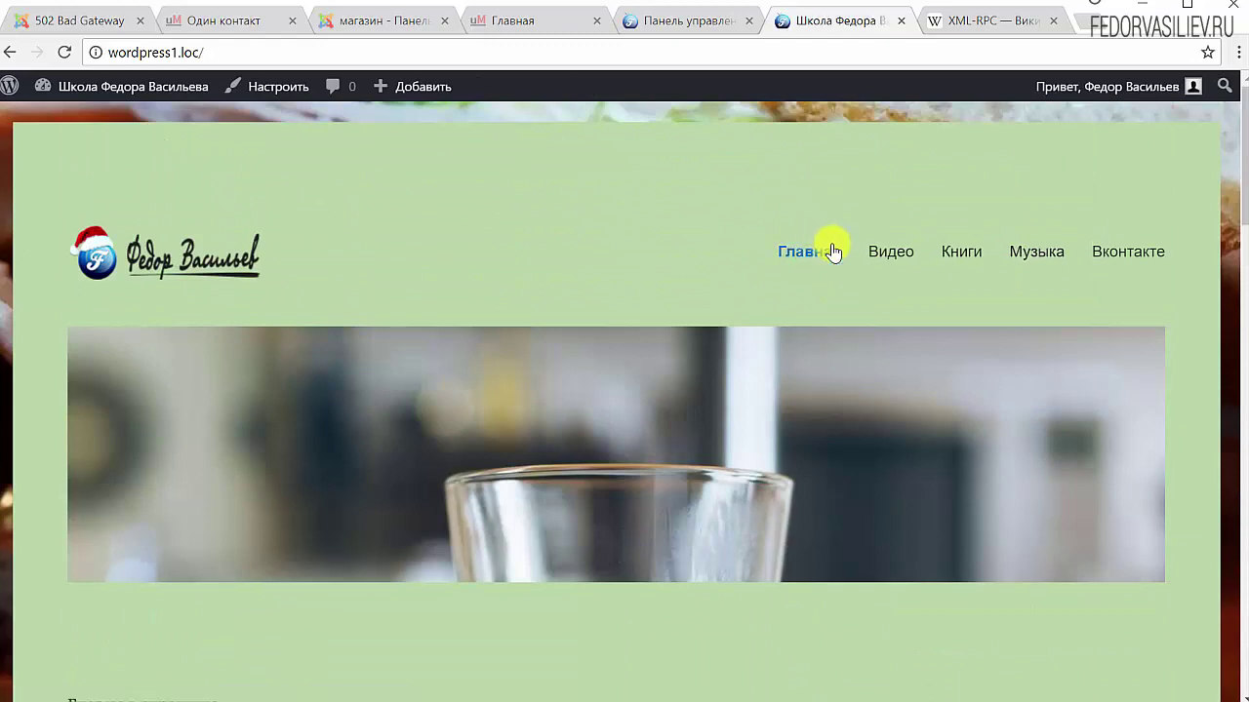
pyautogui.click(890, 242)
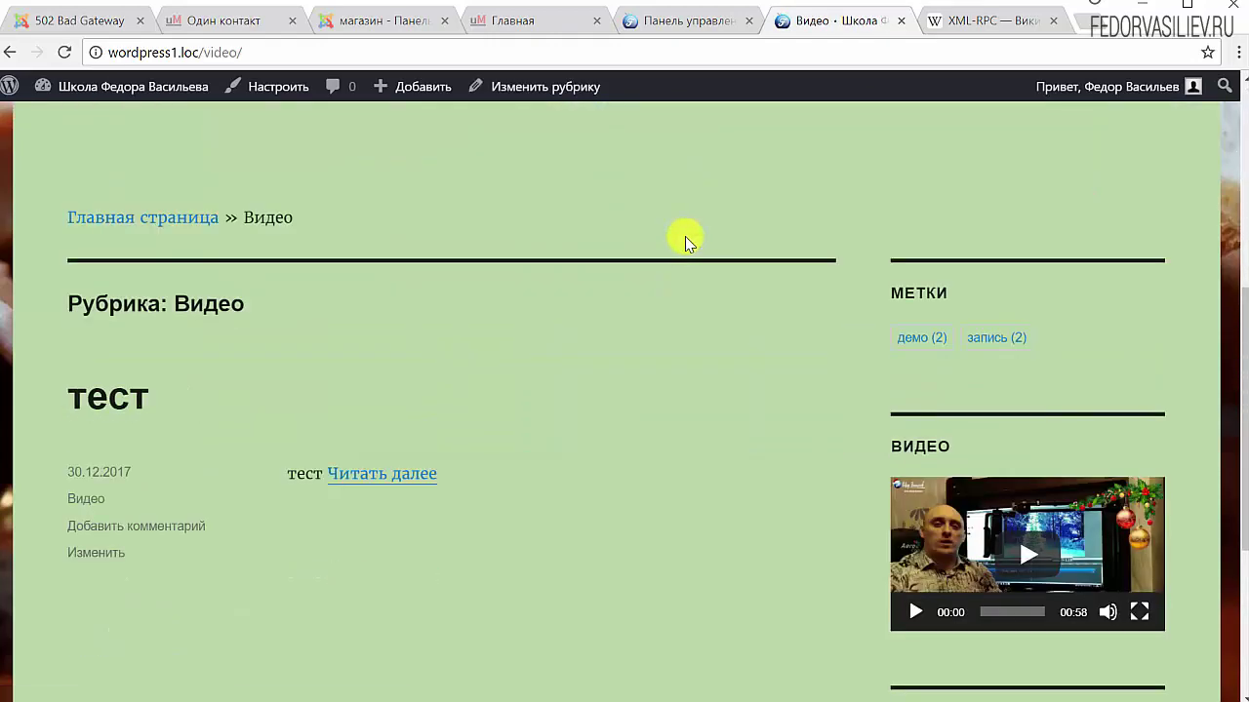
pyautogui.scroll(-4, 685, 238)
pyautogui.scroll(5, 524, 302)
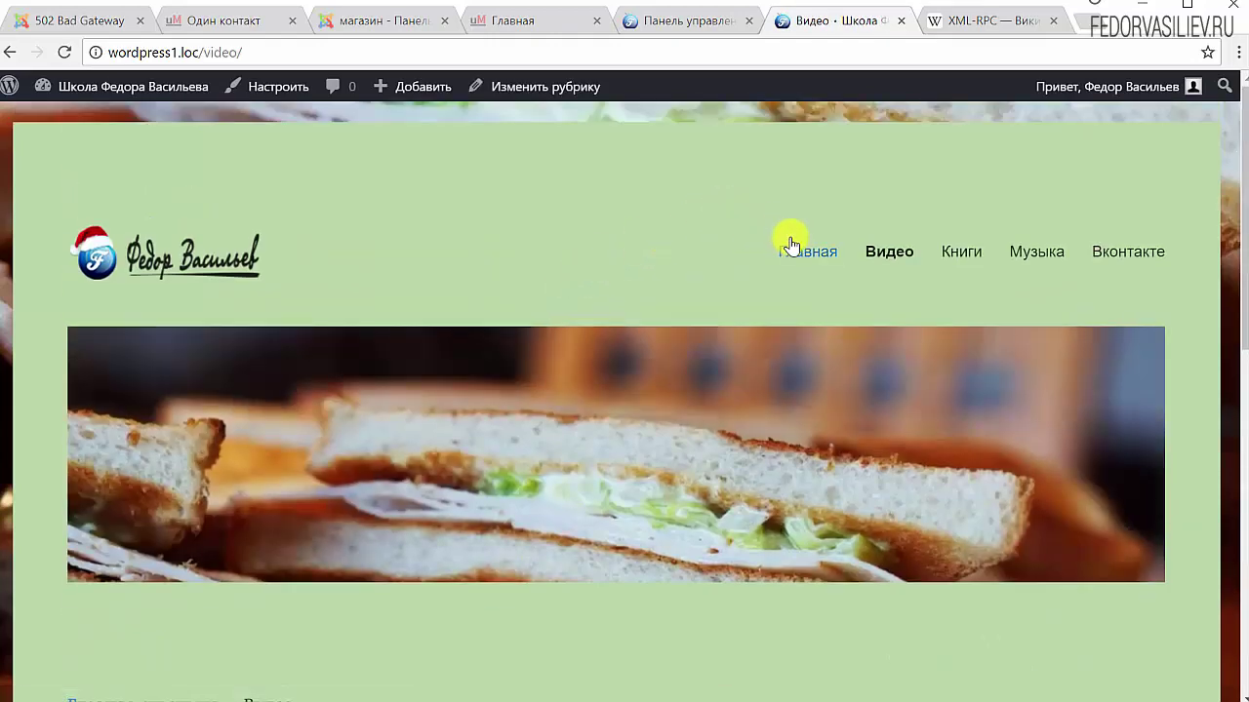
pyautogui.click(789, 244)
pyautogui.click(673, 20)
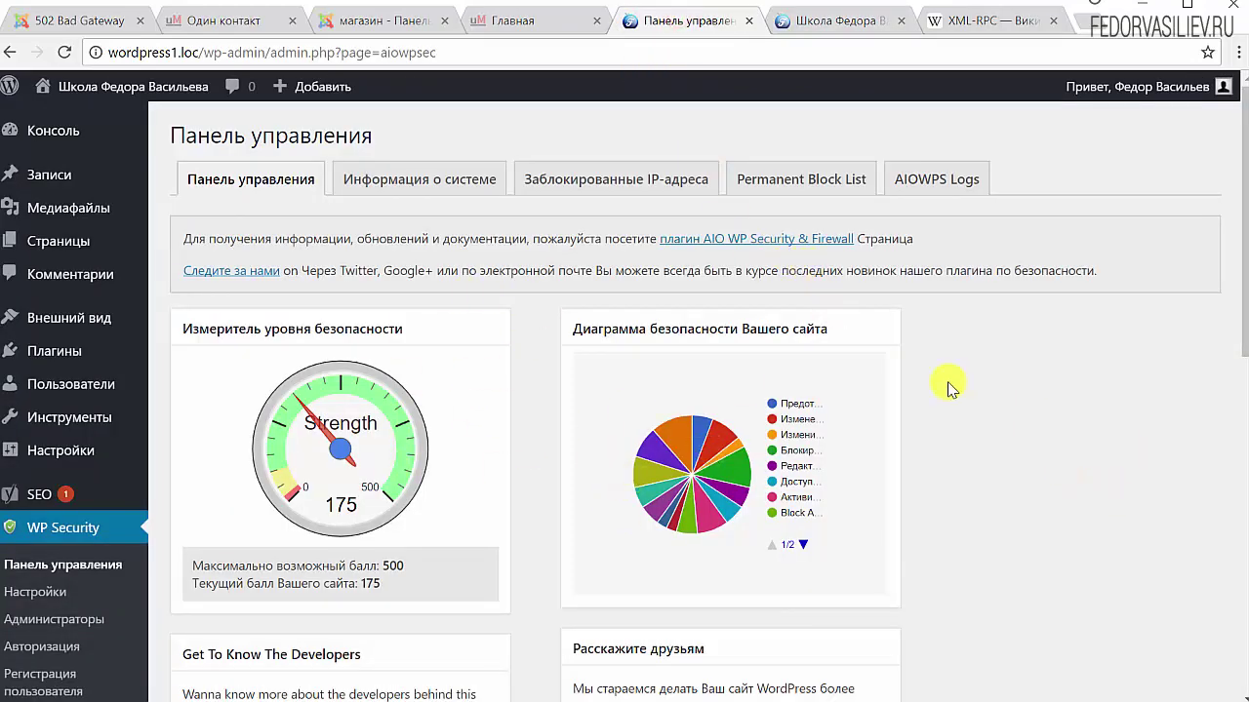
# Scroll the dashboard to the Maintenance Mode box and open its settings via ON
pyautogui.scroll(-2, 931, 384)
pyautogui.scroll(-6, 761, 575)
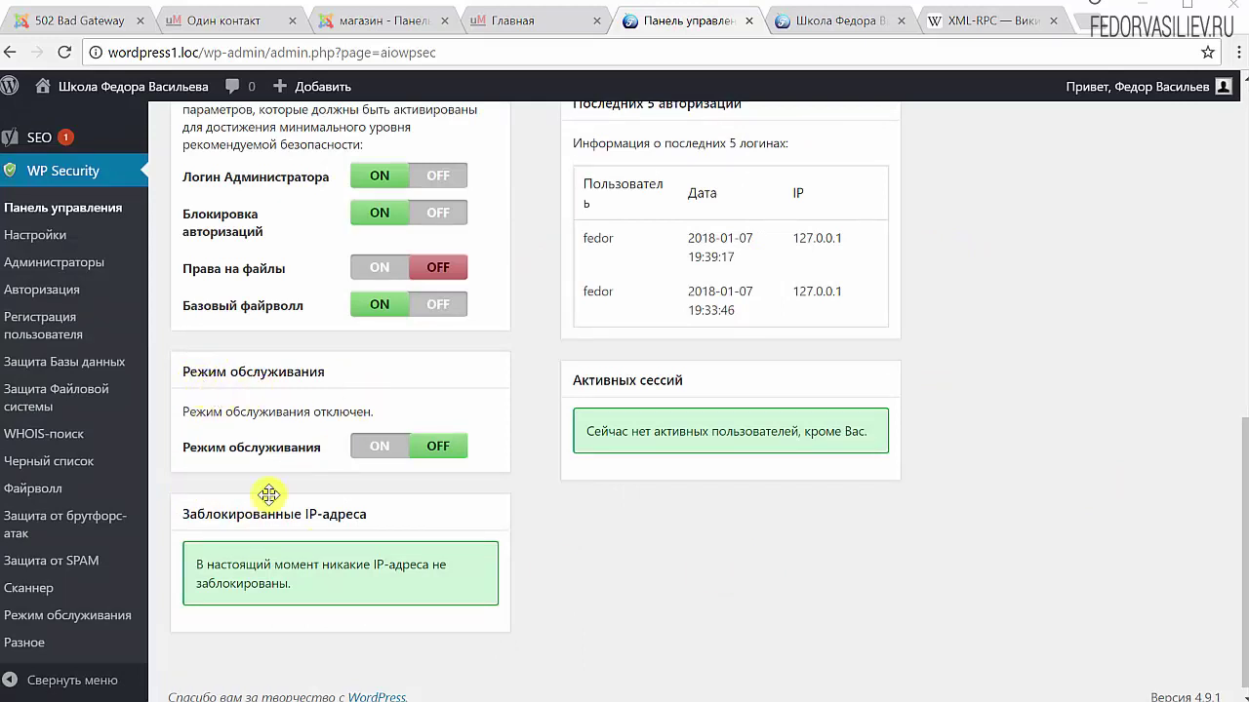
pyautogui.click(363, 453)
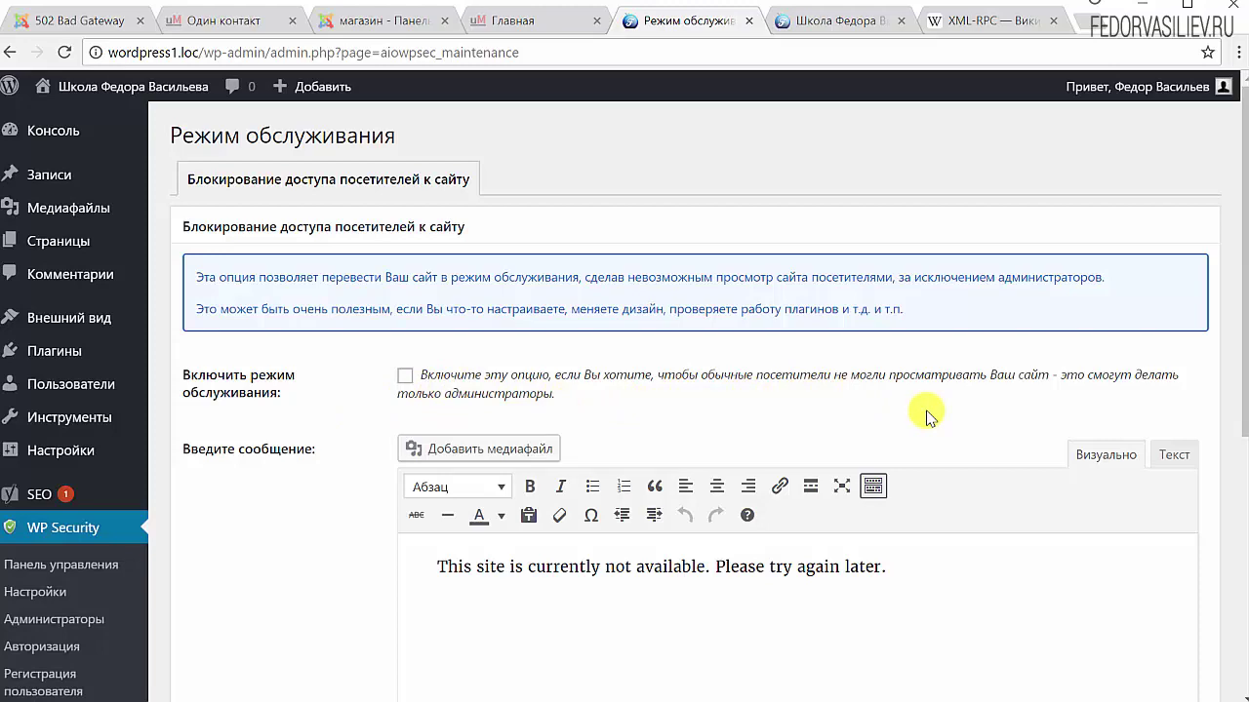
# Tick Enable Maintenance Mode, save the site lockout settings, and switch to the front page
pyautogui.scroll(-3, 850, 377)
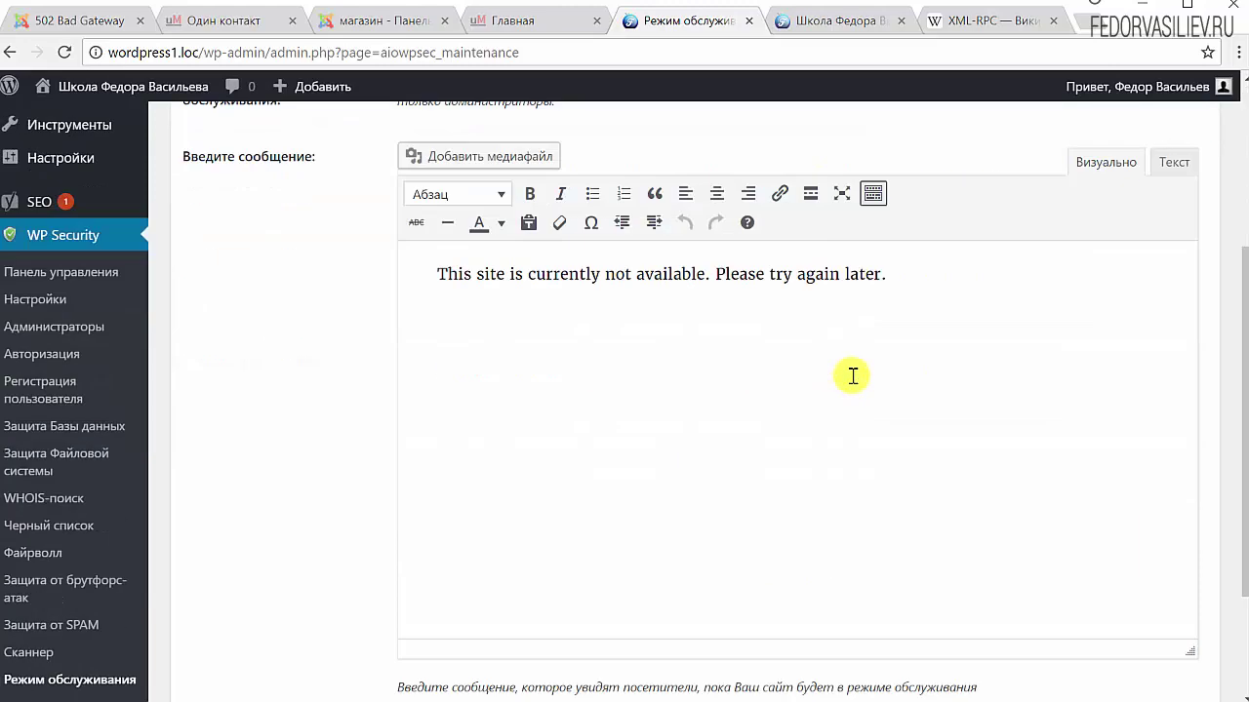
pyautogui.scroll(3, 851, 376)
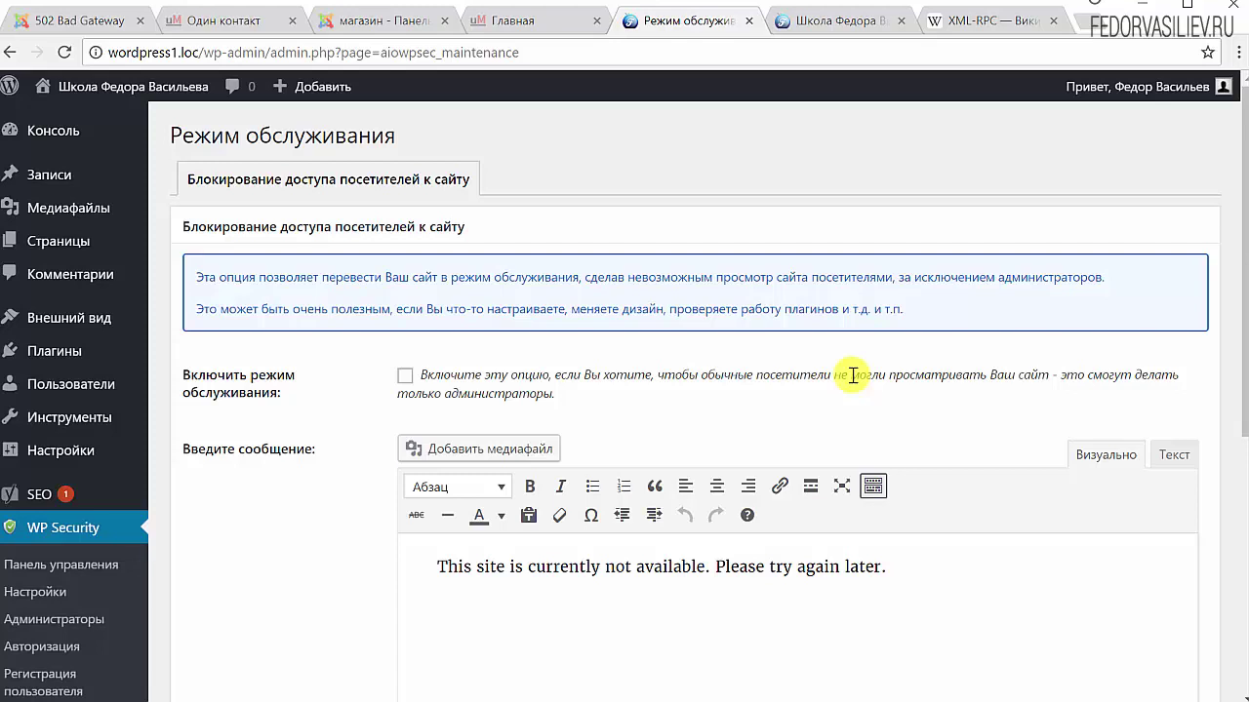
pyautogui.scroll(-2, 825, 354)
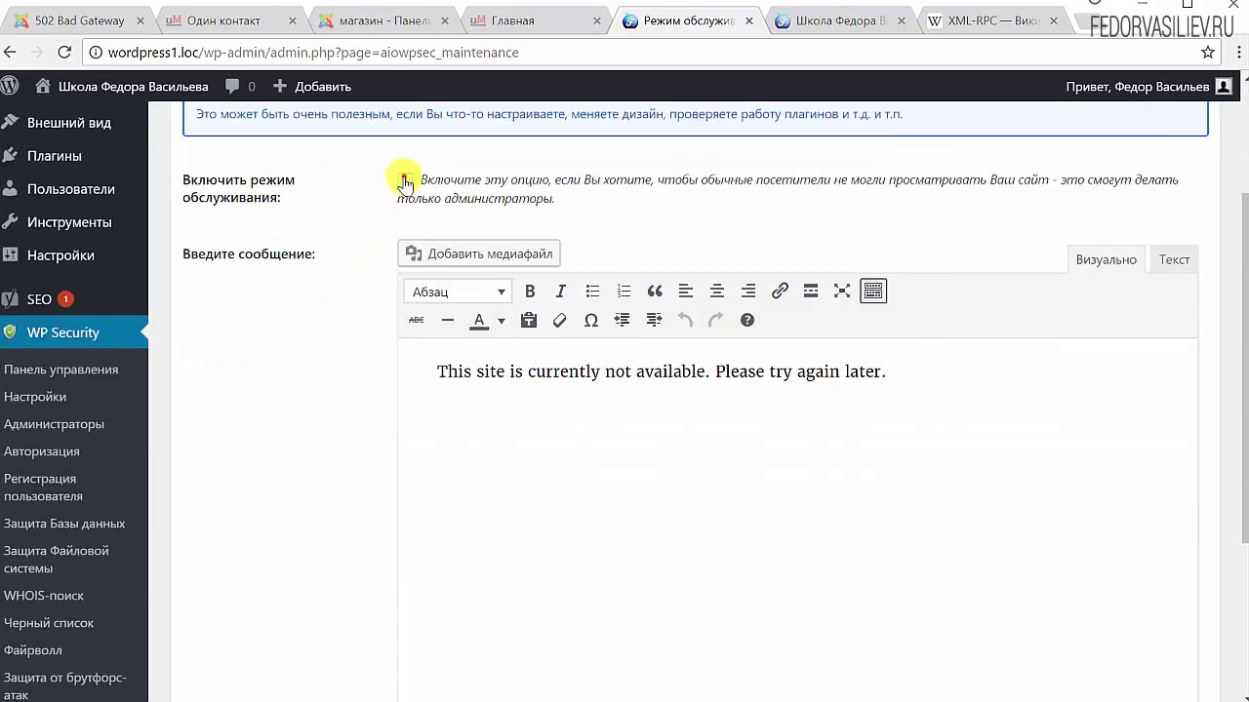
pyautogui.click(405, 181)
pyautogui.scroll(-3, 348, 292)
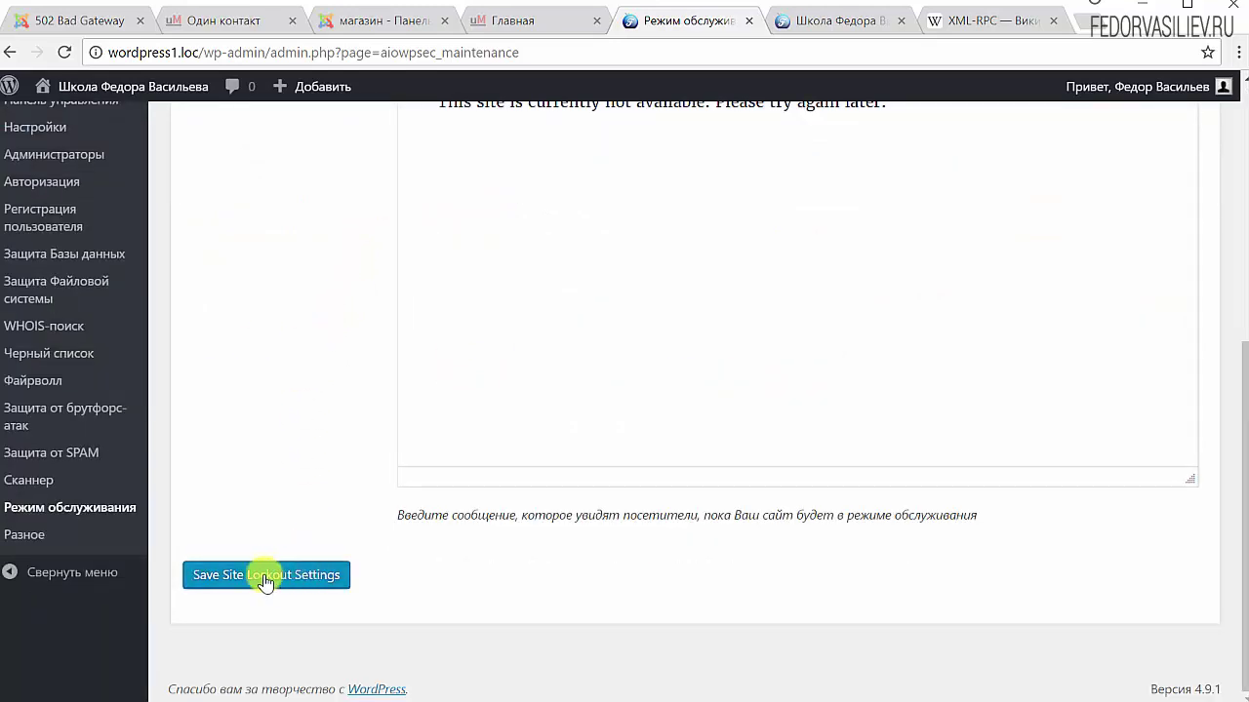
pyautogui.click(266, 578)
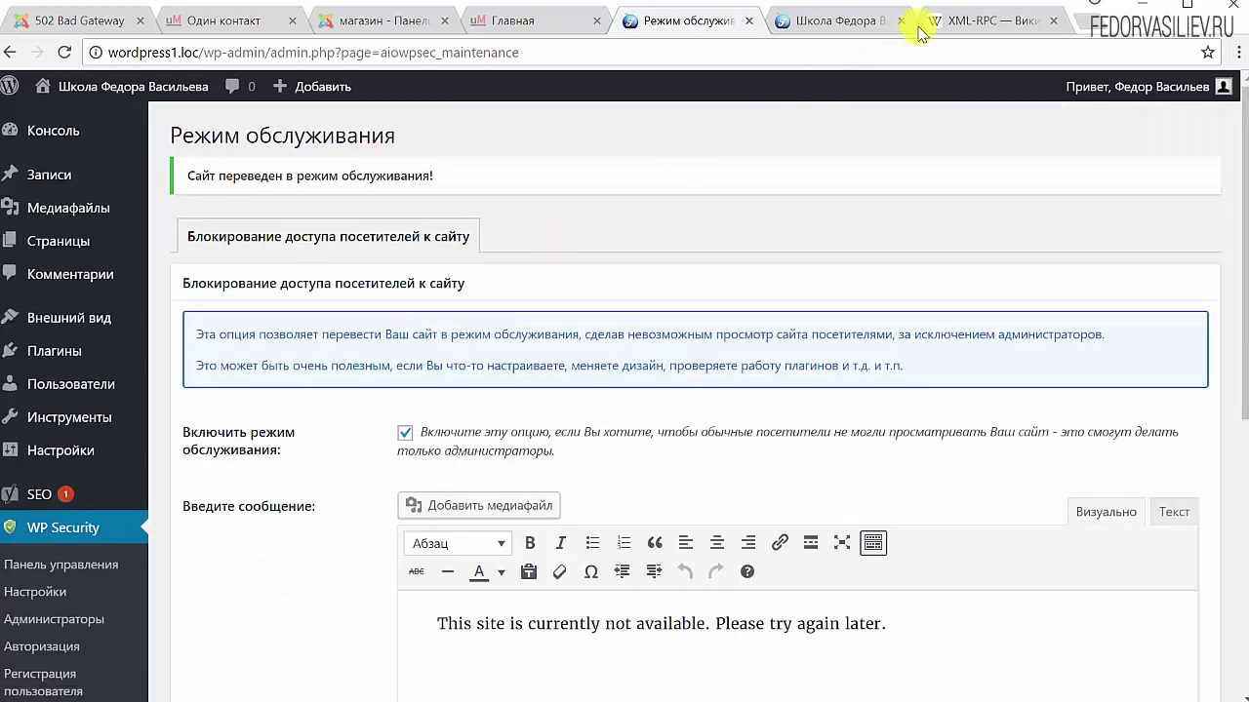
pyautogui.click(825, 22)
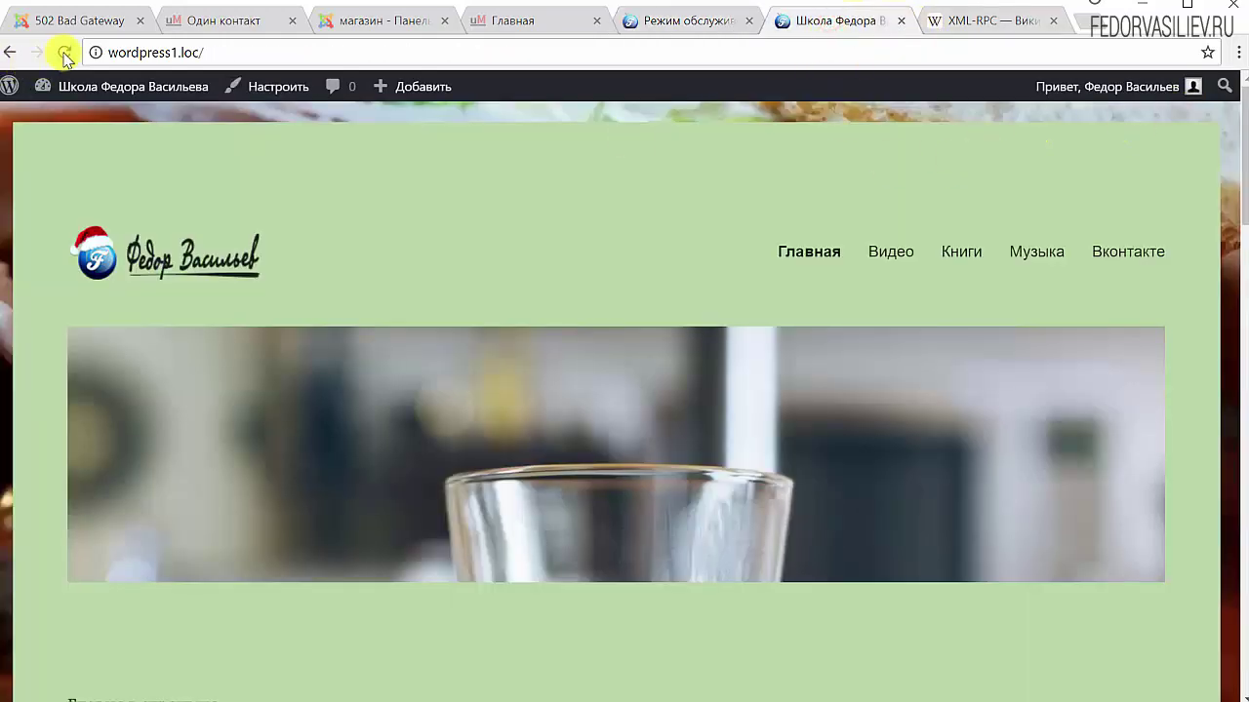
# Scroll through the site's front page to see how it appears to visitors
pyautogui.scroll(-6, 335, 326)
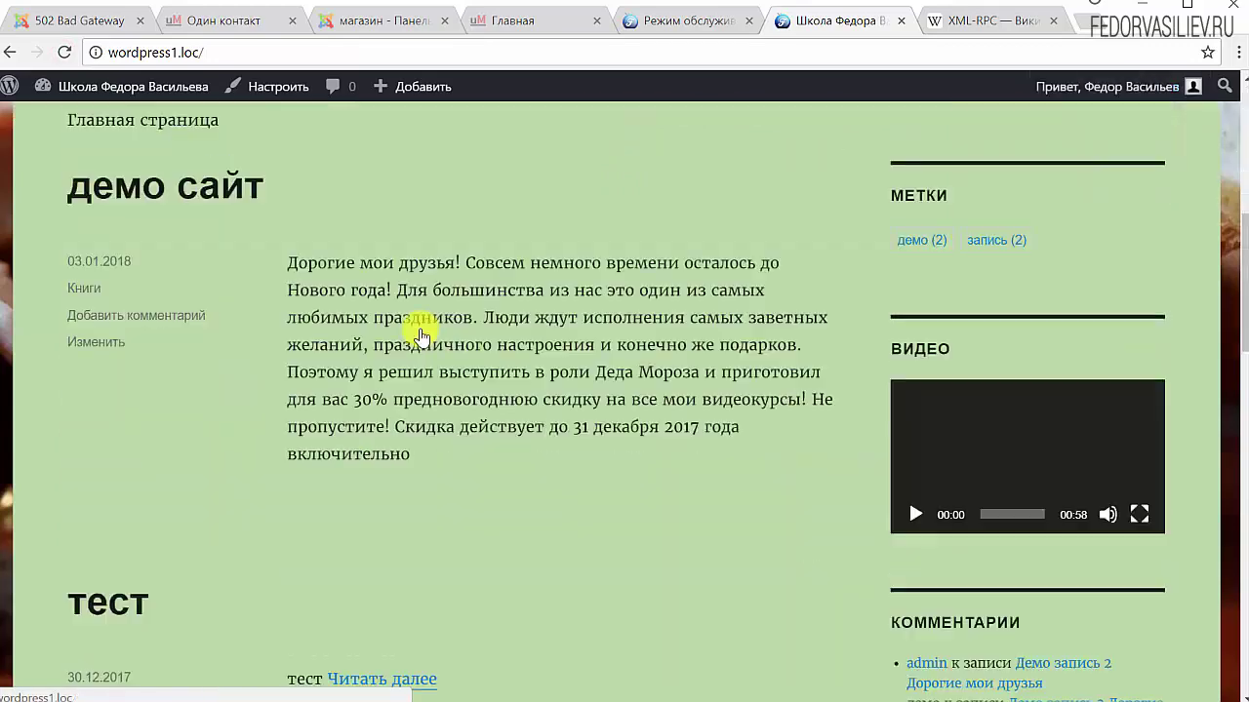
pyautogui.scroll(5, 422, 356)
pyautogui.scroll(1, 422, 356)
pyautogui.moveTo(1112, 86)
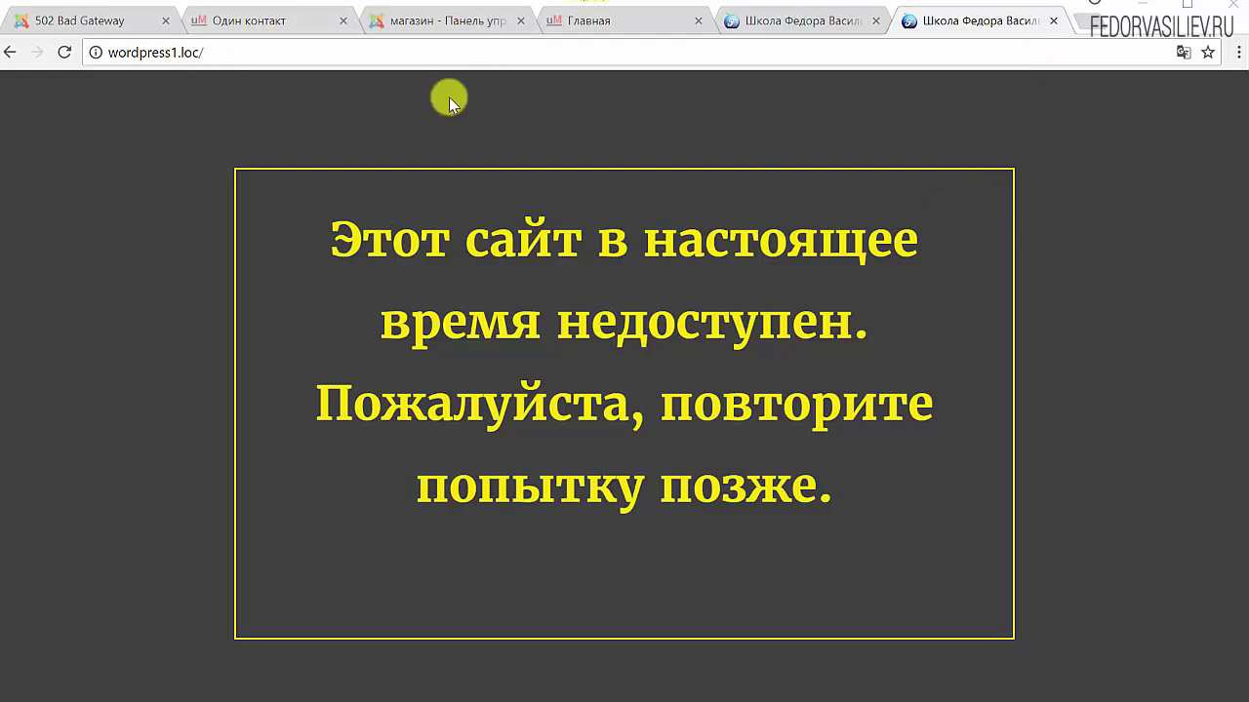
# Try loading the site's /wp-admin/ address and then the /wp-login/ address
pyautogui.click(466, 52)
pyautogui.click(805, 28)
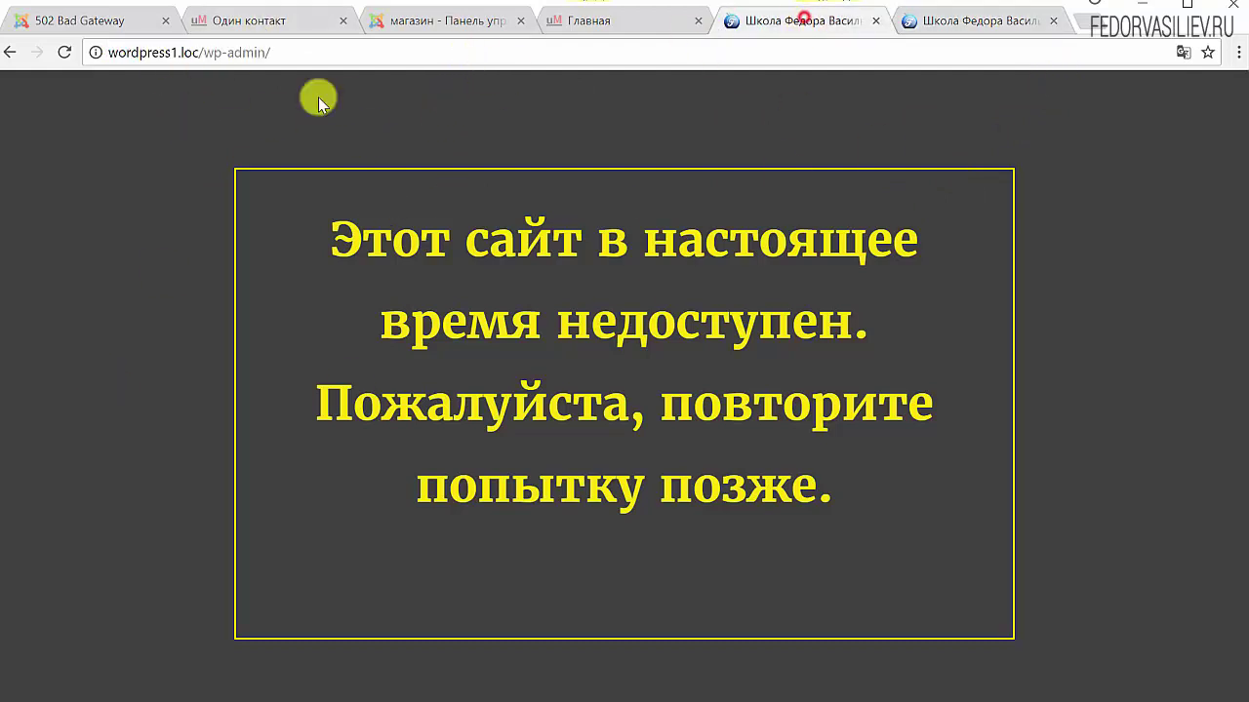
pyautogui.click(264, 55)
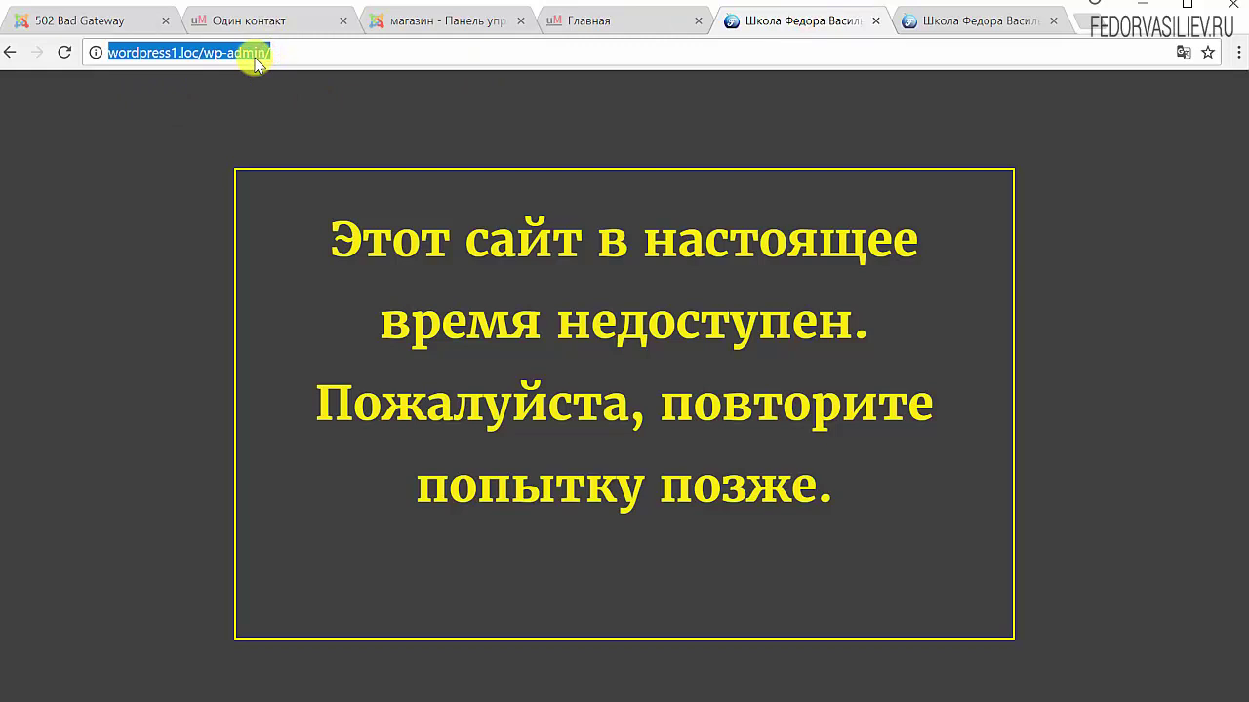
pyautogui.click(291, 50)
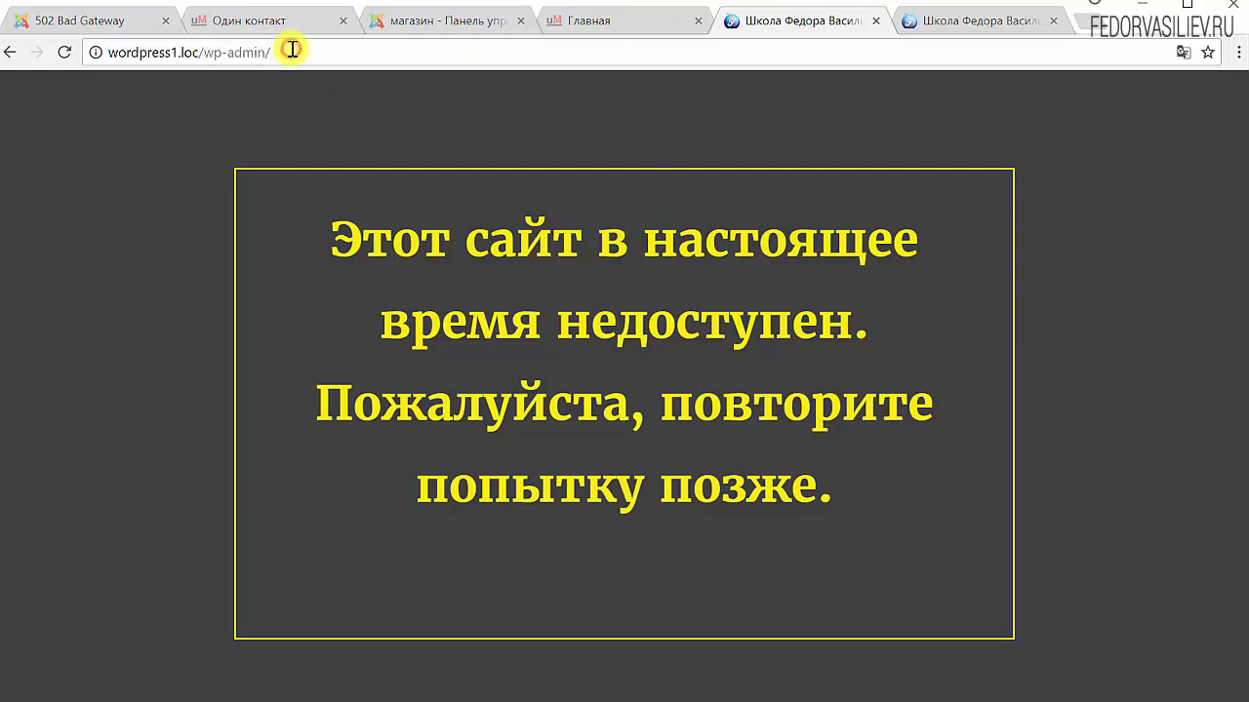
pyautogui.press('Return')
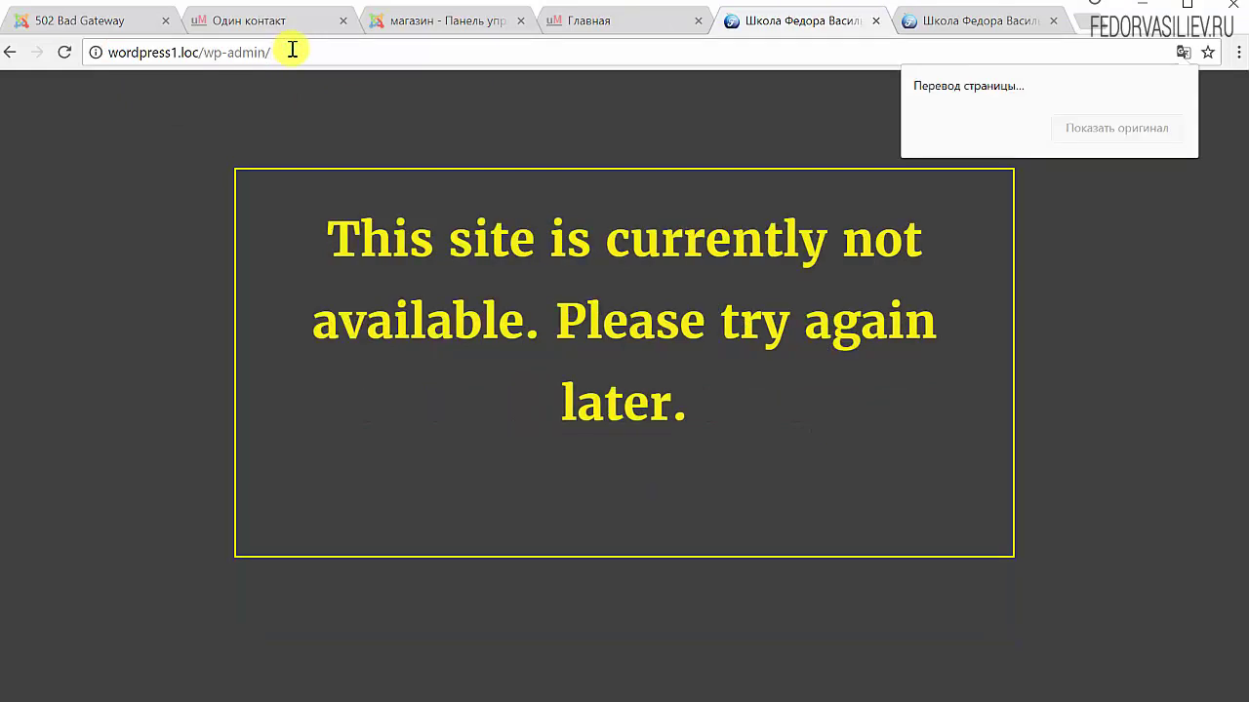
pyautogui.click(257, 52)
pyautogui.click(266, 54)
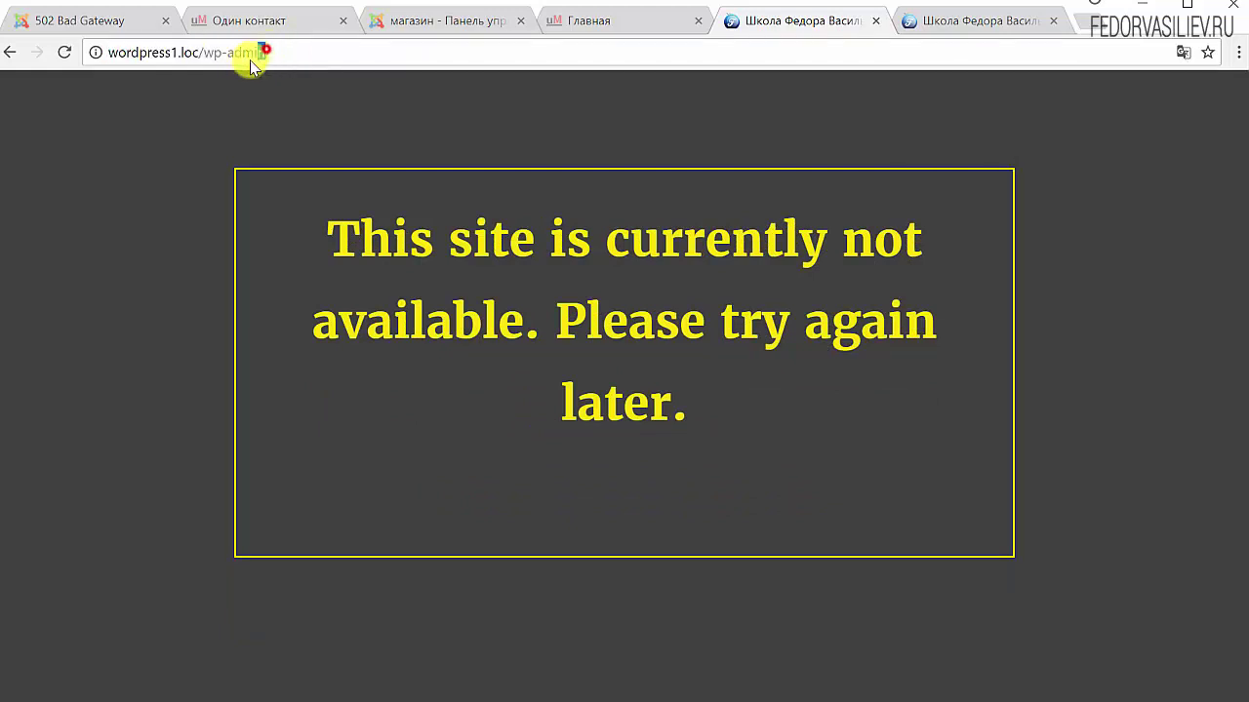
pyautogui.moveTo(251, 60); pyautogui.dragTo(230, 59)
pyautogui.write('login/')
pyautogui.press('Return')
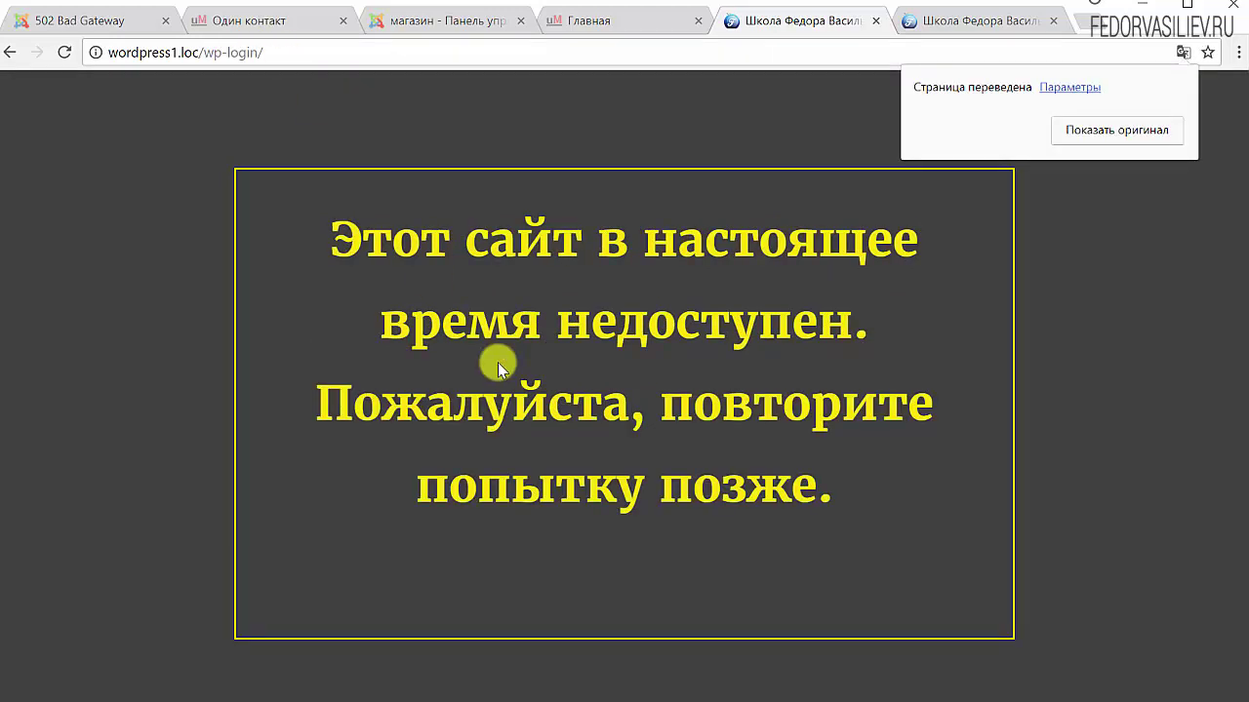
# Copy the wp-login.php?loggedout=true URL from Notepad and load it in the browser
pyautogui.hotkey('alt', 'Tab')
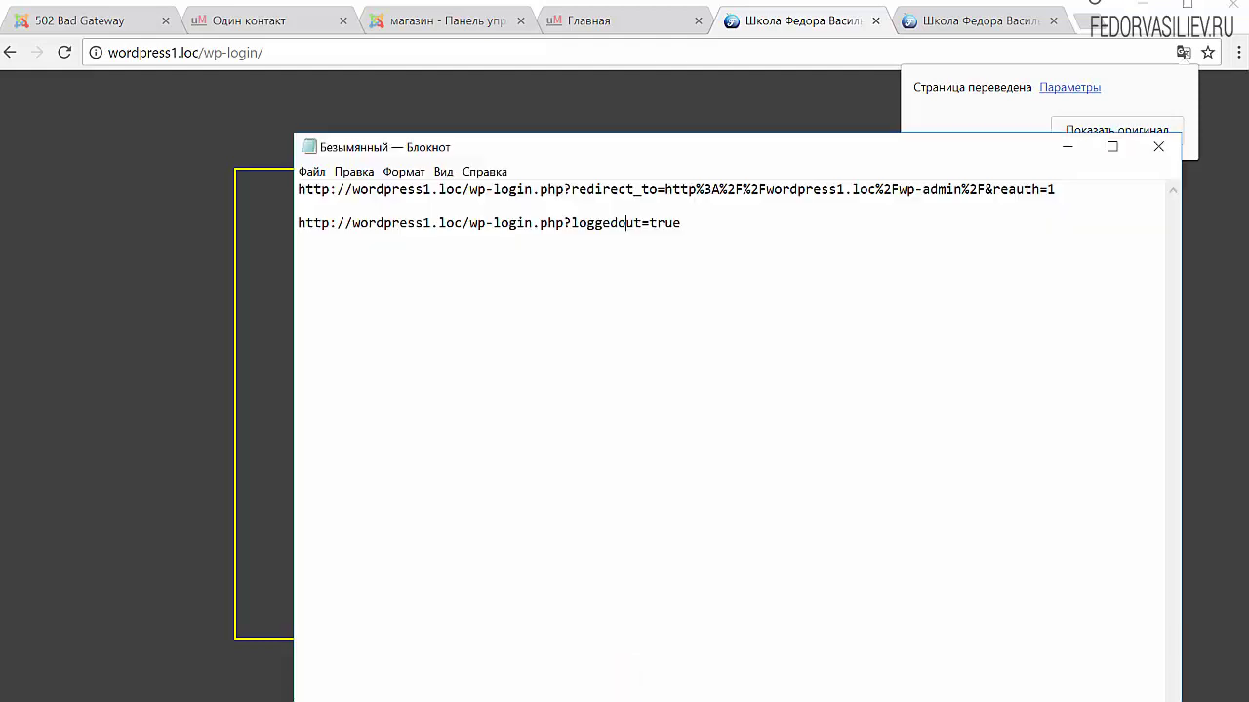
pyautogui.moveTo(687, 223); pyautogui.dragTo(256, 223)
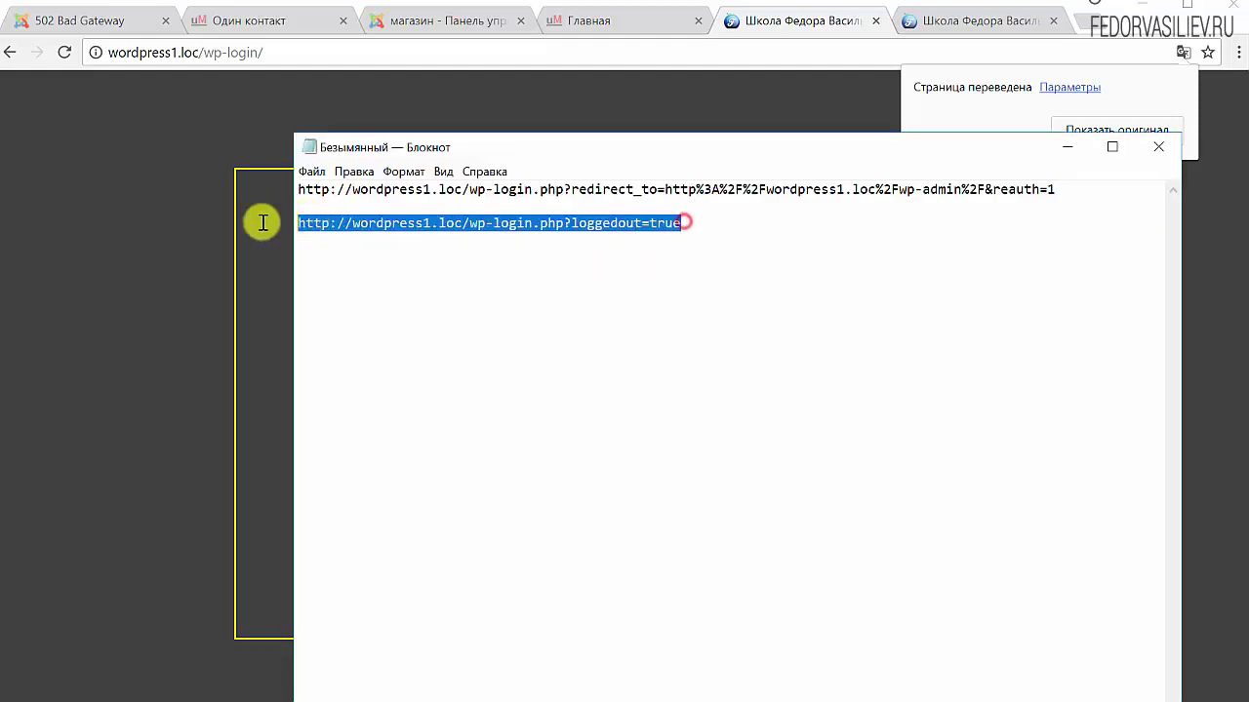
pyautogui.rightClick(377, 222)
pyautogui.click(413, 281)
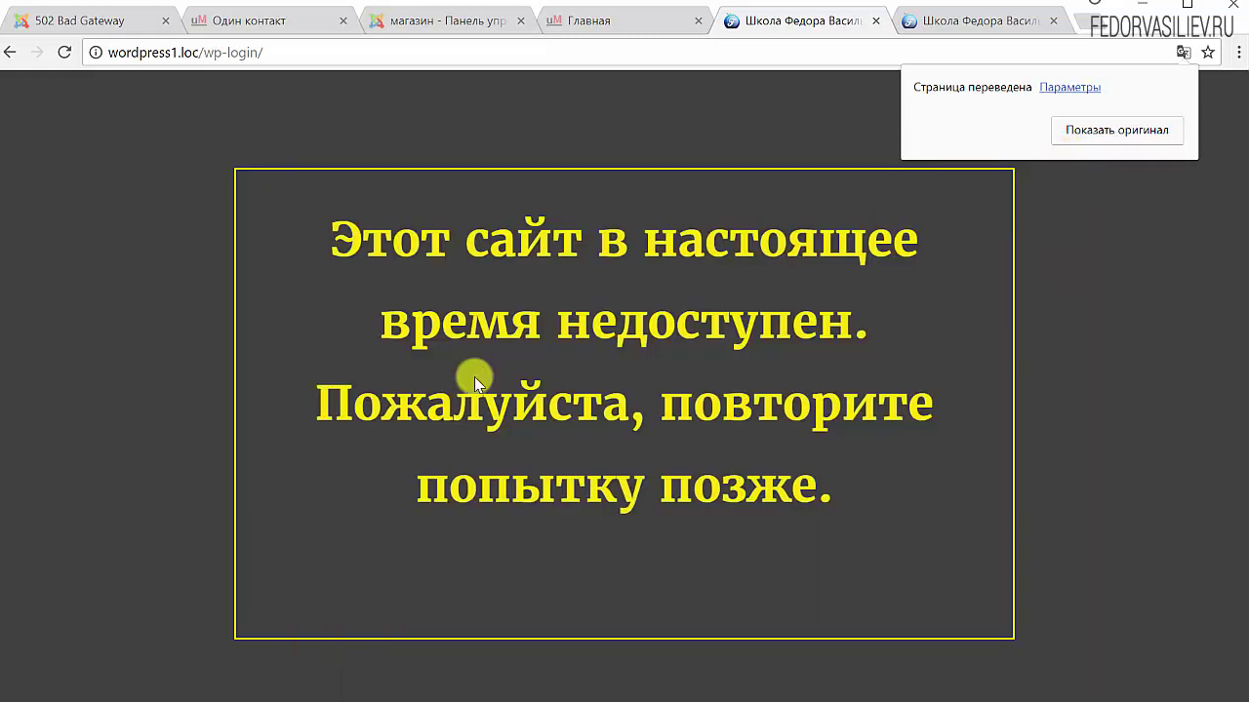
pyautogui.moveTo(276, 54); pyautogui.dragTo(171, 53)
pyautogui.moveTo(85, 43); pyautogui.dragTo(62, 42)
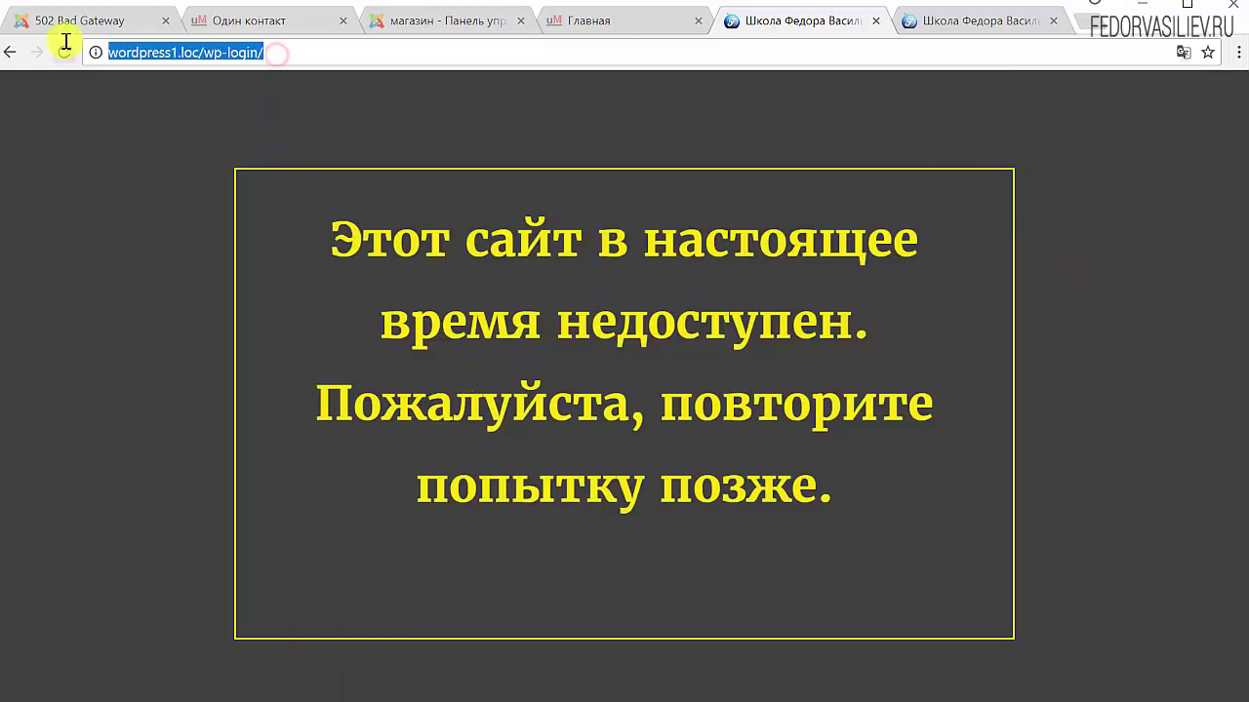
pyautogui.hotkey('ctrl', 'v')
pyautogui.press('Return')
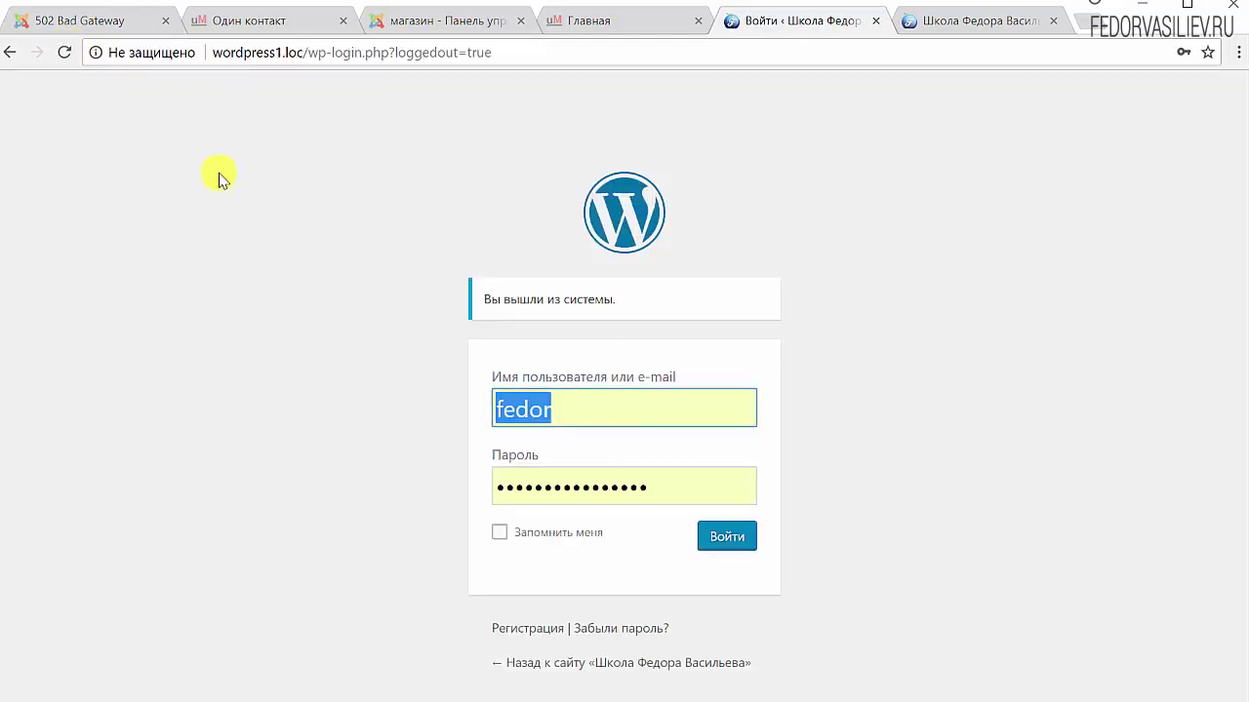
# Log in to the admin area and open the WP Security dashboard
pyautogui.click(719, 543)
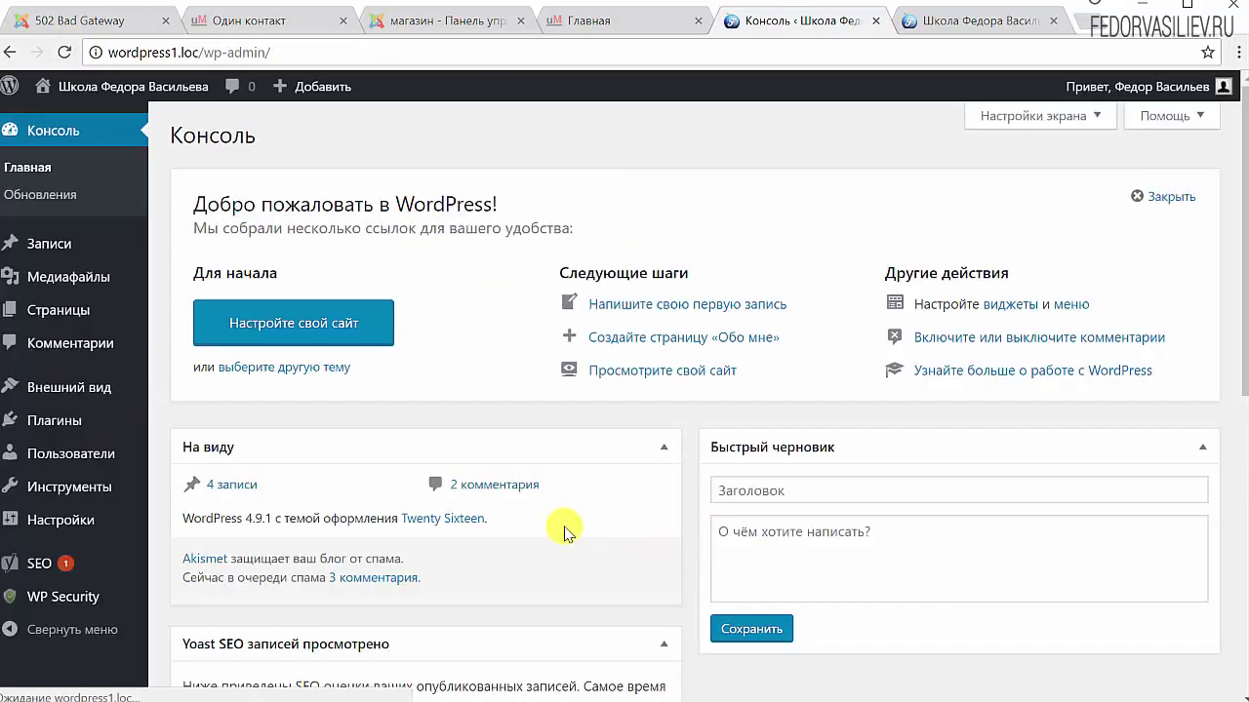
pyautogui.click(22, 594)
pyautogui.scroll(-2, 418, 369)
pyautogui.scroll(-5, 417, 369)
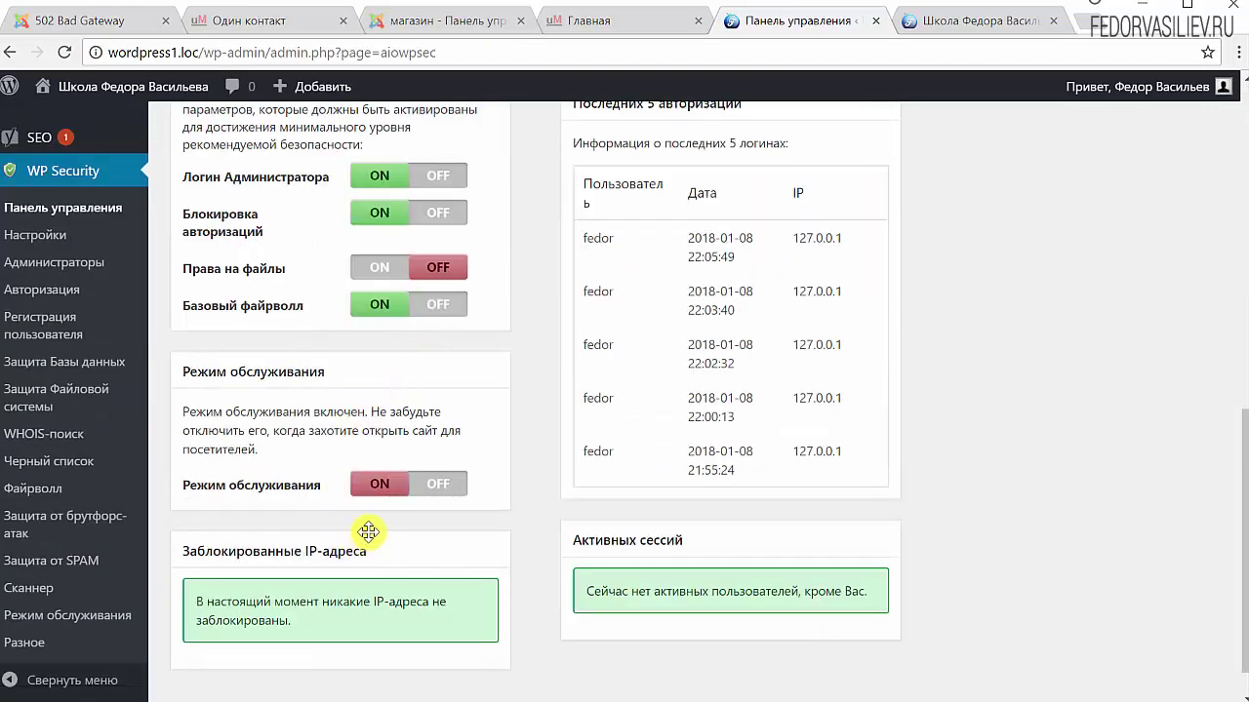
# Resave the Maintenance Mode settings with maintenance mode still enabled
pyautogui.click(371, 484)
pyautogui.scroll(-2, 321, 348)
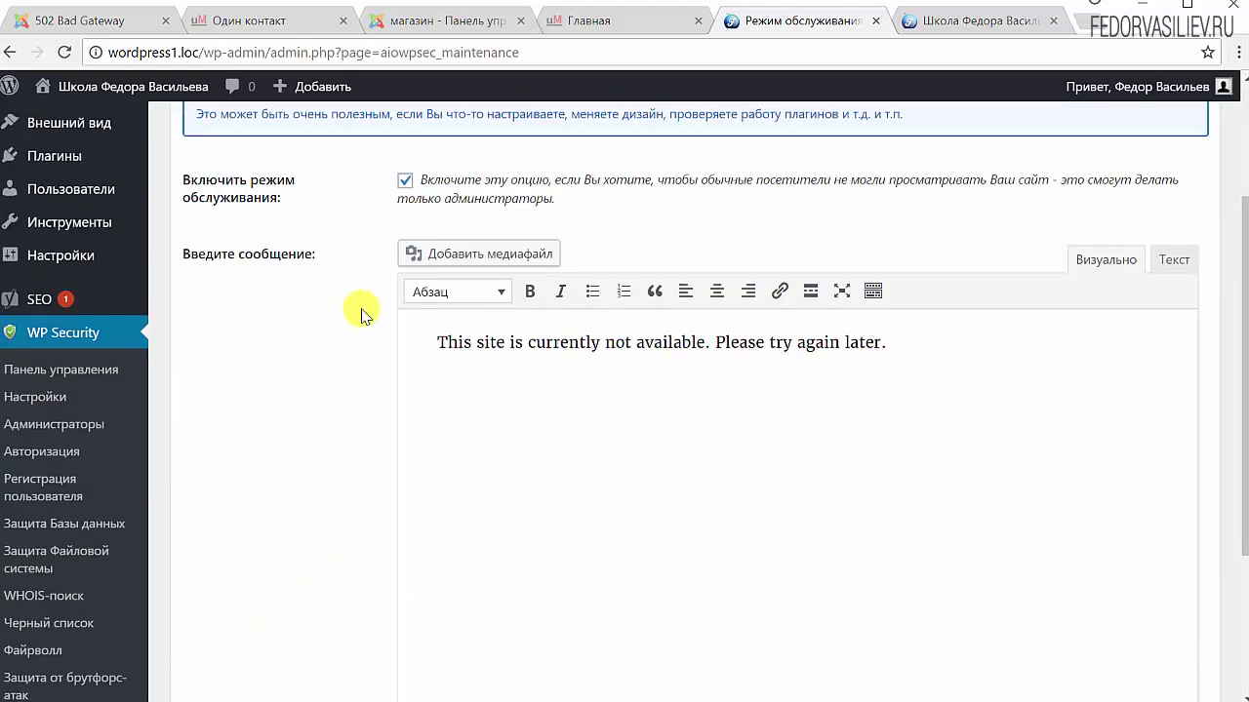
pyautogui.scroll(-3, 273, 412)
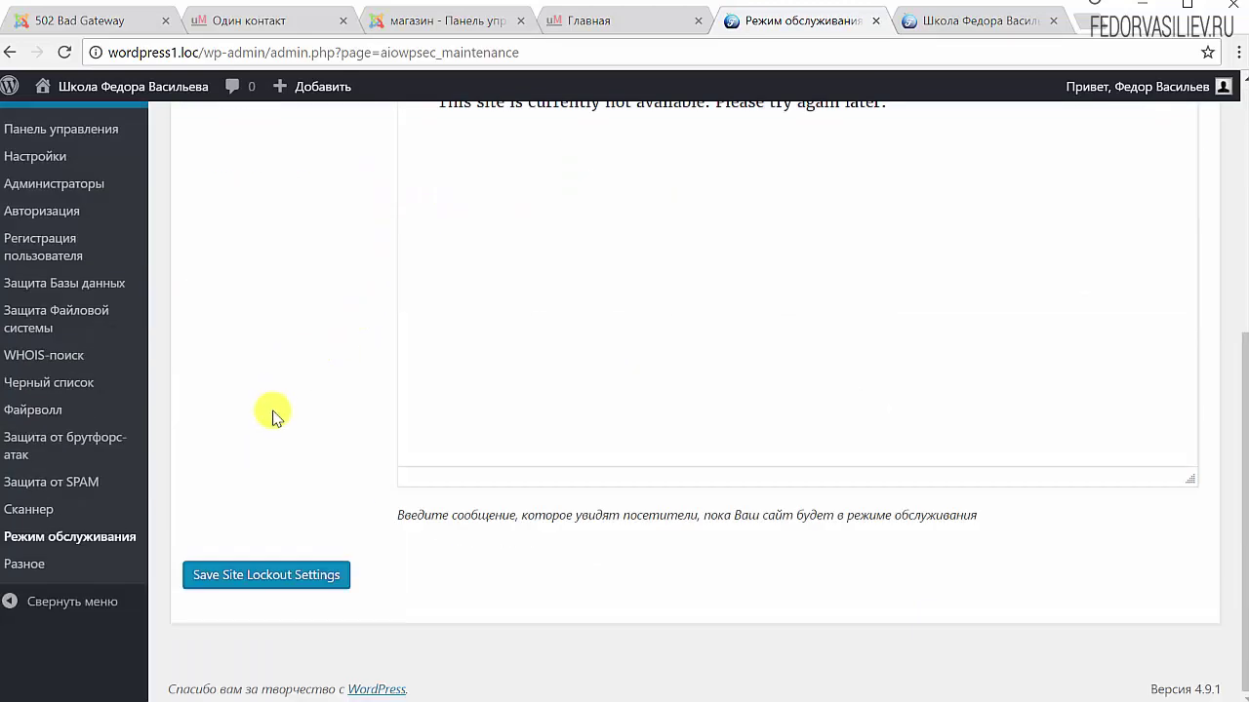
pyautogui.click(283, 579)
pyautogui.click(948, 33)
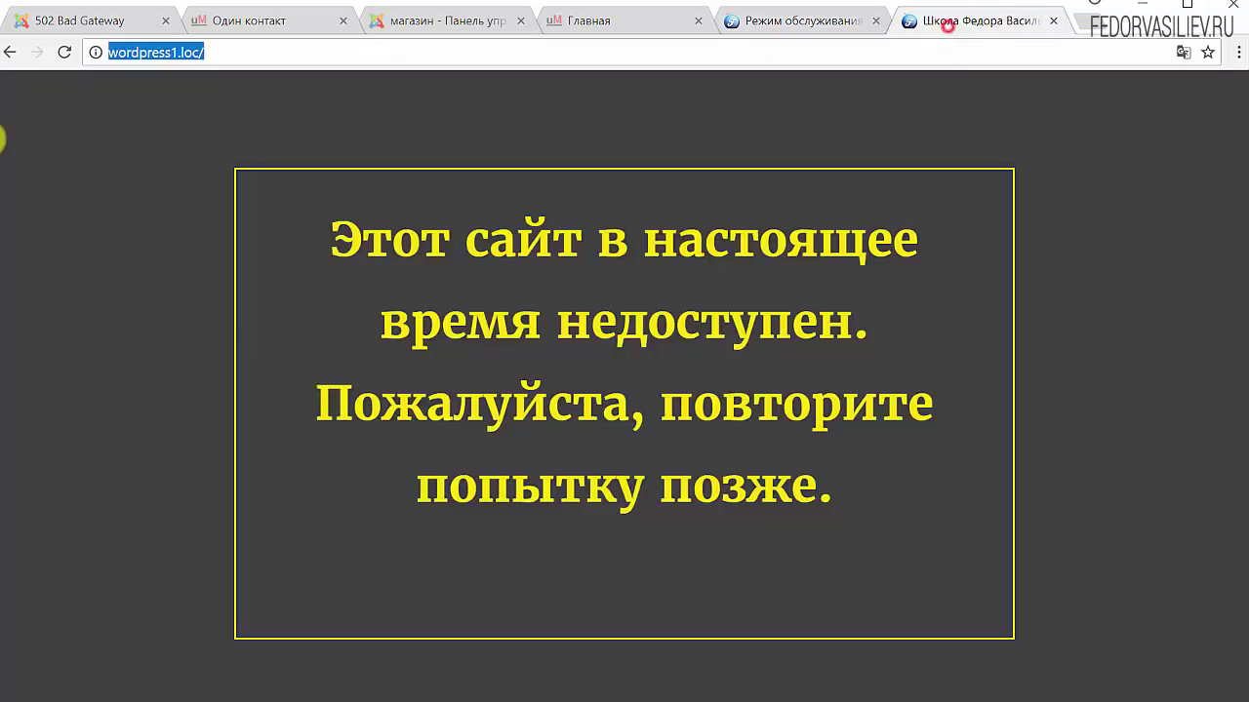
# Reload the front page as the signed-in admin, then log out from the Howdy menu
pyautogui.click(64, 52)
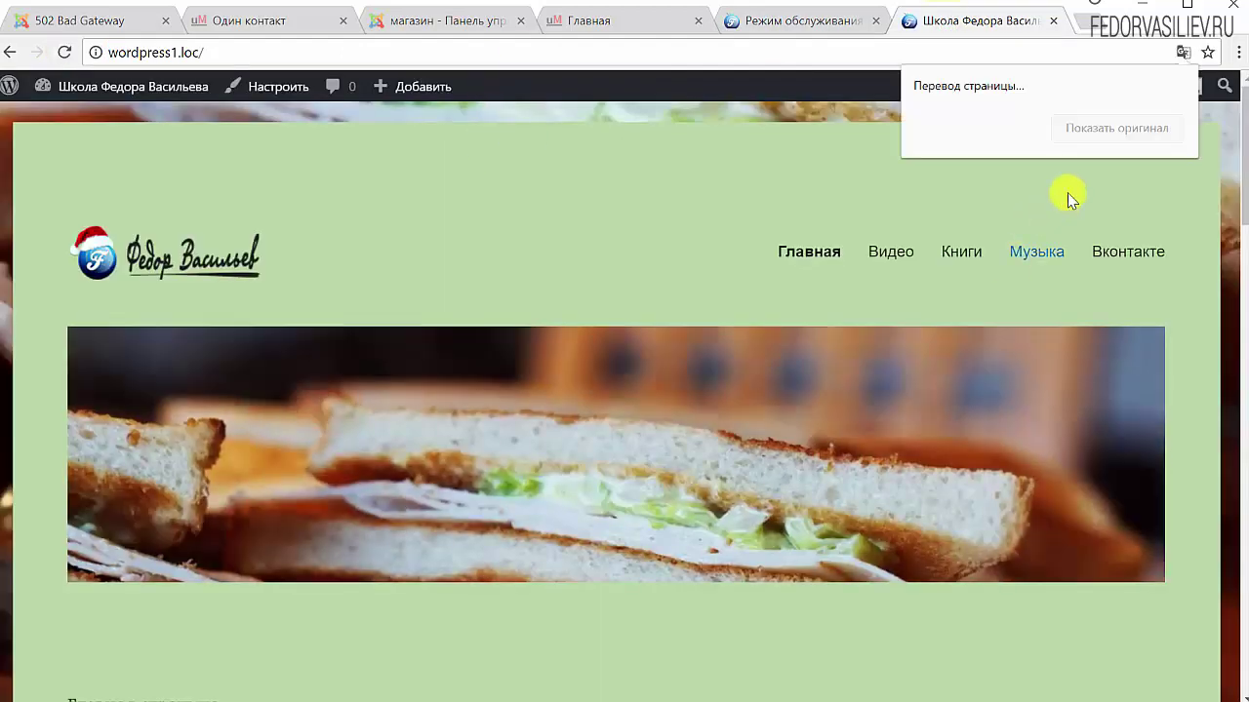
pyautogui.moveTo(1129, 99)
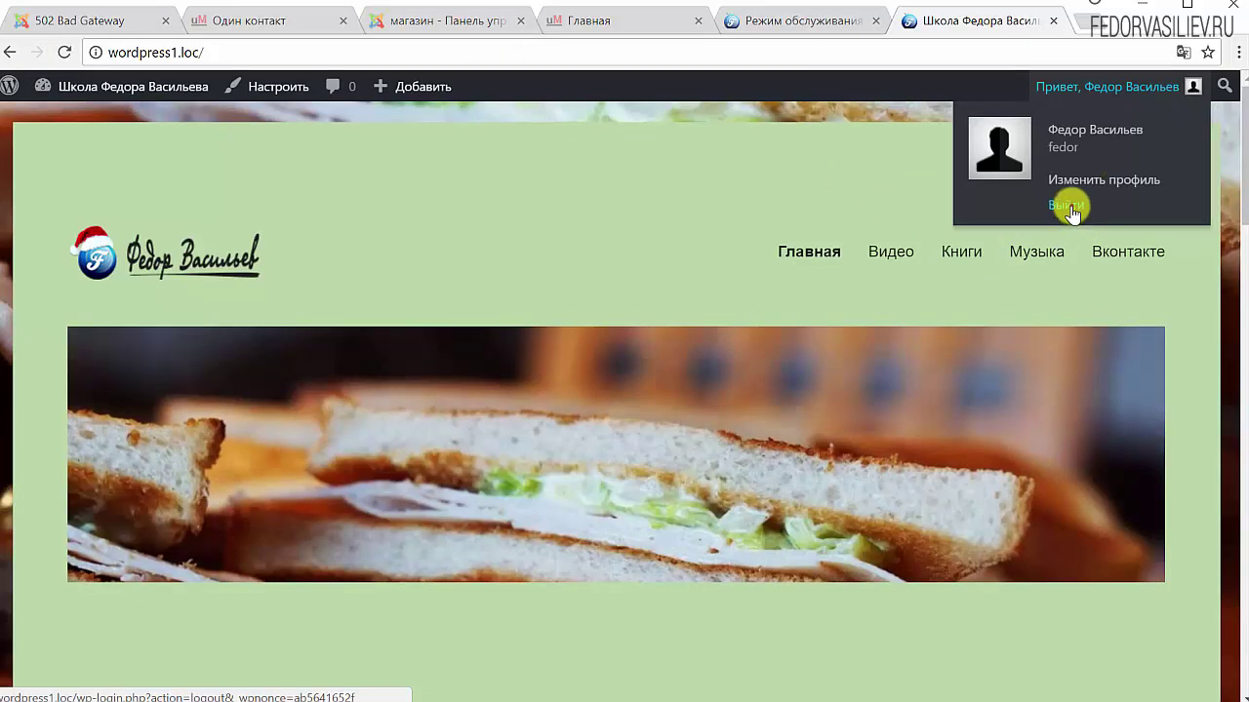
pyautogui.click(1067, 207)
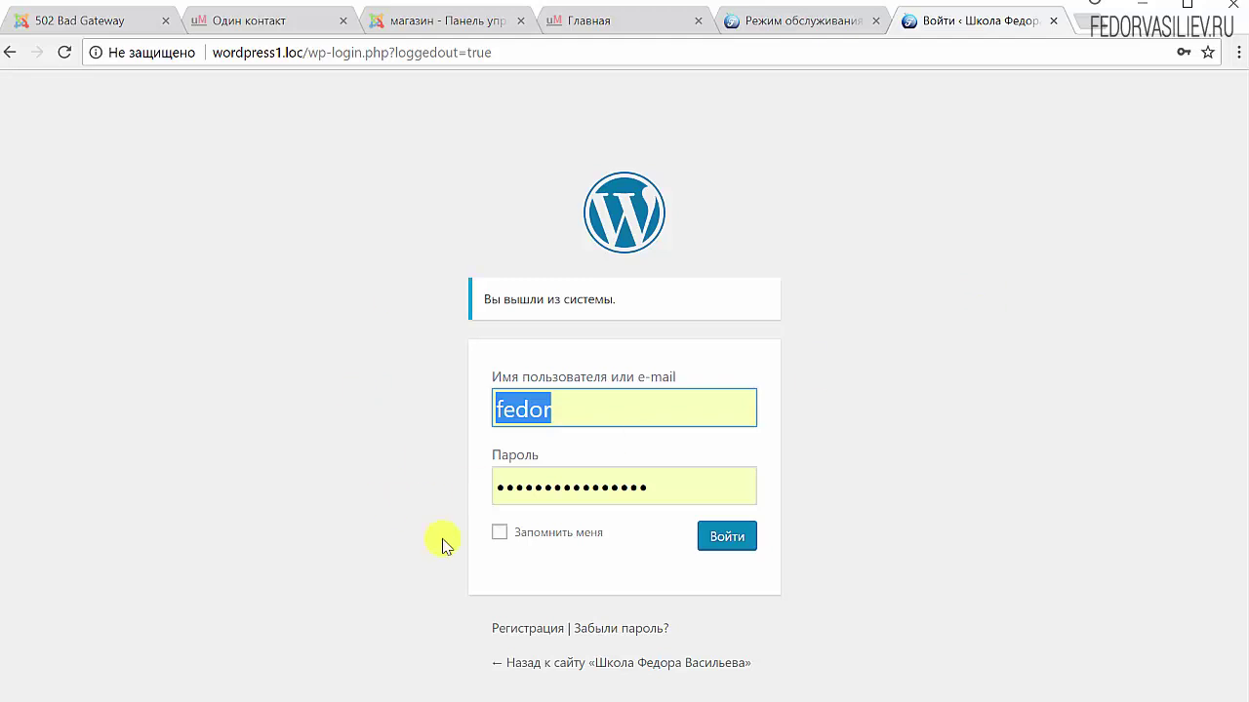
pyautogui.click(419, 47)
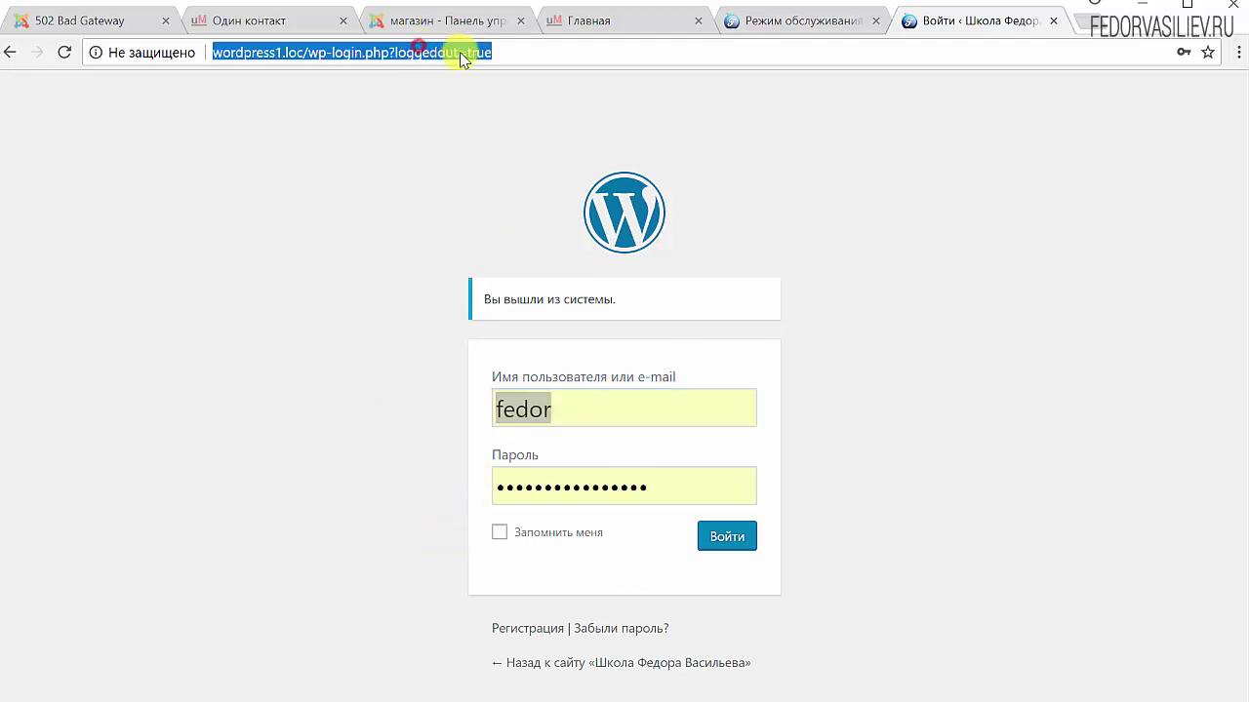
# Remove 'wp-login.php?loggedout=true' from the address to load wordpress1.loc/ as a visitor
pyautogui.click(495, 49)
pyautogui.moveTo(507, 50); pyautogui.dragTo(209, 65)
pyautogui.click(858, 20)
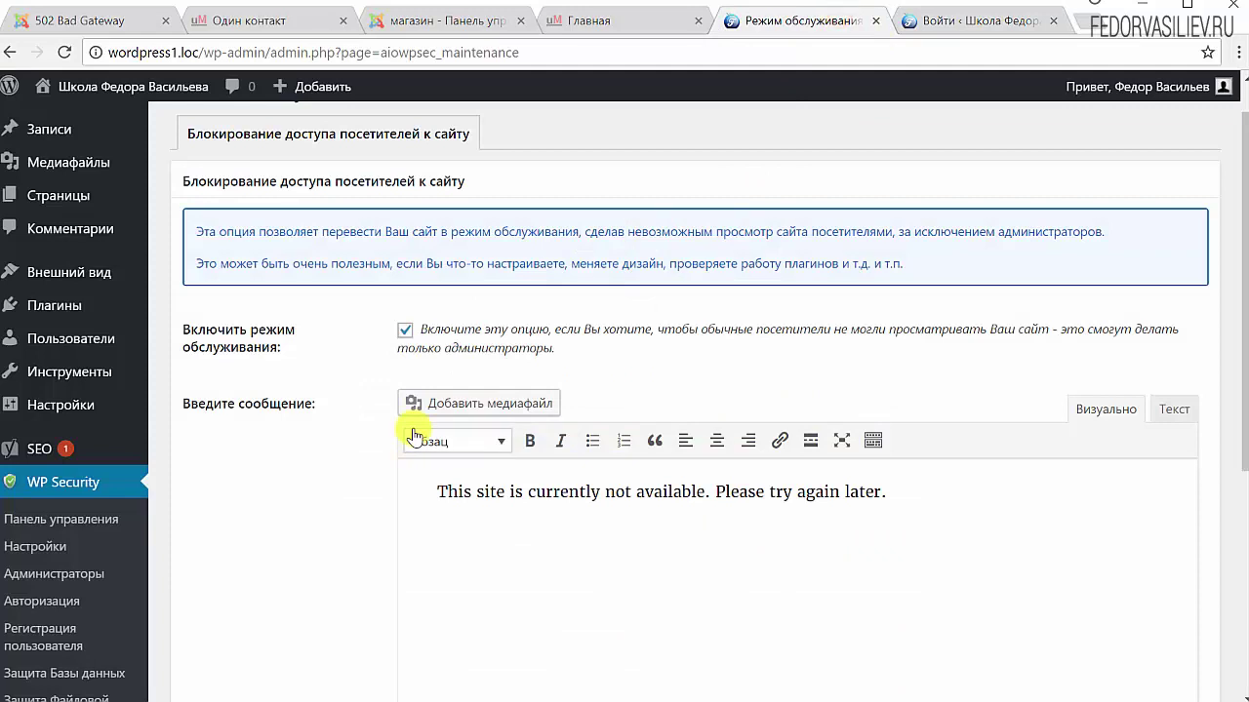
pyautogui.click(976, 20)
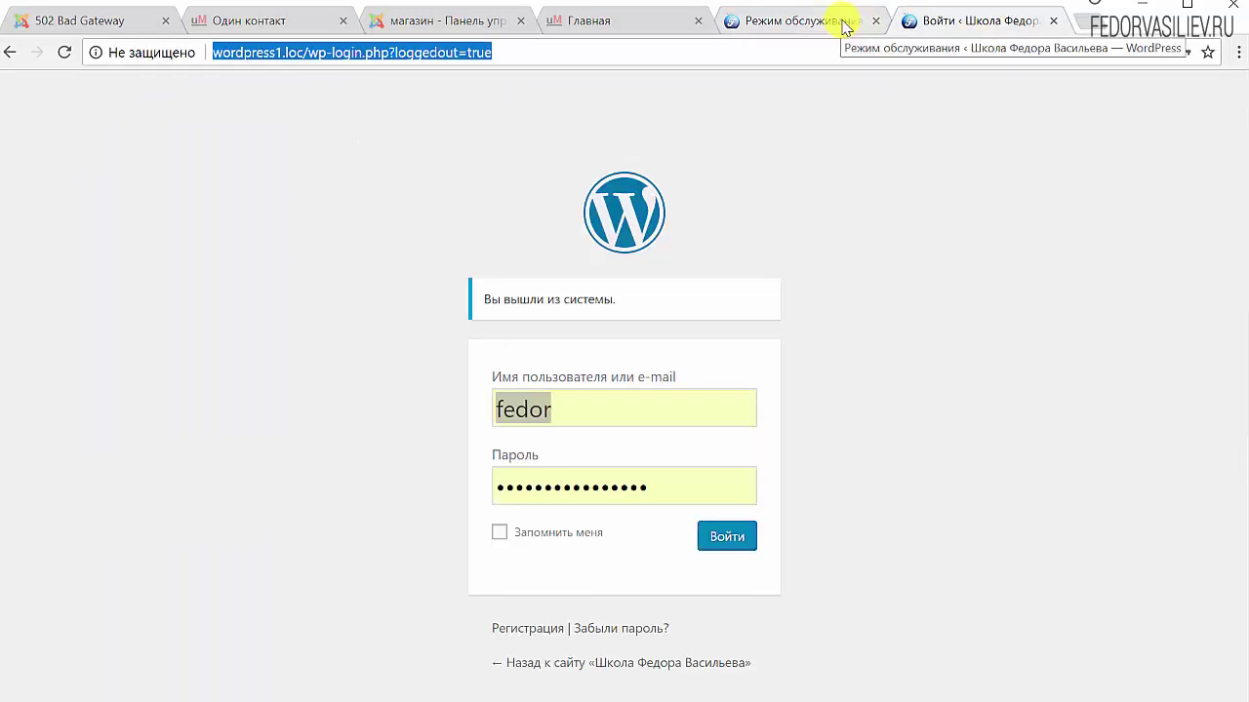
pyautogui.click(845, 24)
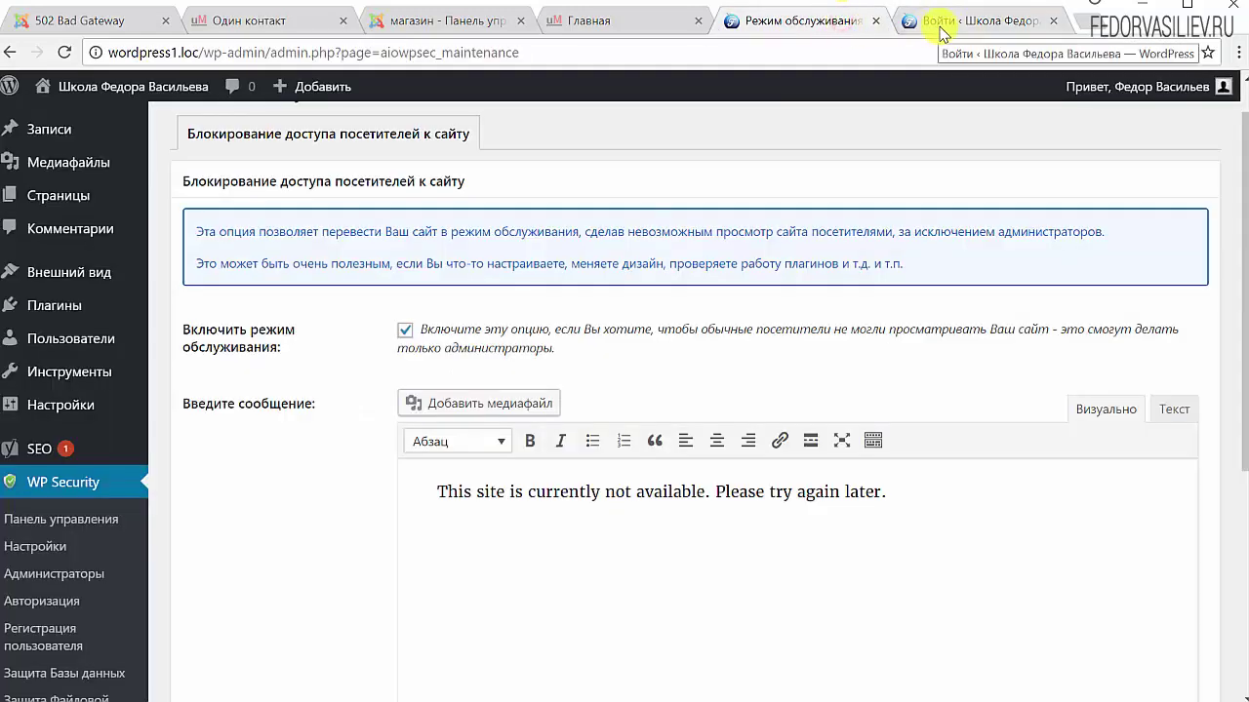
pyautogui.click(943, 24)
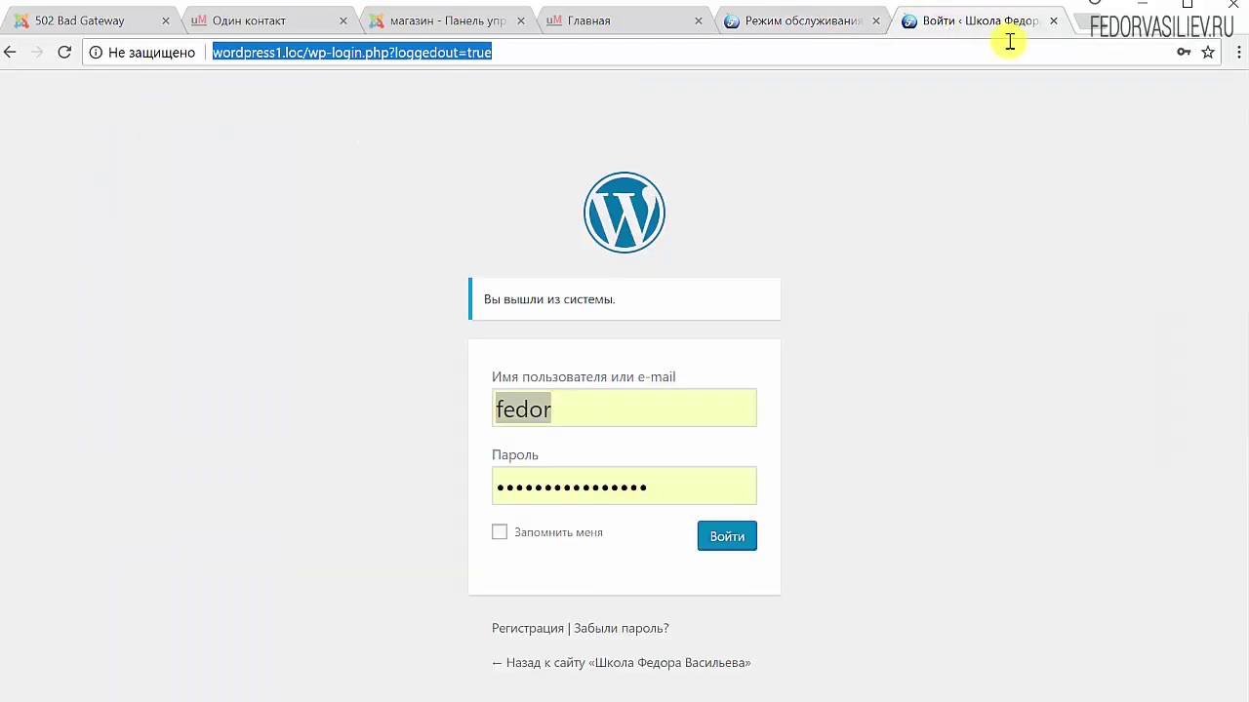
pyautogui.moveTo(312, 52); pyautogui.dragTo(566, 51)
pyautogui.press('BackSpace')
pyautogui.press('Return')
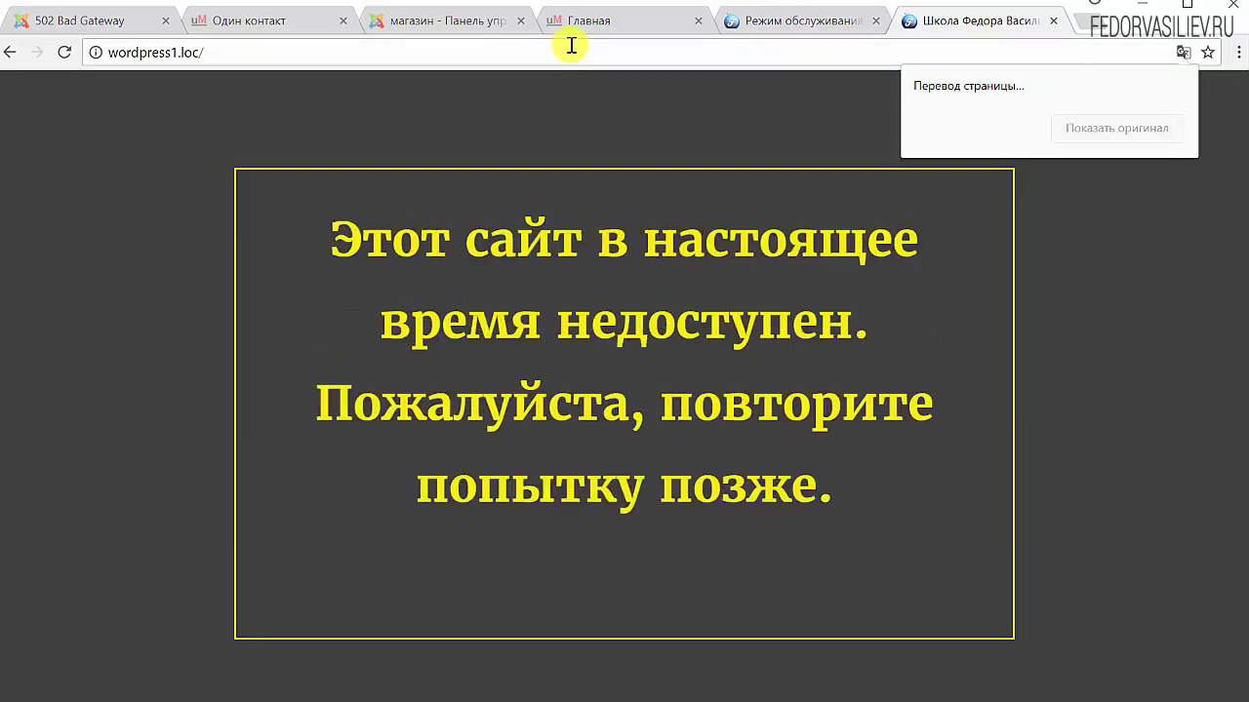
# Look over the maintenance settings and notice tabs, then close the Wikipedia XML-RPC page
pyautogui.click(830, 25)
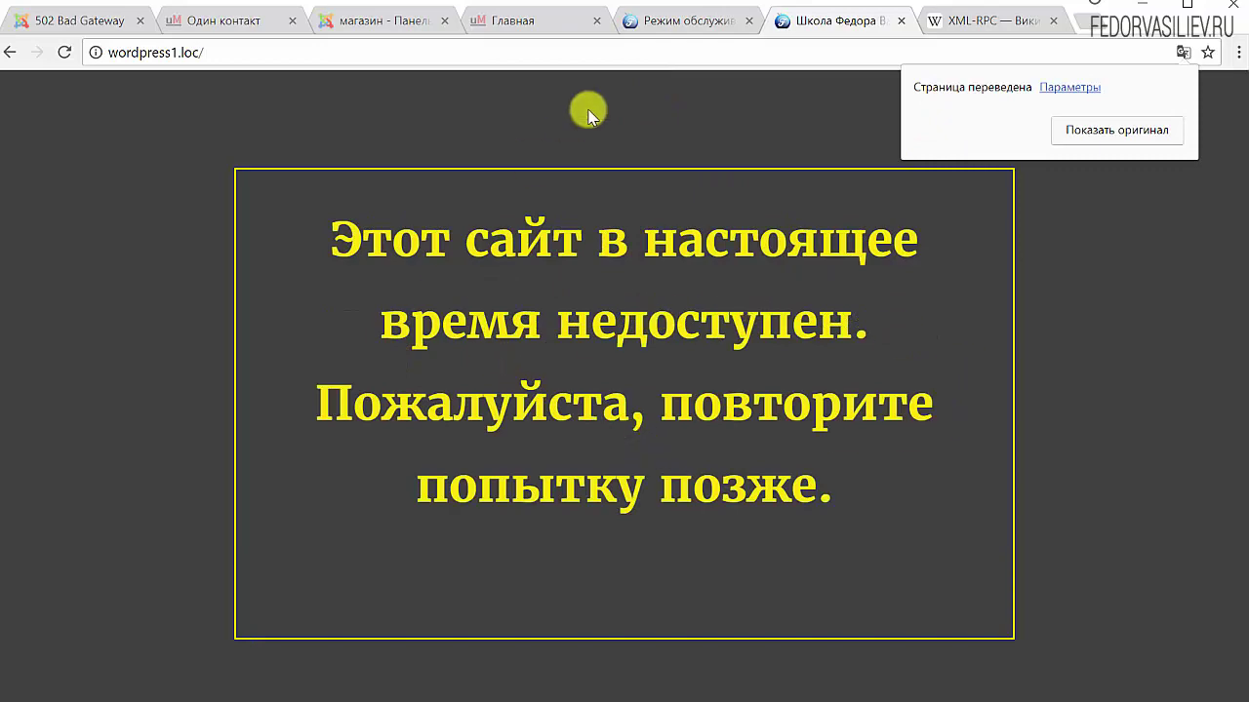
pyautogui.click(639, 25)
pyautogui.scroll(-4, 315, 390)
pyautogui.scroll(5, 422, 323)
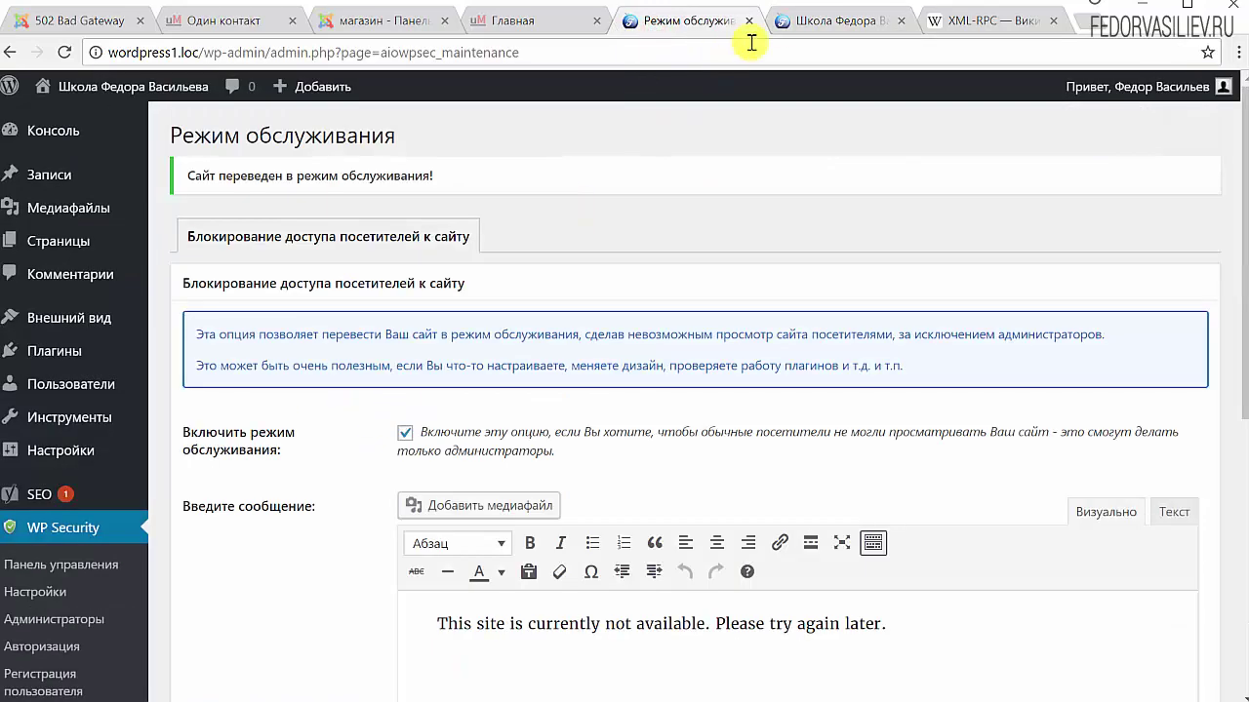
pyautogui.click(796, 21)
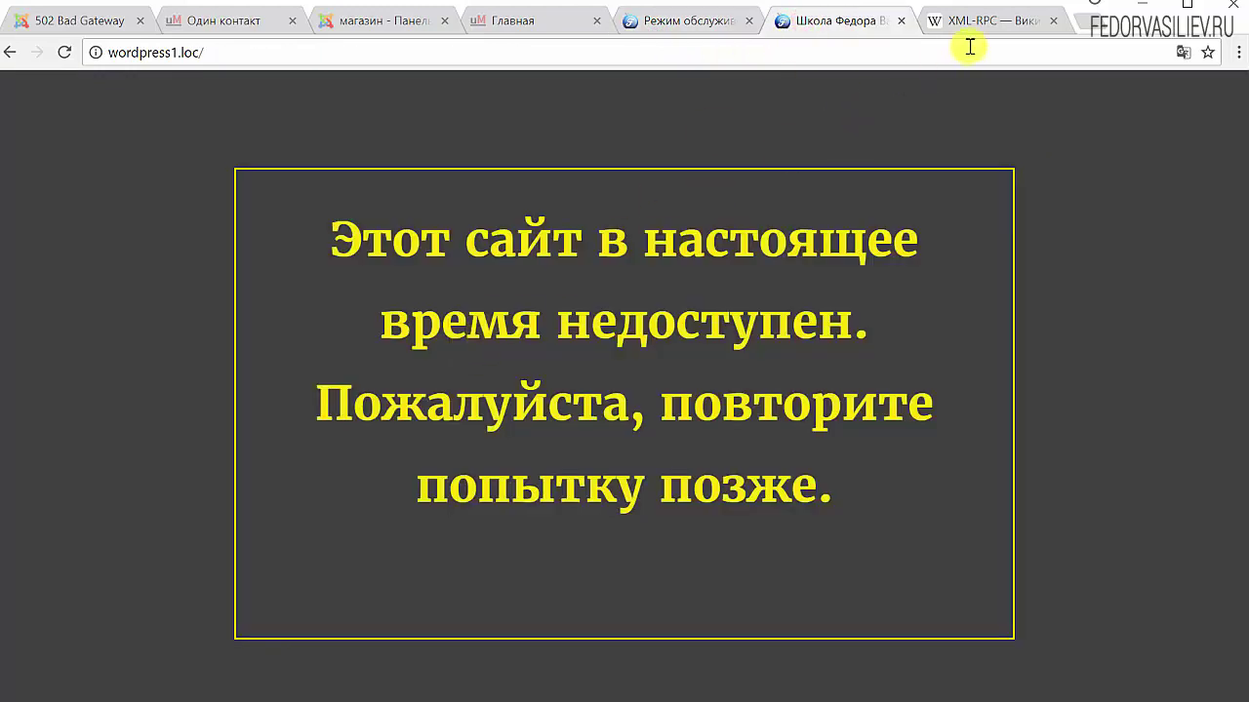
pyautogui.click(1055, 21)
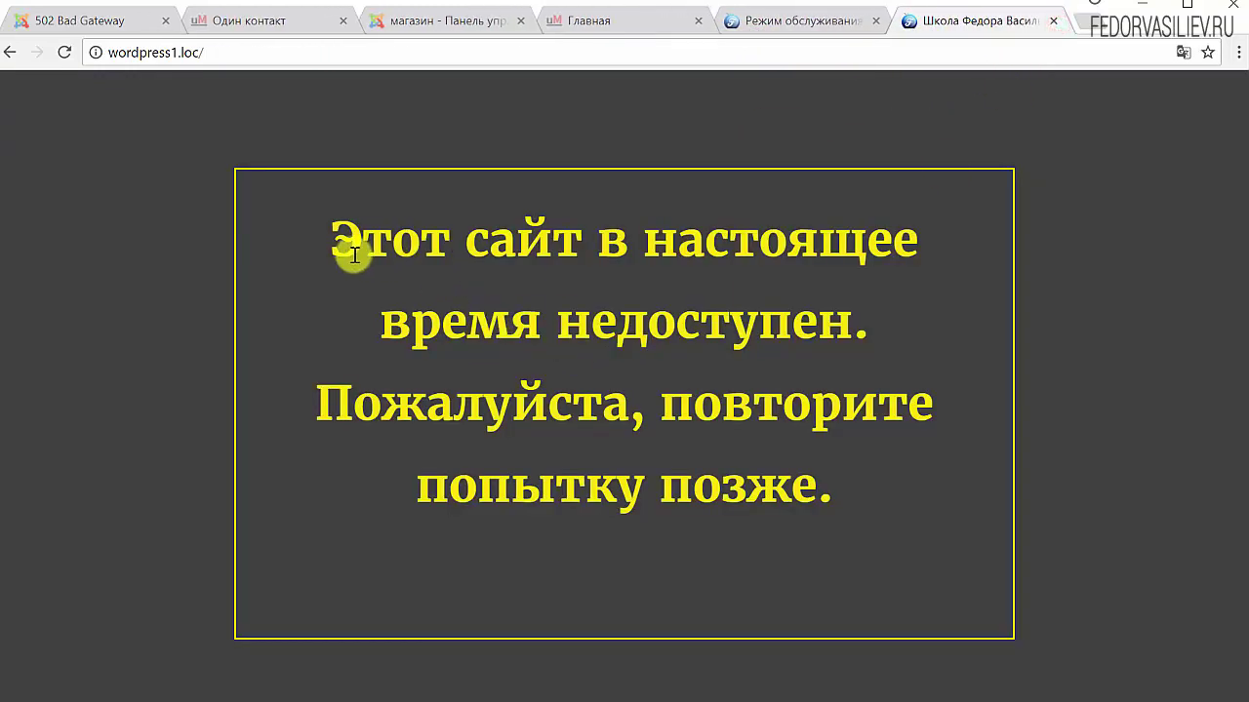
# Select the Russian maintenance notice text on the front page
pyautogui.moveTo(352, 252); pyautogui.dragTo(618, 508)
pyautogui.click(728, 501)
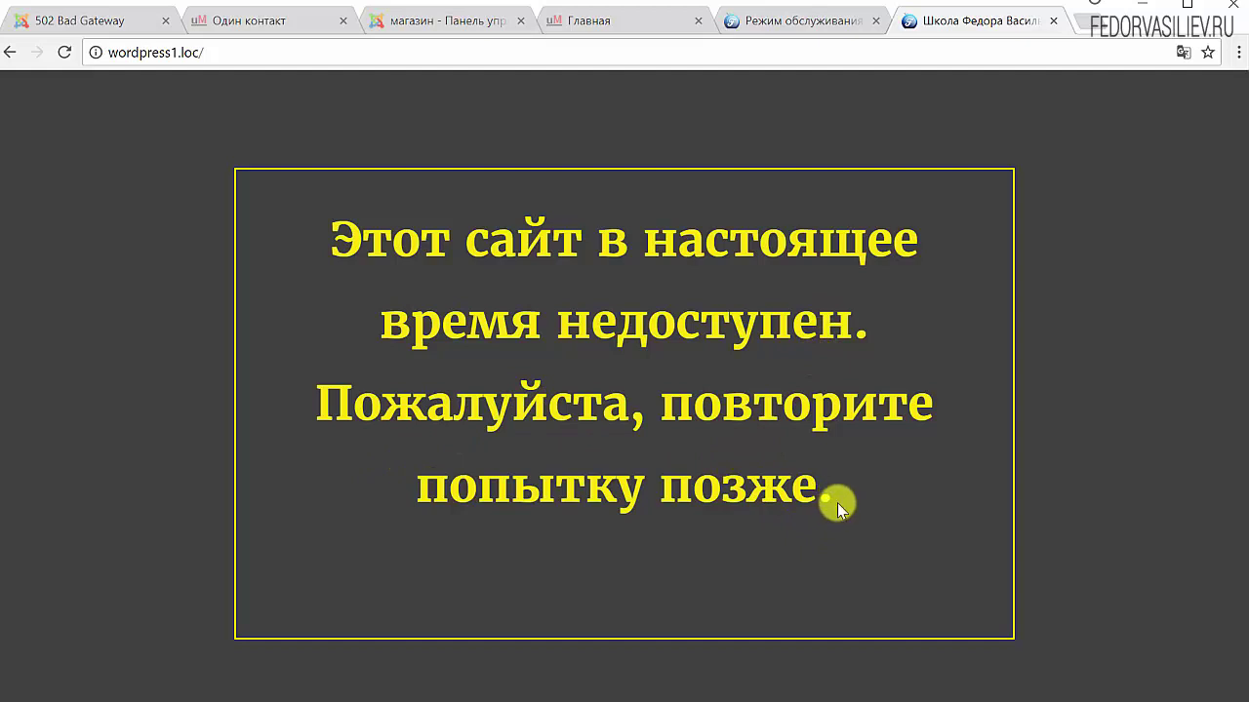
pyautogui.moveTo(837, 505); pyautogui.dragTo(337, 248)
pyautogui.hotkey('ctrl', 'c')
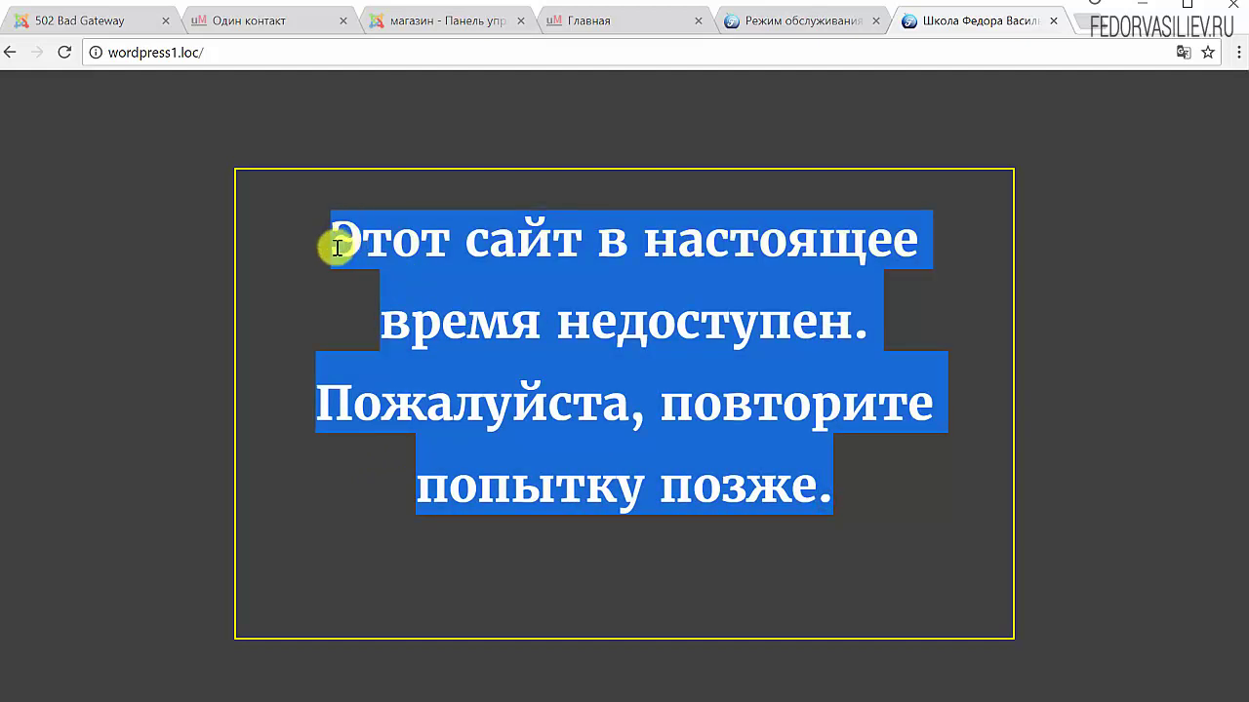
pyautogui.click(576, 289)
# Return to the maintenance settings and switch the message editor to plain-text view
pyautogui.click(825, 21)
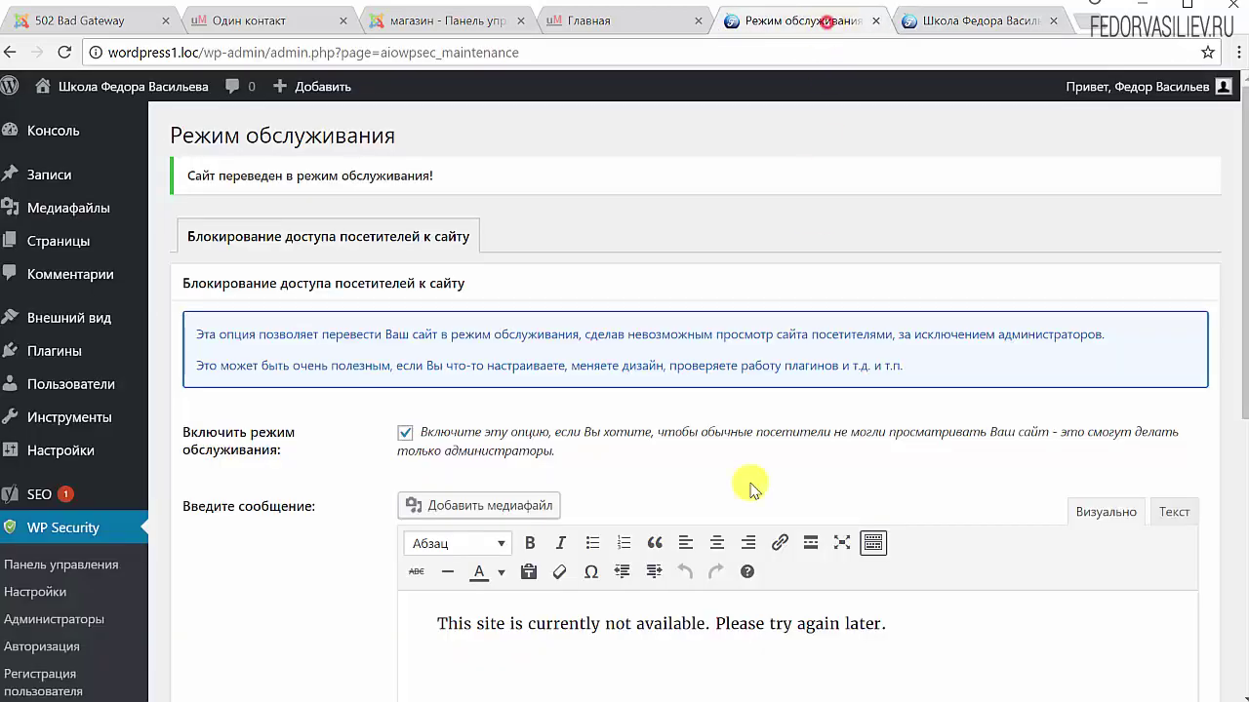
pyautogui.scroll(-3, 751, 487)
pyautogui.moveTo(906, 332); pyautogui.dragTo(296, 343)
pyautogui.click(1119, 394)
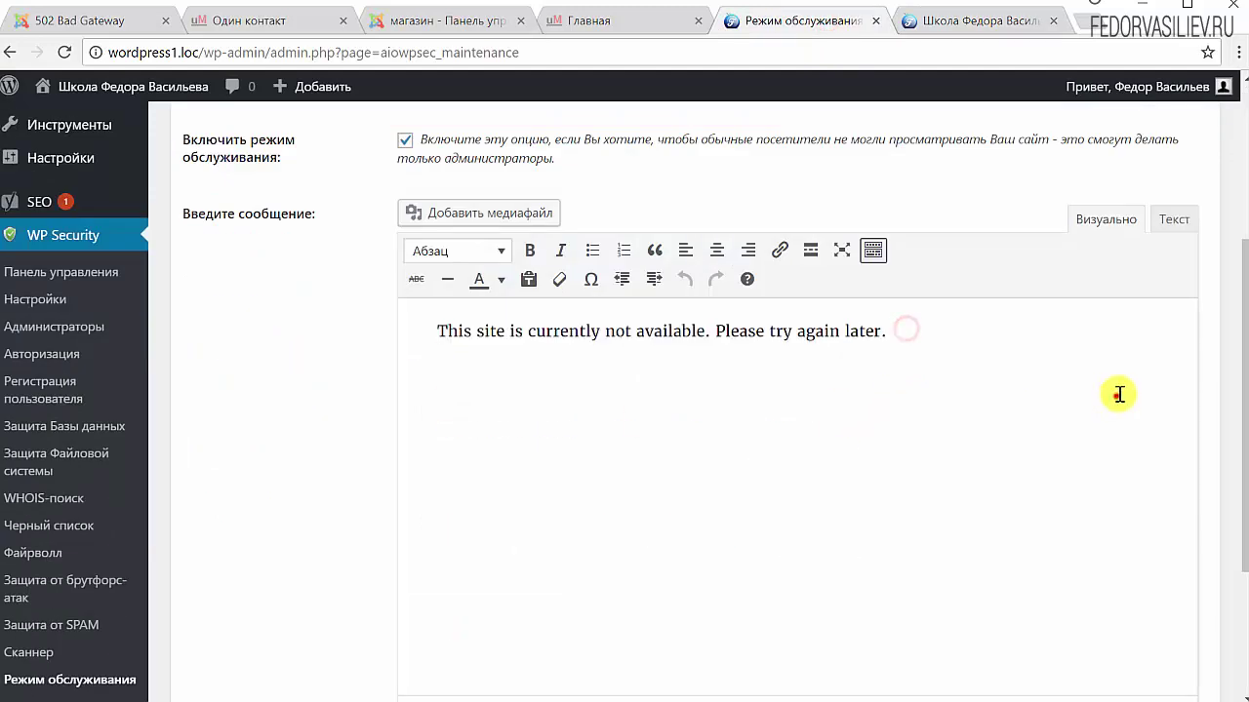
pyautogui.click(1163, 224)
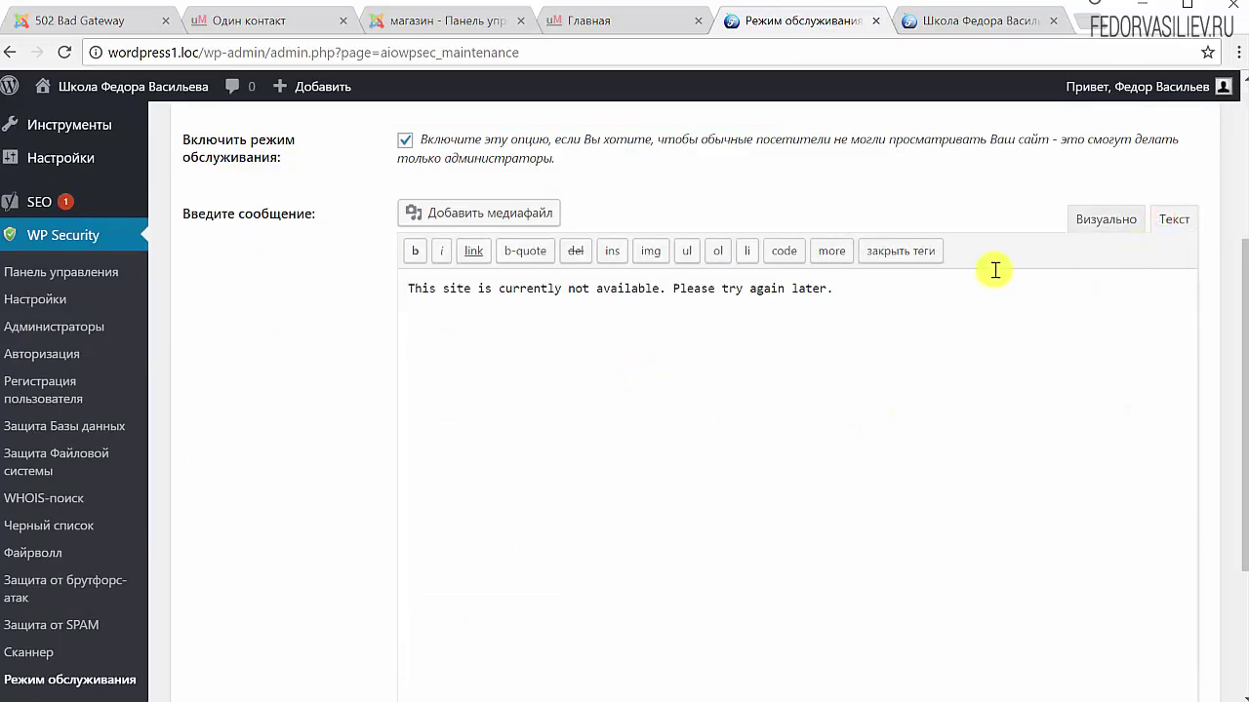
# Replace the English message with 'Этот сайт в настоящее время недоступен. Пожалуйста, повторите попытку позже.'
pyautogui.click(1087, 220)
pyautogui.moveTo(942, 335); pyautogui.dragTo(306, 357)
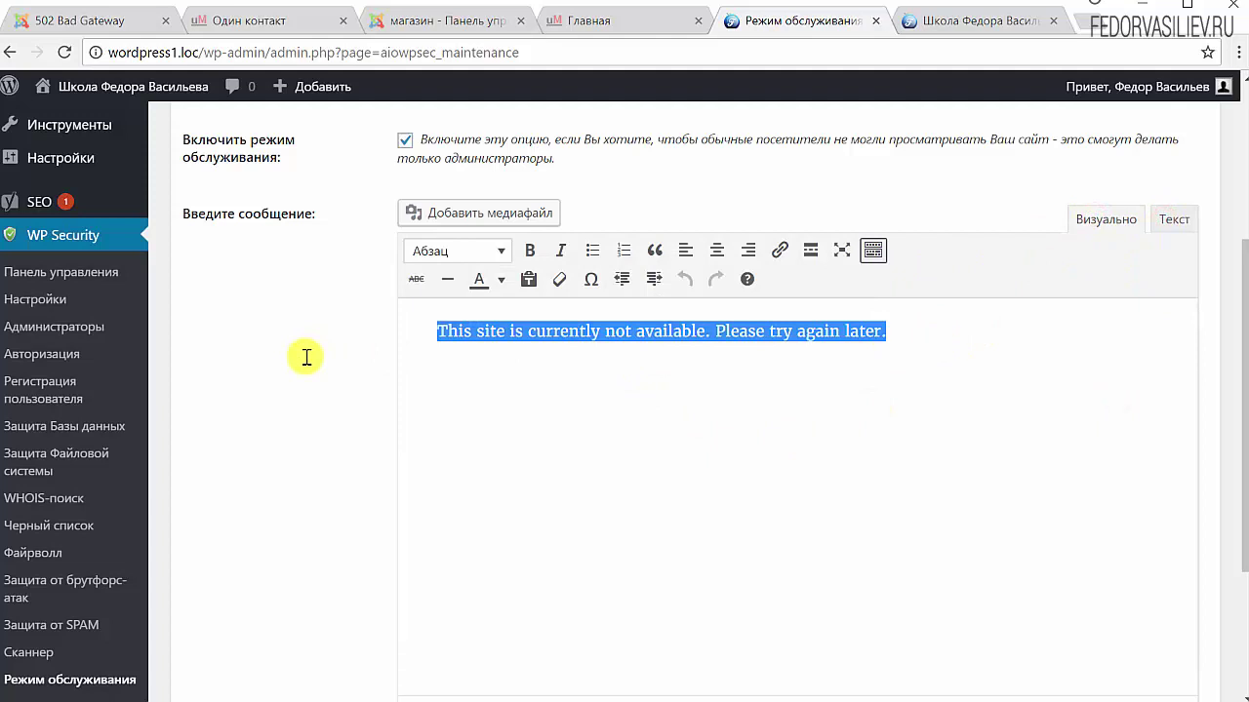
pyautogui.hotkey('ctrl', 'v')
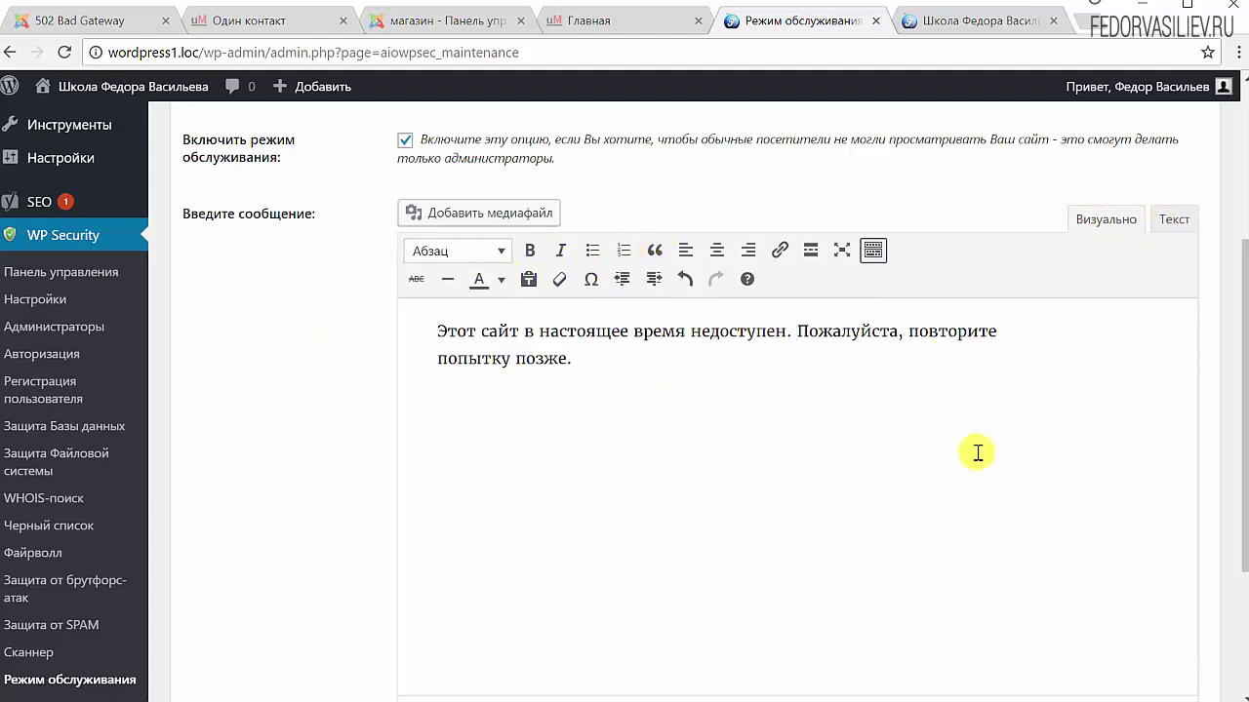
pyautogui.scroll(-3, 977, 452)
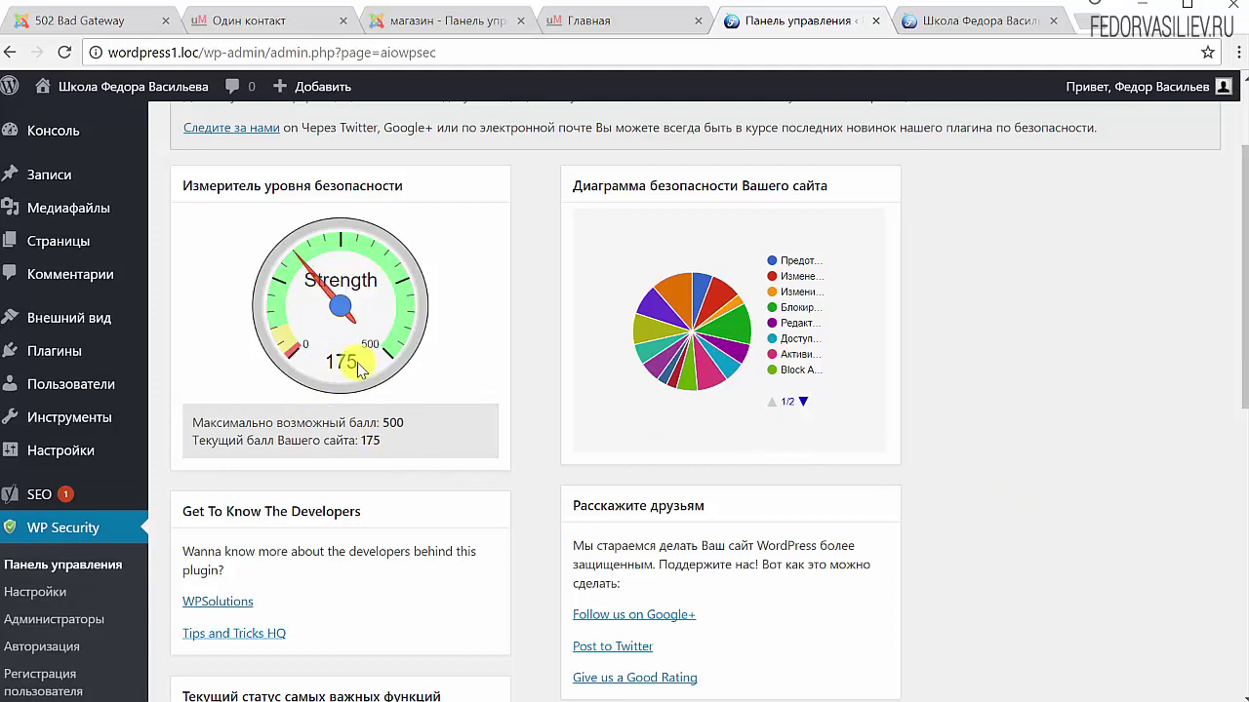
# Open Защита Файловой системы via the dashboard's 'Права на файлы' toggle
pyautogui.click(476, 377)
pyautogui.scroll(-3, 413, 293)
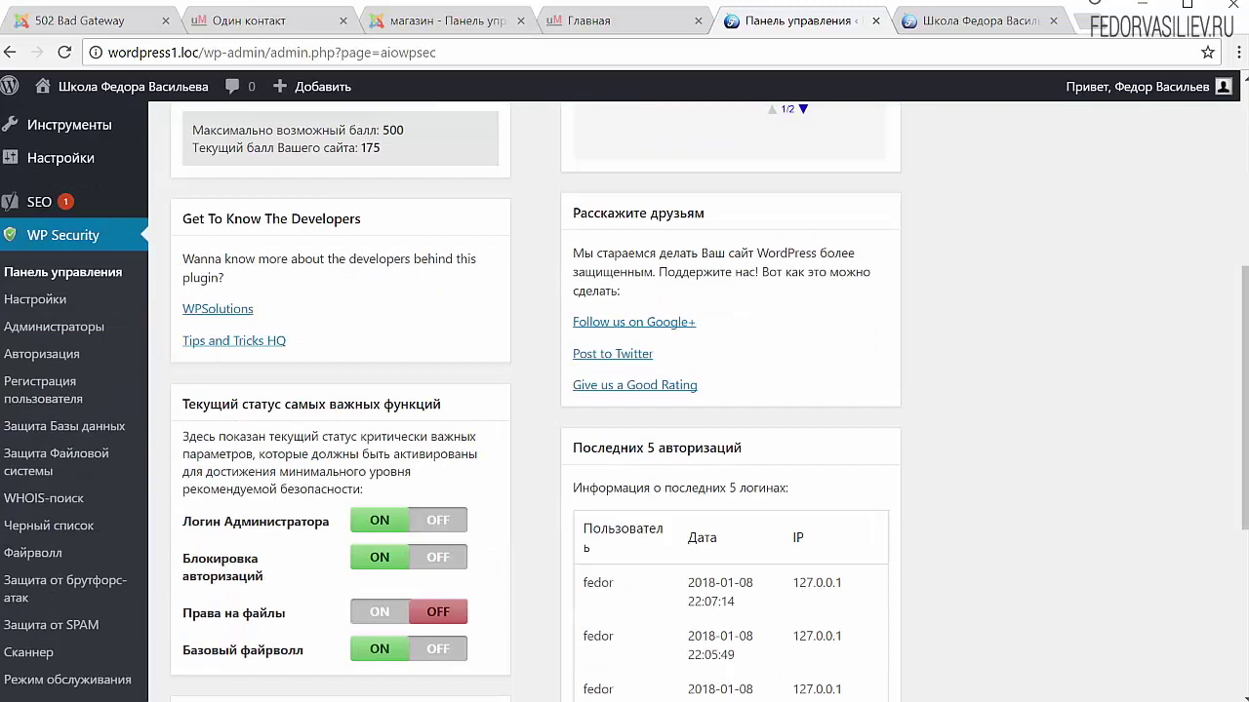
pyautogui.scroll(-2, 479, 336)
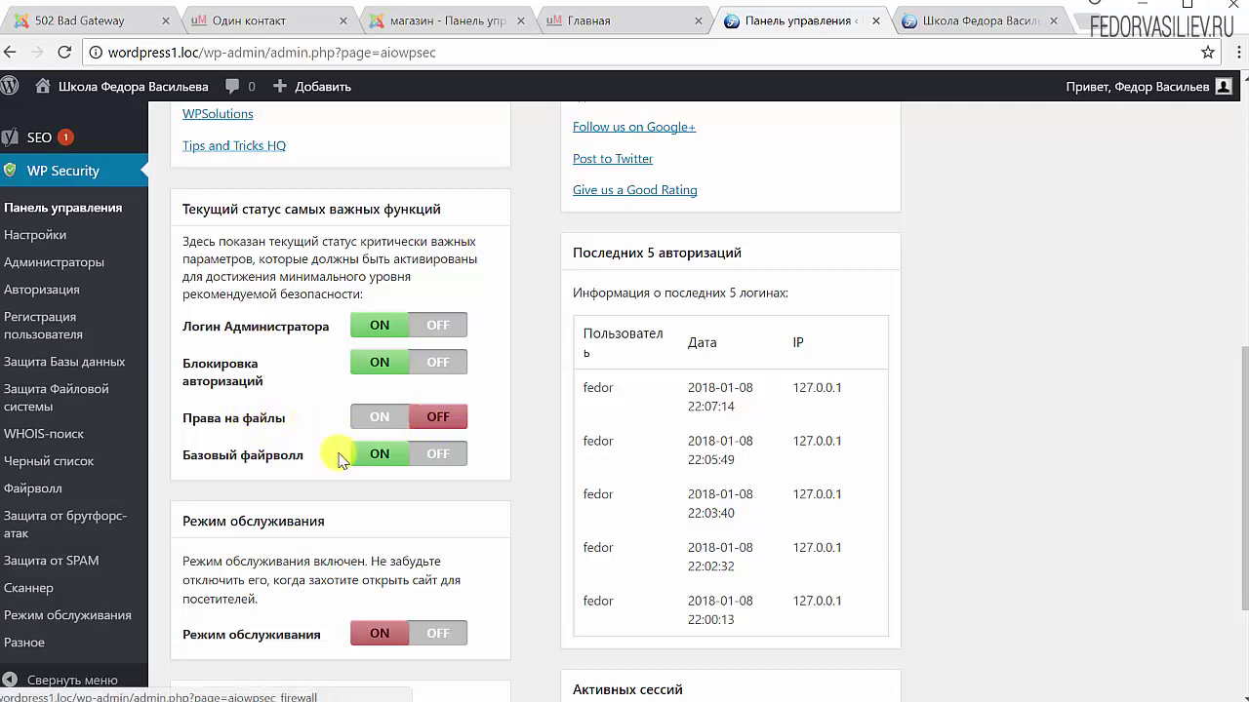
pyautogui.click(382, 418)
pyautogui.scroll(-4, 329, 399)
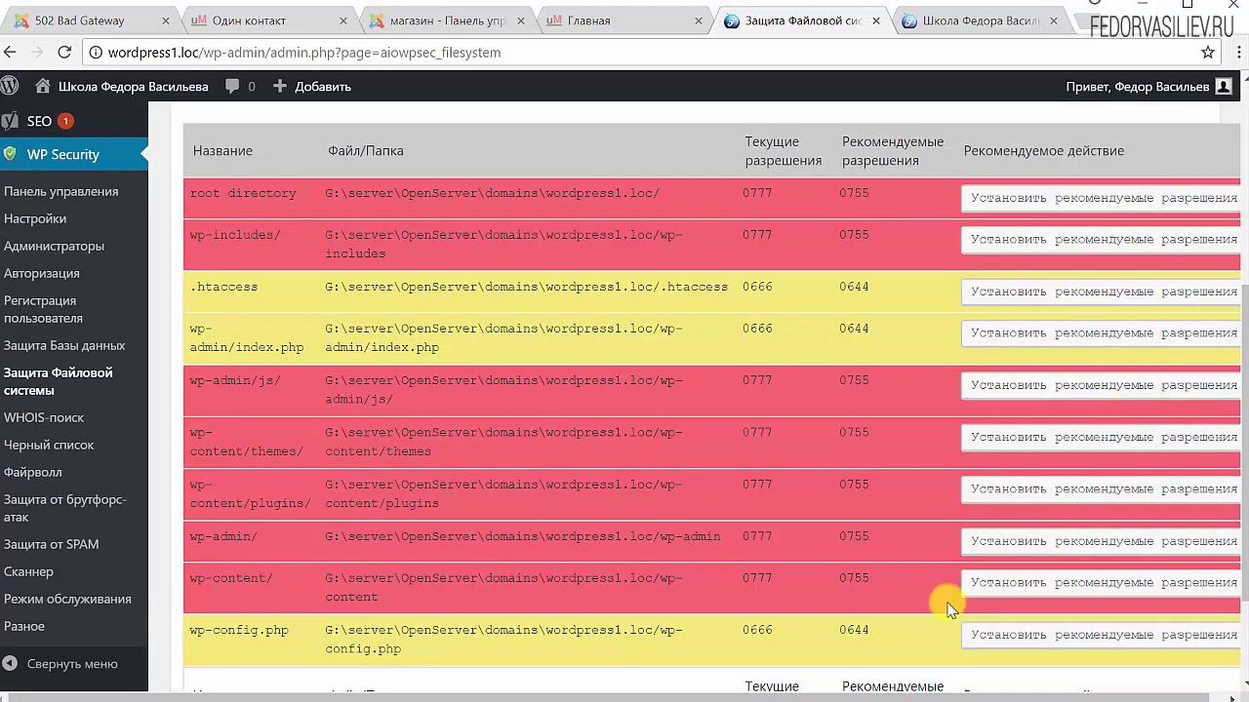
# Review the 0777 versus 0755 permissions table, then return to the WP Security dashboard
pyautogui.moveTo(975, 697); pyautogui.dragTo(1027, 701)
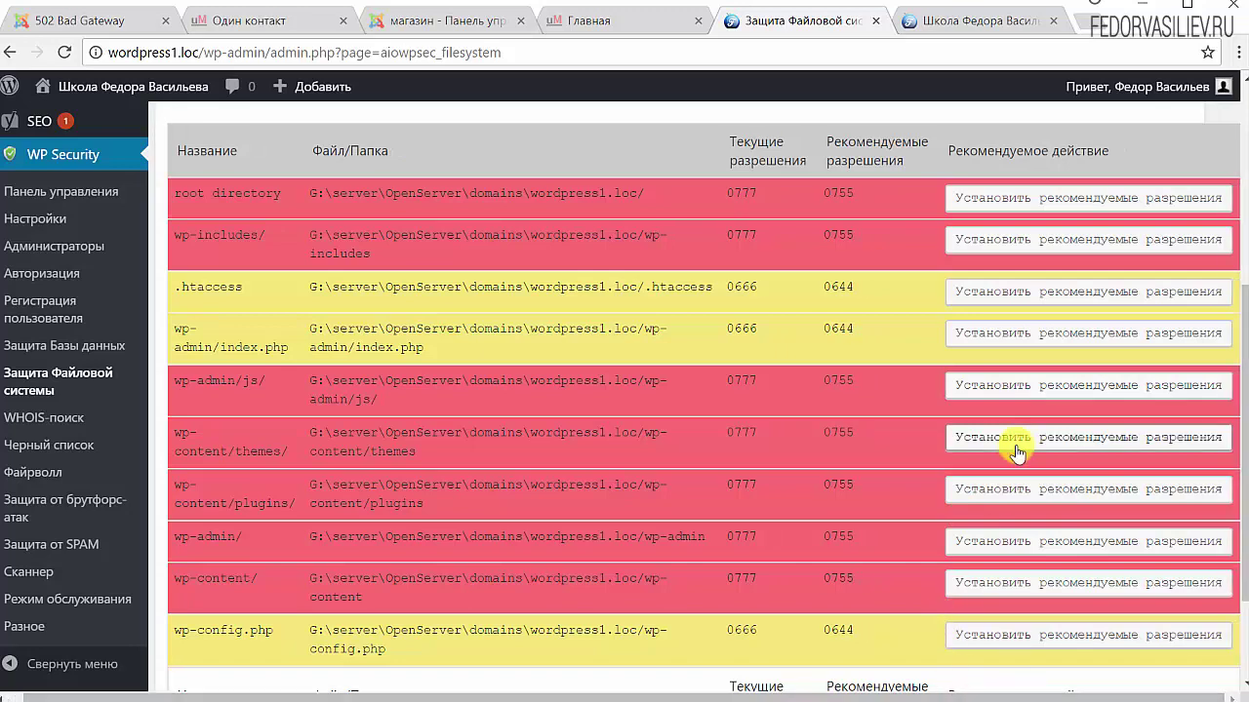
pyautogui.scroll(-2, 1020, 439)
pyautogui.scroll(4, 1019, 436)
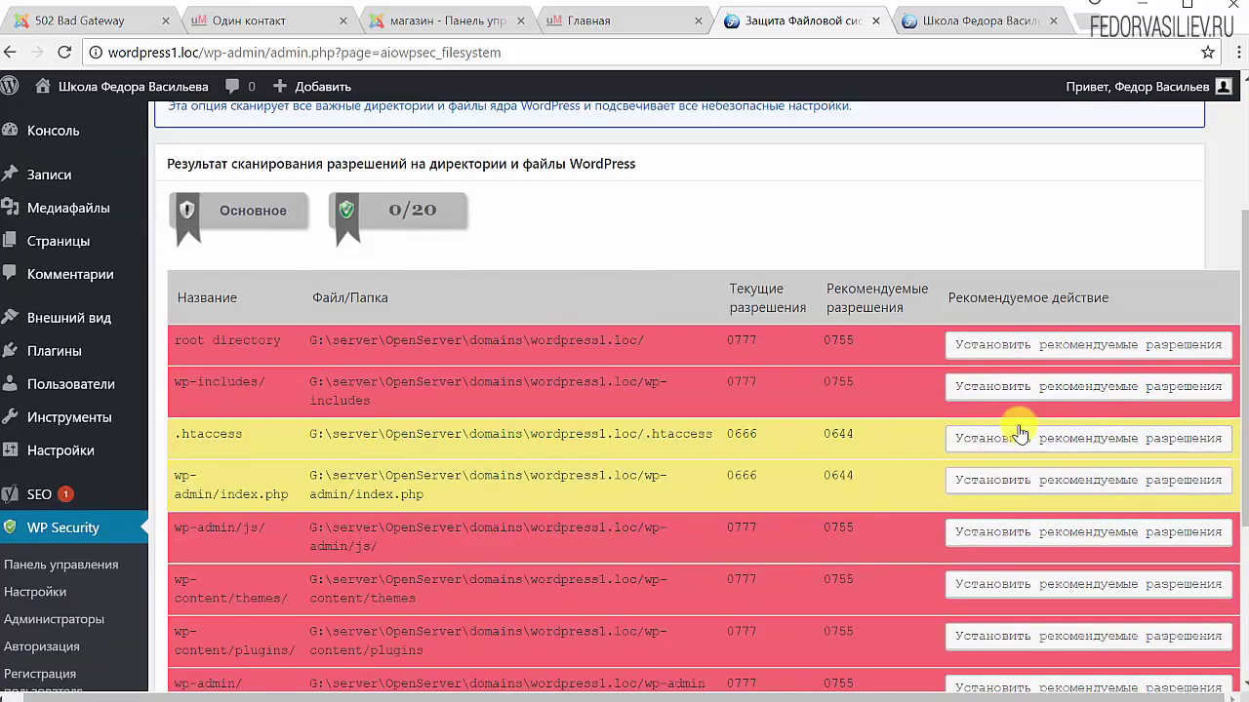
pyautogui.scroll(3, 561, 418)
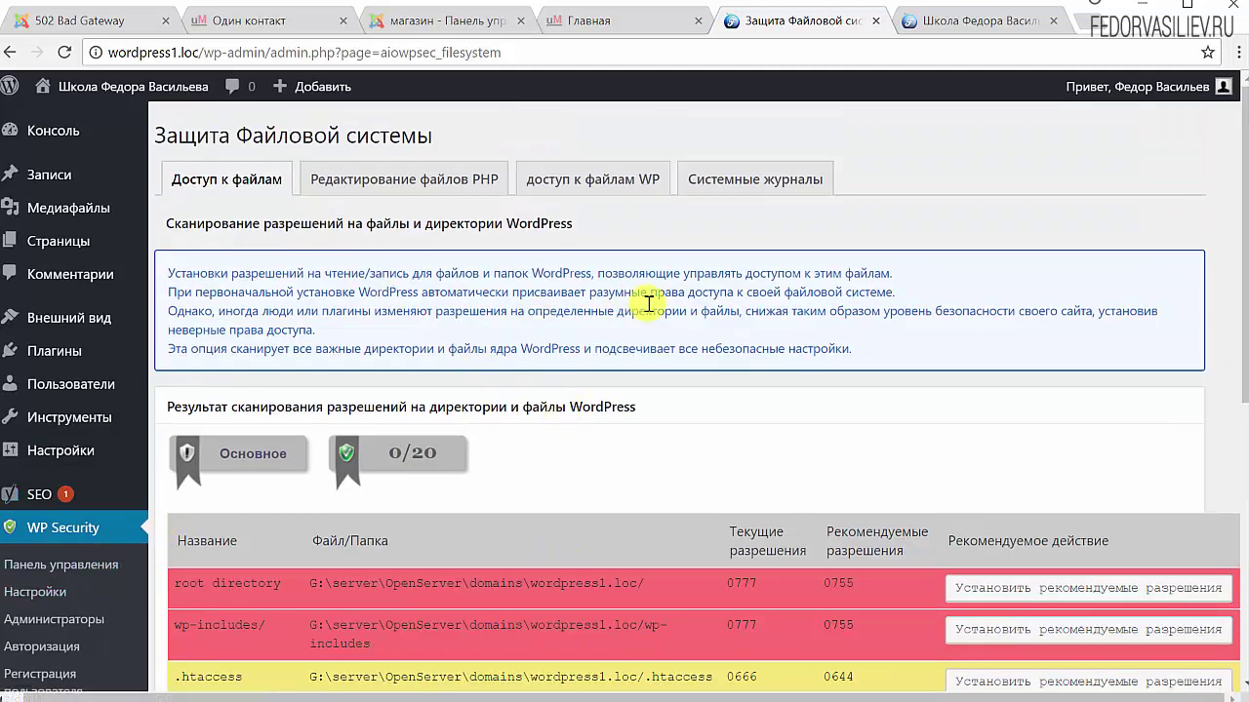
pyautogui.scroll(-3, 761, 336)
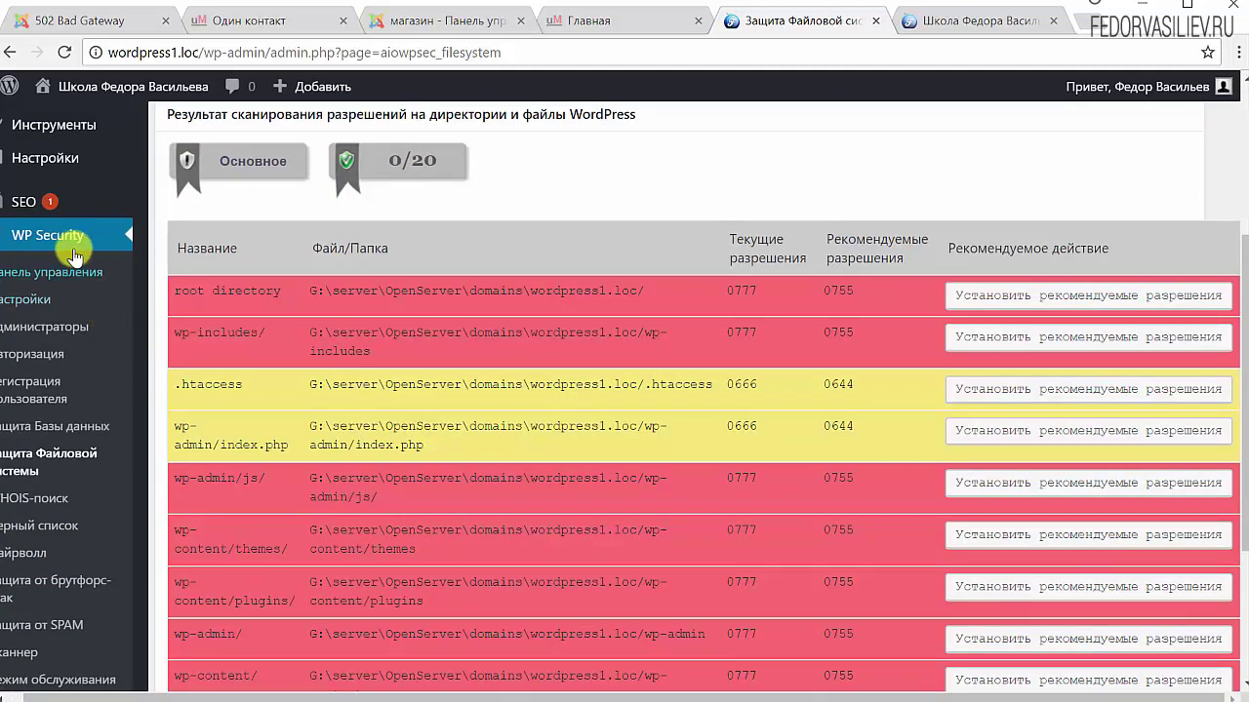
pyautogui.click(45, 283)
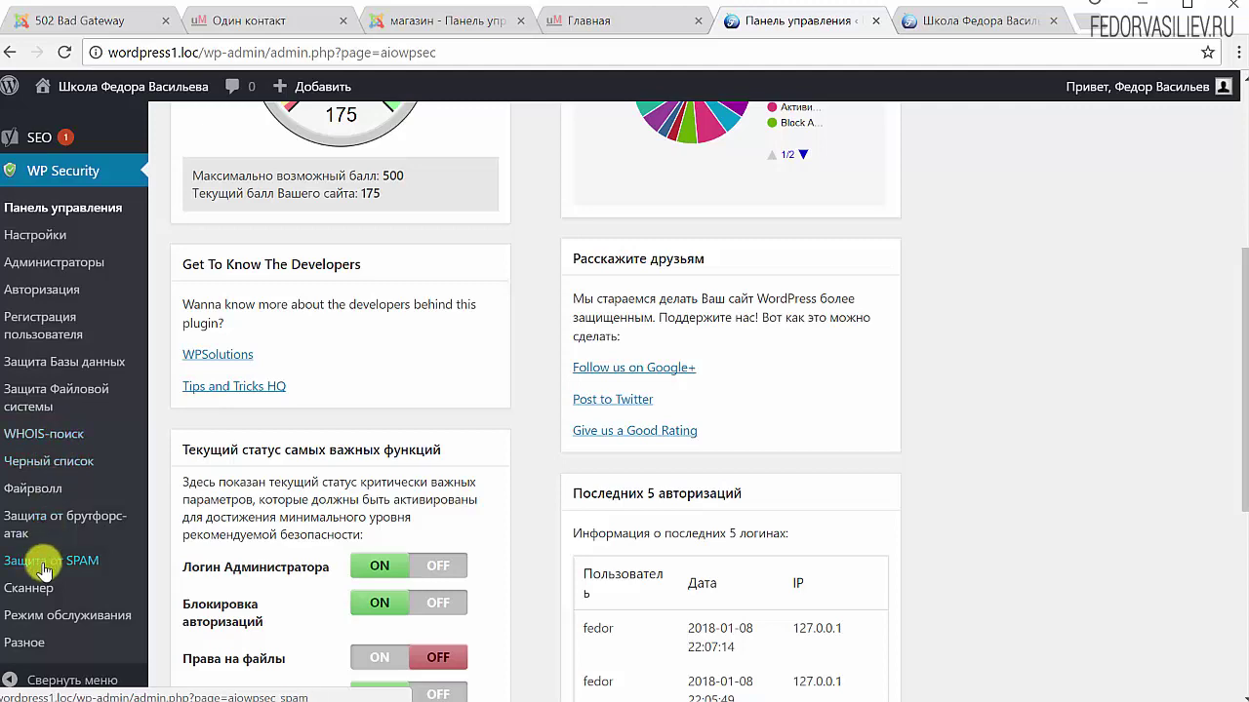
# Scroll the WP Security dashboard to review the 175-of-500 score and active features
pyautogui.scroll(3, 283, 457)
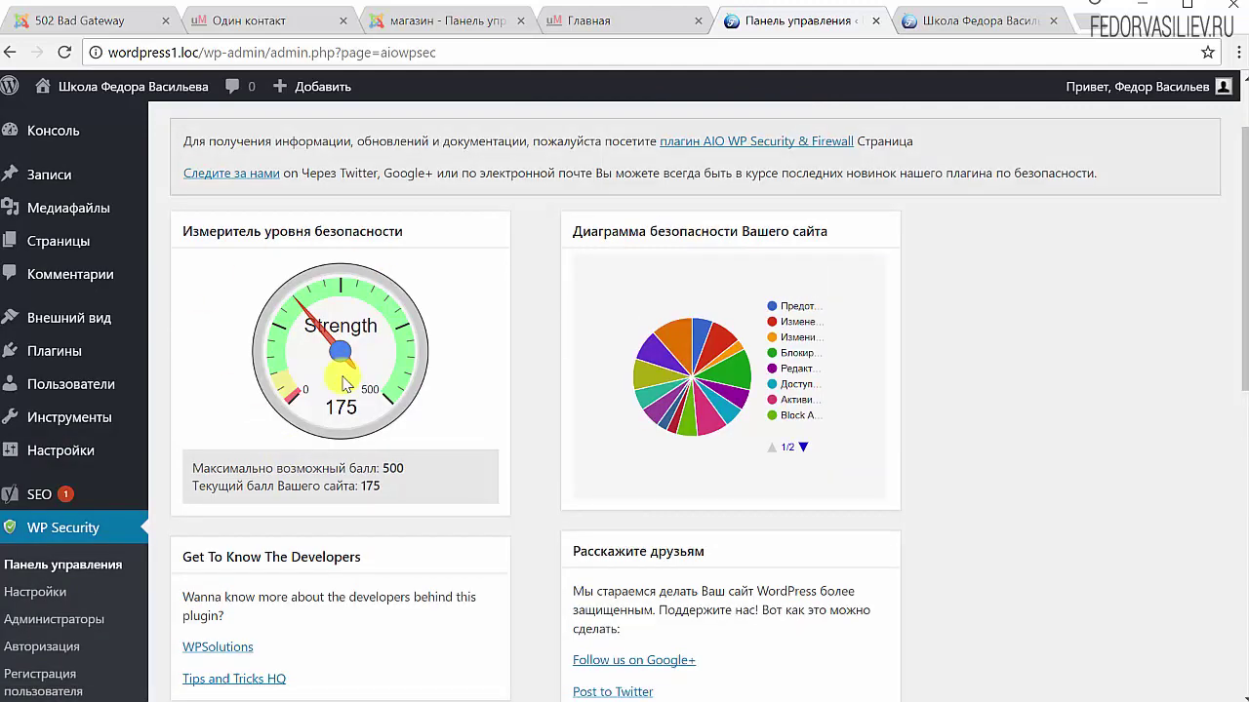
pyautogui.scroll(1, 403, 446)
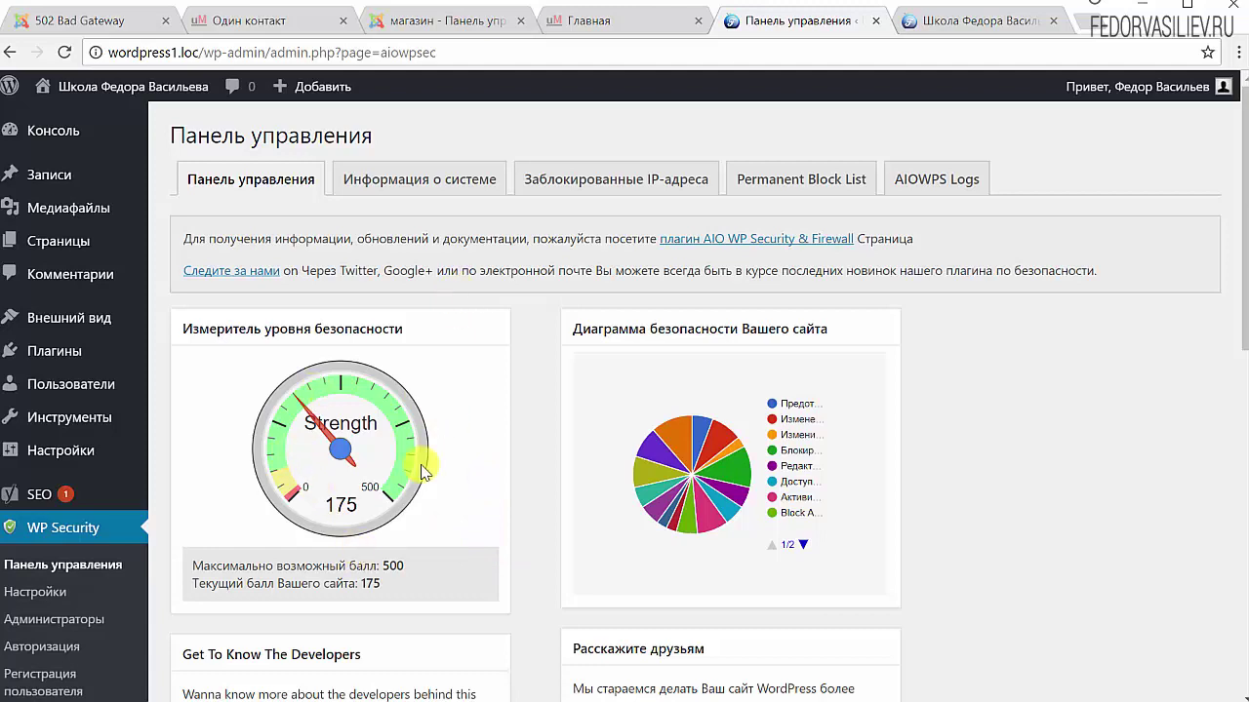
pyautogui.scroll(-9, 427, 469)
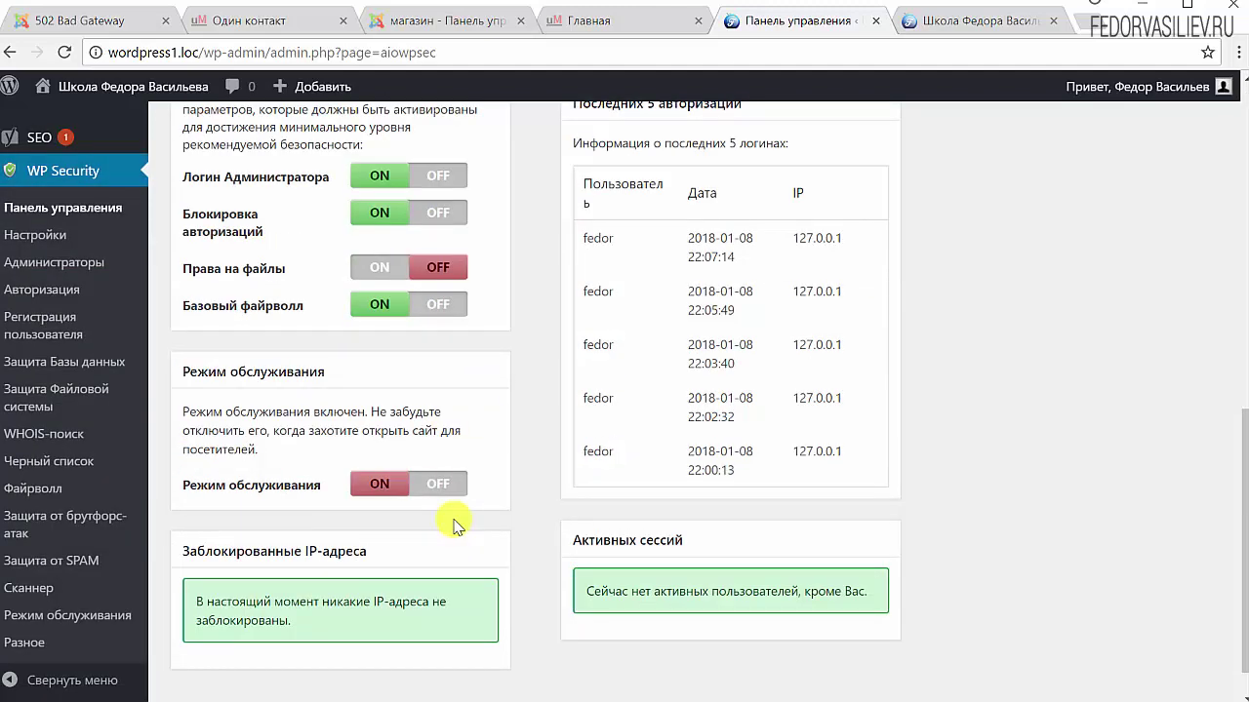
pyautogui.scroll(6, 396, 510)
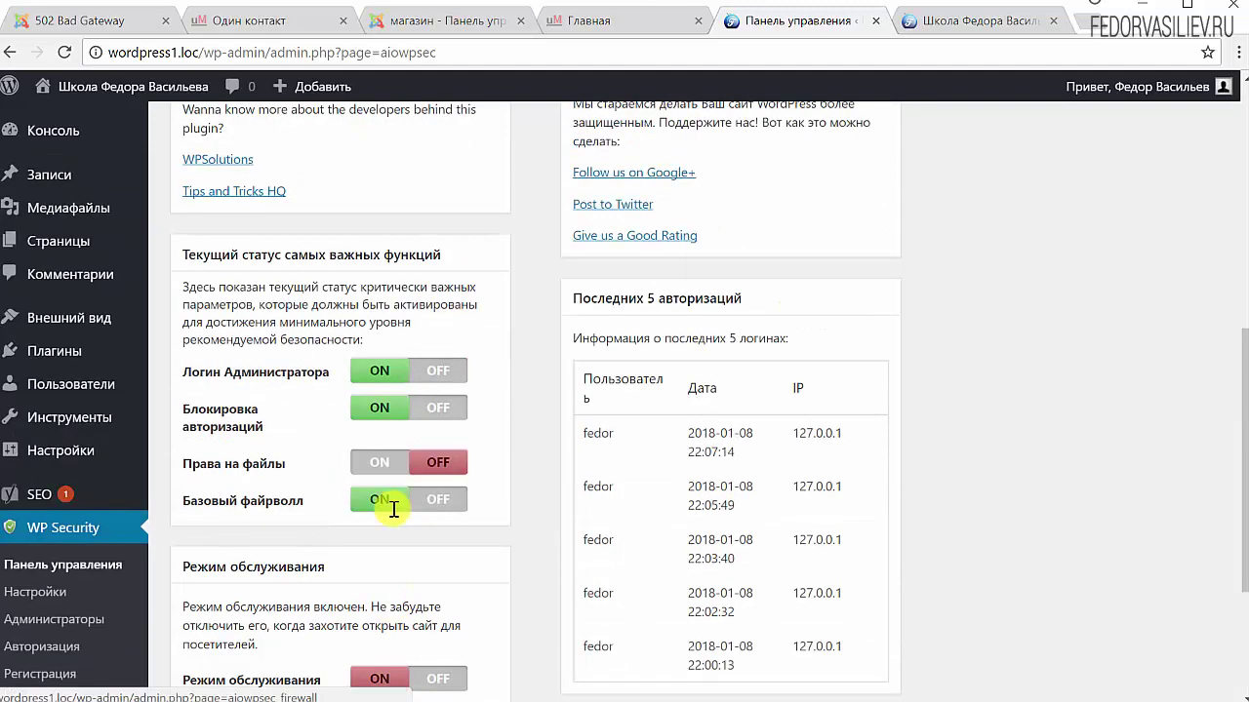
pyautogui.scroll(2, 400, 503)
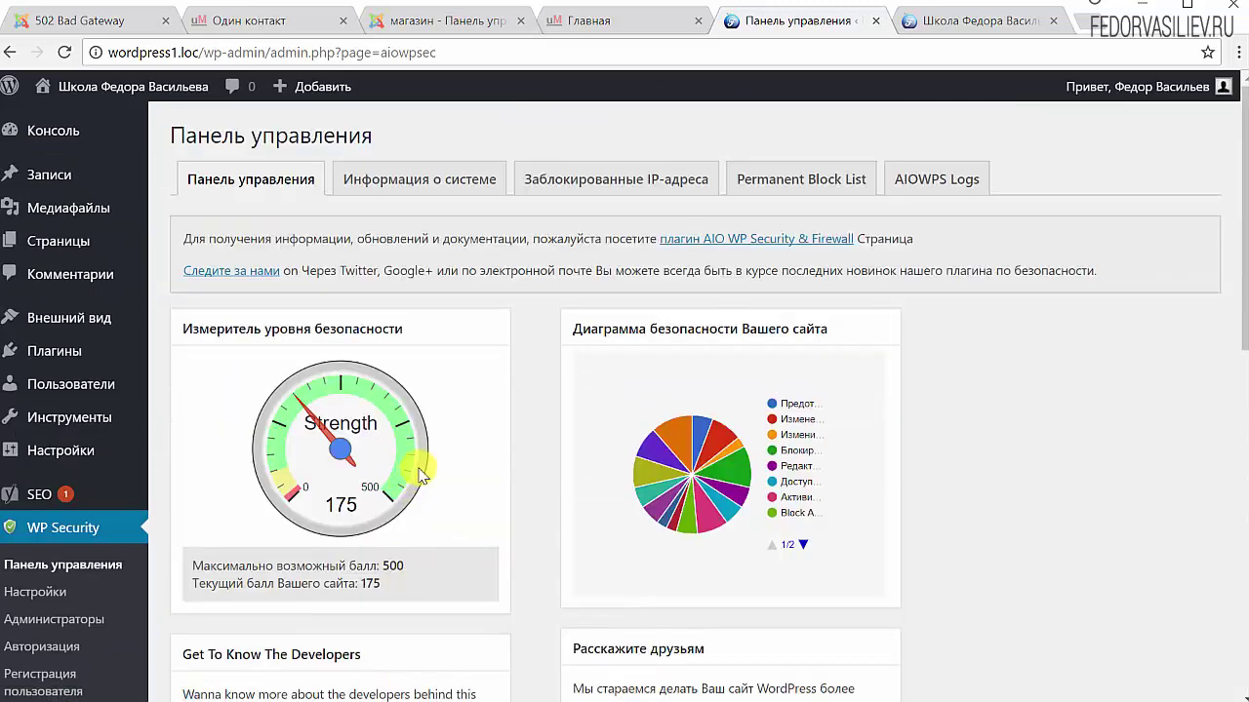
pyautogui.scroll(-3, 420, 475)
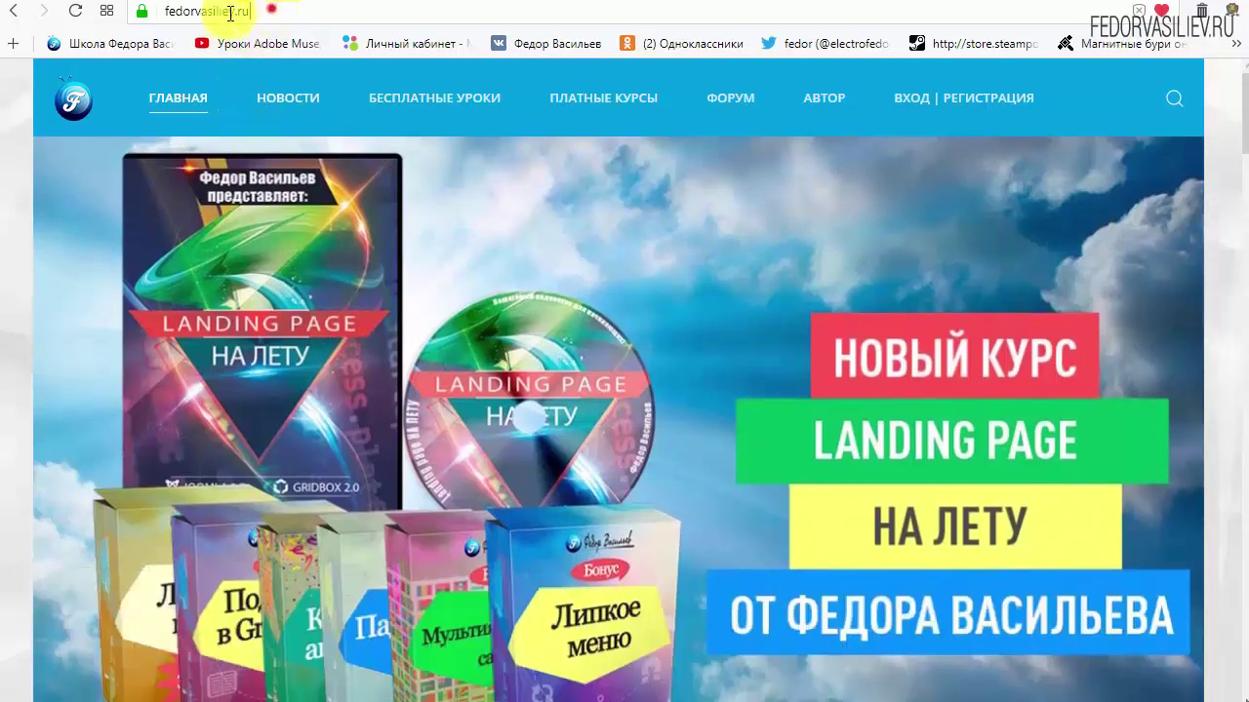
# Open the ВХОД | РЕГИСТРАЦИЯ page on fedorvasiliev.ru with its Логин and Пароль form
pyautogui.click(271, 11)
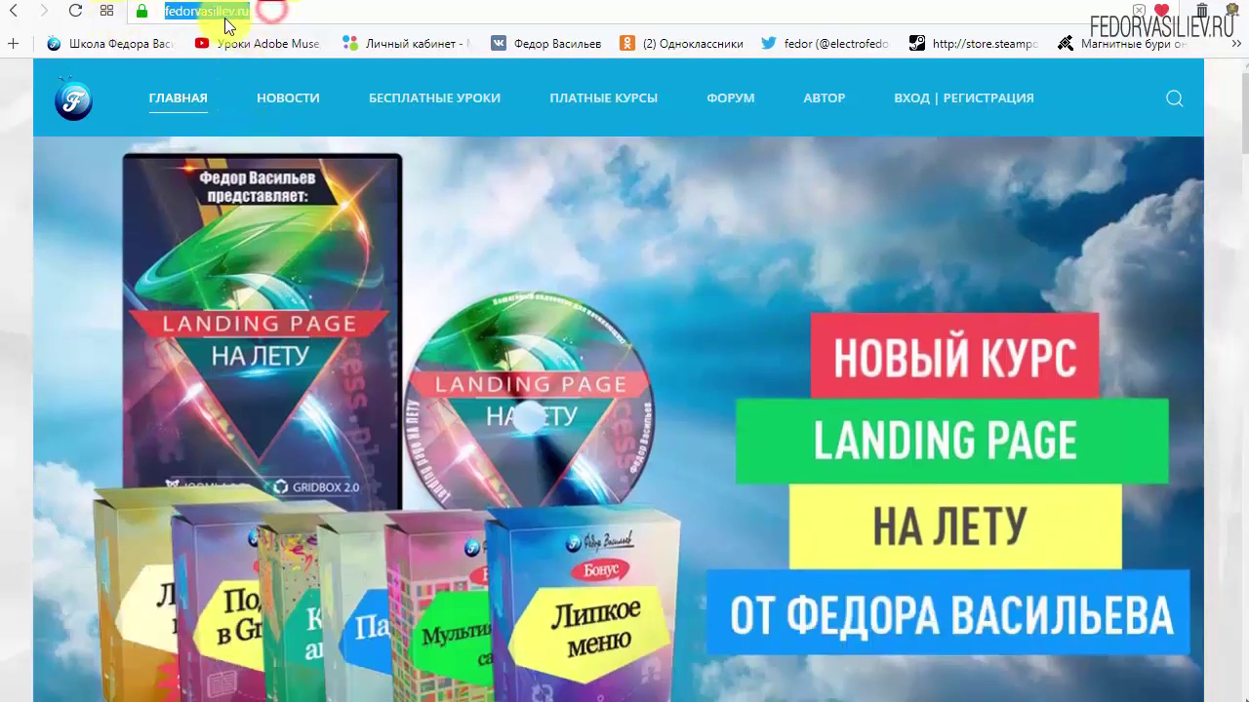
pyautogui.click(302, 10)
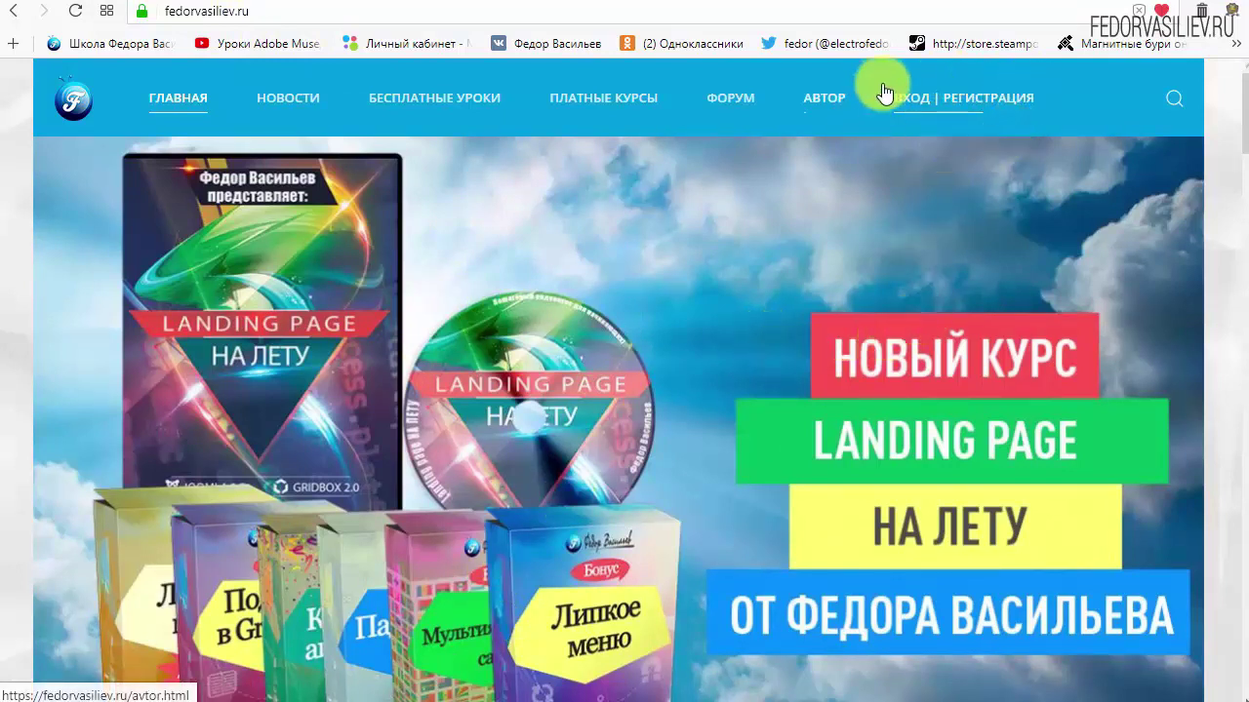
pyautogui.click(915, 108)
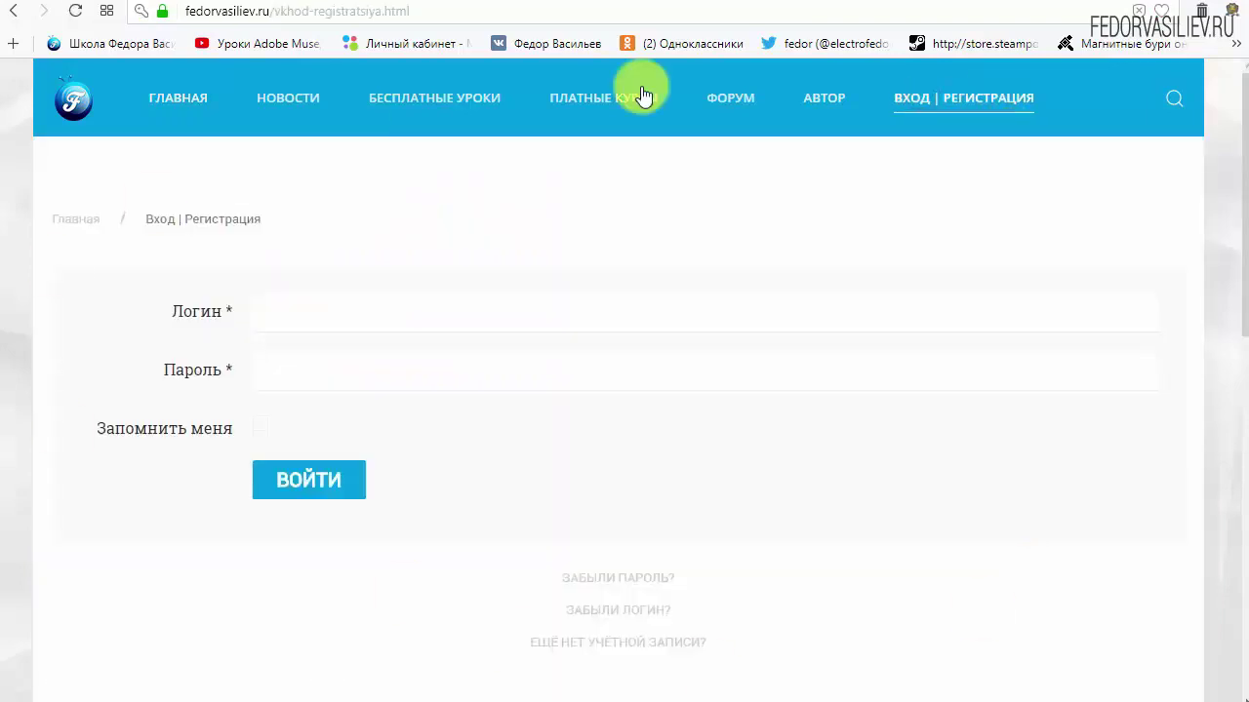
pyautogui.click(644, 96)
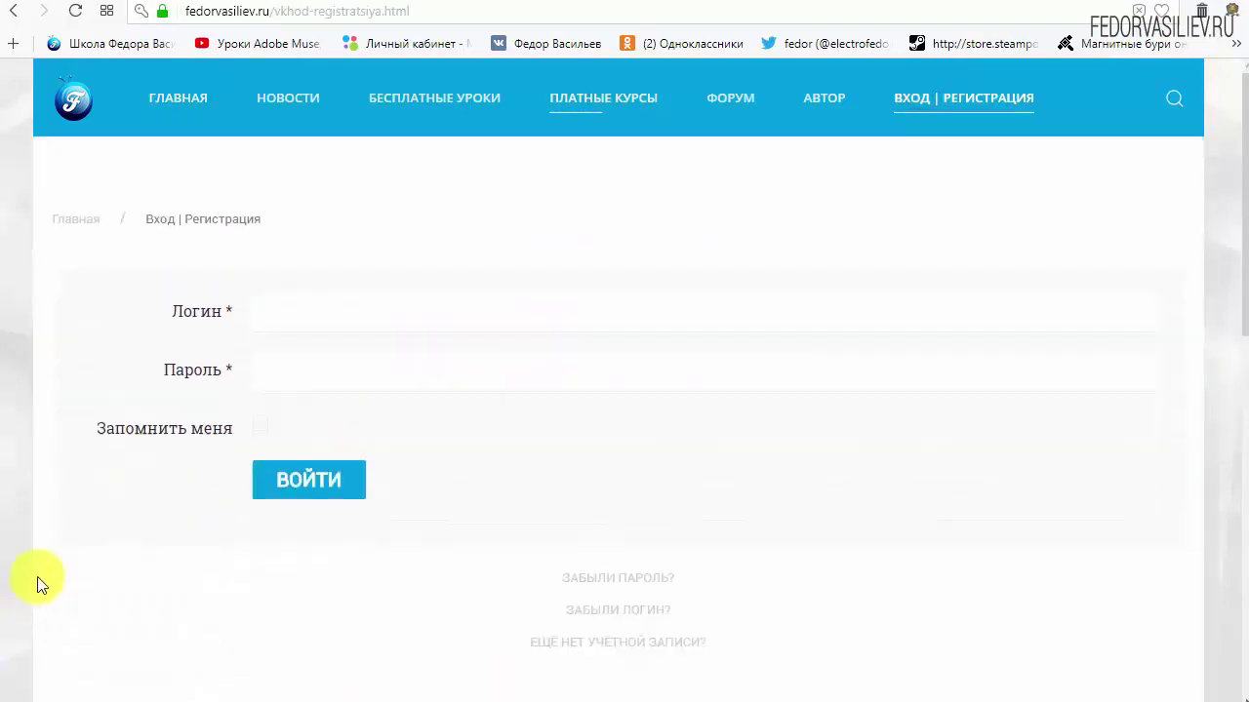
pyautogui.scroll(-1, 933, 454)
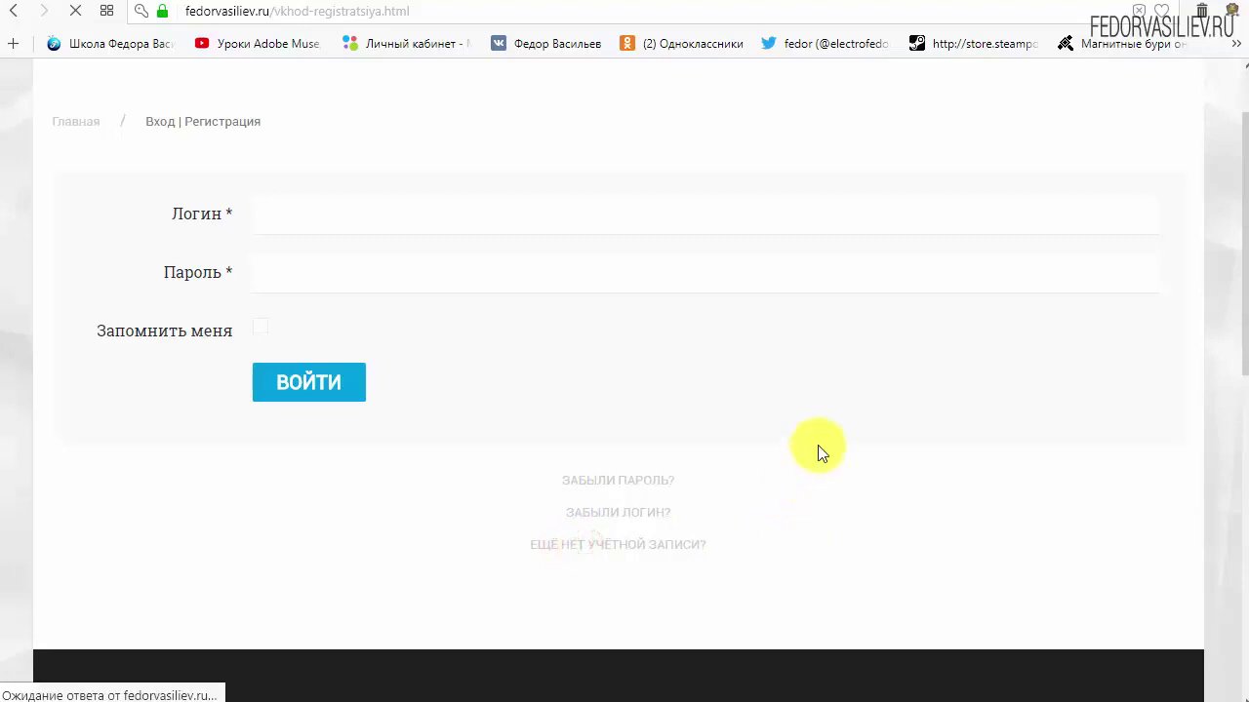
# Enter wp as both the Имя and Логин on the registration form
pyautogui.scroll(-2, 625, 258)
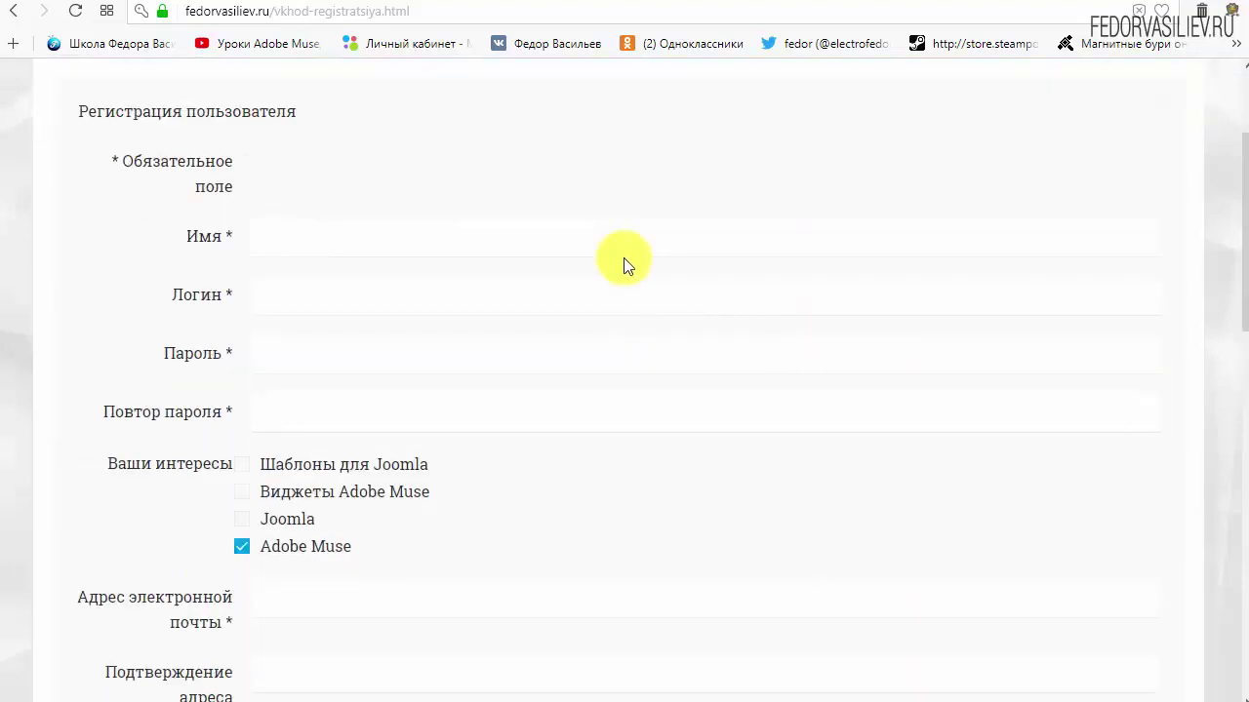
pyautogui.click(334, 241)
pyautogui.write('wp')
pyautogui.click(359, 304)
pyautogui.write('w')
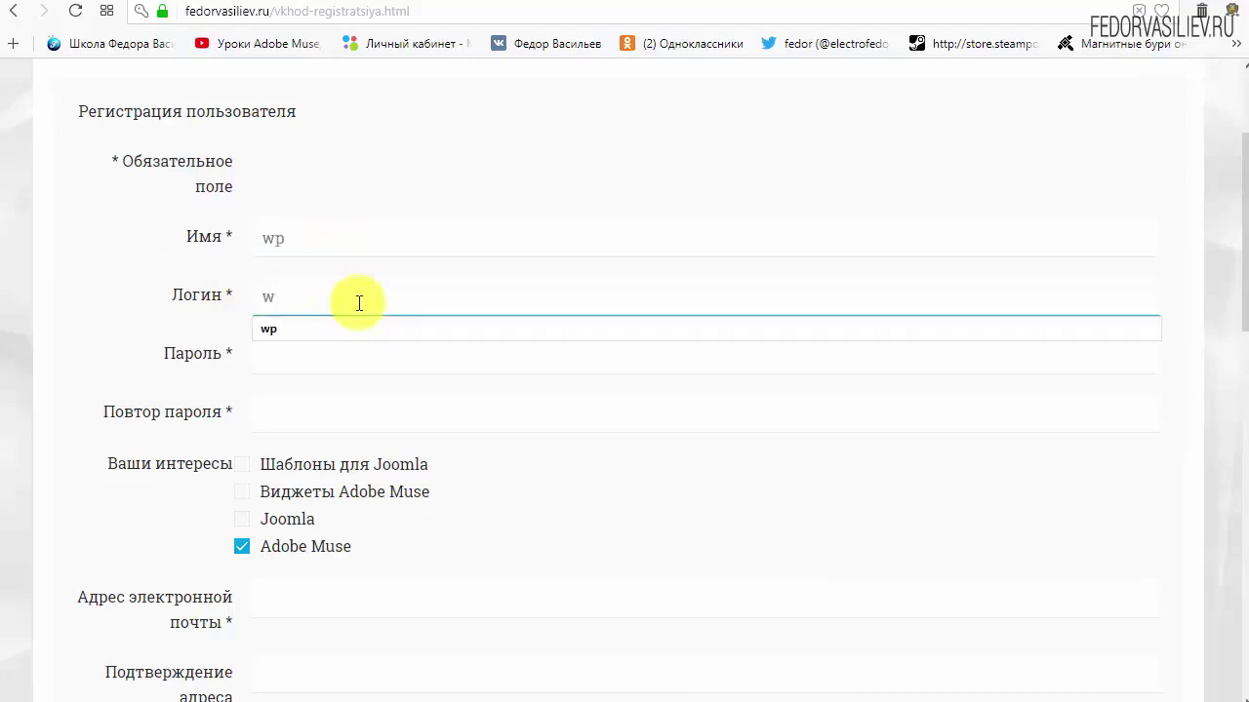
pyautogui.write('p')
pyautogui.click(466, 156)
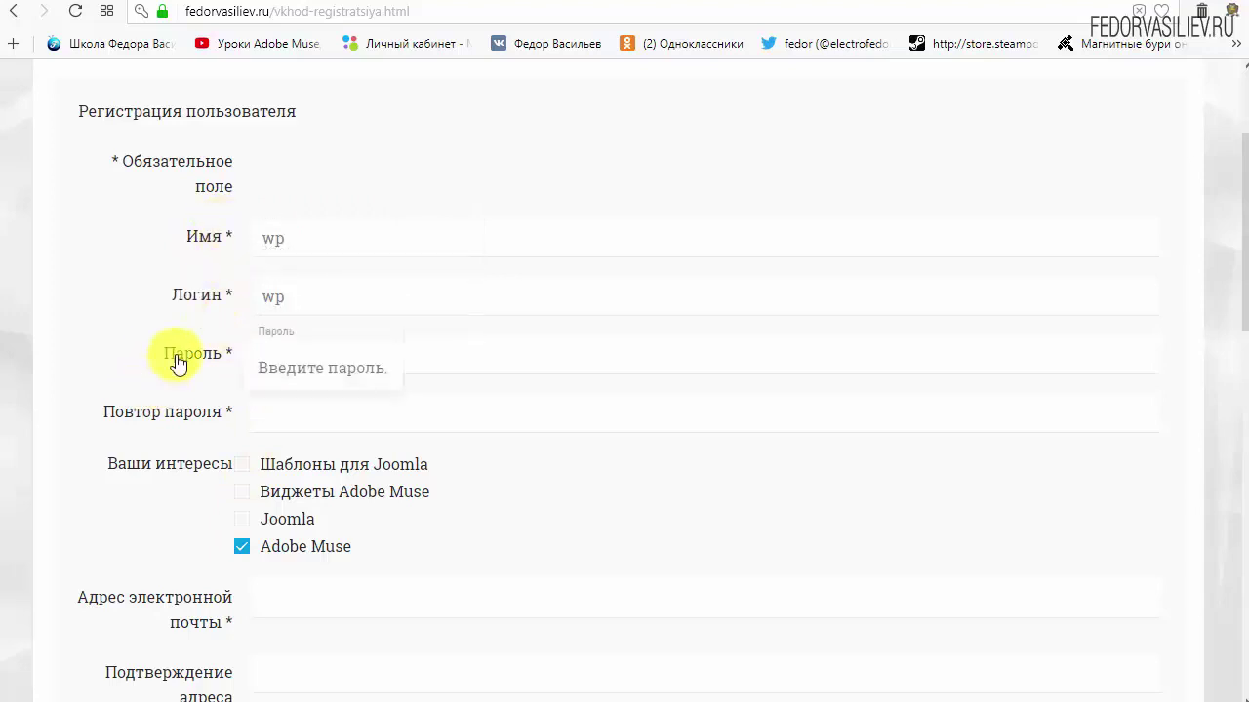
# Enter the account password in Пароль and Повтор пароля, tick WordPress and untick Adobe Muse
pyautogui.click(298, 354)
pyautogui.write('123456')
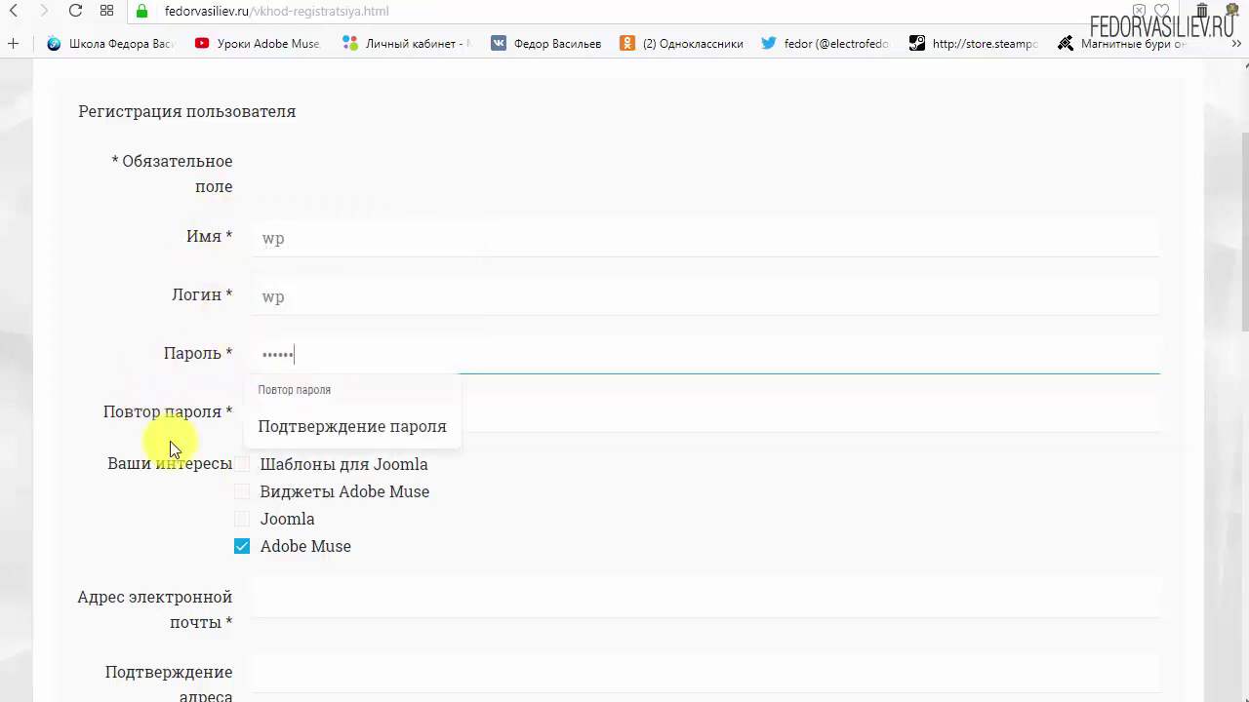
pyautogui.click(315, 413)
pyautogui.write('123456')
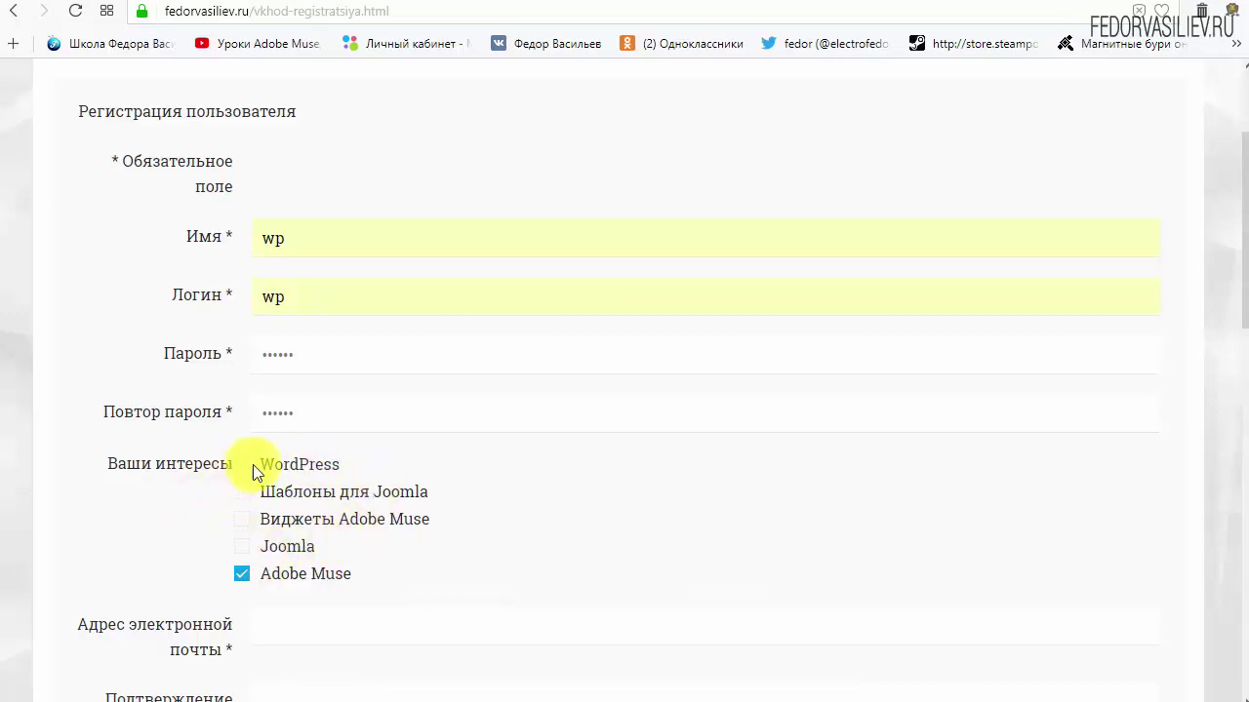
pyautogui.moveTo(351, 455)
pyautogui.mouseDown()
pyautogui.moveTo(272, 492)
pyautogui.moveTo(245, 468)
pyautogui.mouseUp()
pyautogui.click(368, 462)
pyautogui.click(243, 579)
# Paste the e-mail address into both e-mail fields, tick 'Я не робот' and submit РЕГИСТРАЦИЯ
pyautogui.scroll(-4, 573, 517)
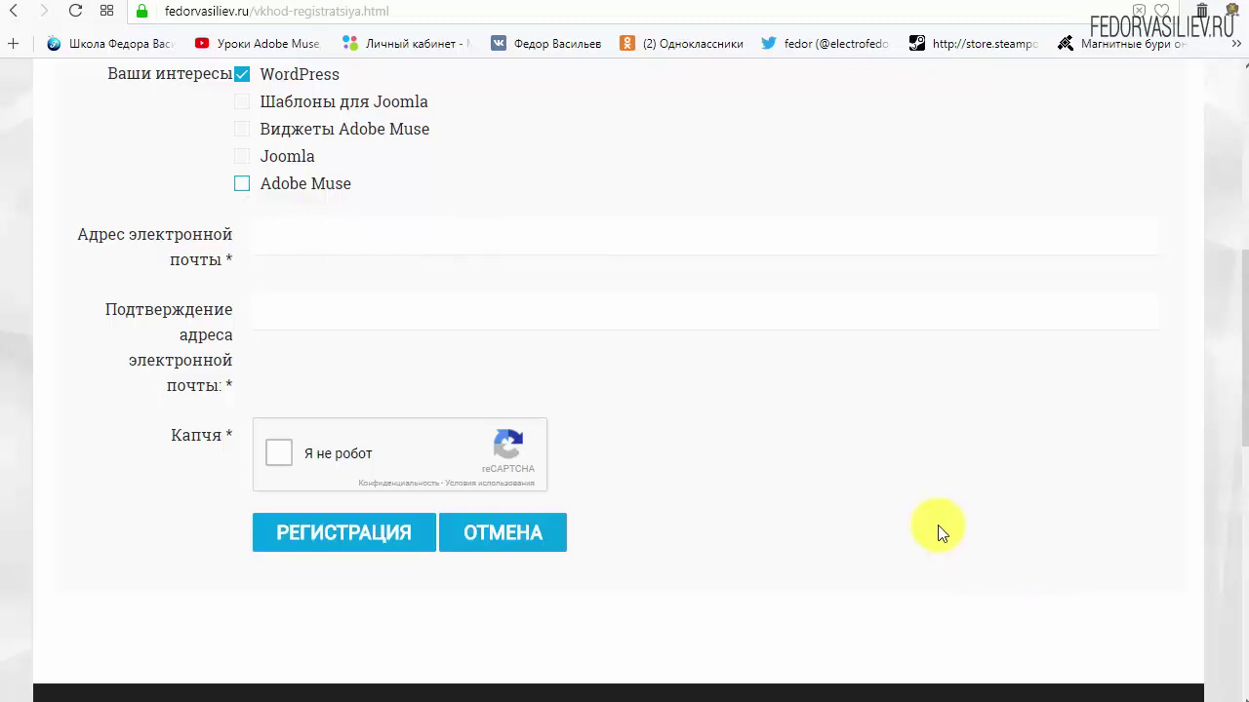
pyautogui.rightClick(325, 239)
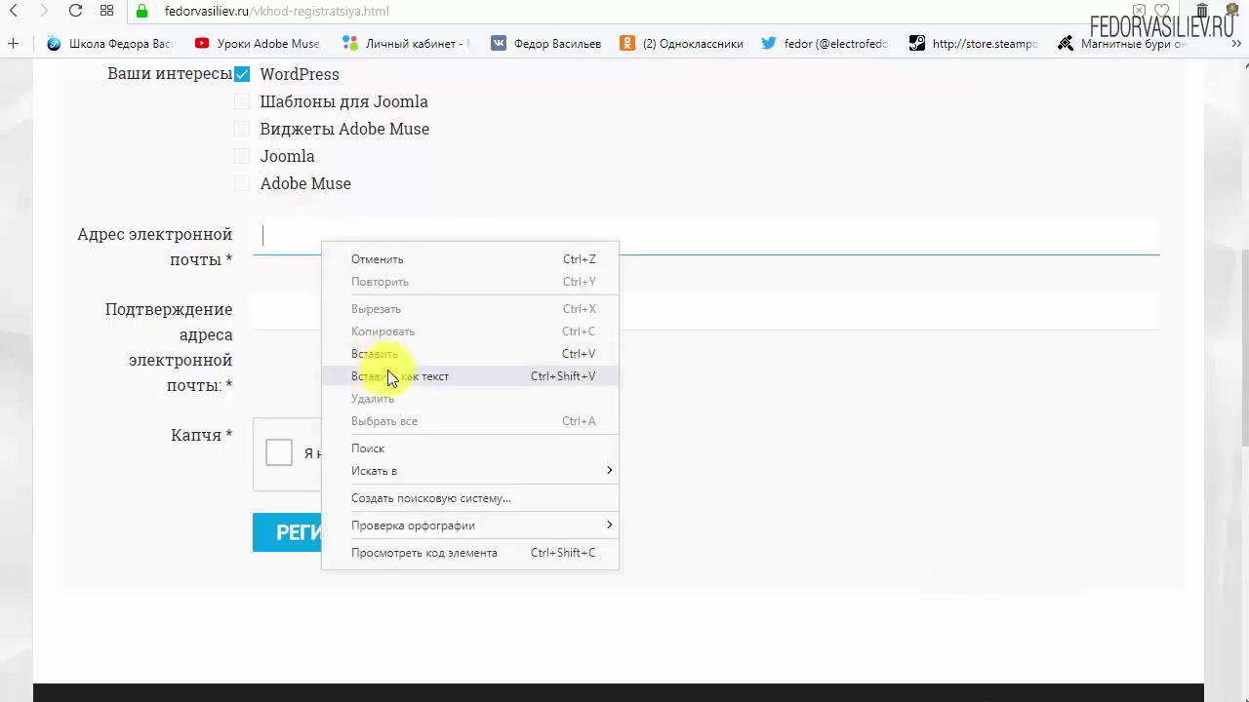
pyautogui.click(394, 349)
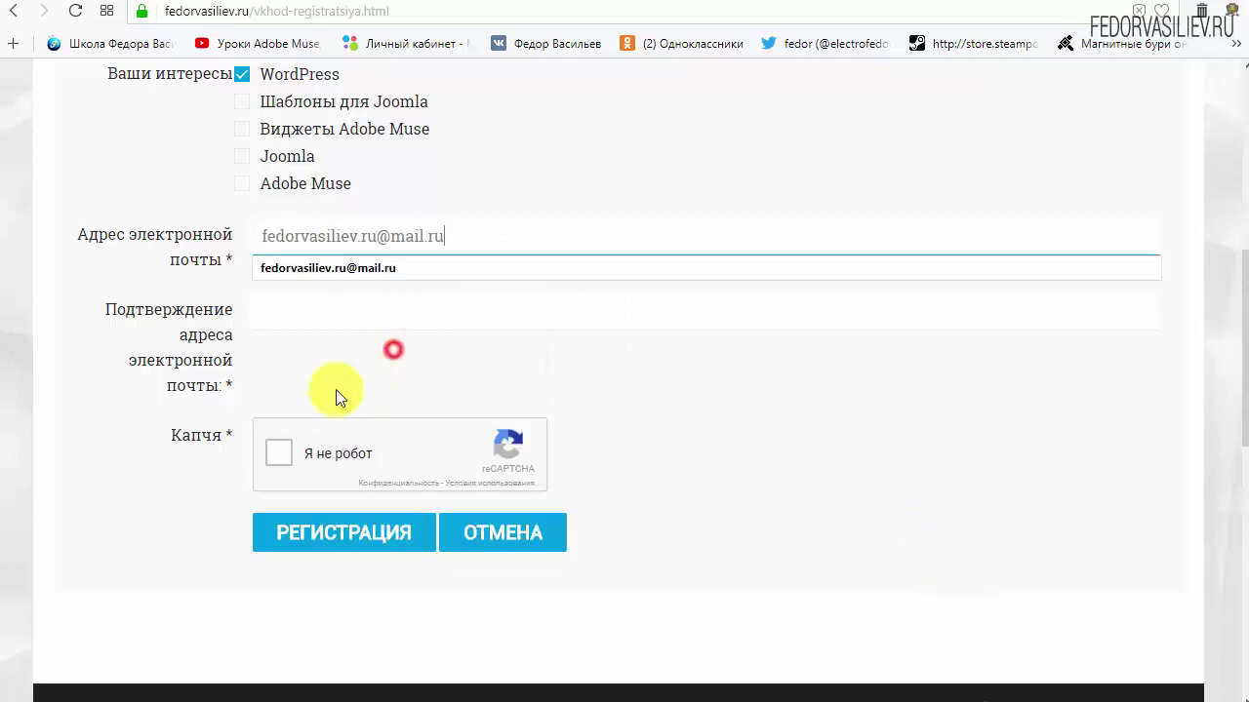
pyautogui.rightClick(421, 305)
pyautogui.click(473, 417)
pyautogui.click(864, 417)
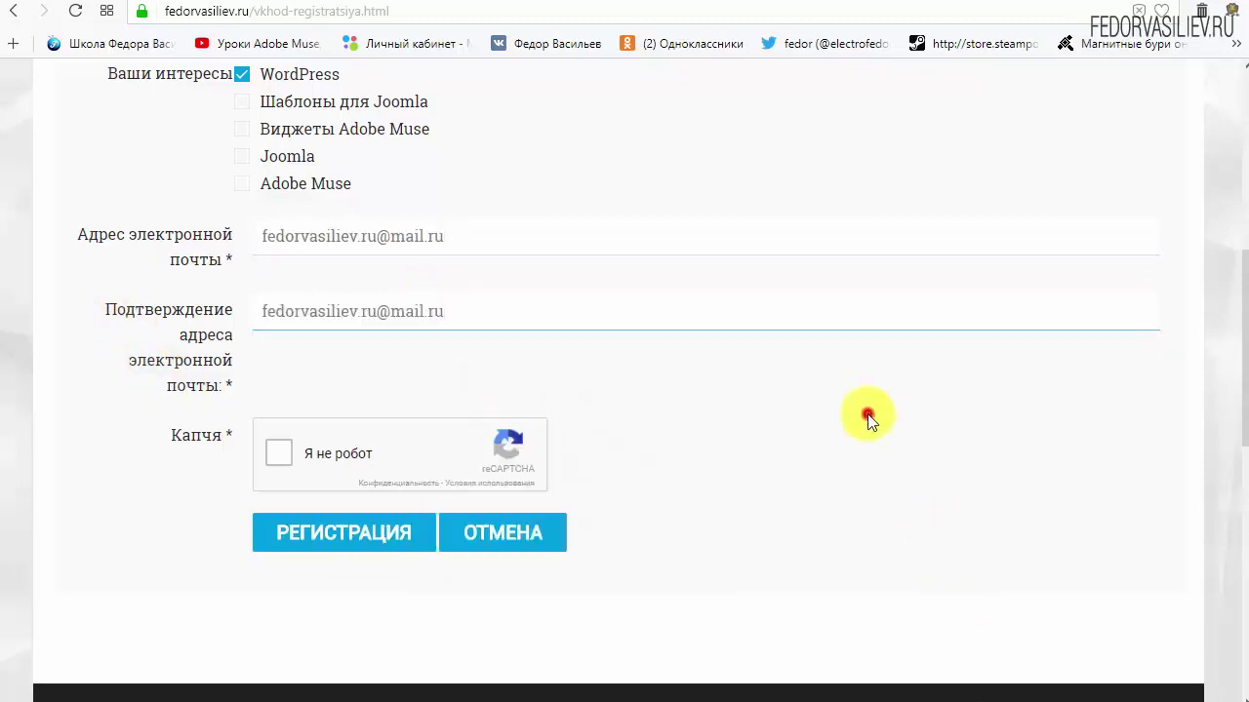
pyautogui.click(278, 453)
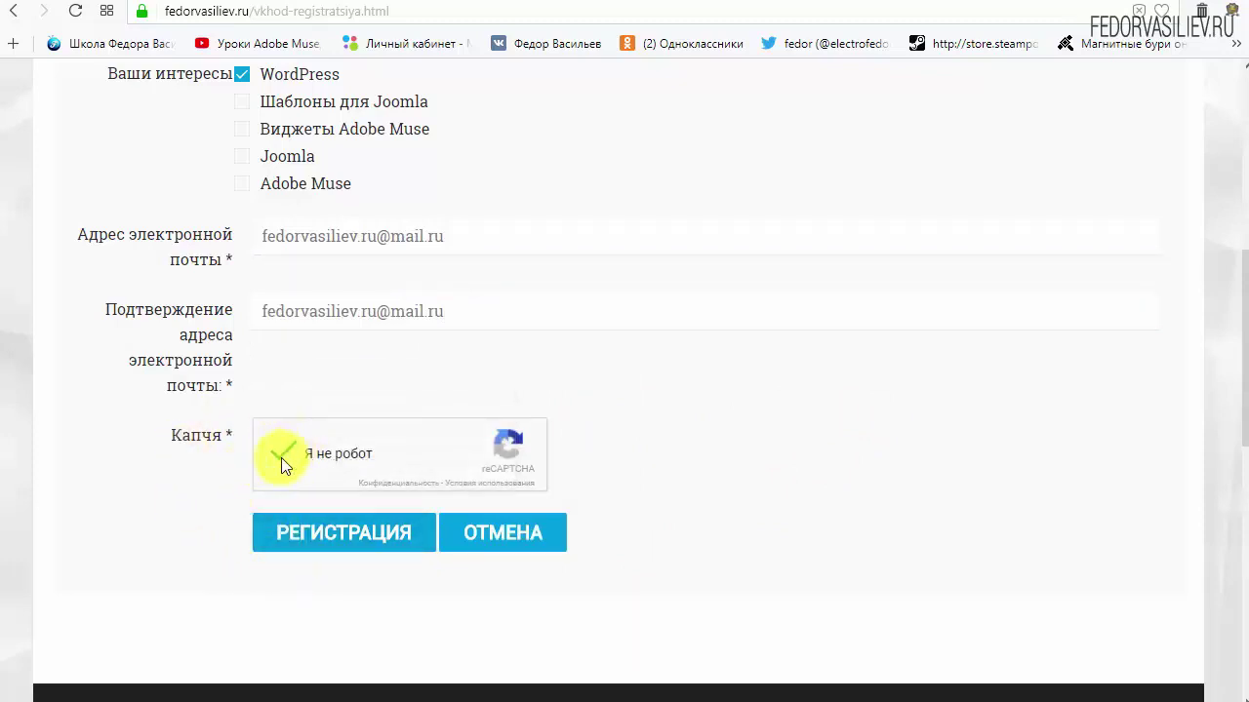
pyautogui.click(321, 534)
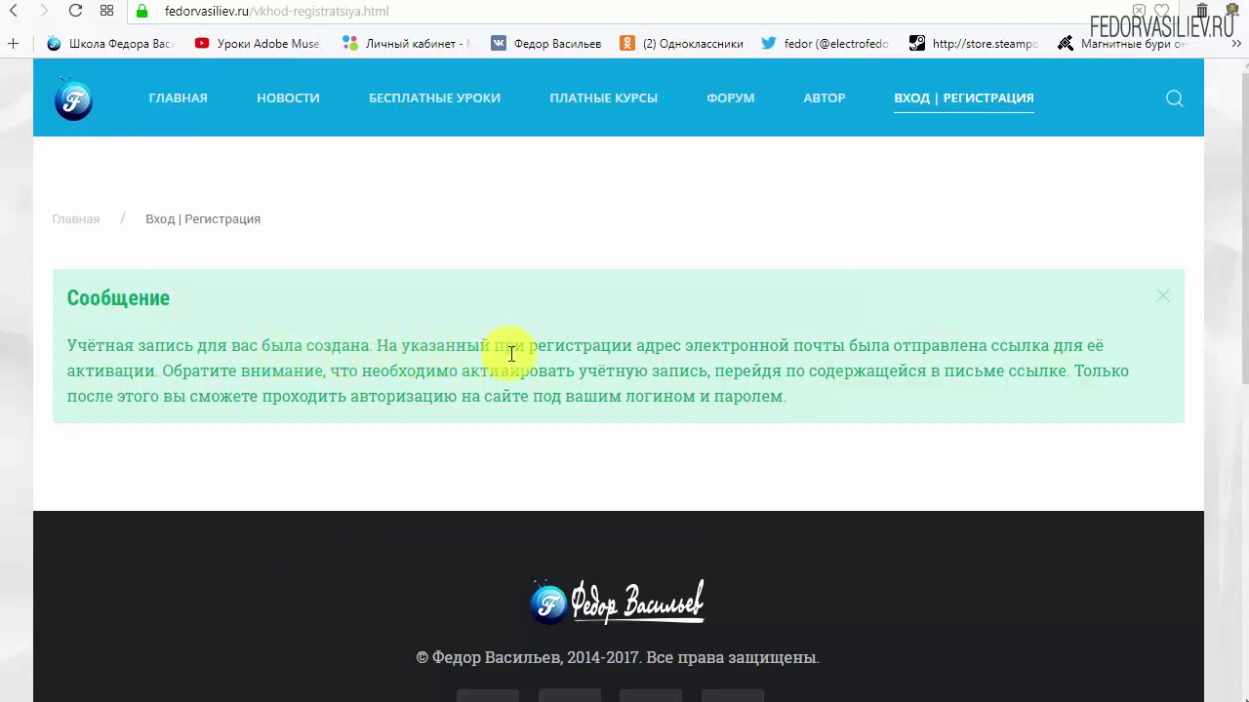
# Highlight the e-mail address in the account-created message, then go to the Mail.ru inbox tab
pyautogui.moveTo(698, 349); pyautogui.dragTo(835, 347)
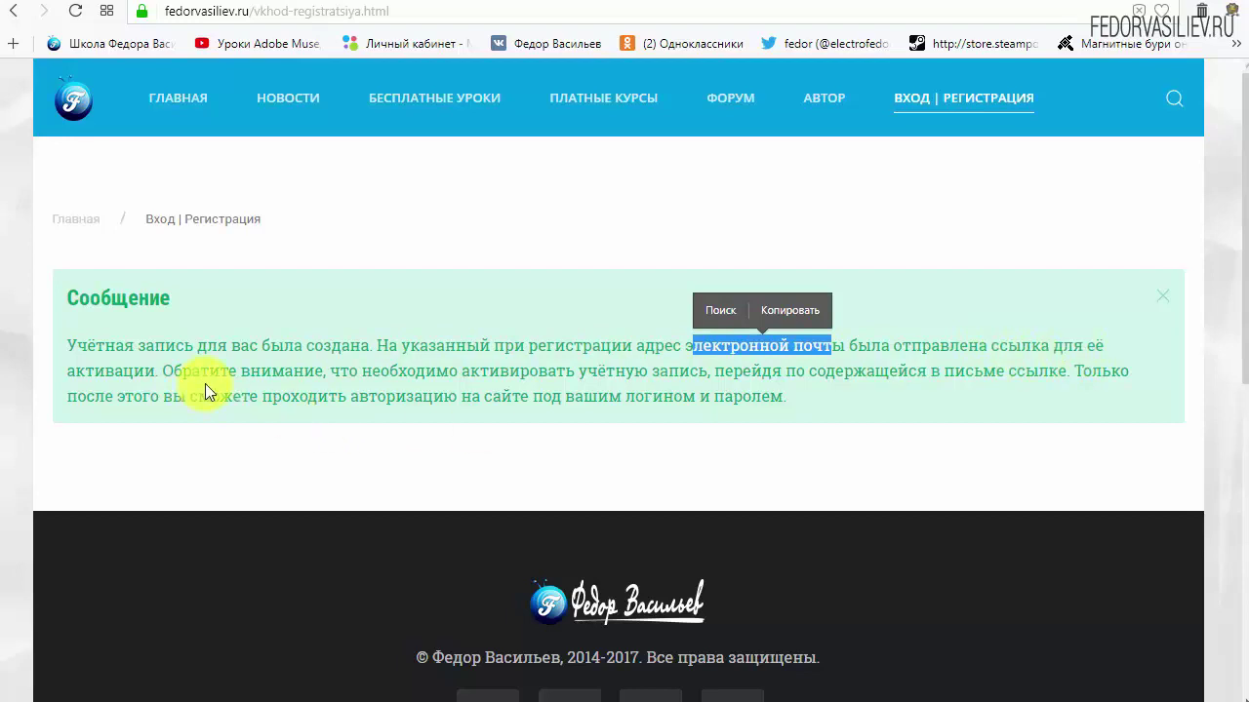
pyautogui.click(102, 8)
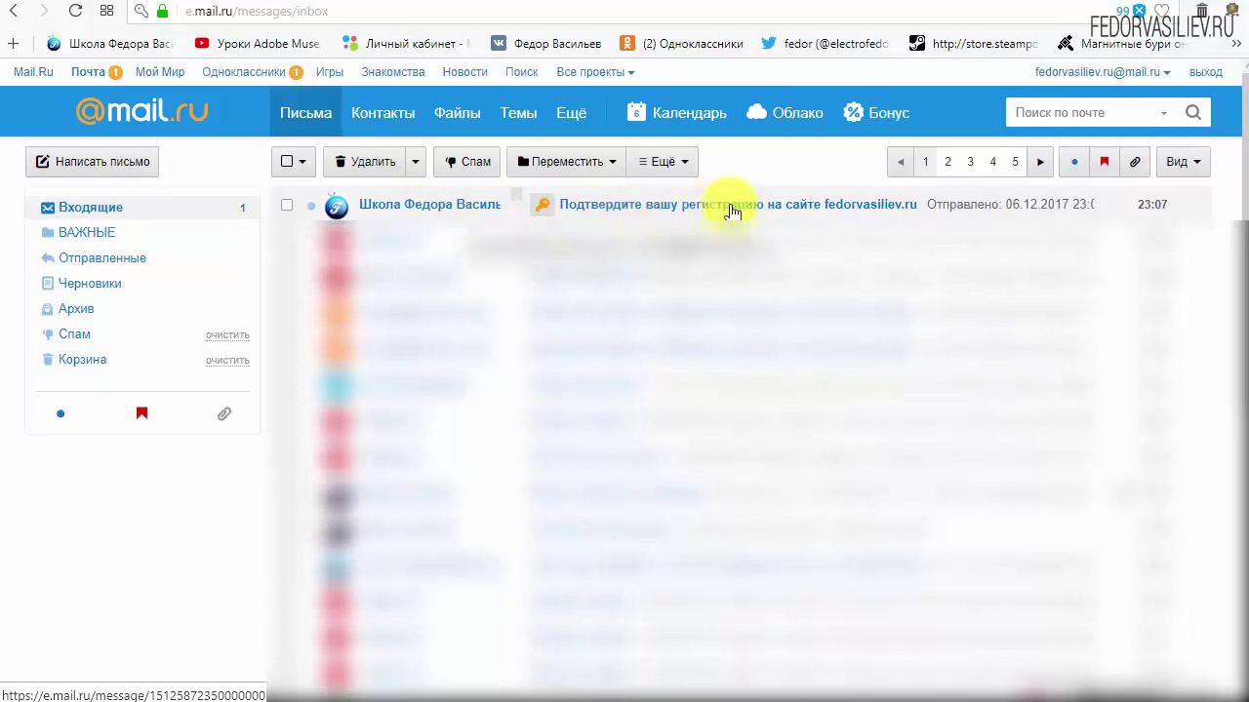
# Open the 'Подтвердите вашу регистрацию' letter and find its login details and activation link
pyautogui.click(408, 212)
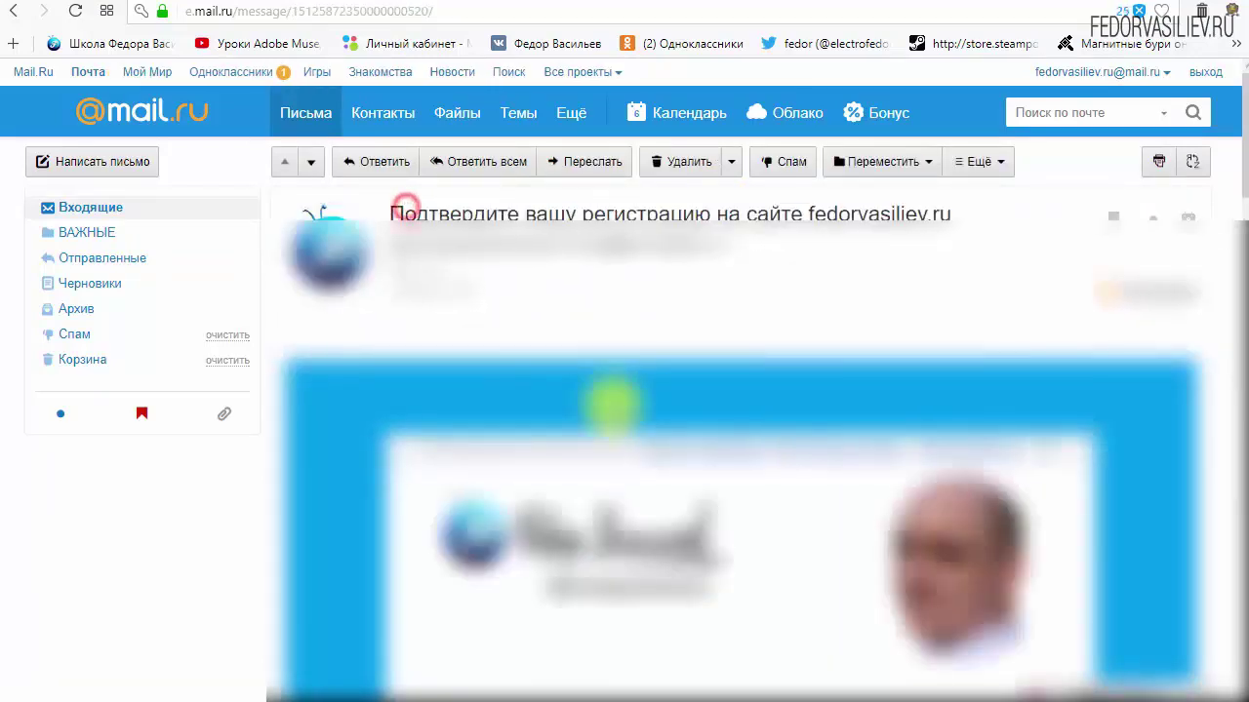
pyautogui.scroll(-4, 362, 349)
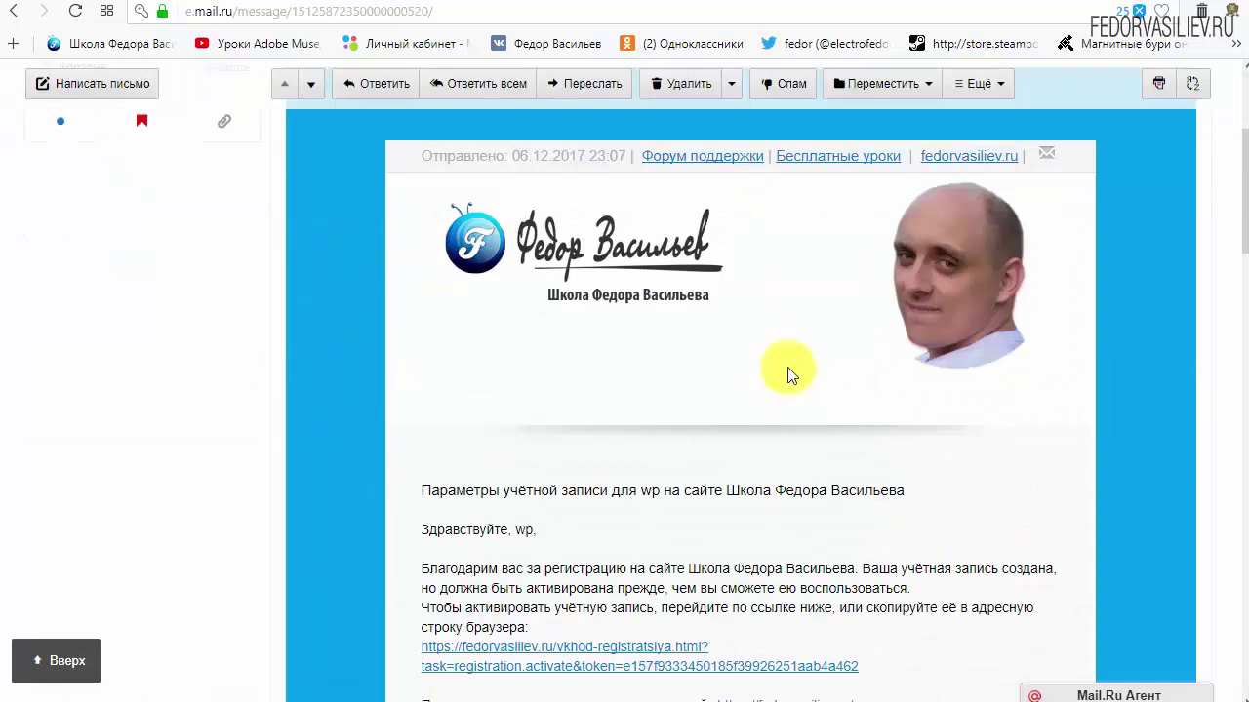
pyautogui.scroll(-3, 657, 325)
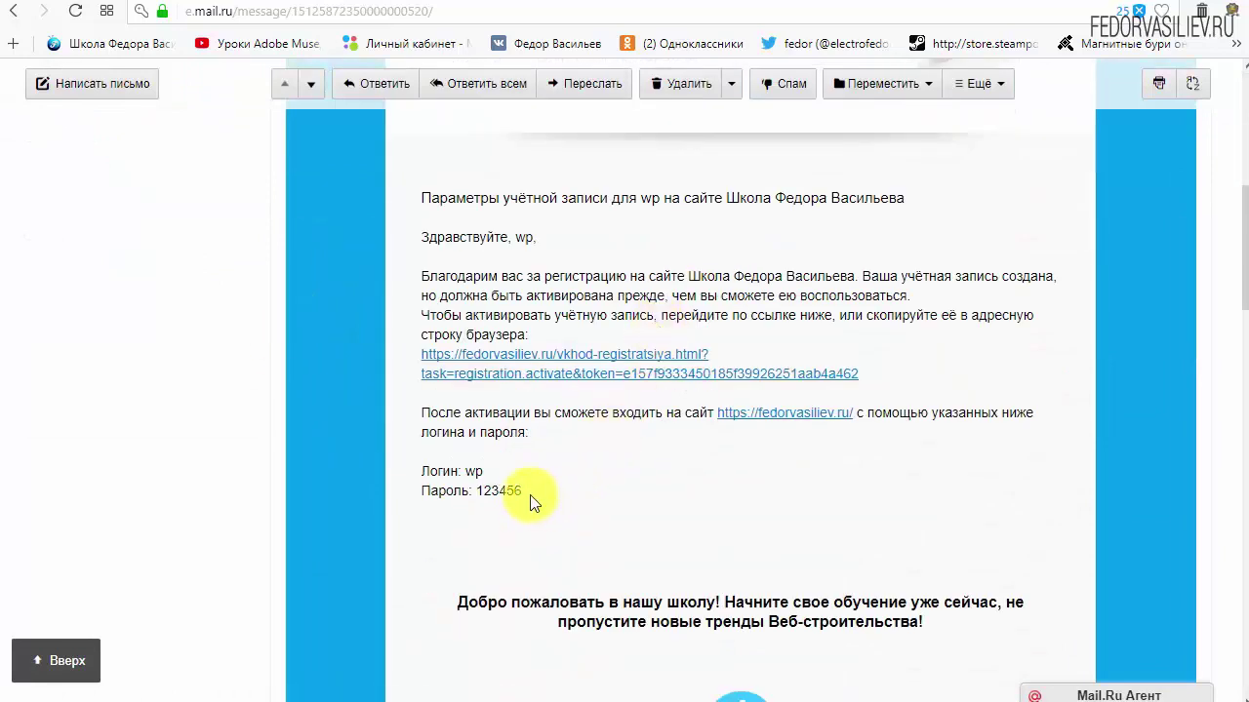
pyautogui.moveTo(529, 493); pyautogui.dragTo(410, 473)
pyautogui.click(639, 478)
pyautogui.scroll(-6, 624, 467)
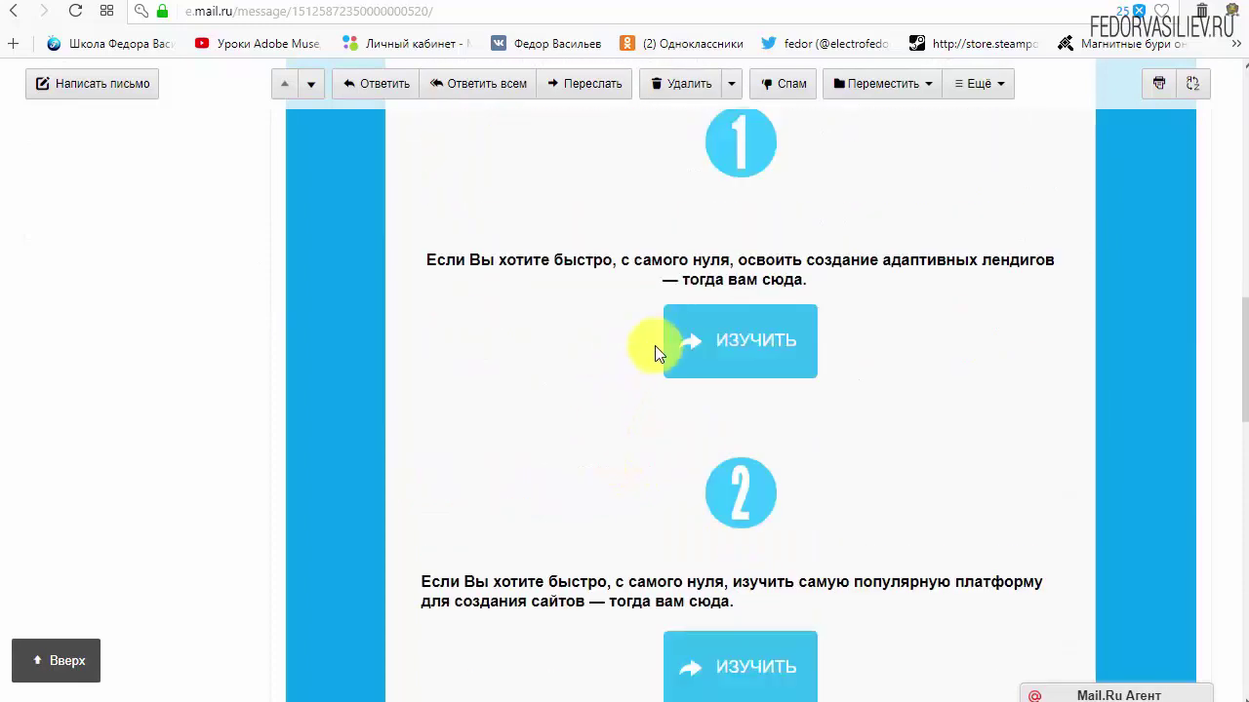
pyautogui.scroll(-3, 751, 371)
pyautogui.scroll(8, 546, 491)
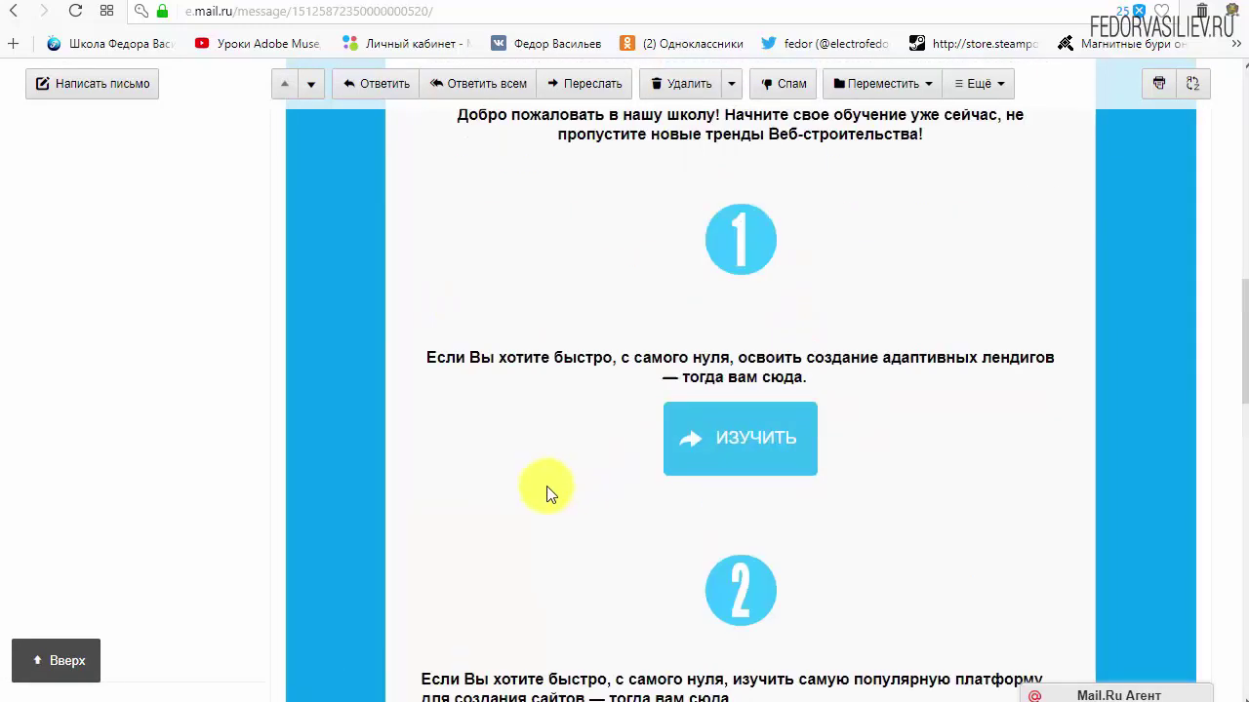
pyautogui.scroll(2, 543, 489)
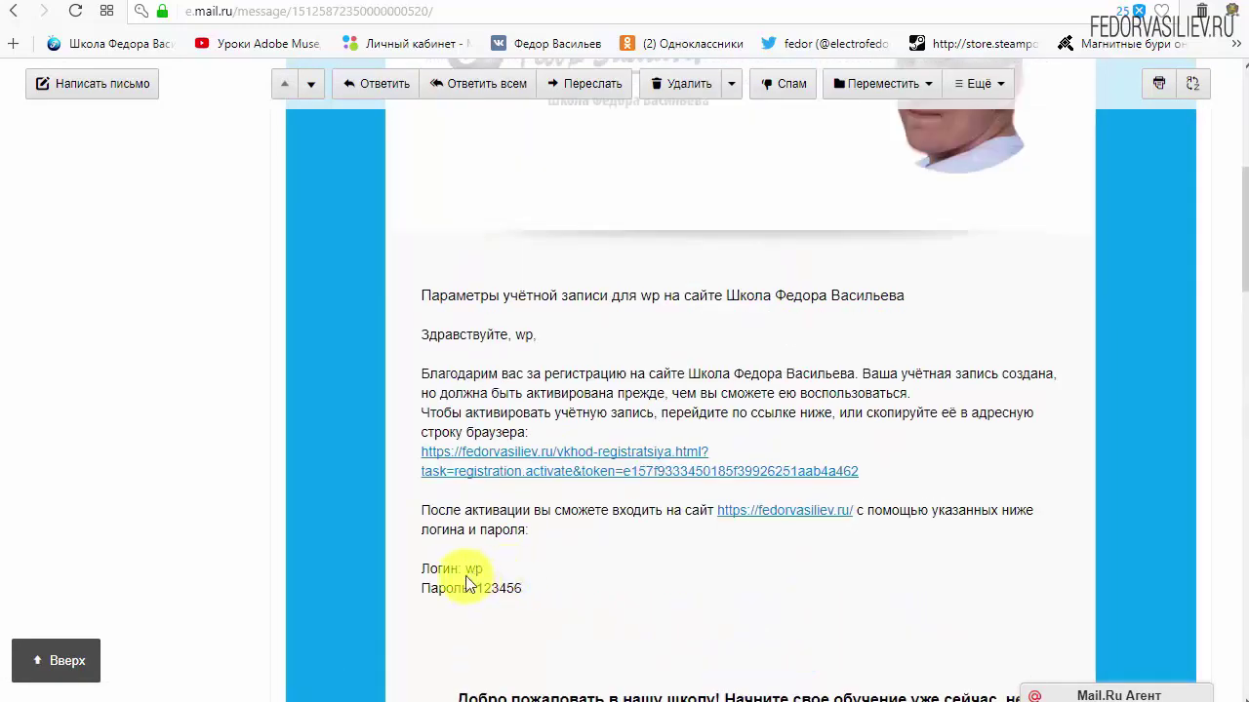
pyautogui.moveTo(860, 472); pyautogui.dragTo(545, 452)
pyautogui.click(801, 446)
# Follow the activation link and read the account-activated message on the fedorvasiliev.ru login page
pyautogui.click(622, 445)
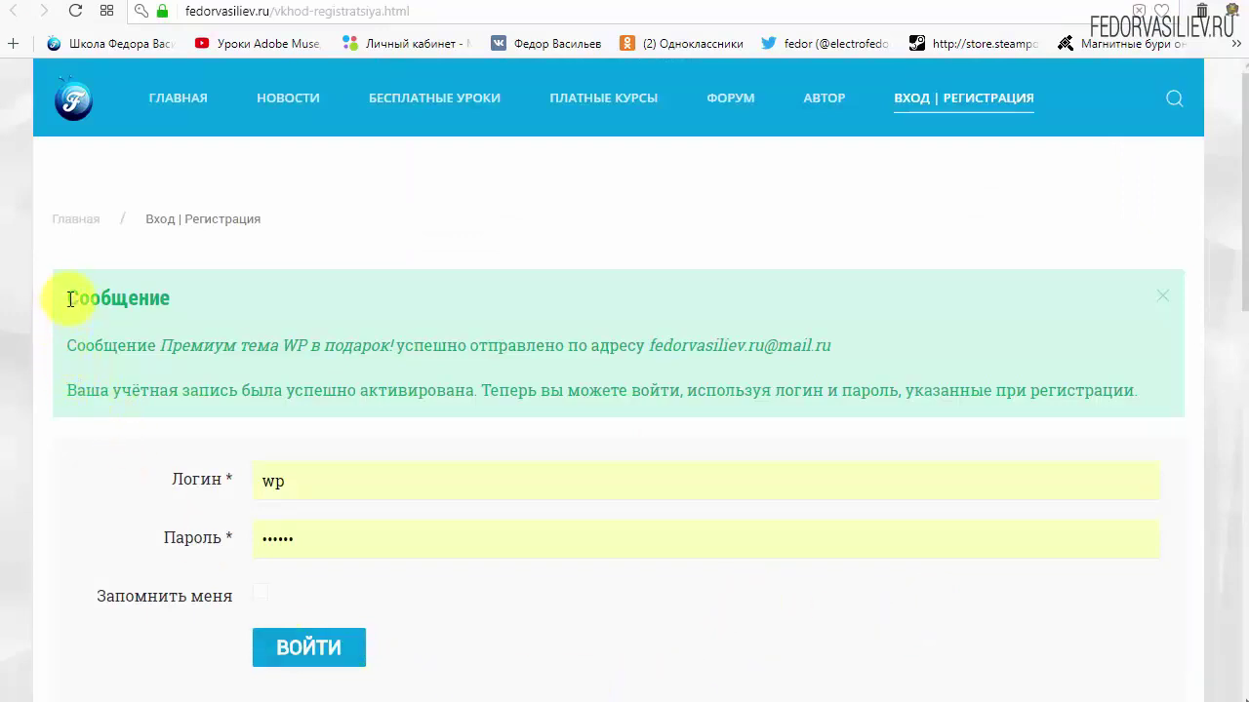
pyautogui.moveTo(68, 299); pyautogui.dragTo(232, 294)
pyautogui.click(232, 295)
pyautogui.moveTo(69, 345); pyautogui.dragTo(167, 348)
pyautogui.click(137, 348)
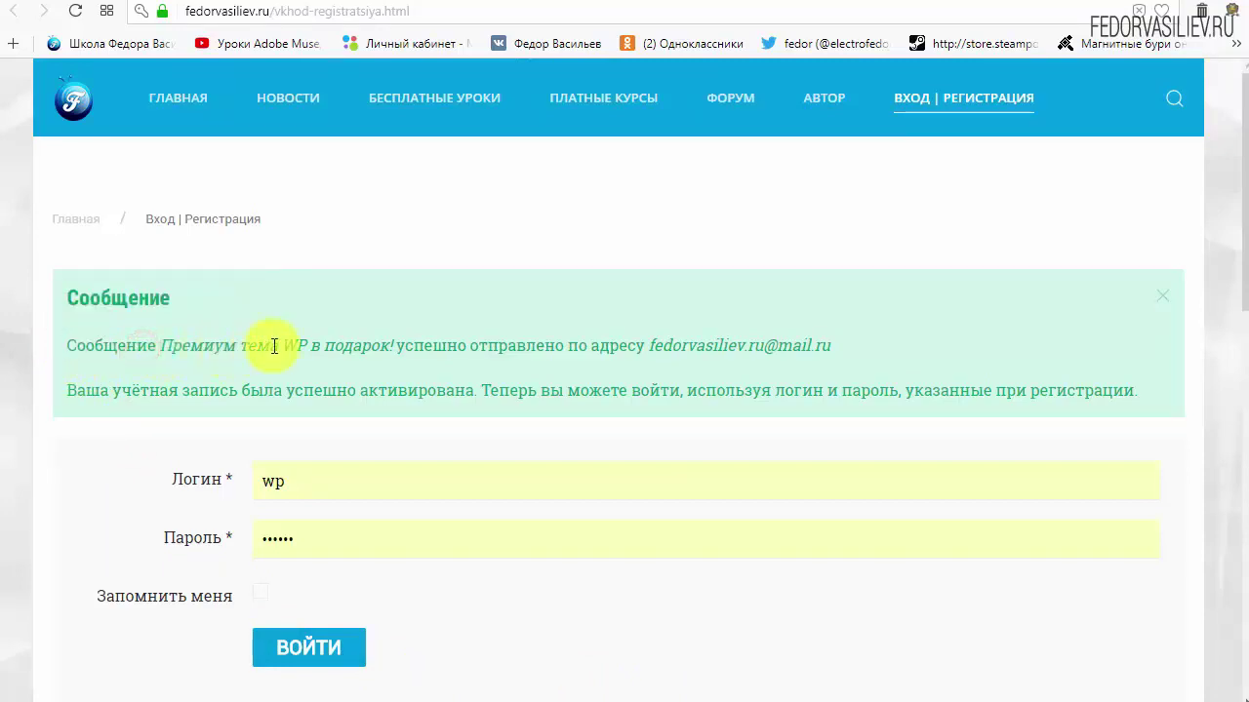